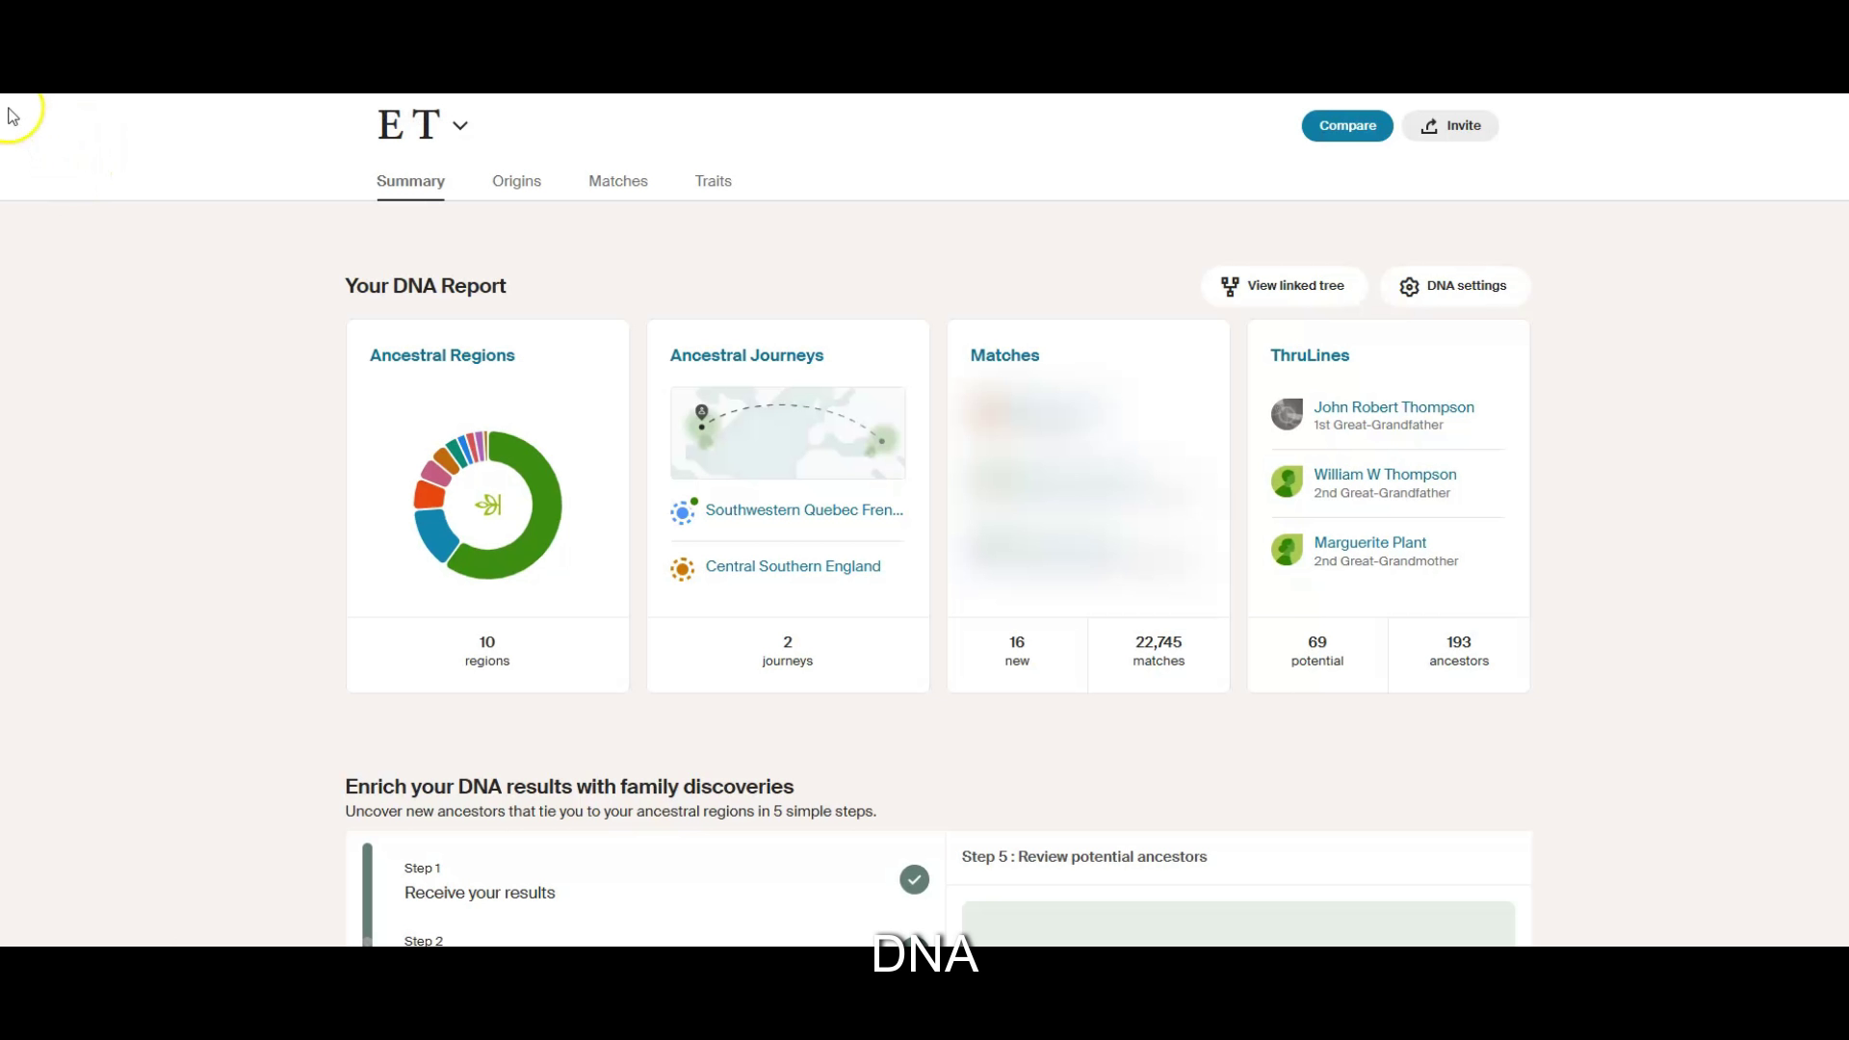
Open the DNA results summary page
scroll(28, 115, up, 1)
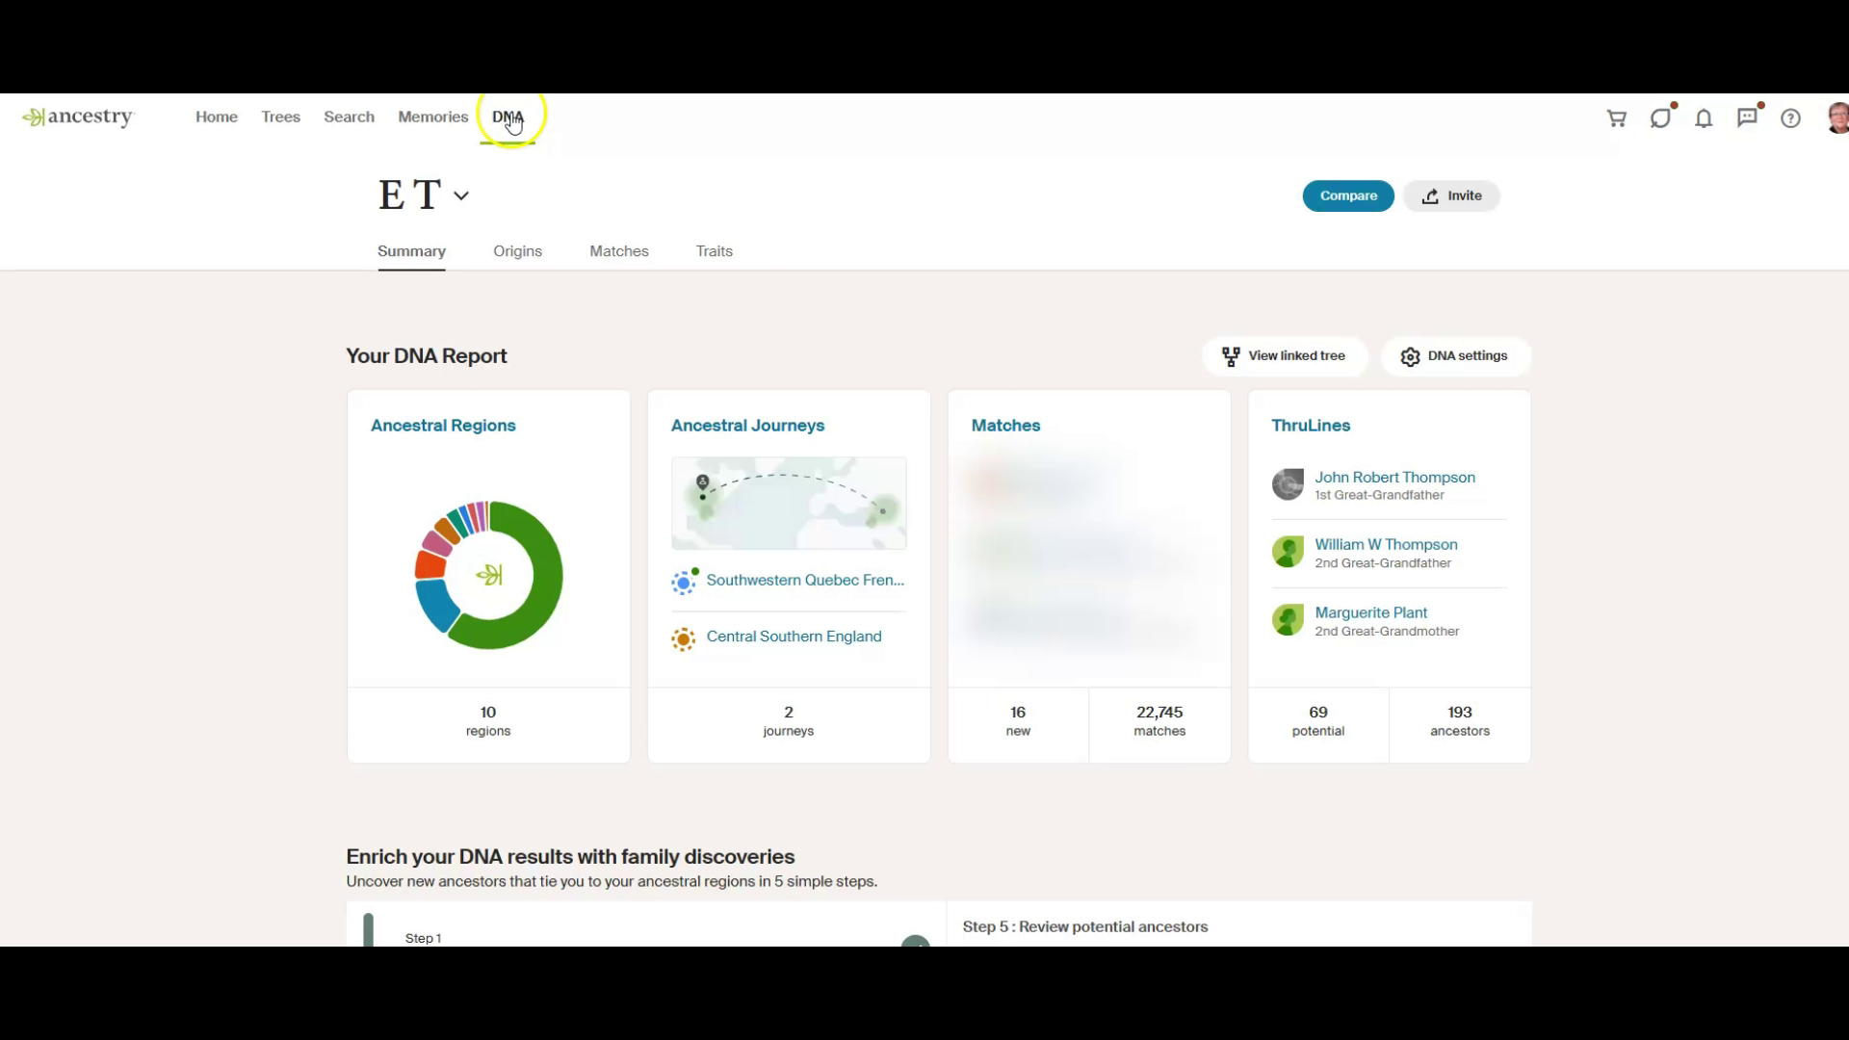
click(510, 119)
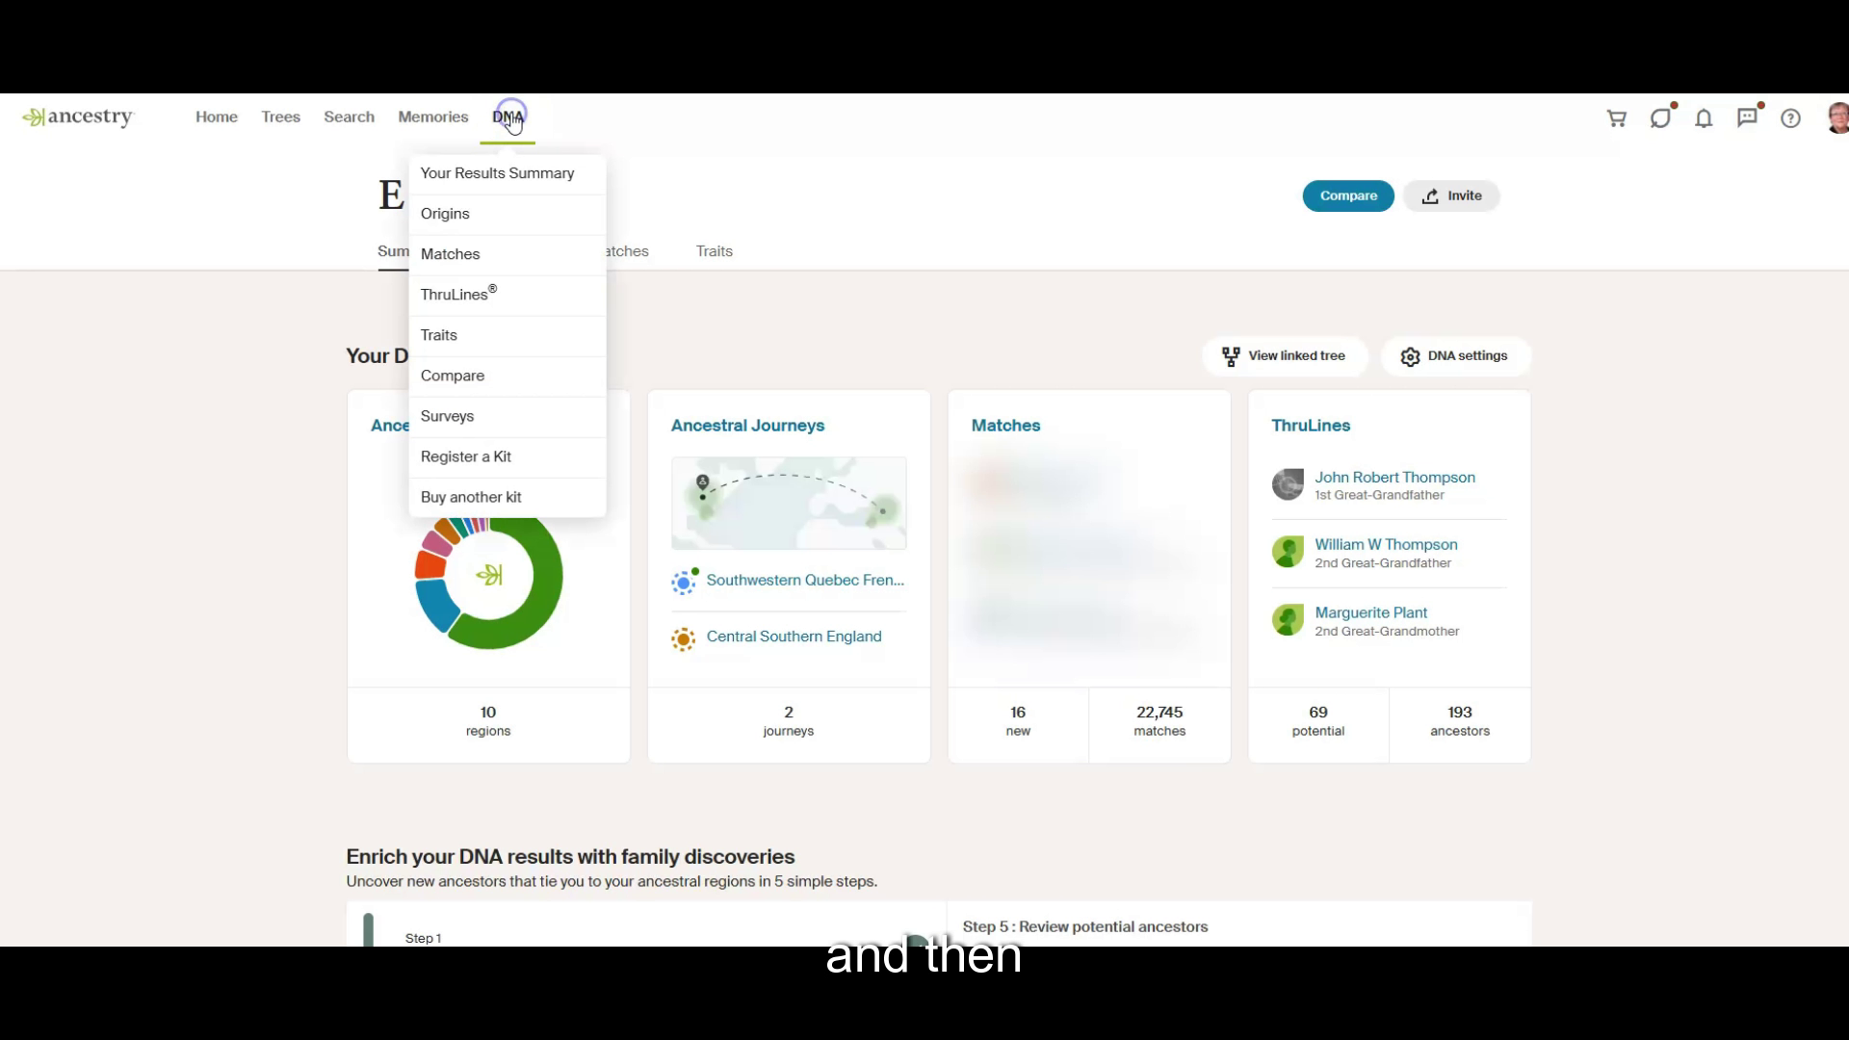
click(520, 183)
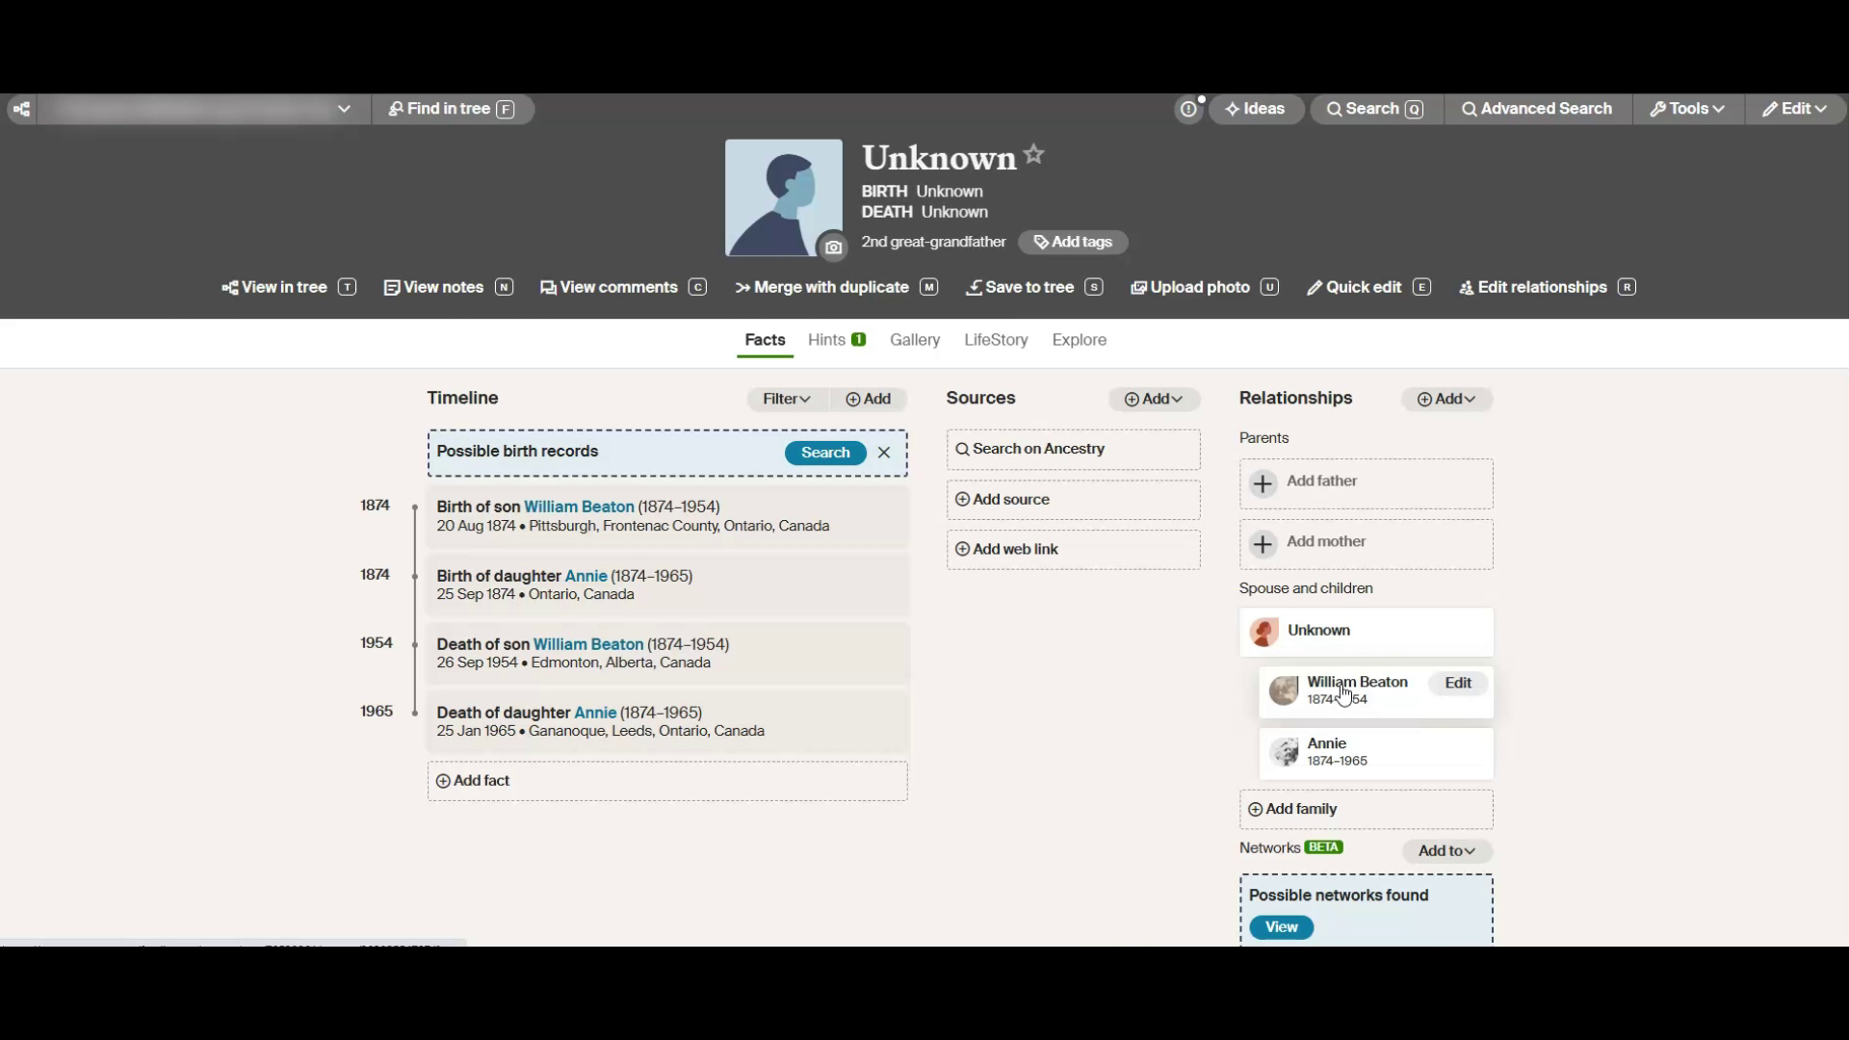
Replace the unknown 2nd great-grandfather's placeholder name with his first and last name
key(e)
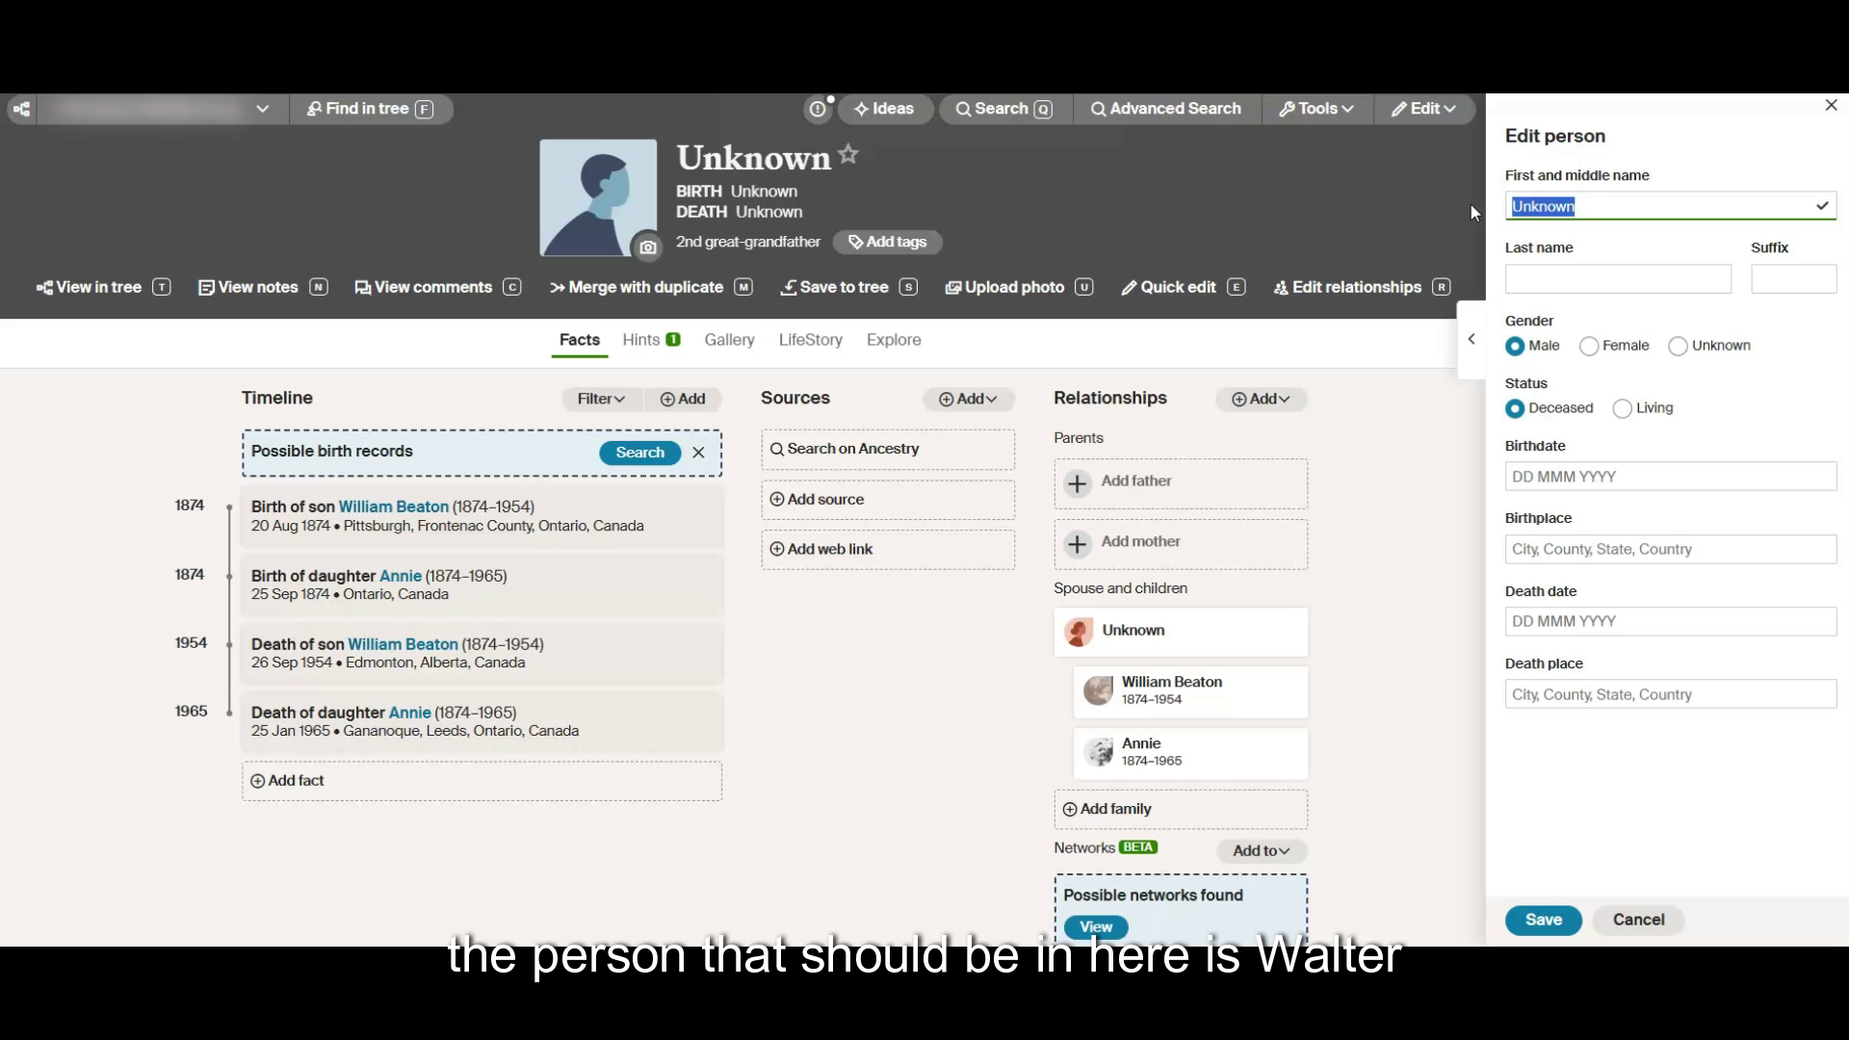
text(Walter)
key(Tab)
text(Walden)
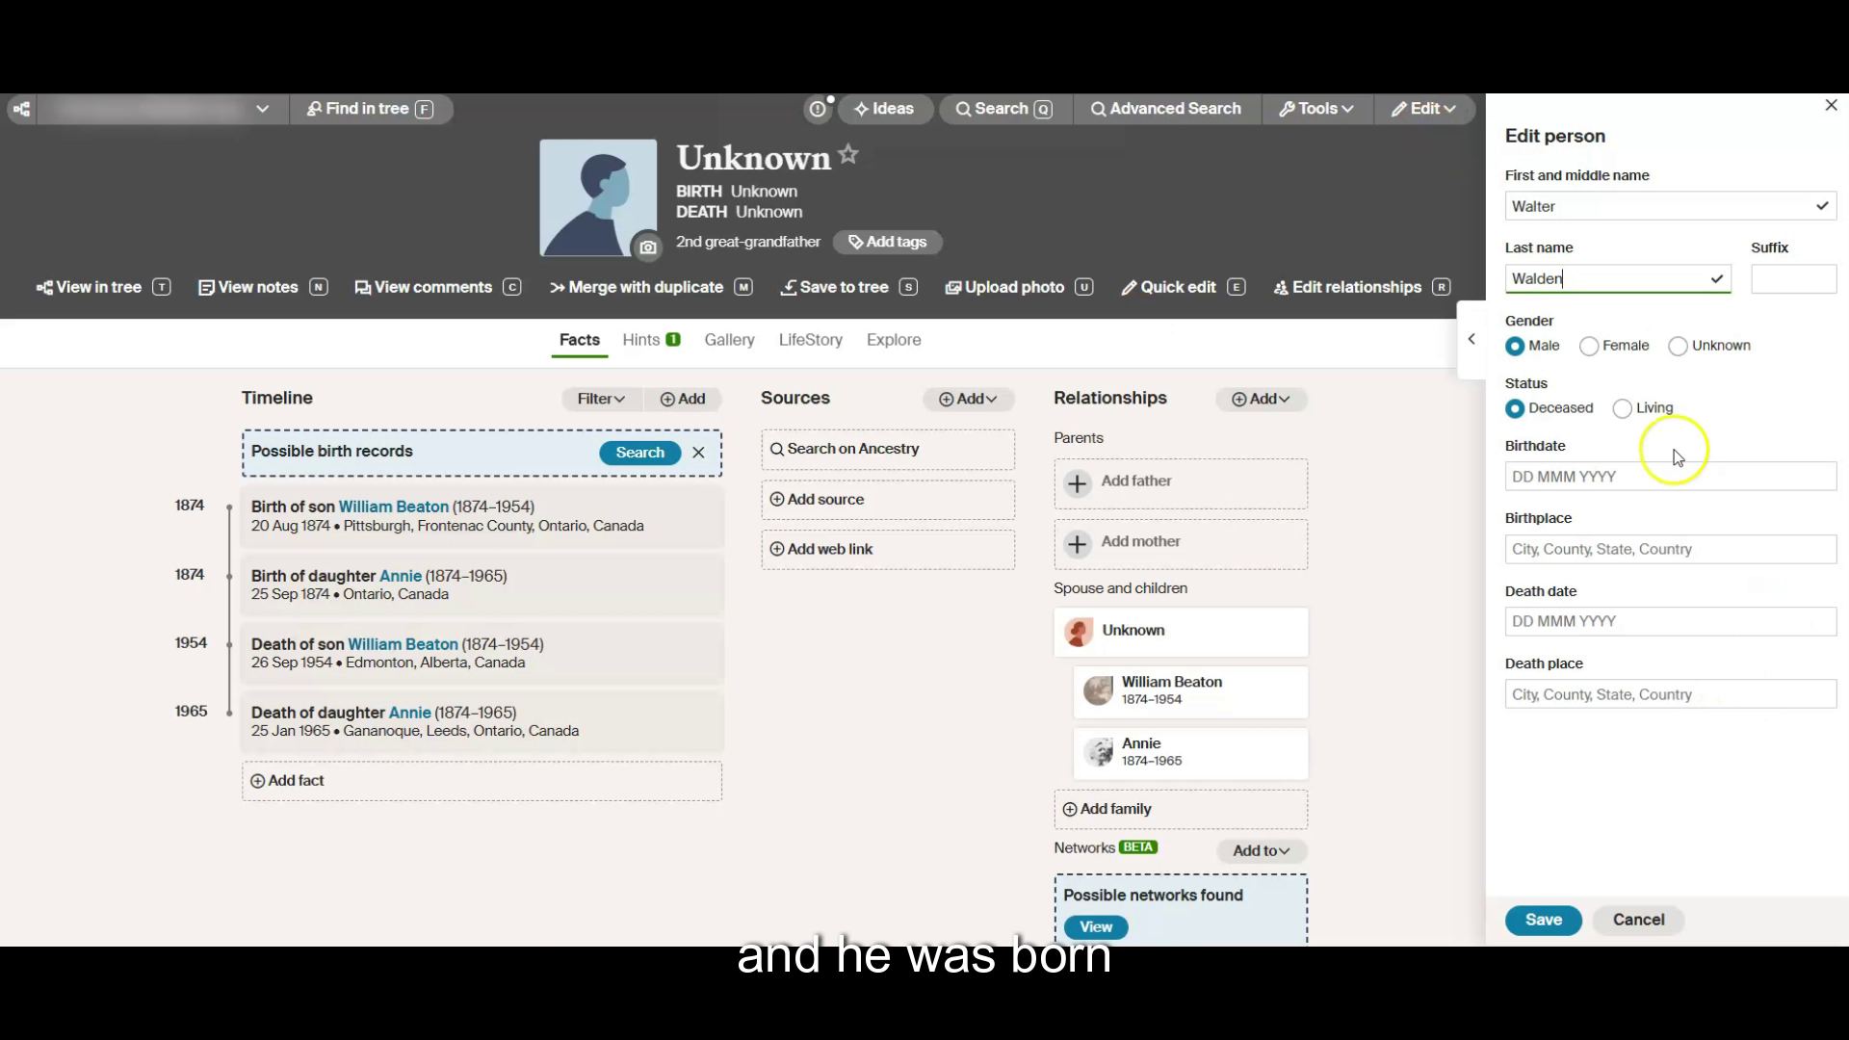
Enter the 2nd great-grandfather's birth year as his birthdate
click(1592, 473)
text(13)
key(BackSpace)
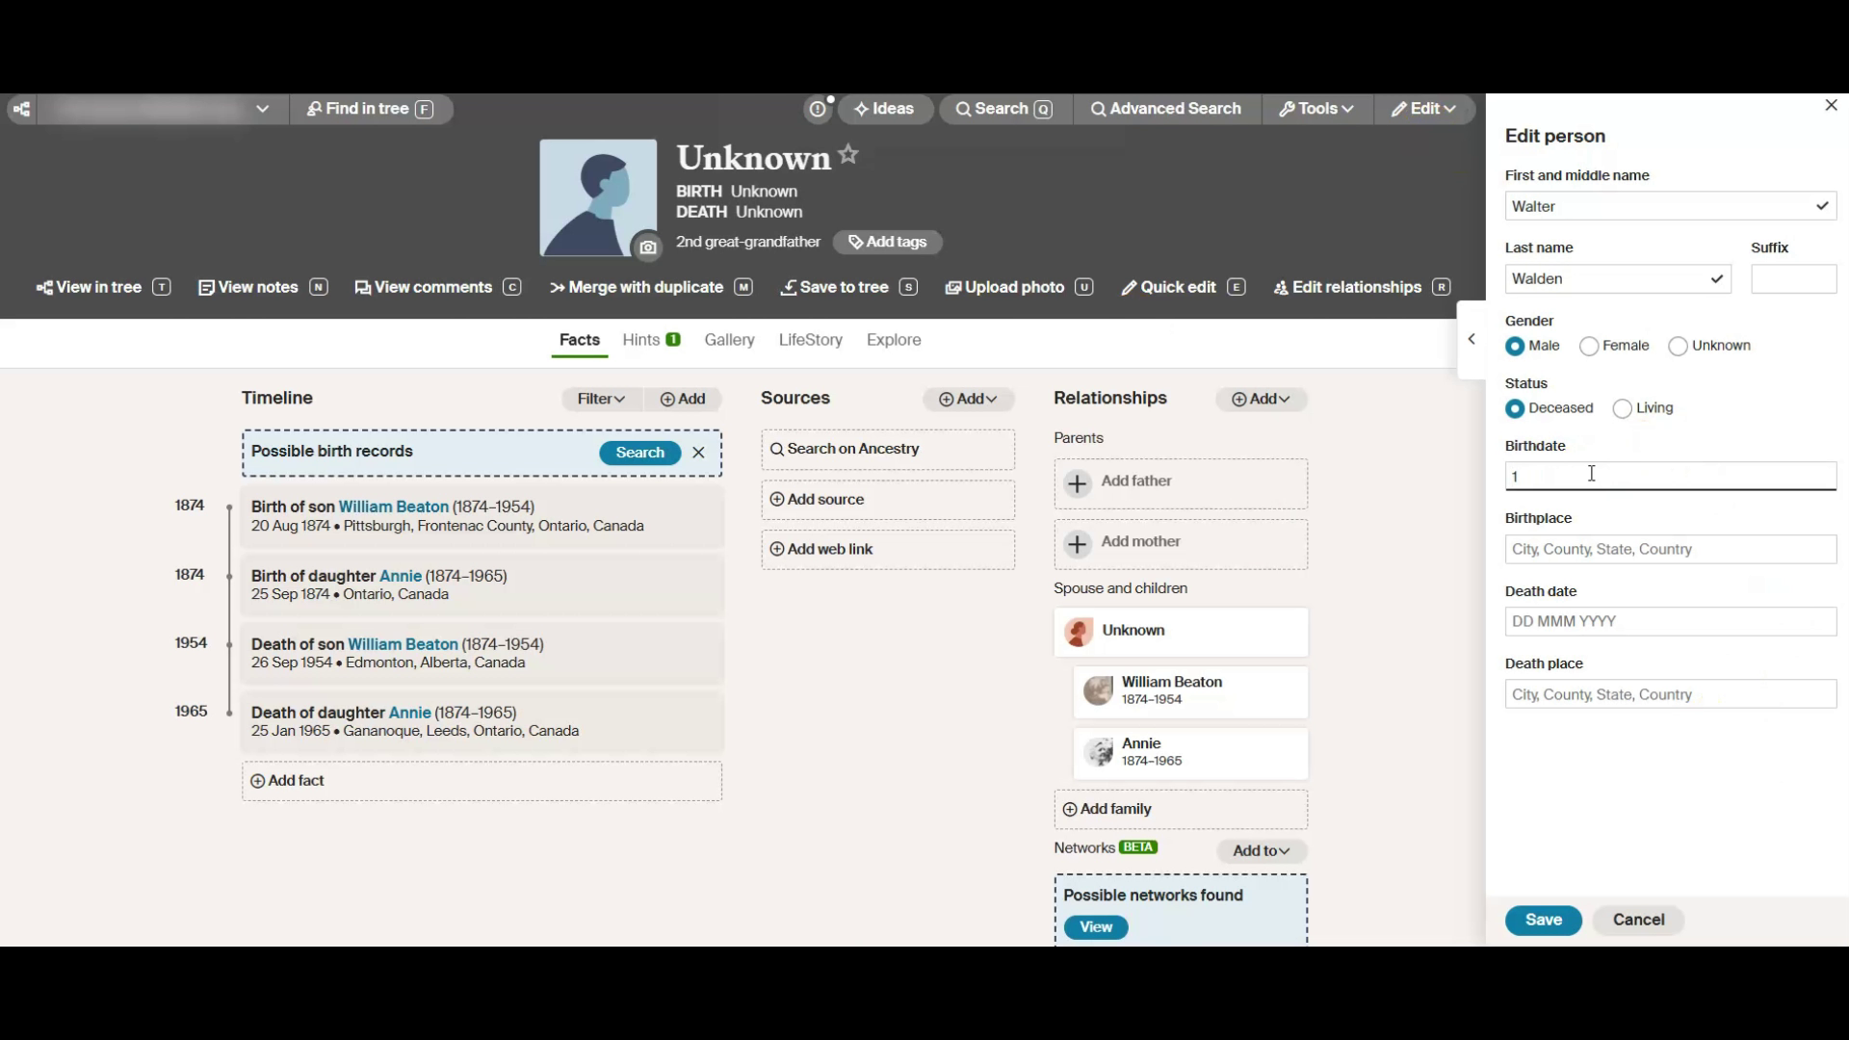
text(82)
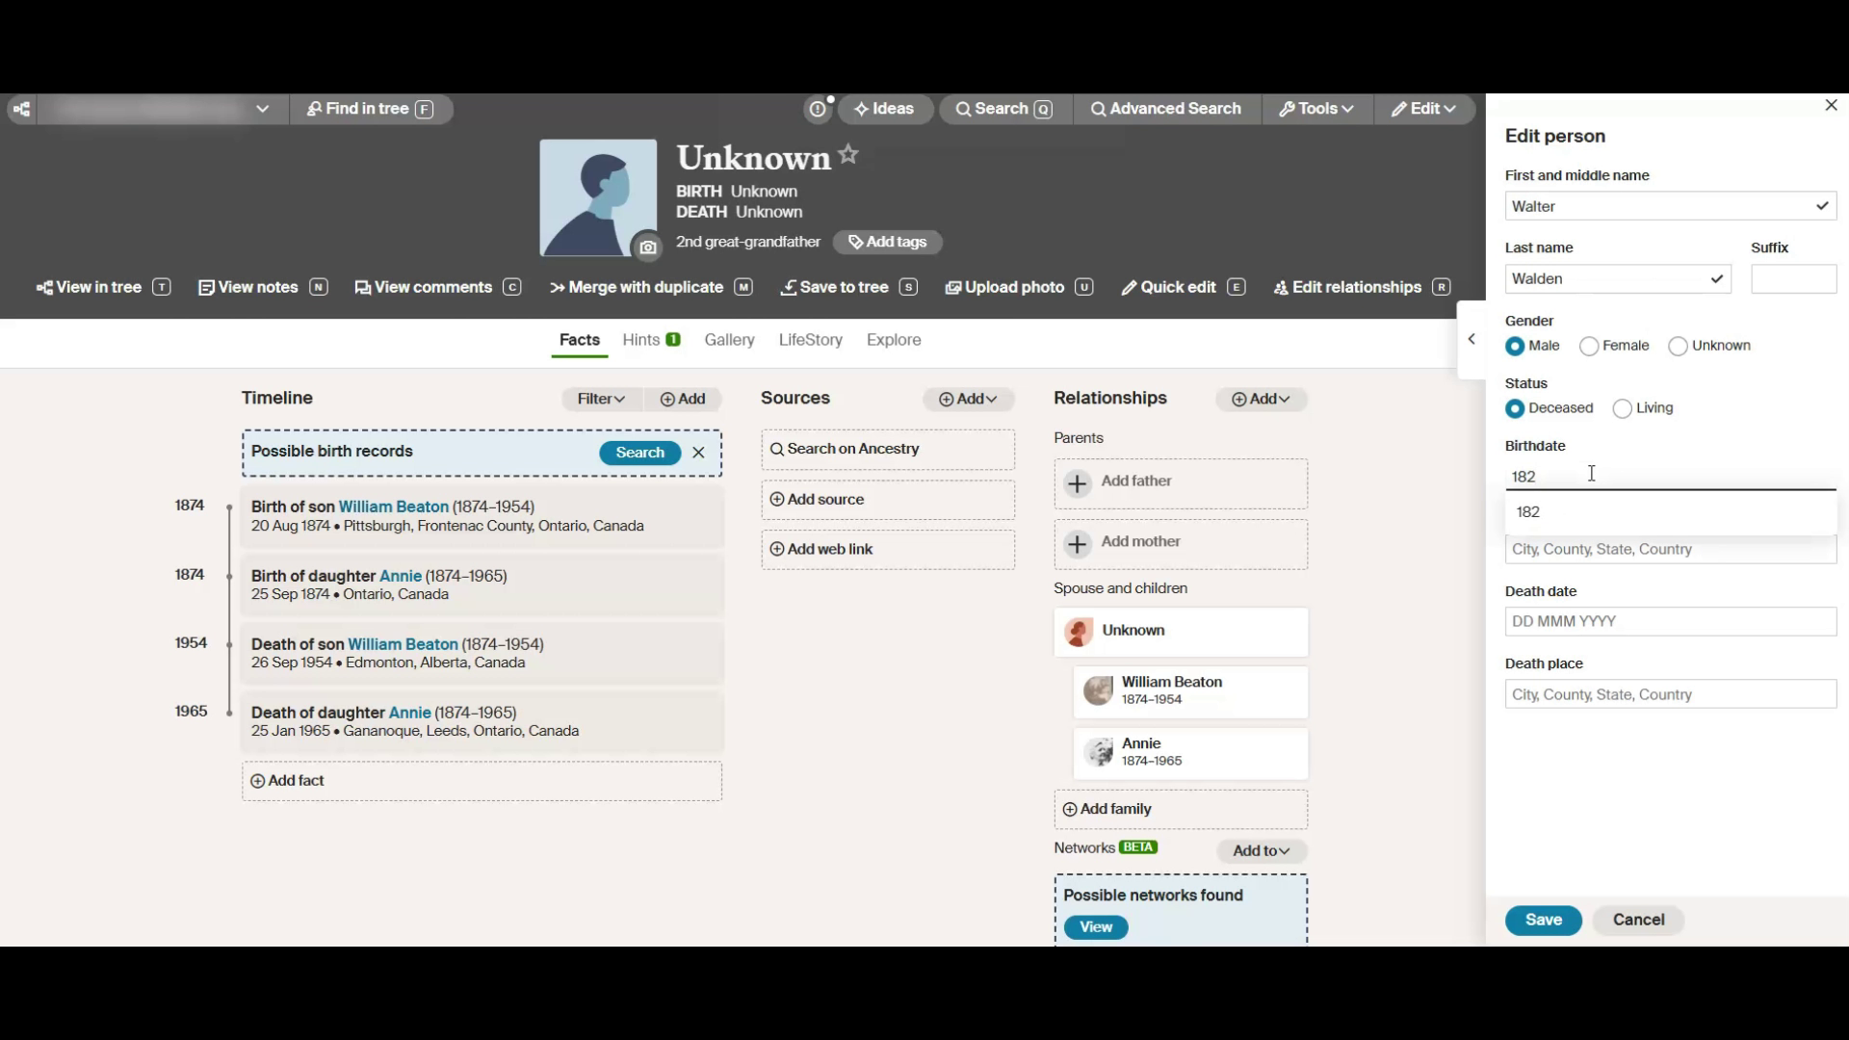
key(BackSpace)
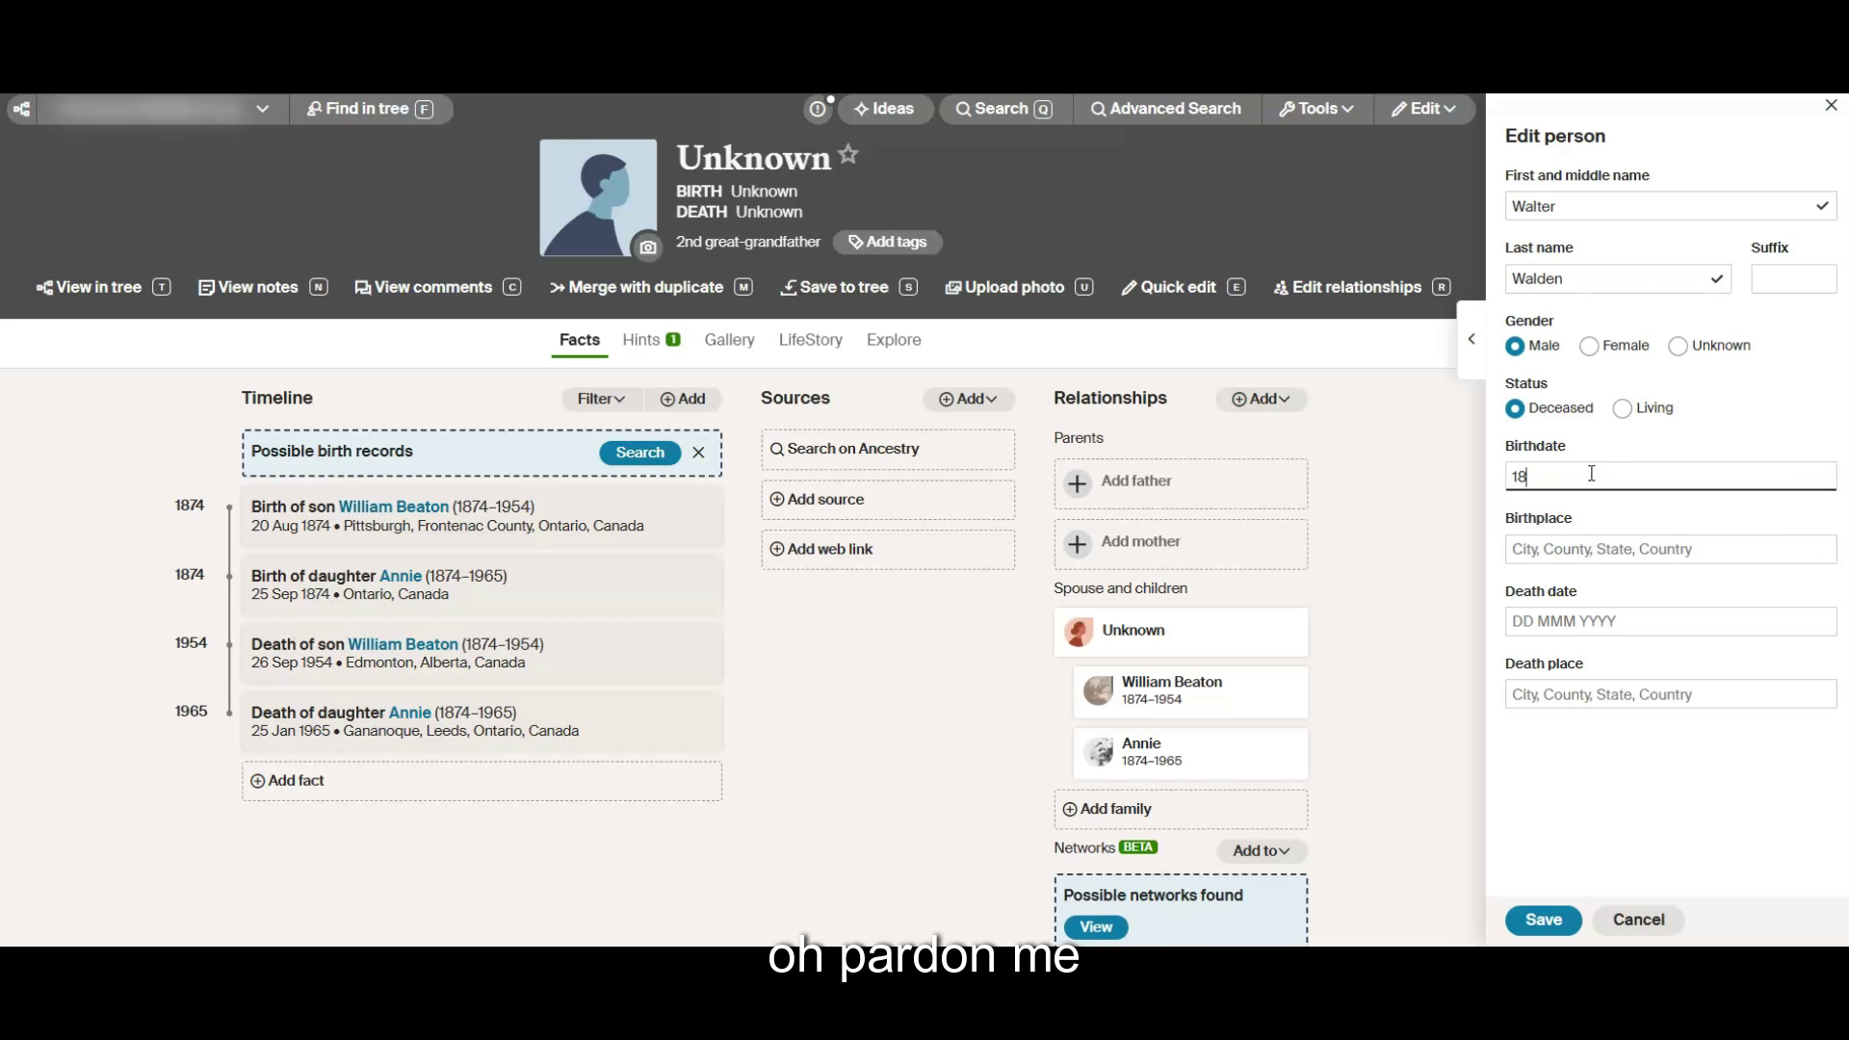
text(3)
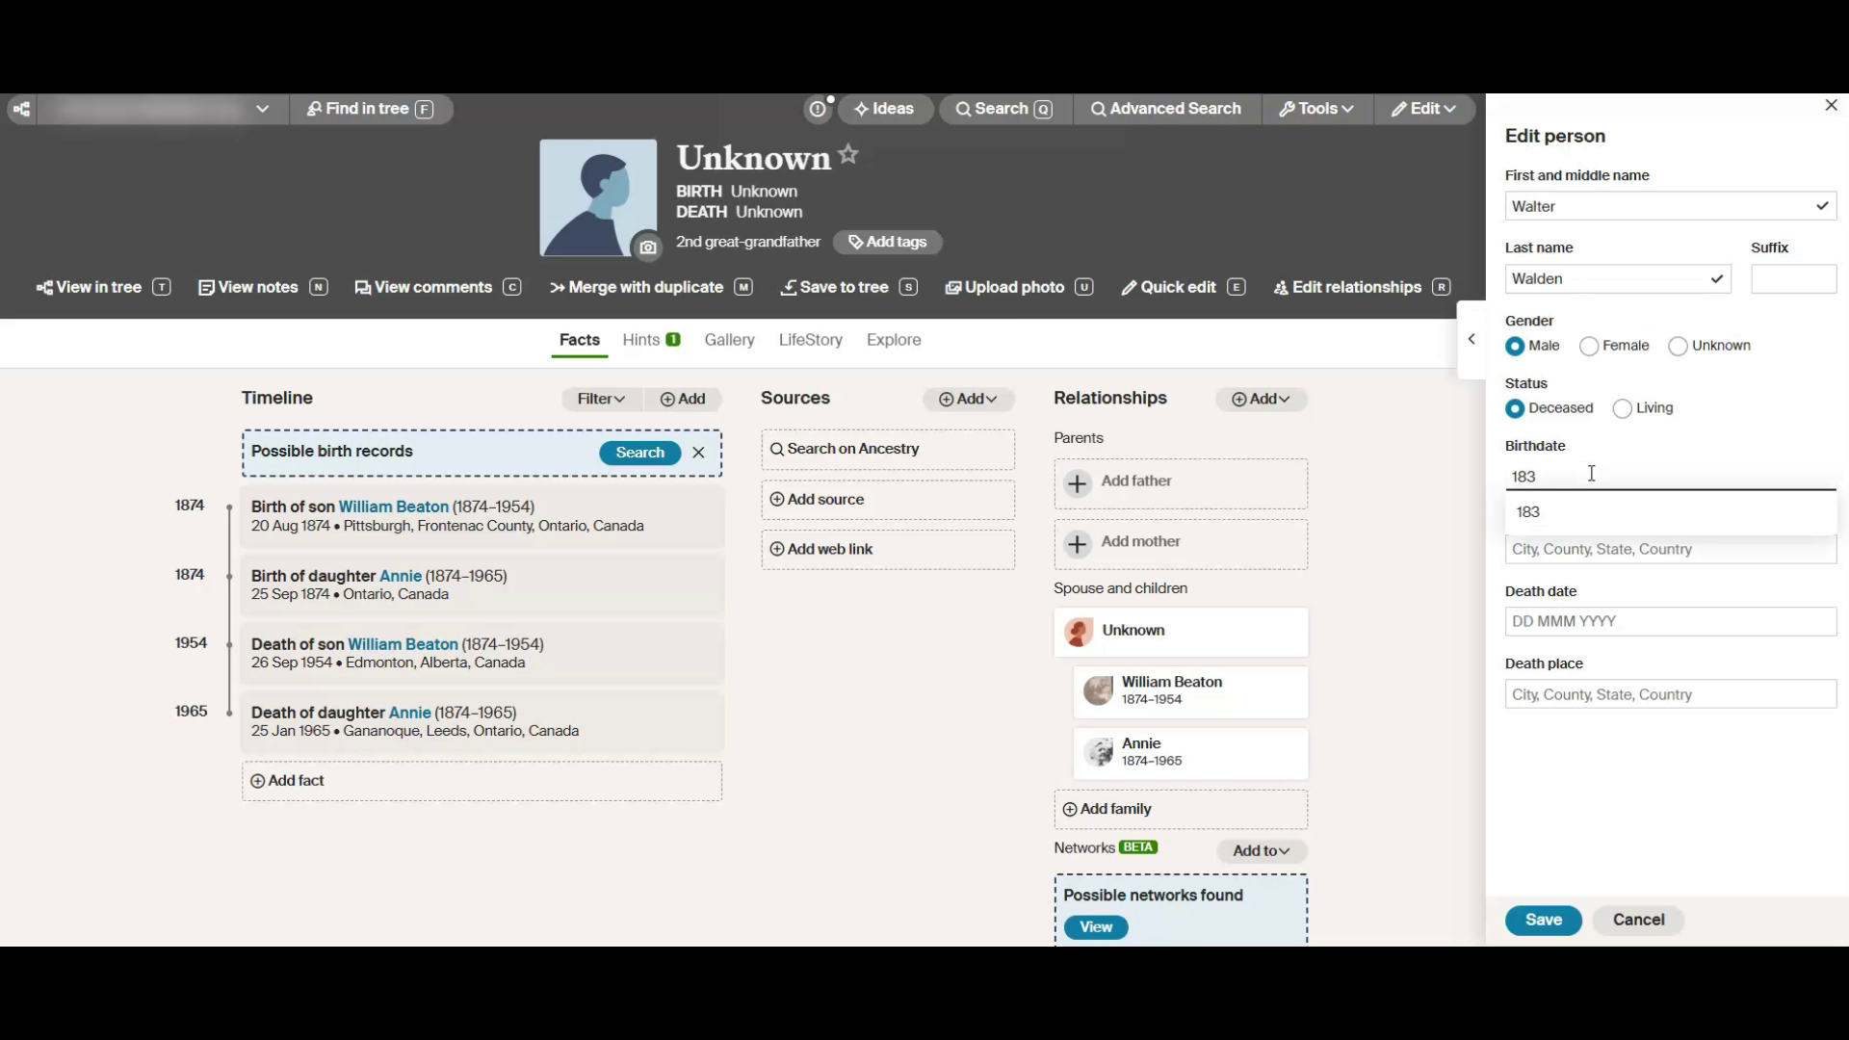
text(5)
click(1537, 517)
Set the 2nd great-grandfather's birthplace to Oxfordshire, England and save his details
click(1533, 549)
text(Oxfor)
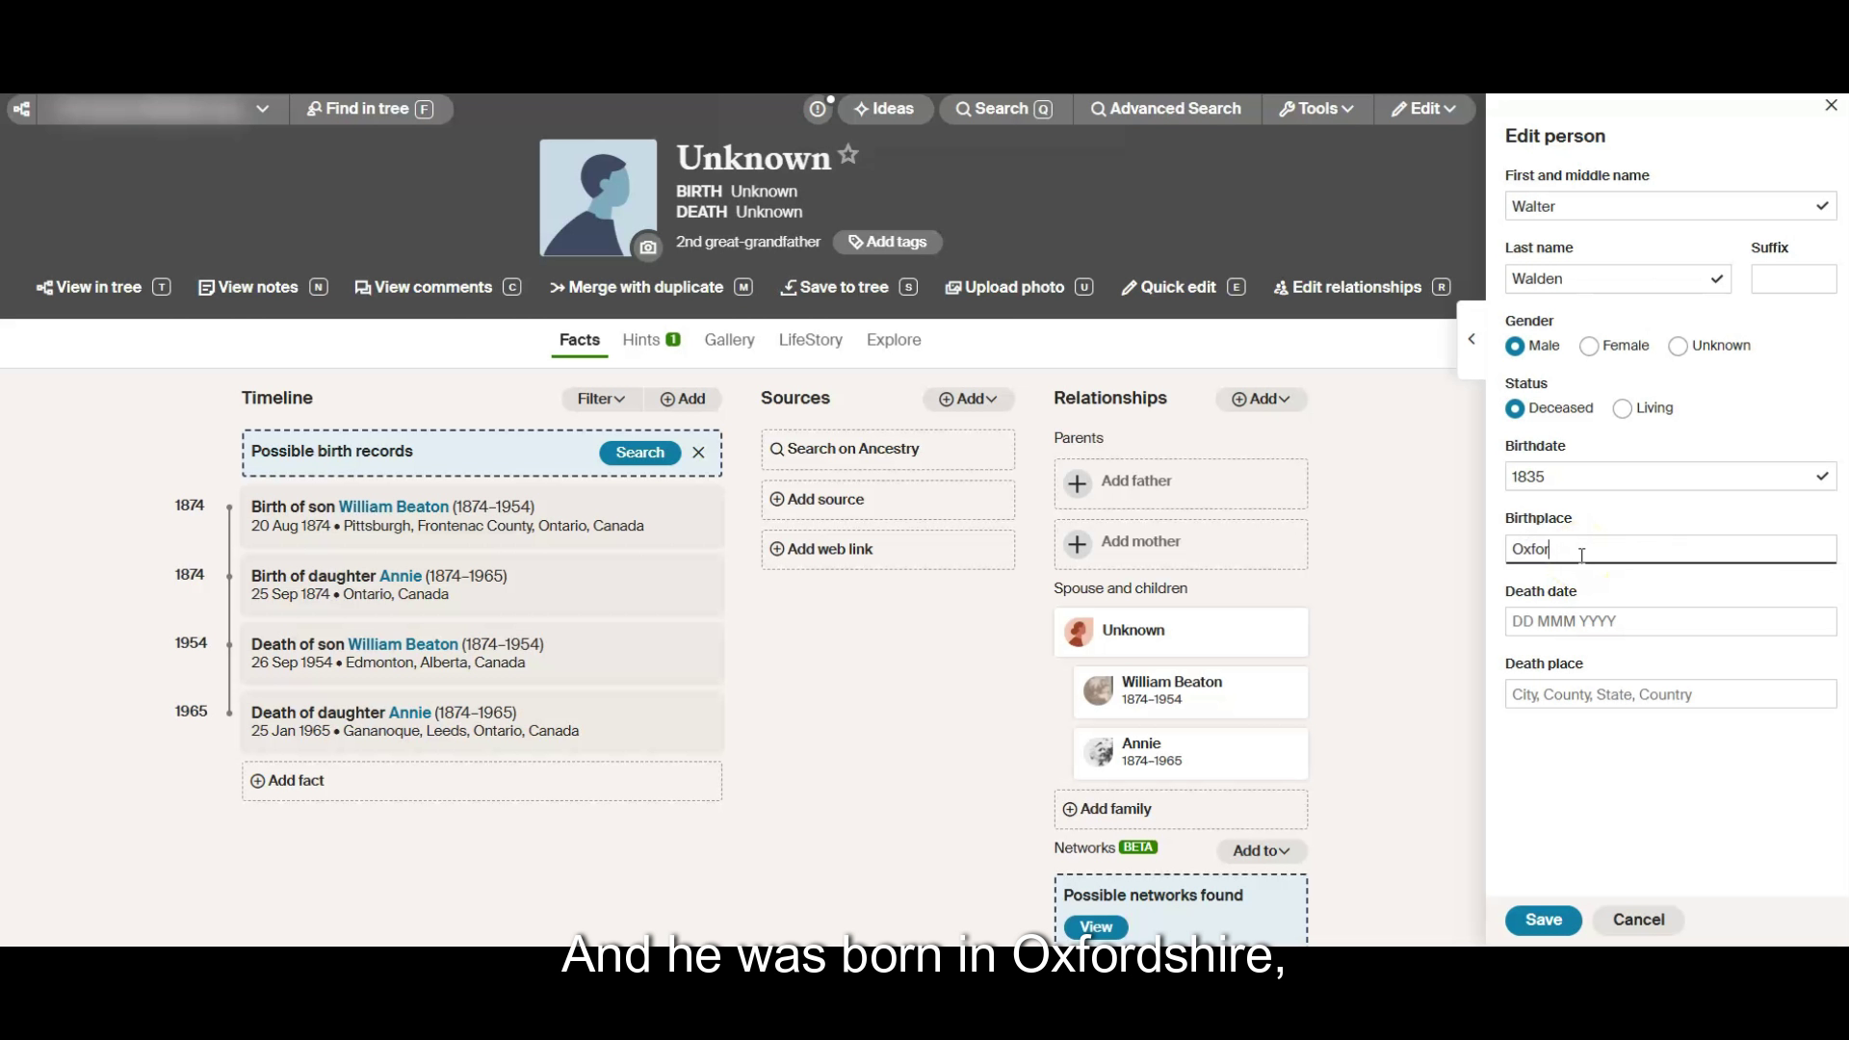
text(dshire)
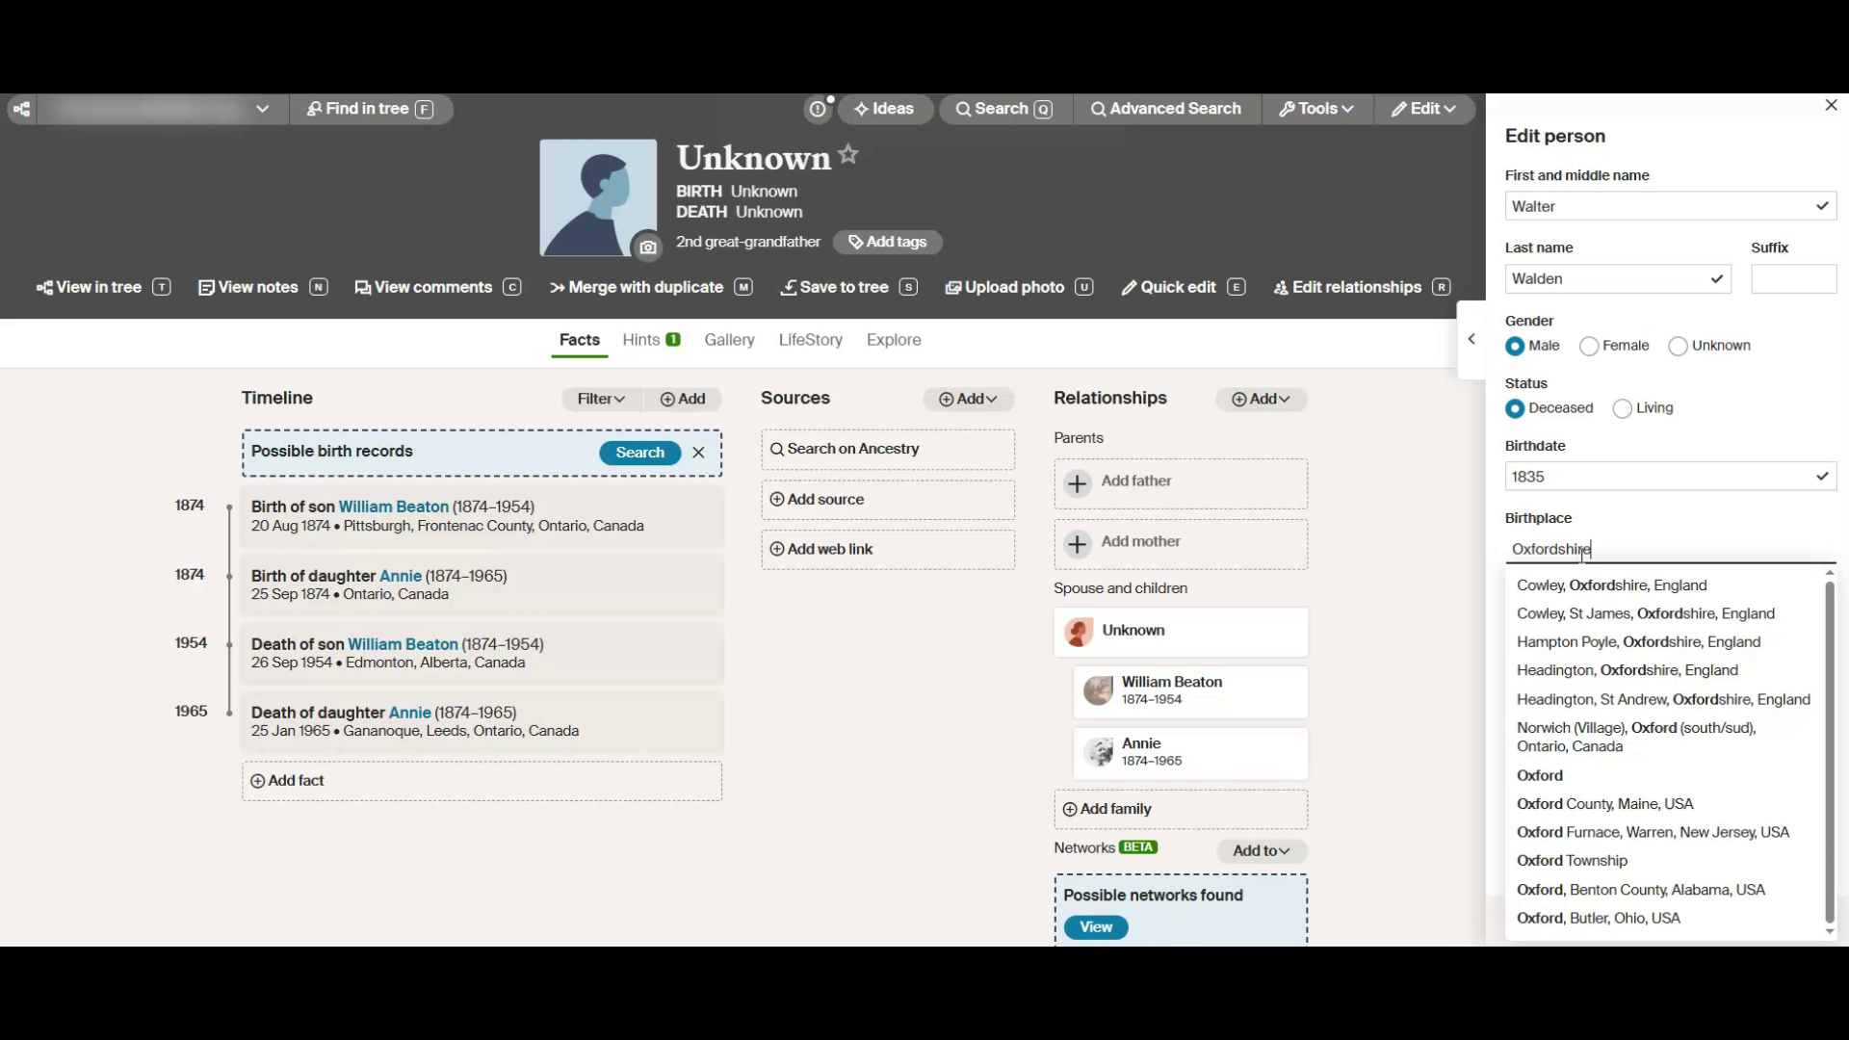
text(, England)
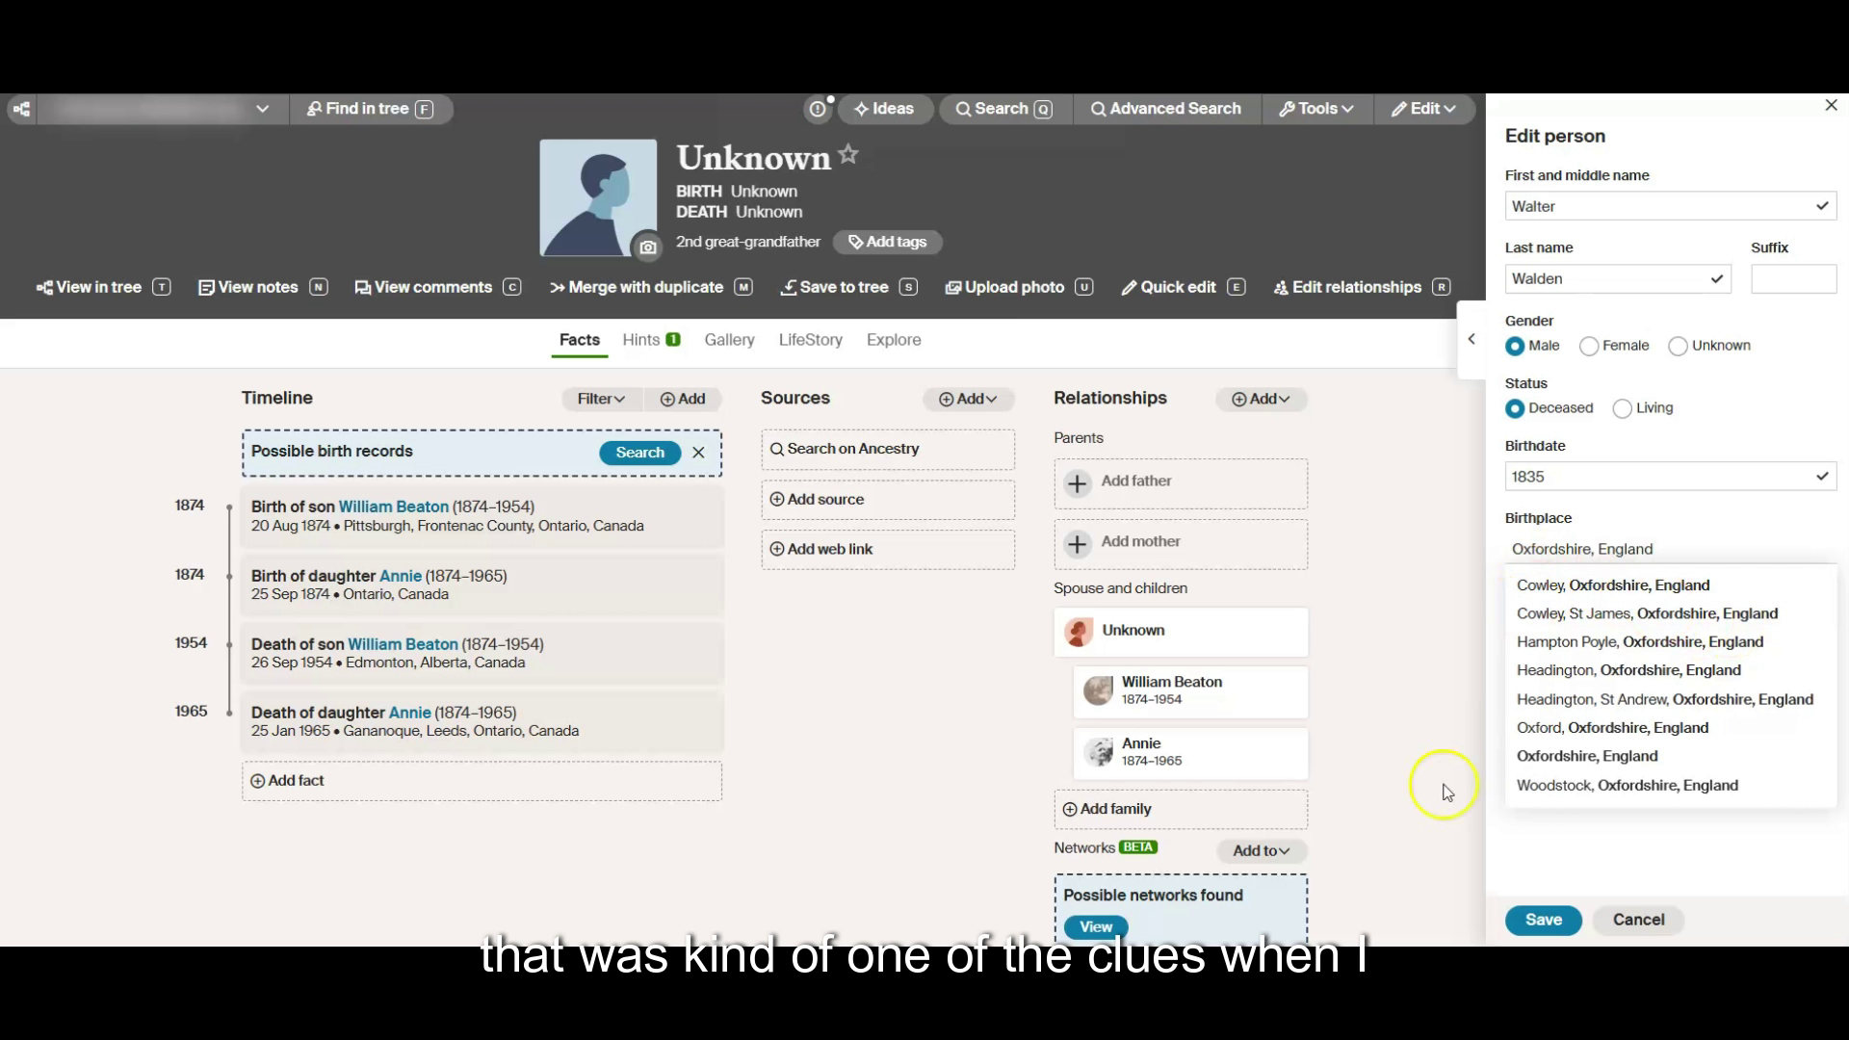
click(1542, 920)
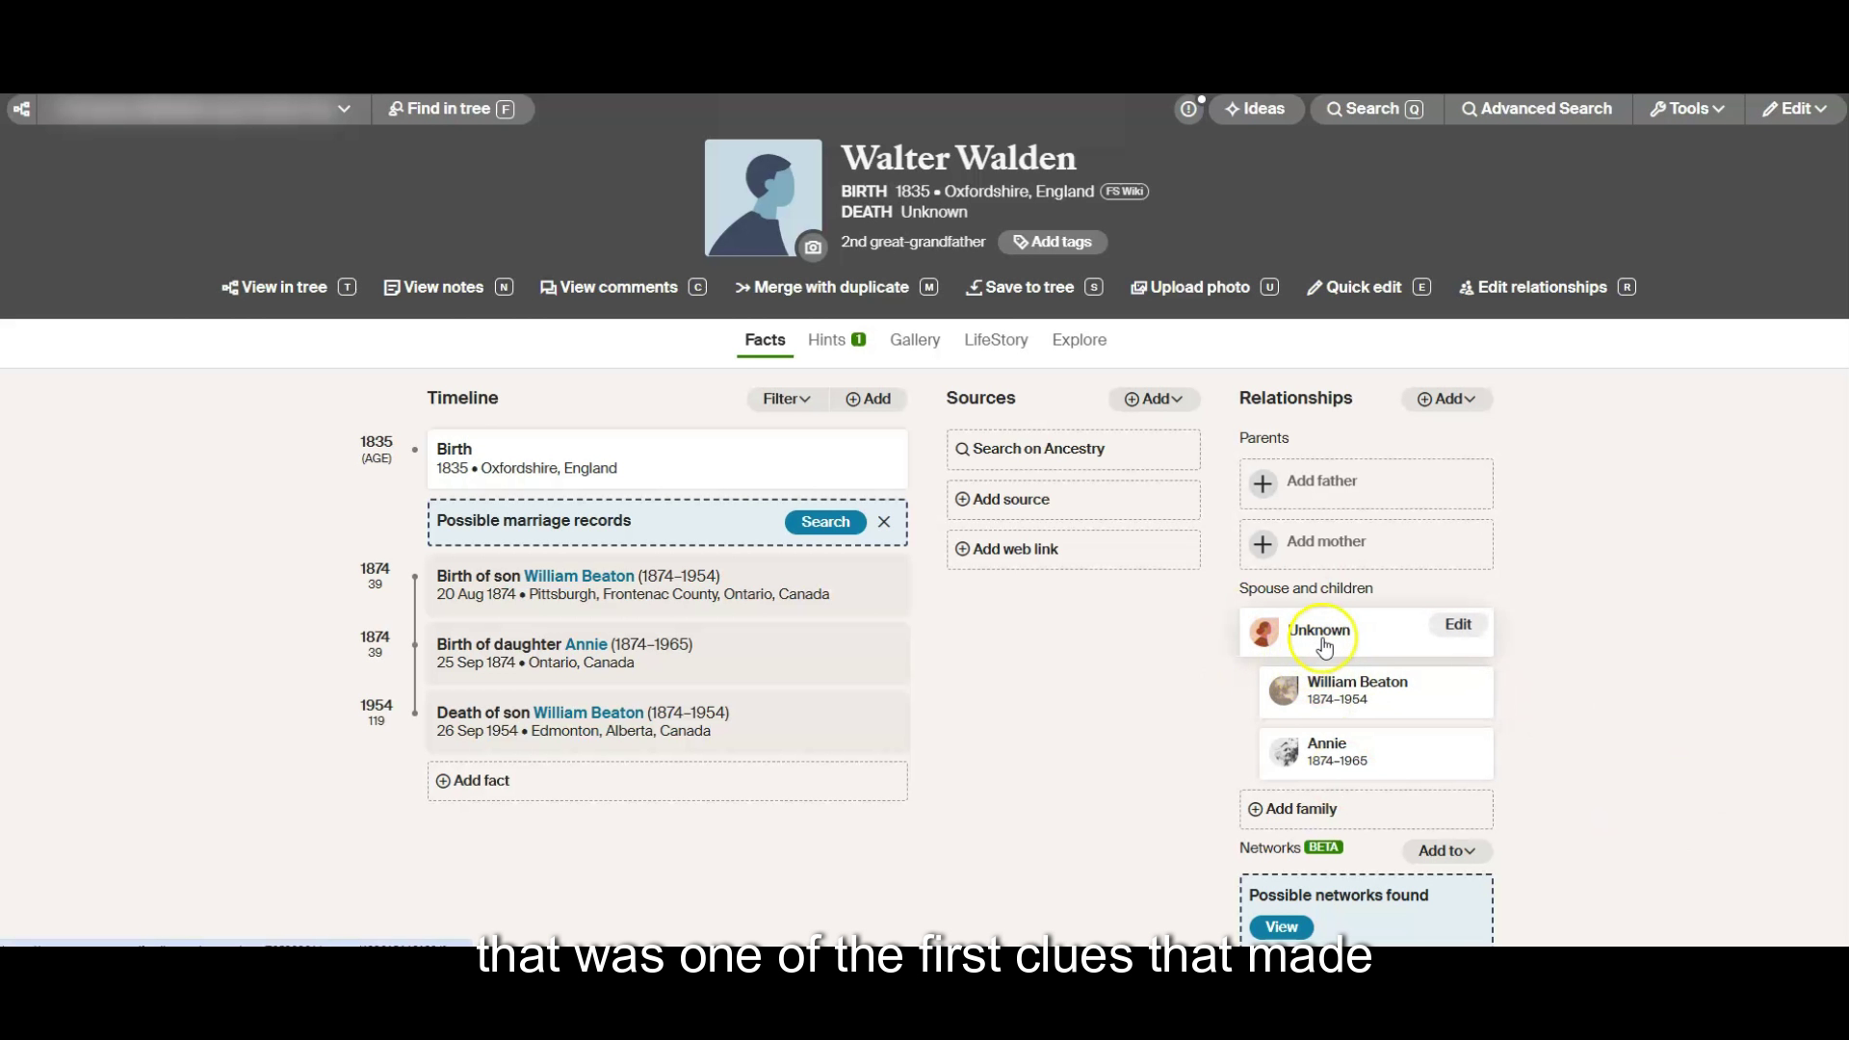
Edit the unknown spouse in the 2nd great-grandfather's relationships and enter her first and last name
click(1459, 624)
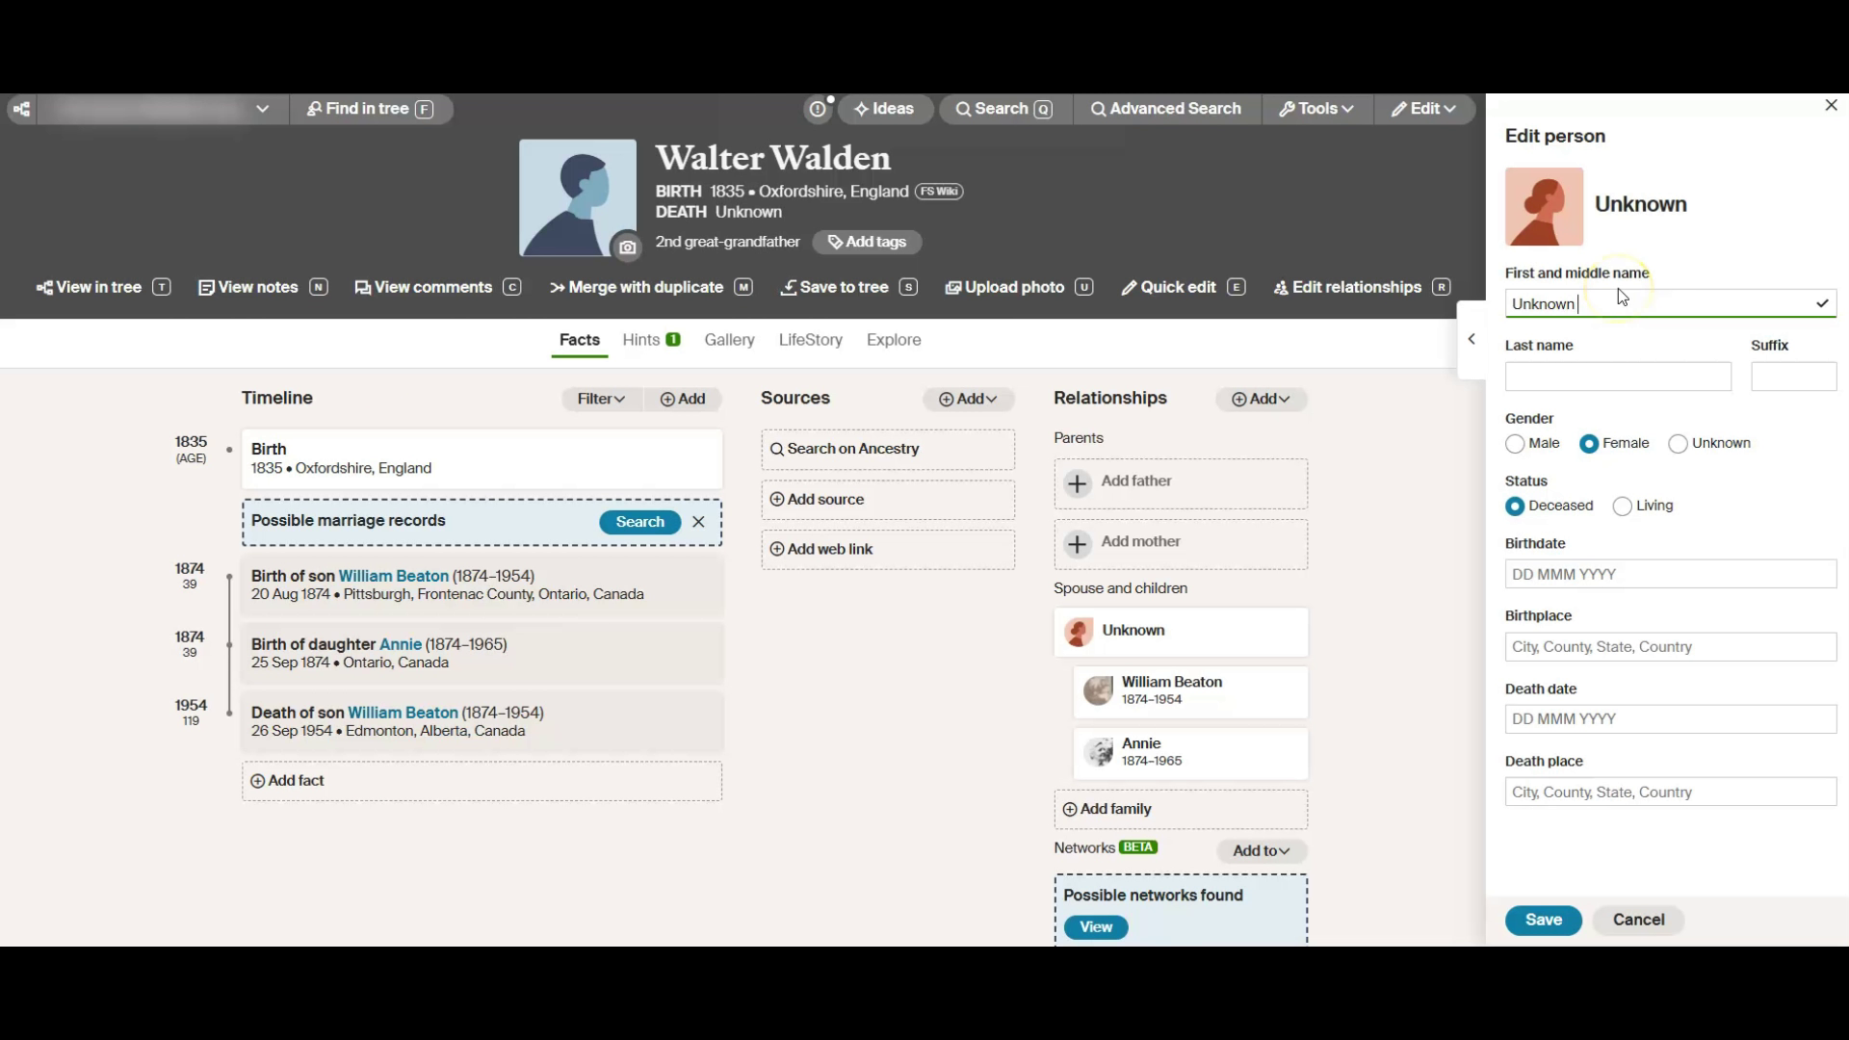
click(1599, 313)
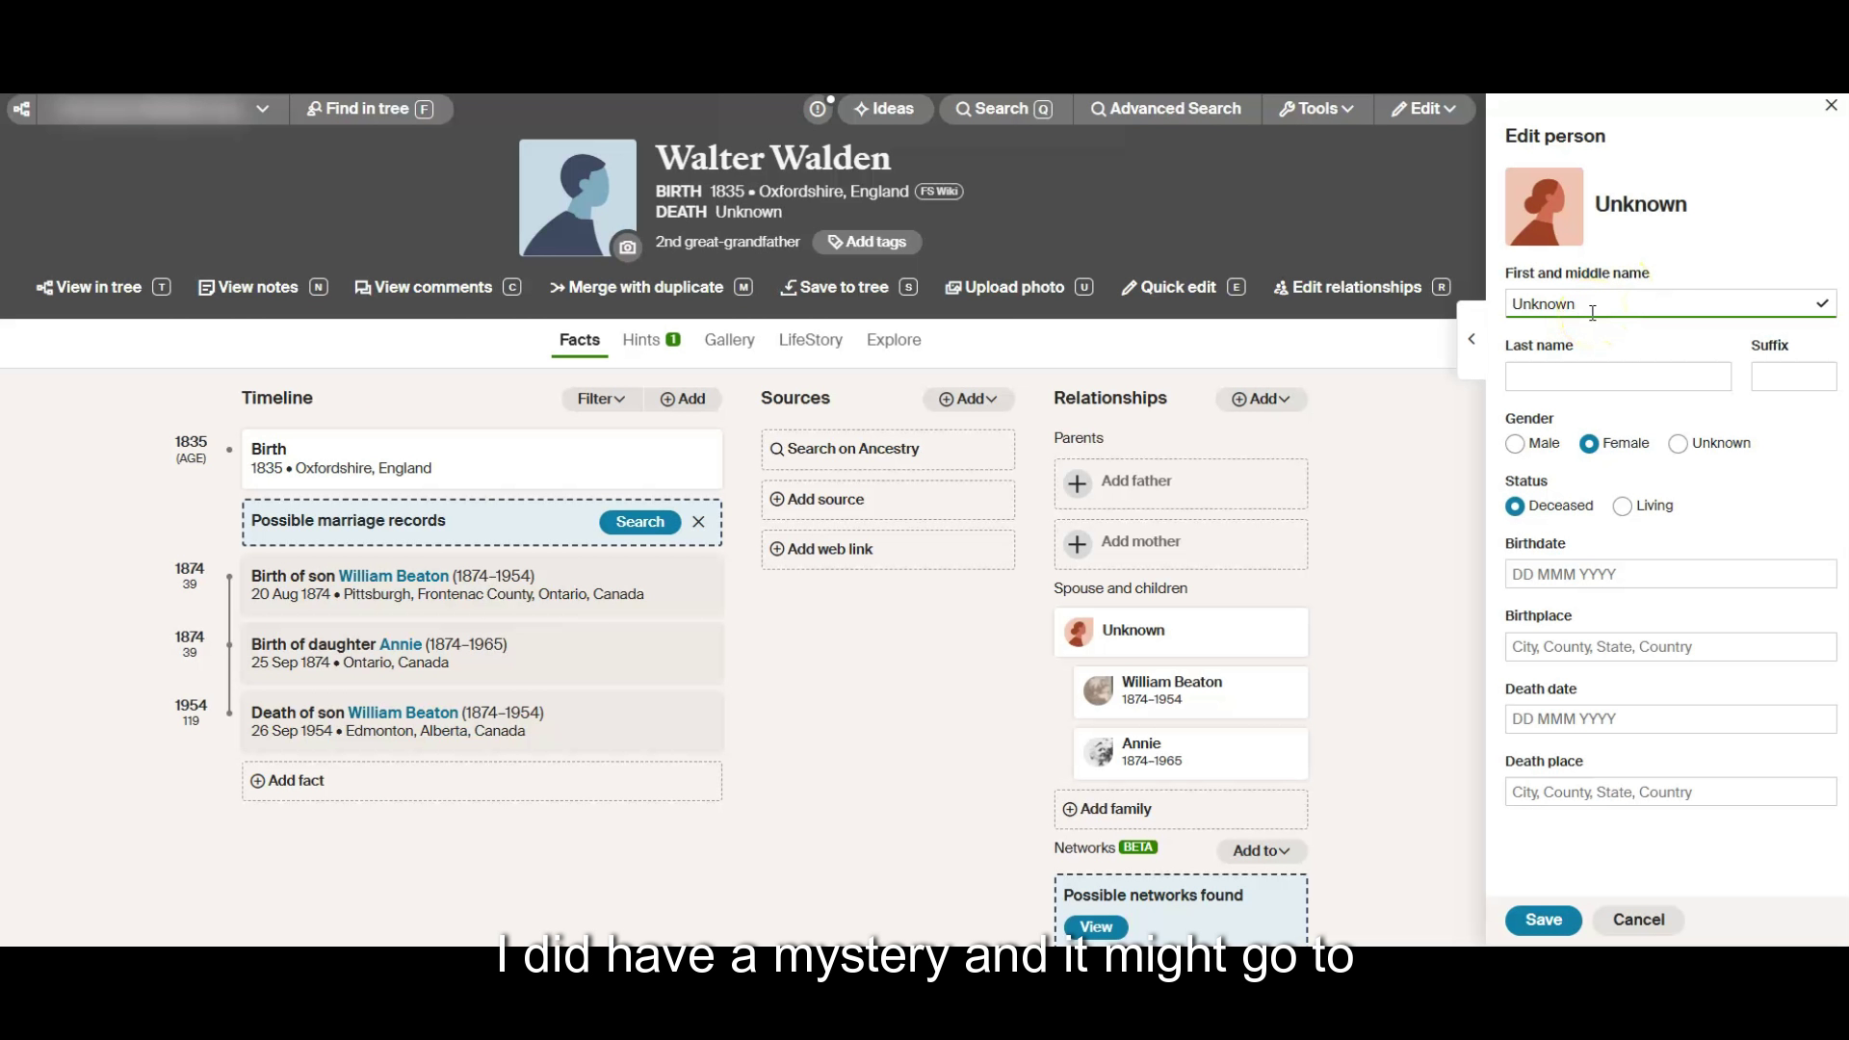
drag(1593, 312, 1481, 304)
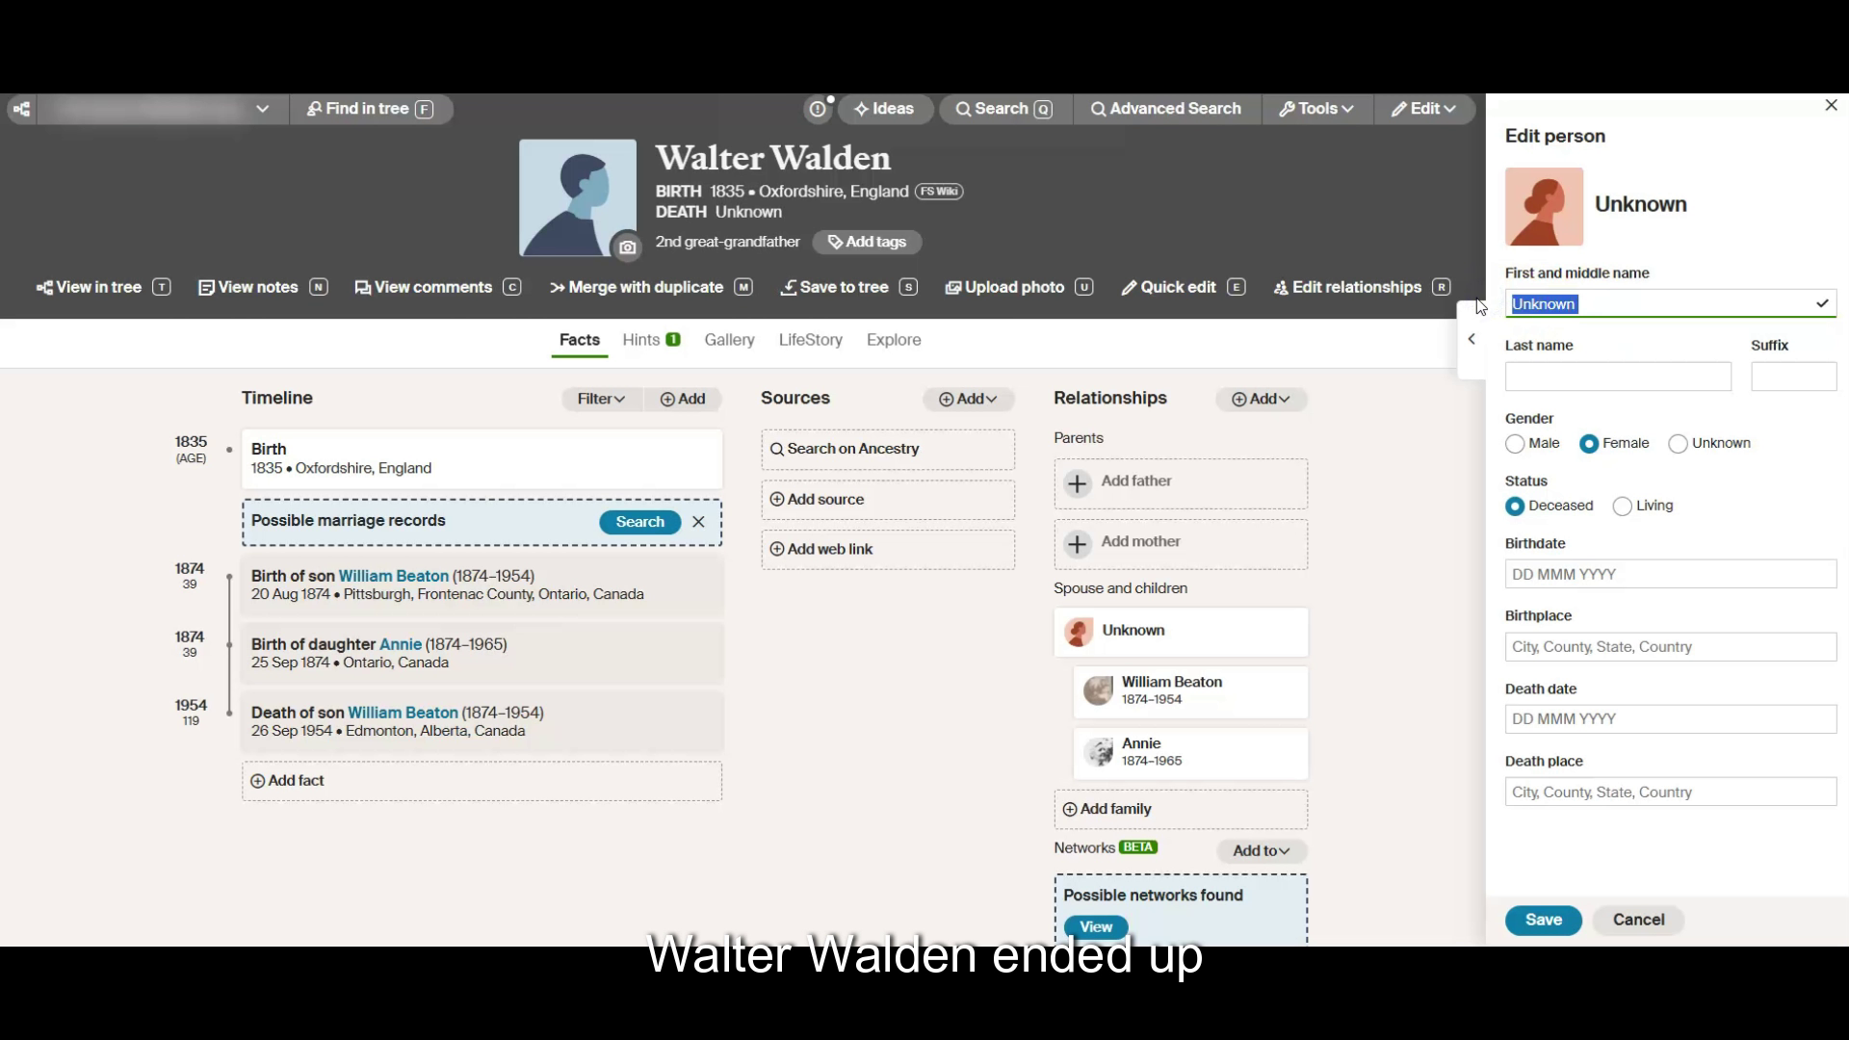
text(Eliza)
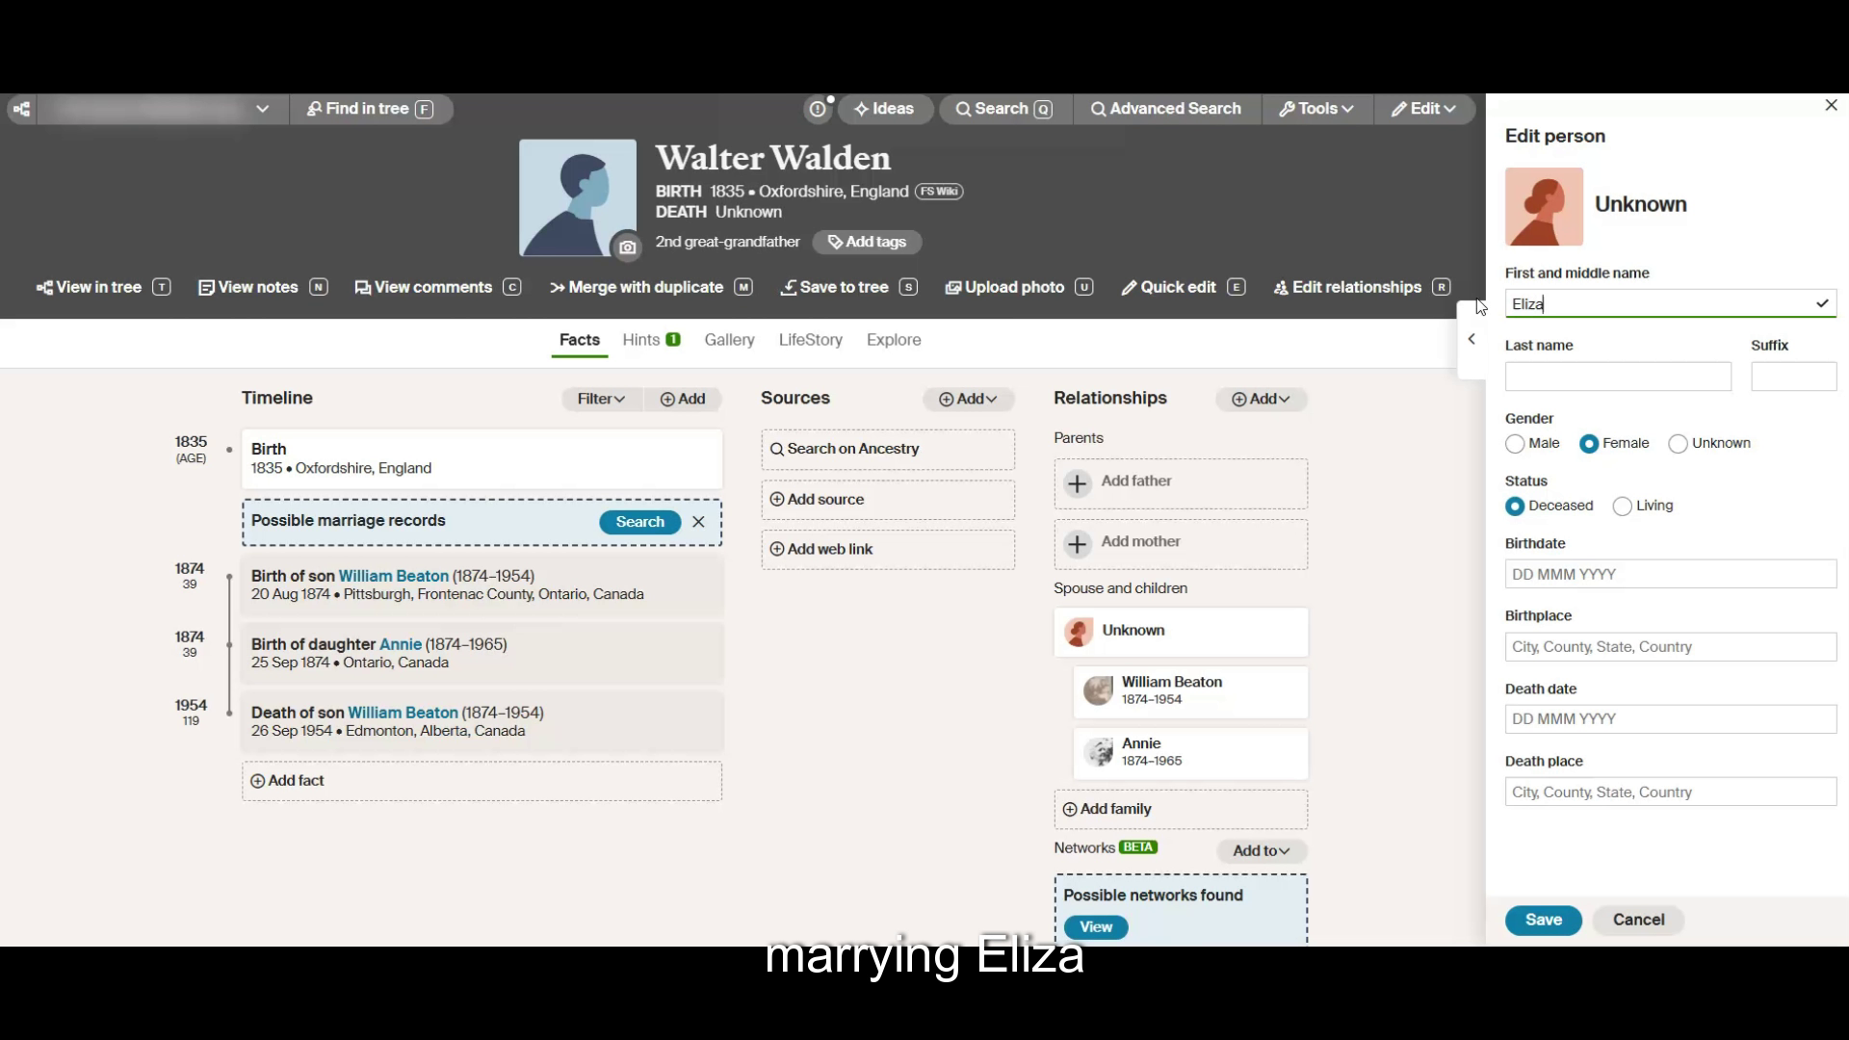
key(Tab)
text(B)
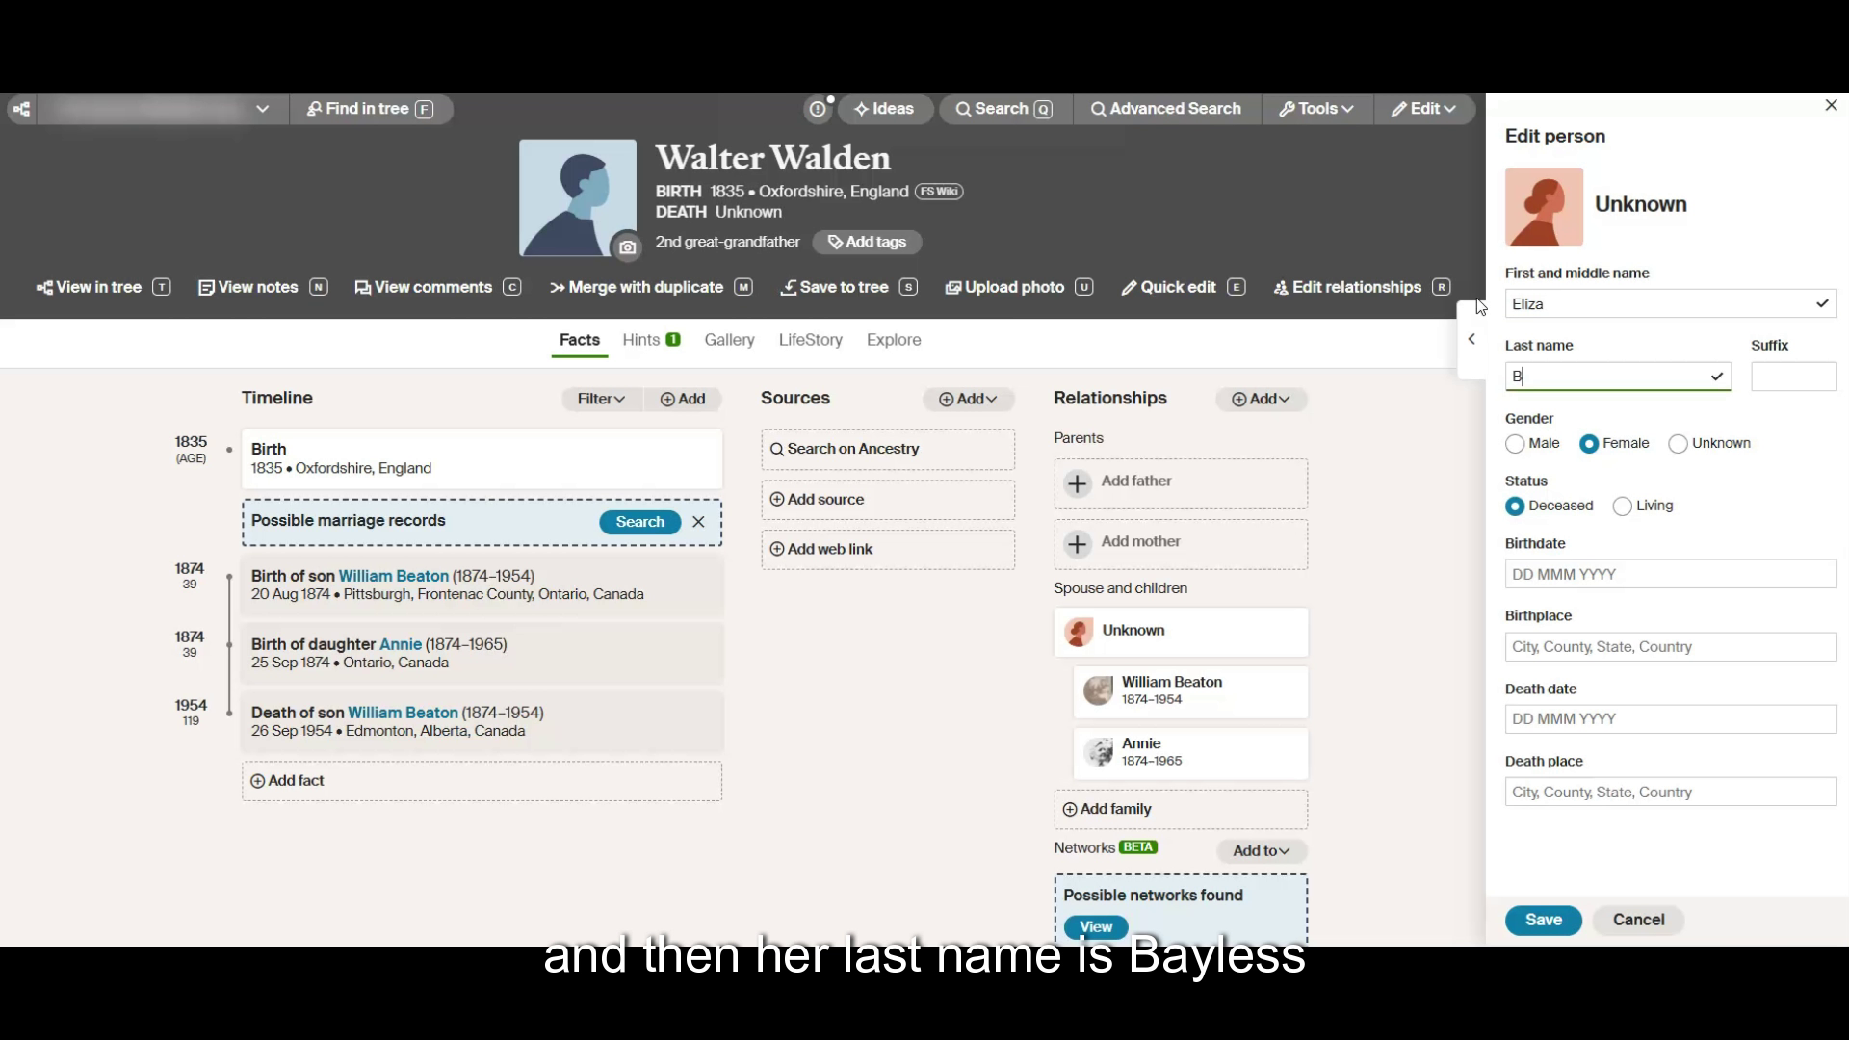
text(aylis)
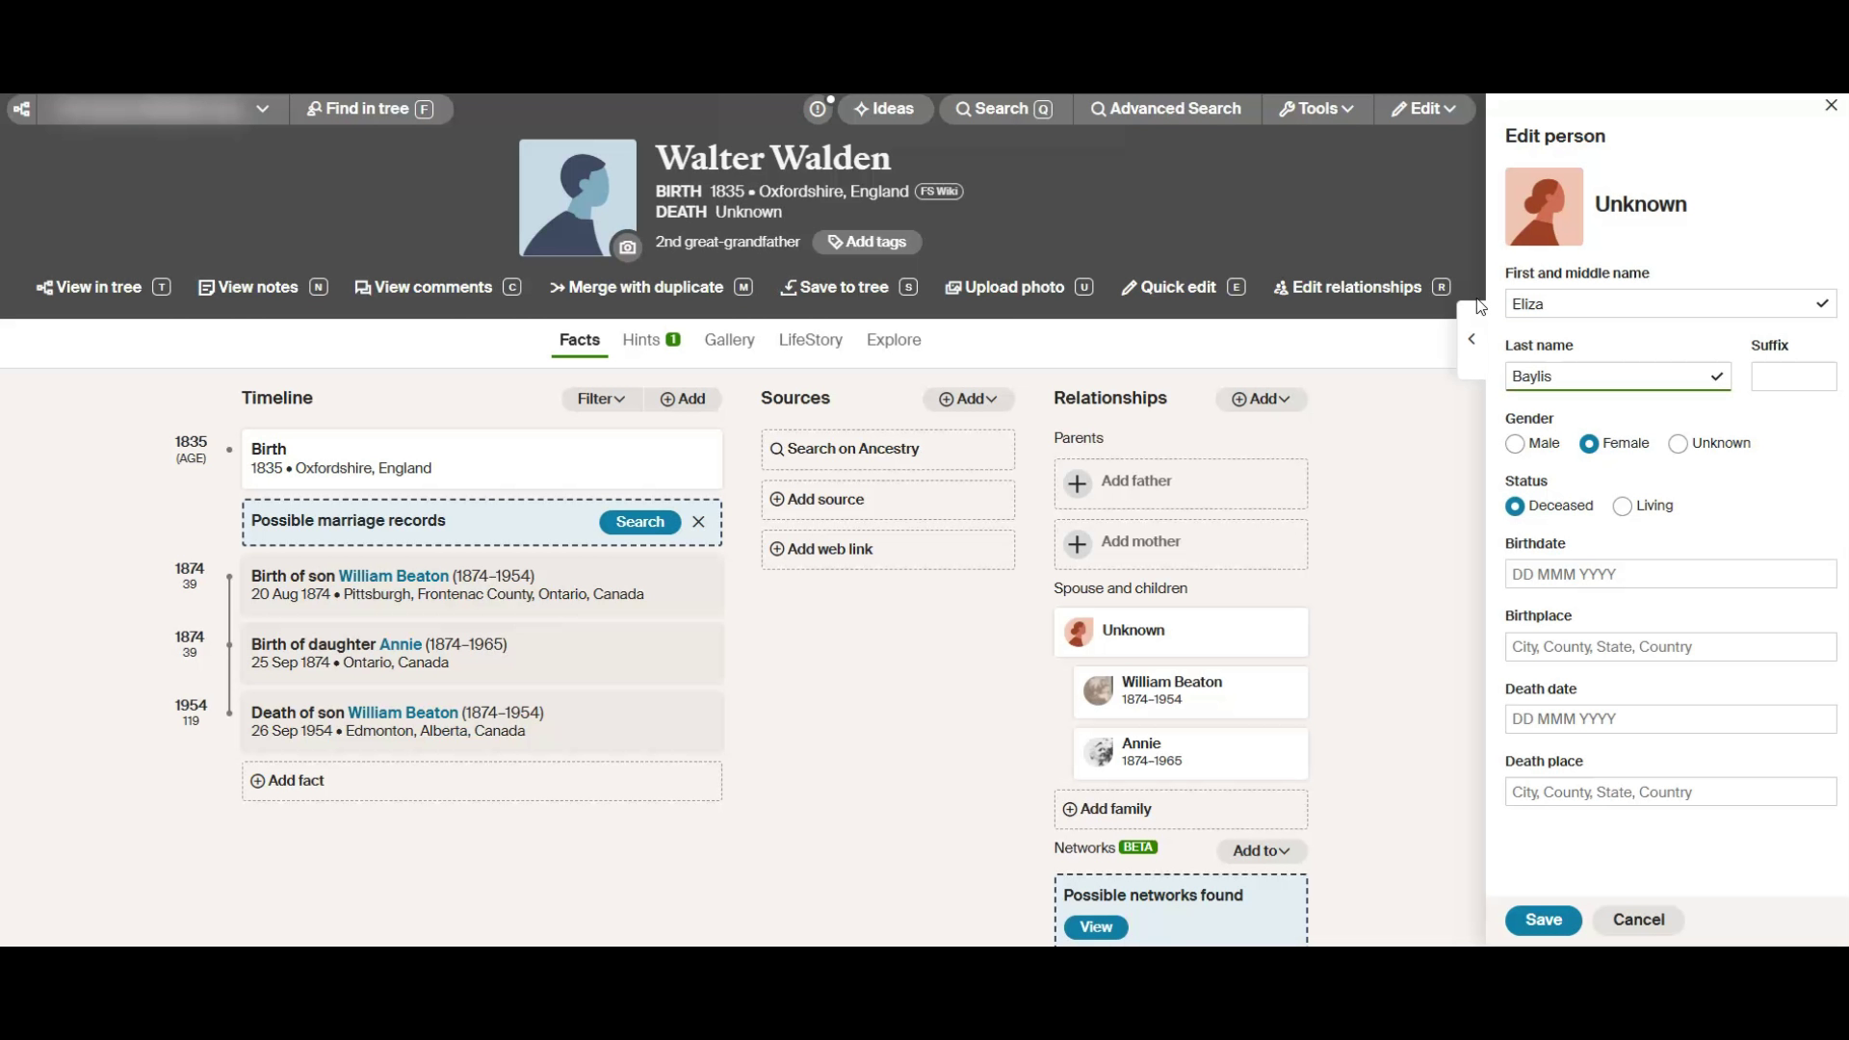
Enter the spouse's birth year, set her birthplace to Woodstock, Oxfordshire, England, and save her details
click(1596, 573)
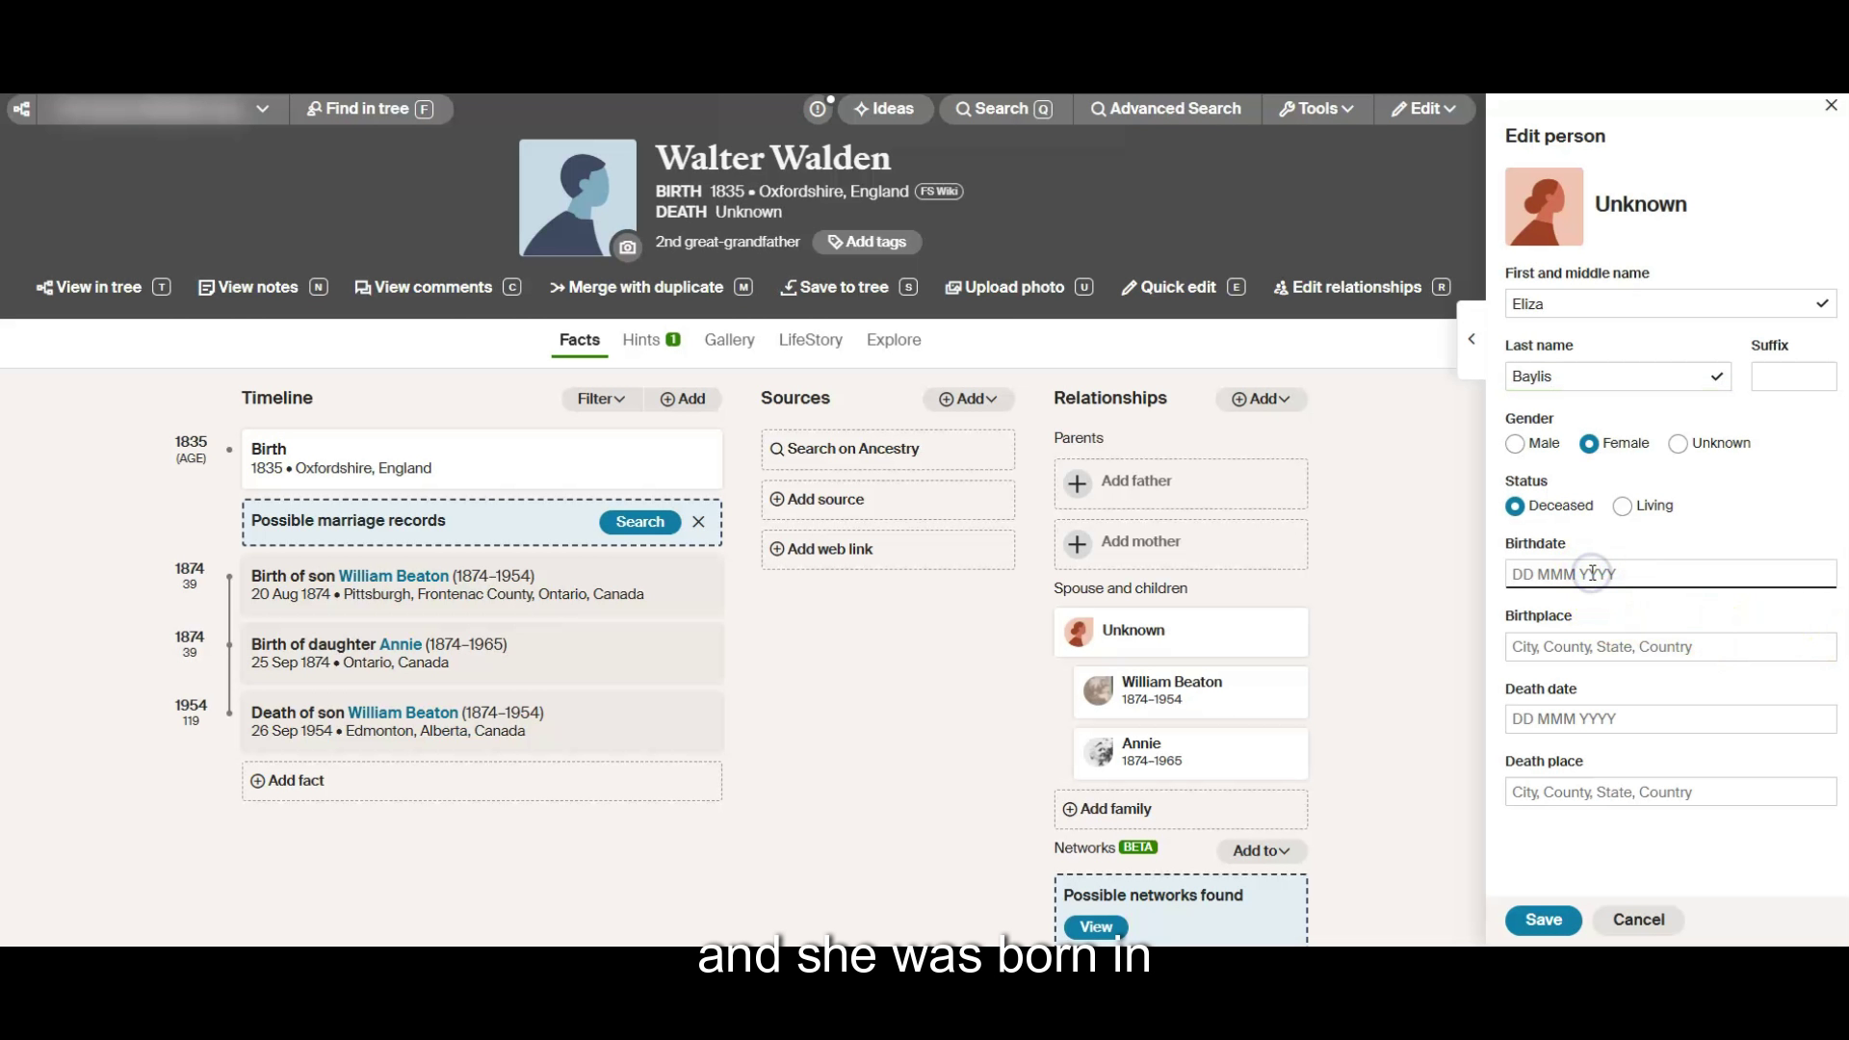
text(18)
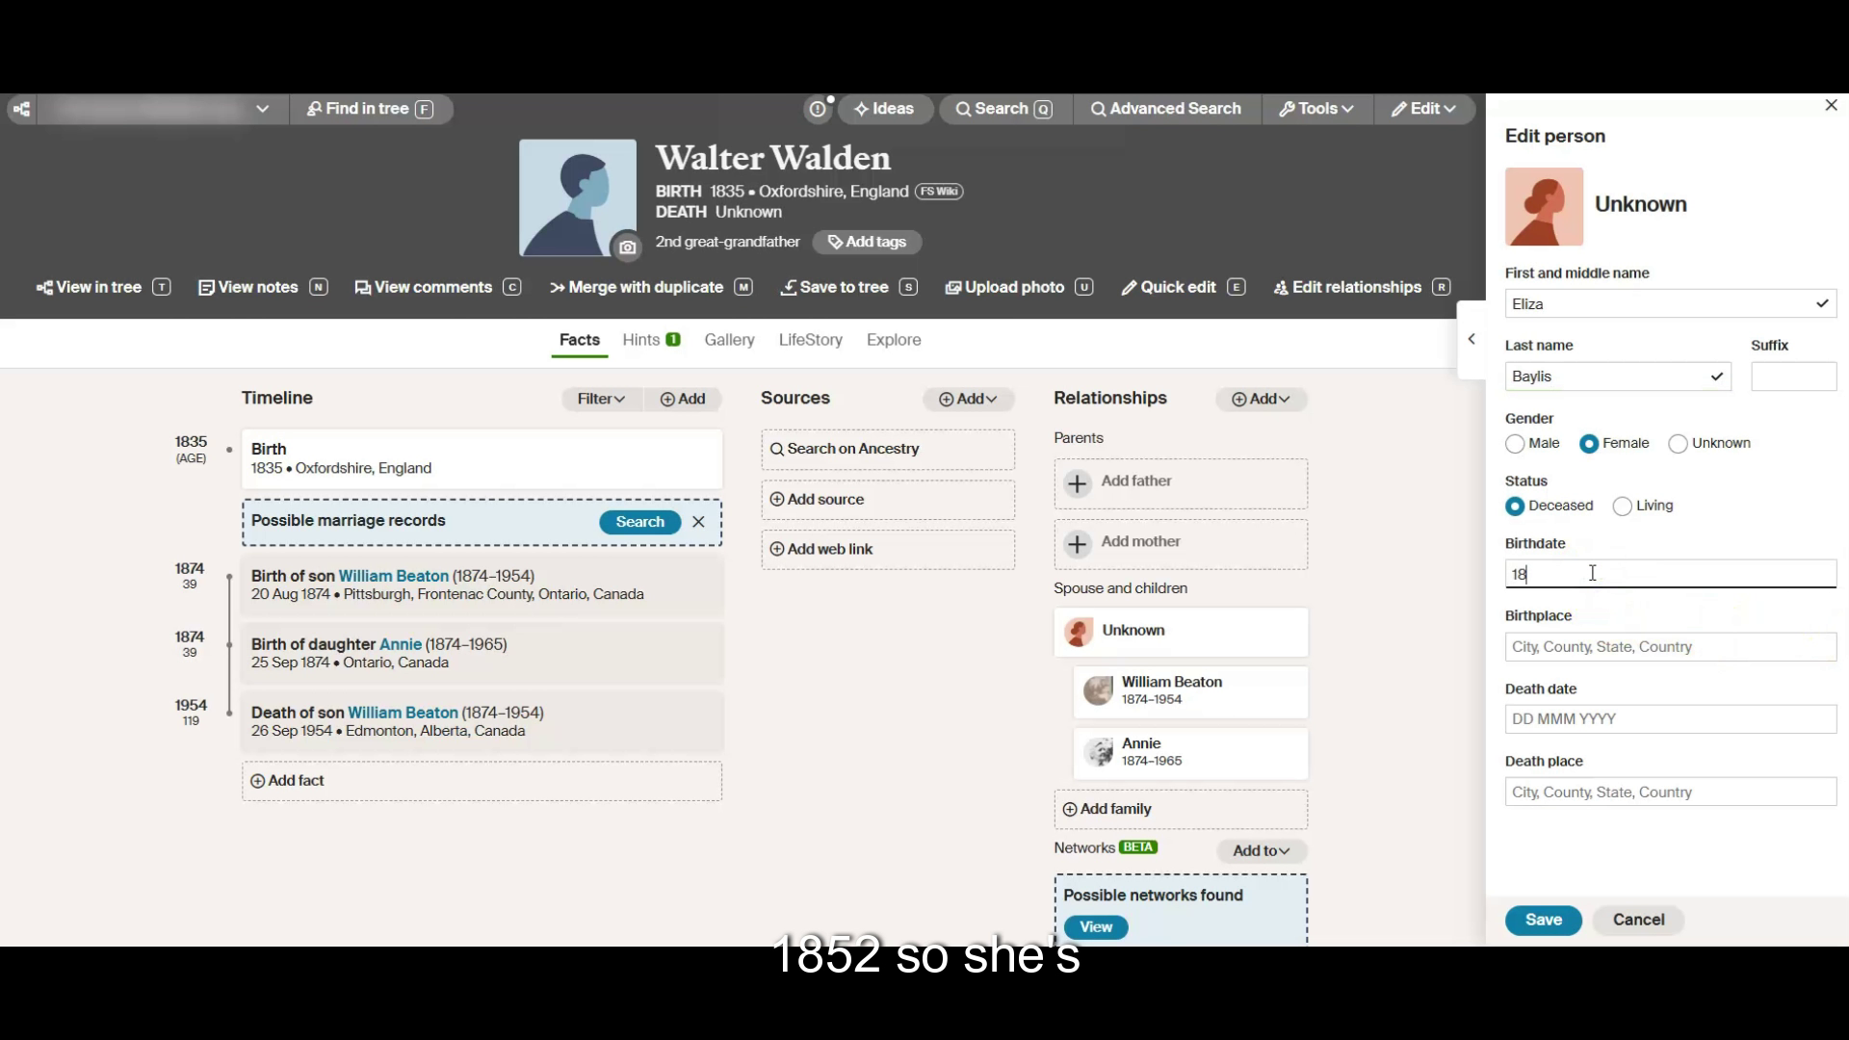
text(52)
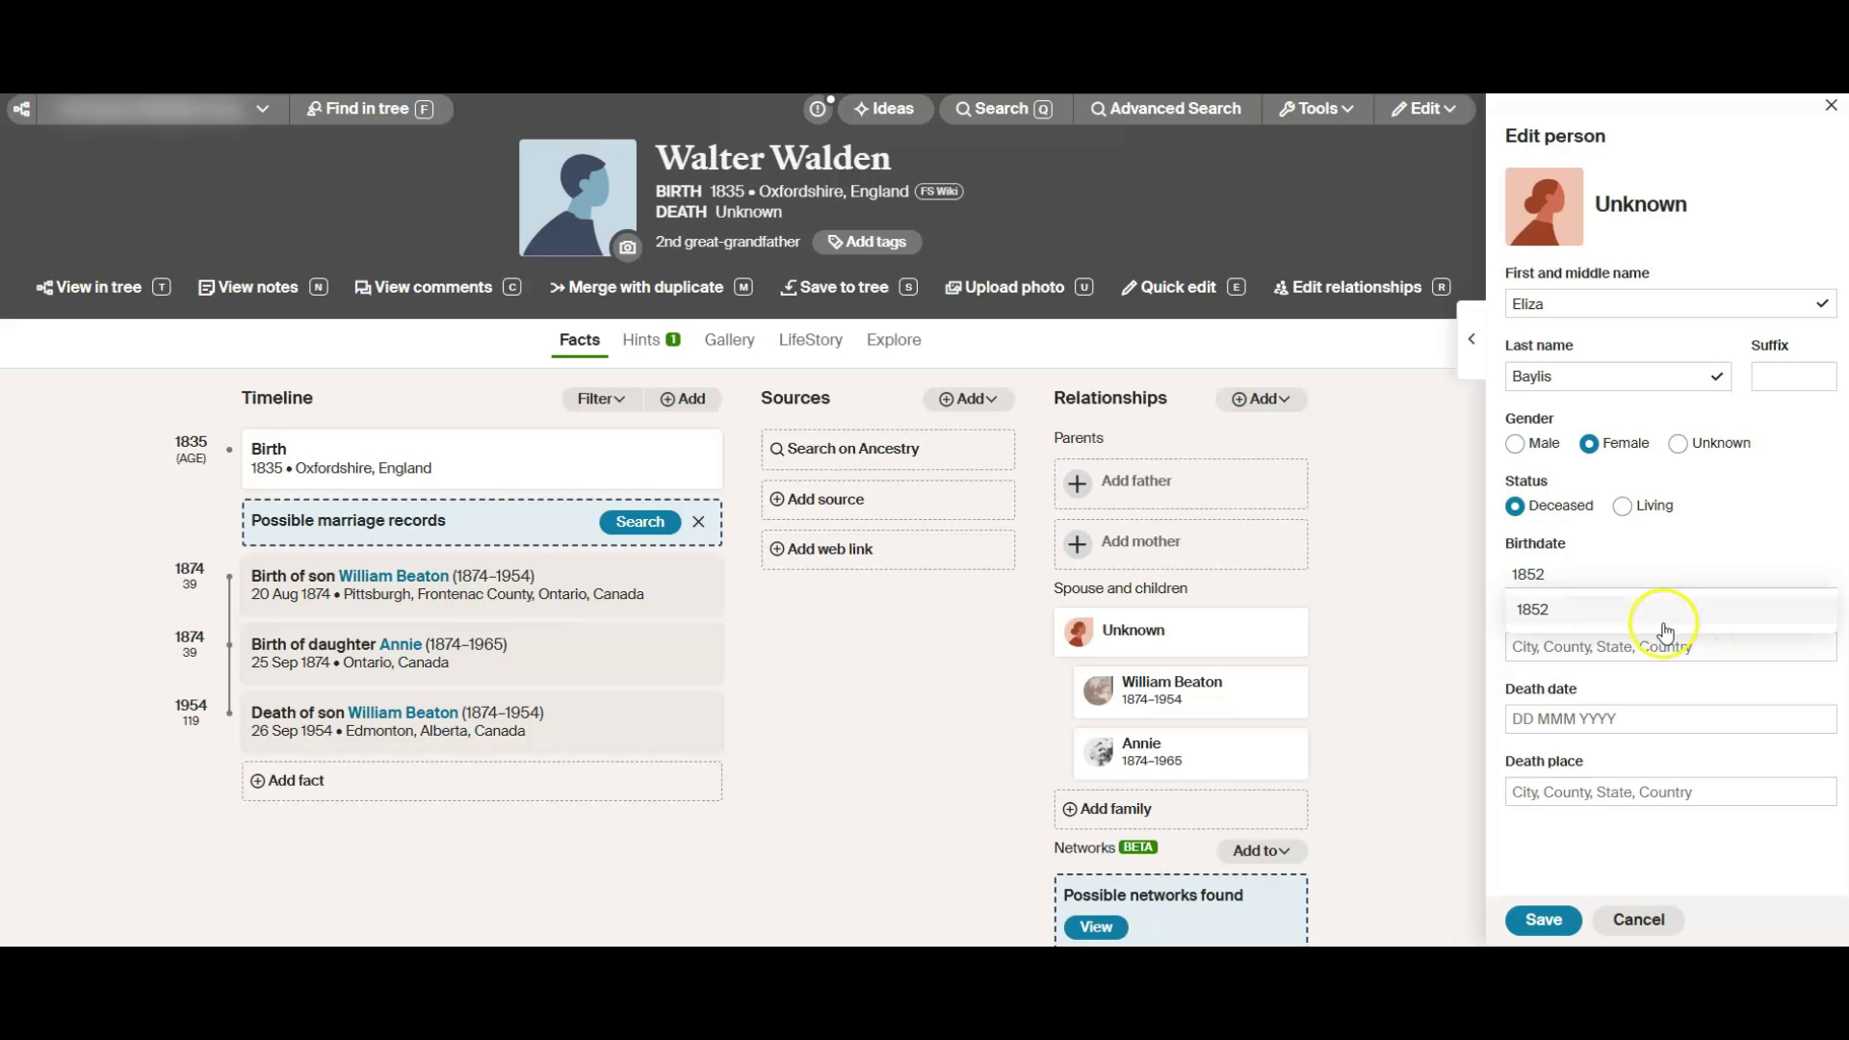
click(1534, 626)
click(1549, 647)
text(Woods)
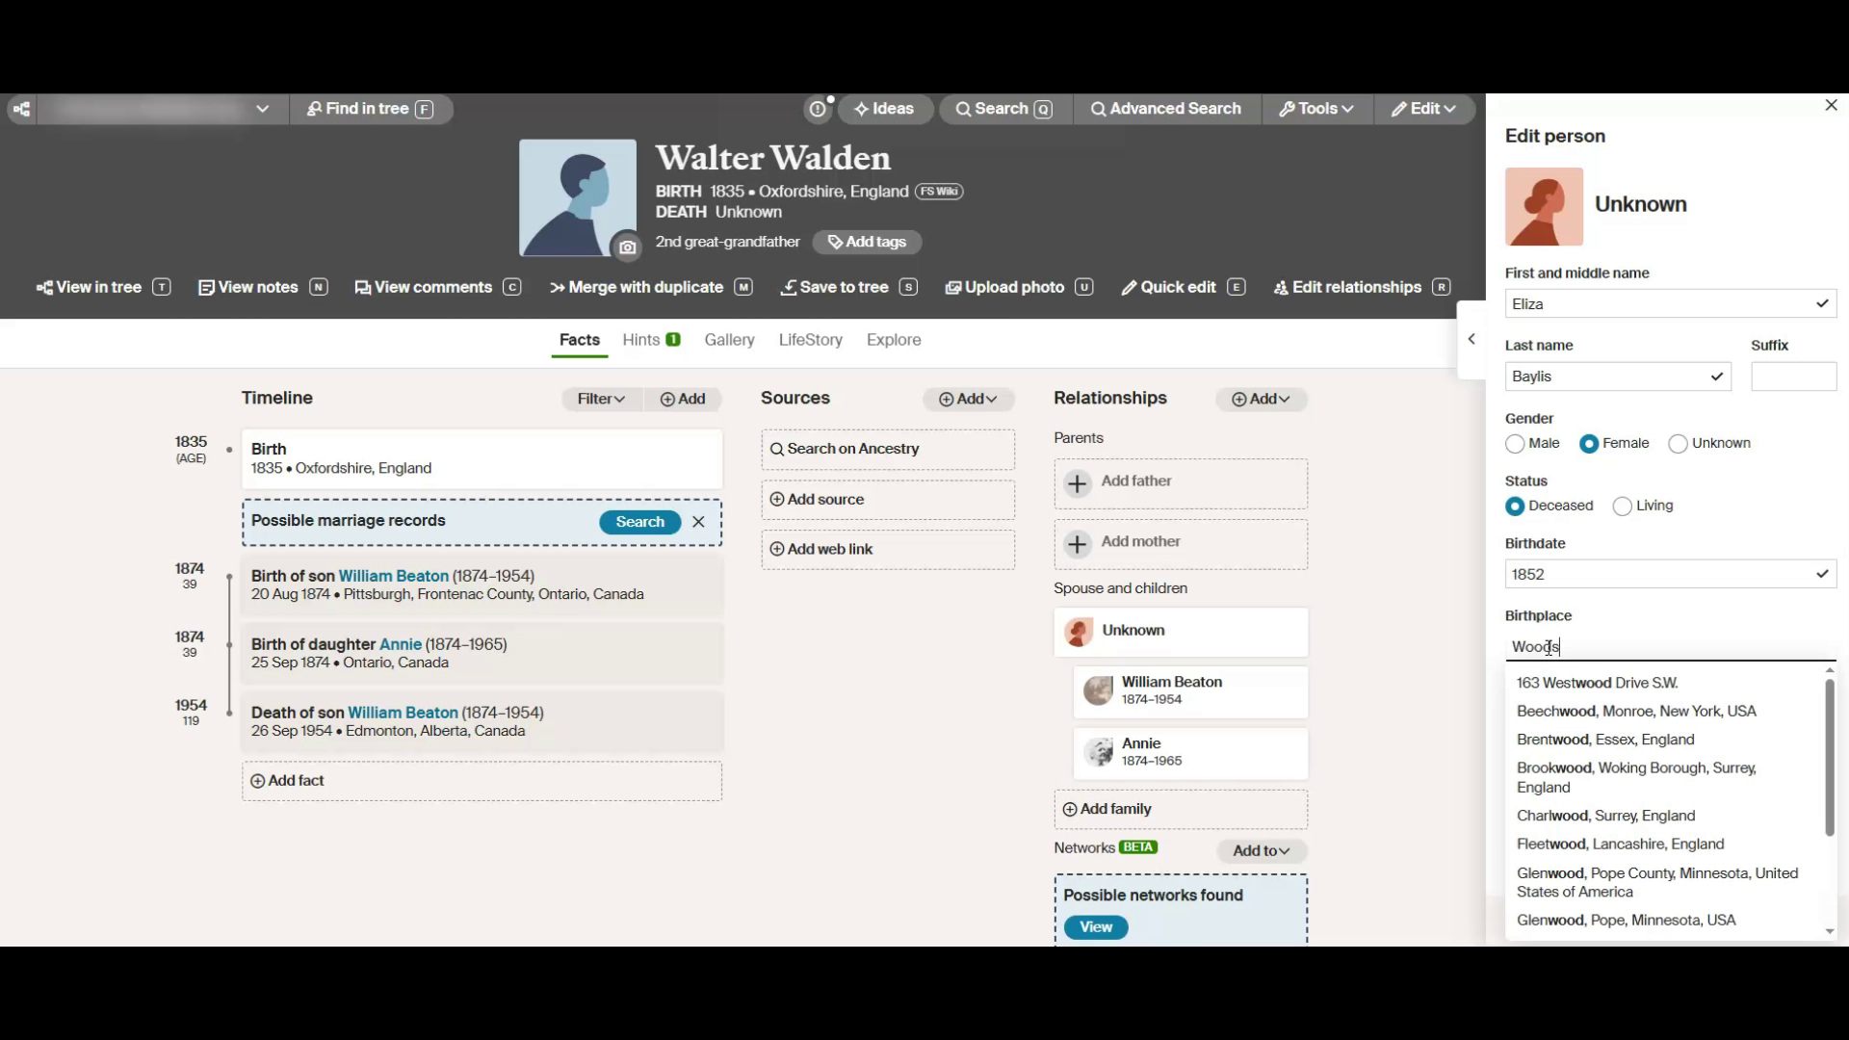
text(tock, Ox)
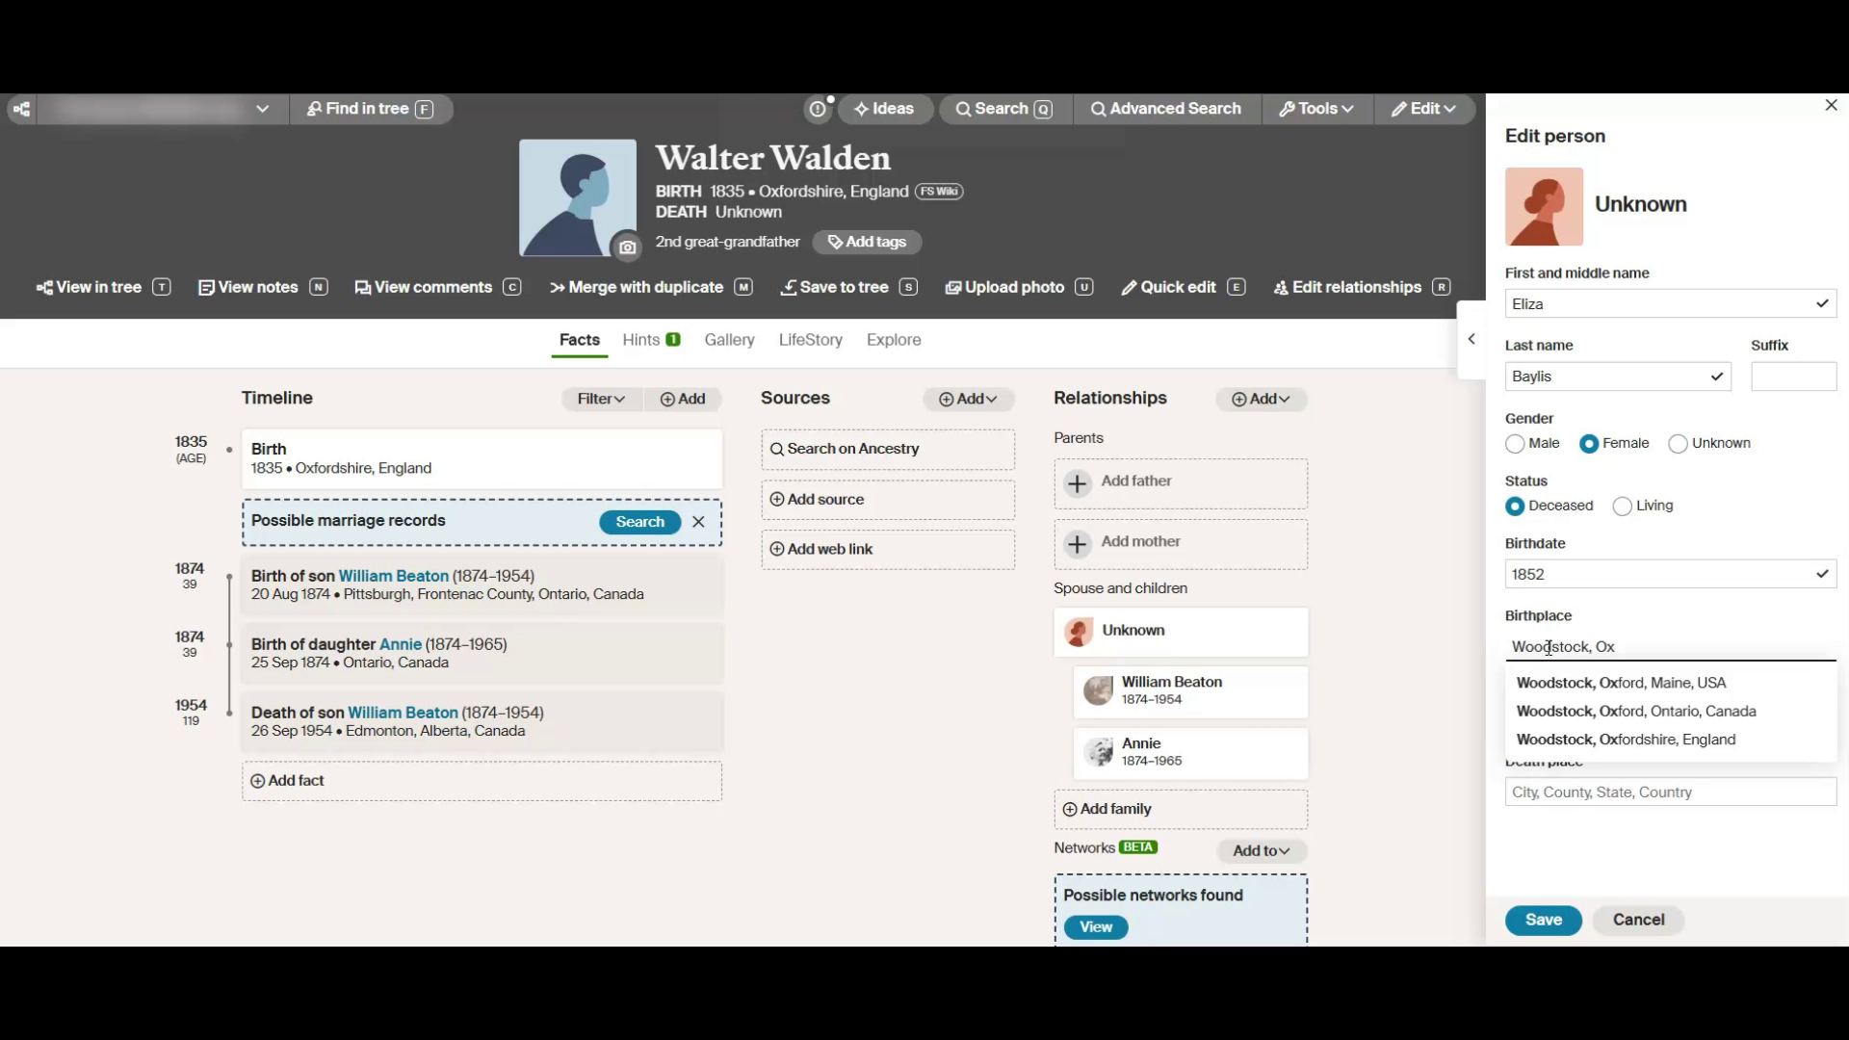
click(1704, 741)
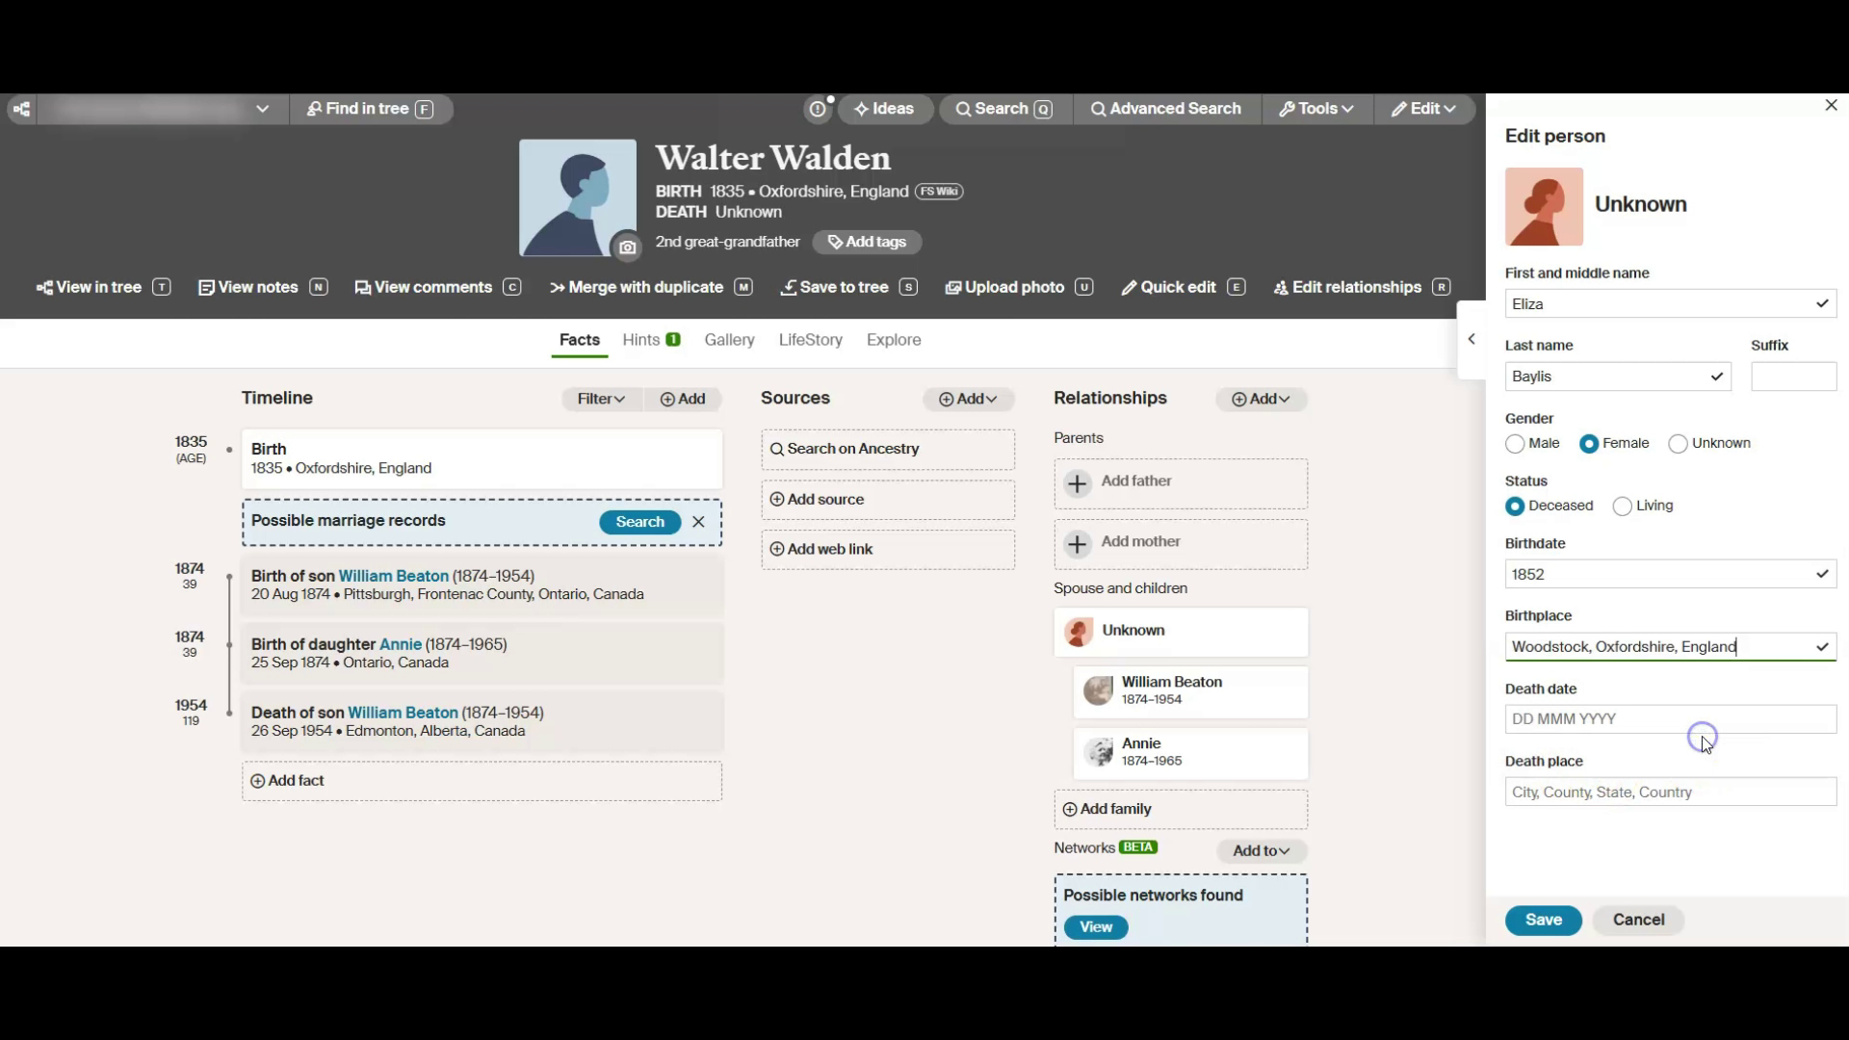
click(1554, 934)
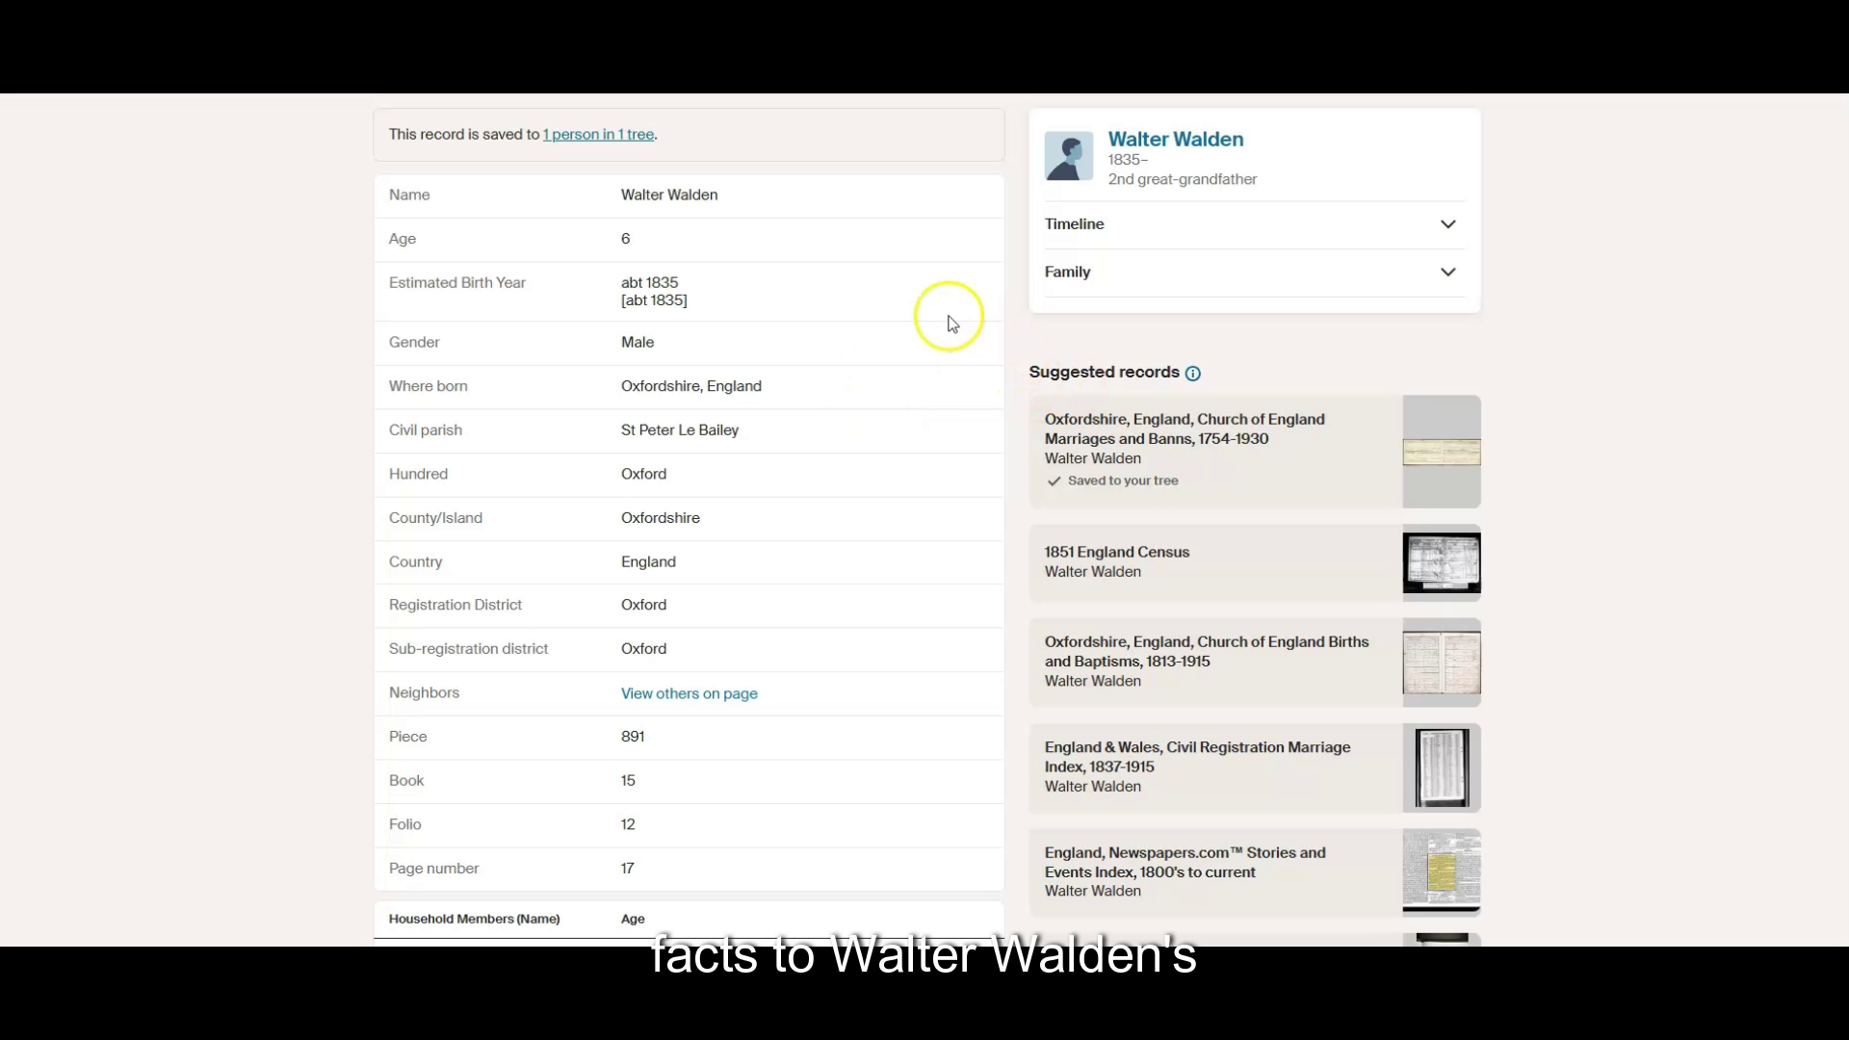
Review the 1841 England Census record's household members and save the record to the 2nd great-grandfather, including the new 1841 residence
scroll(915, 414, down, 7)
scroll(918, 422, up, 4)
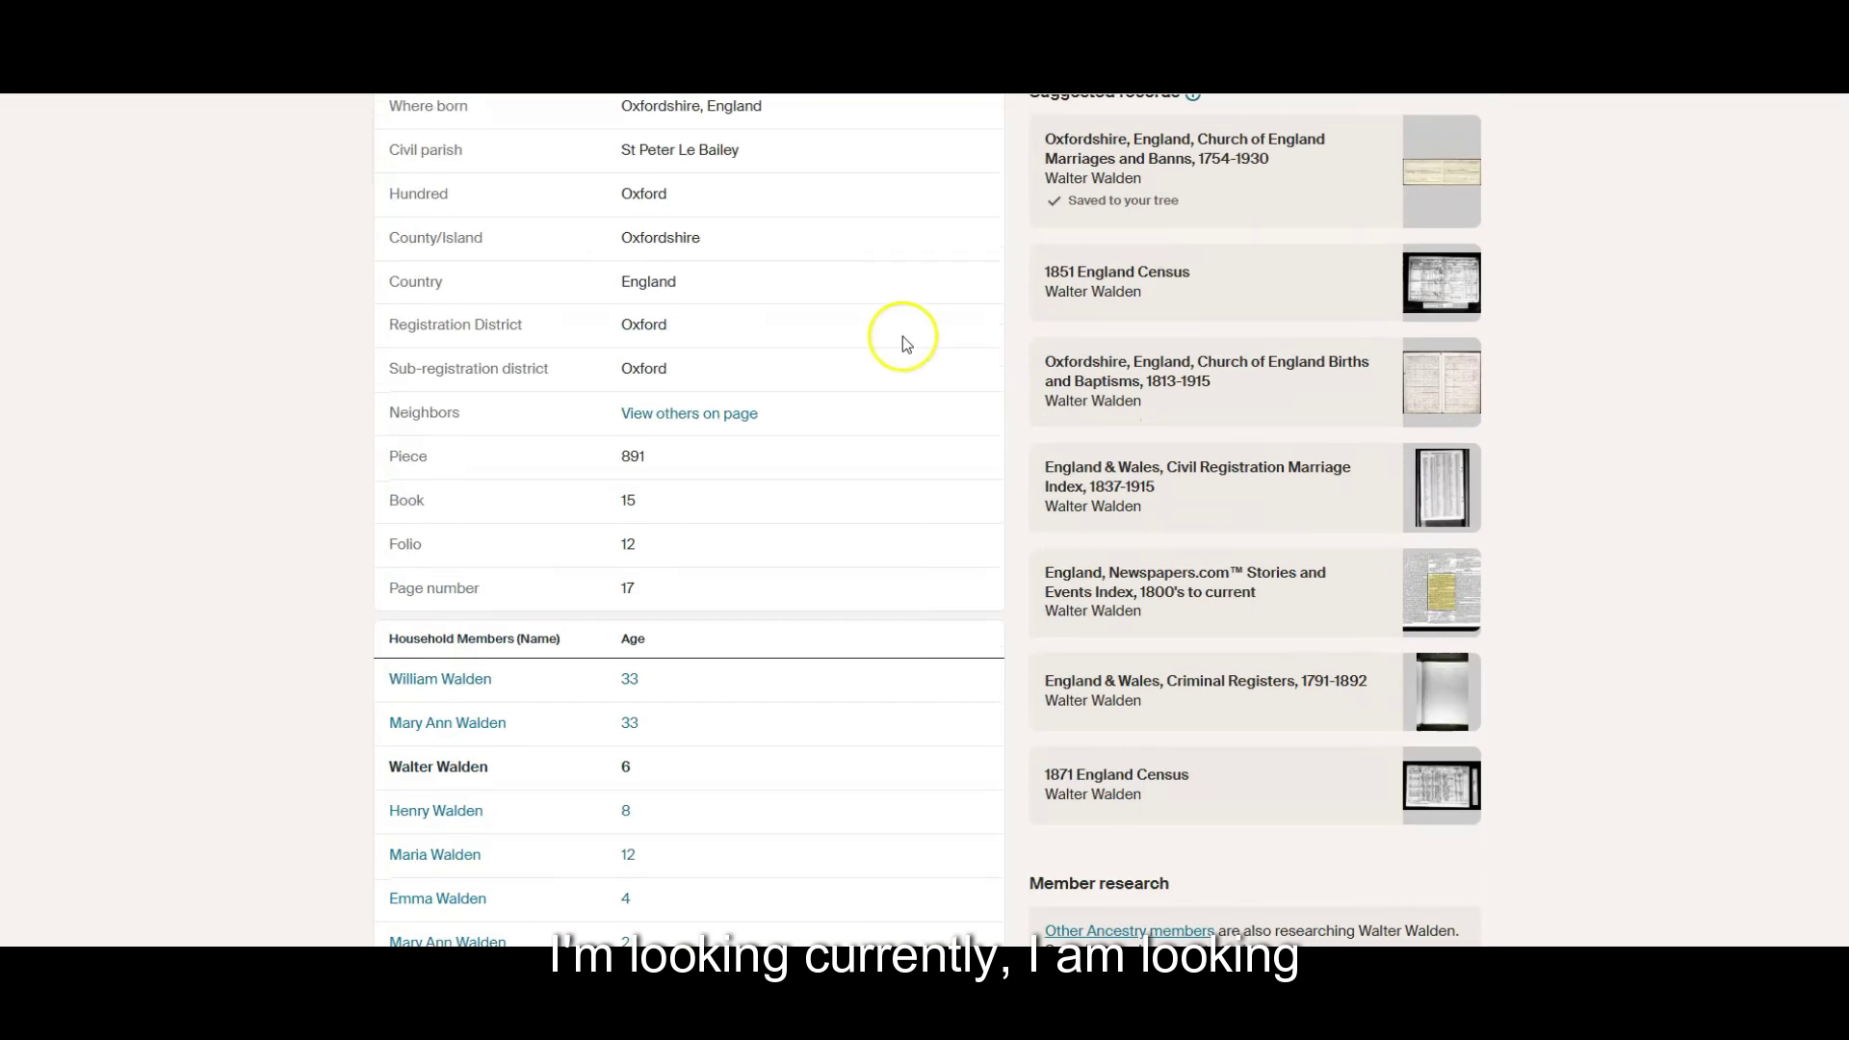
scroll(903, 339, up, 4)
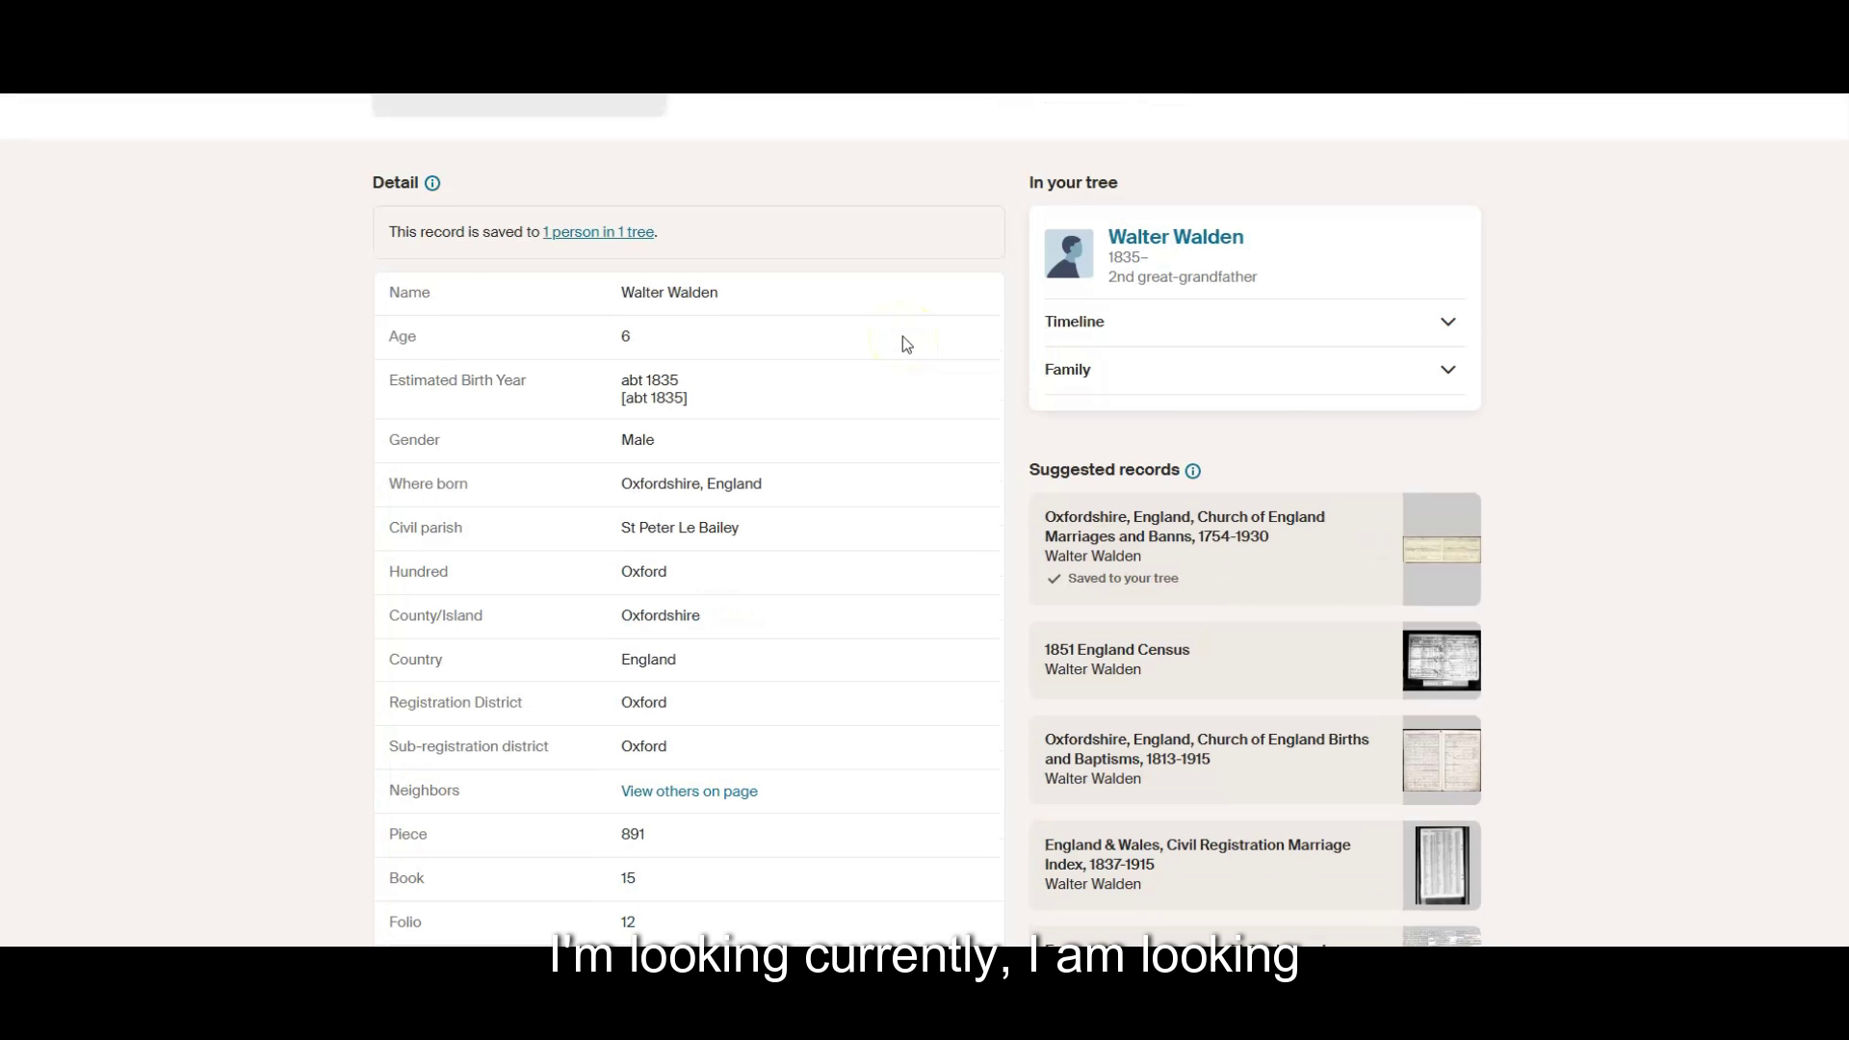
scroll(906, 344, down, 5)
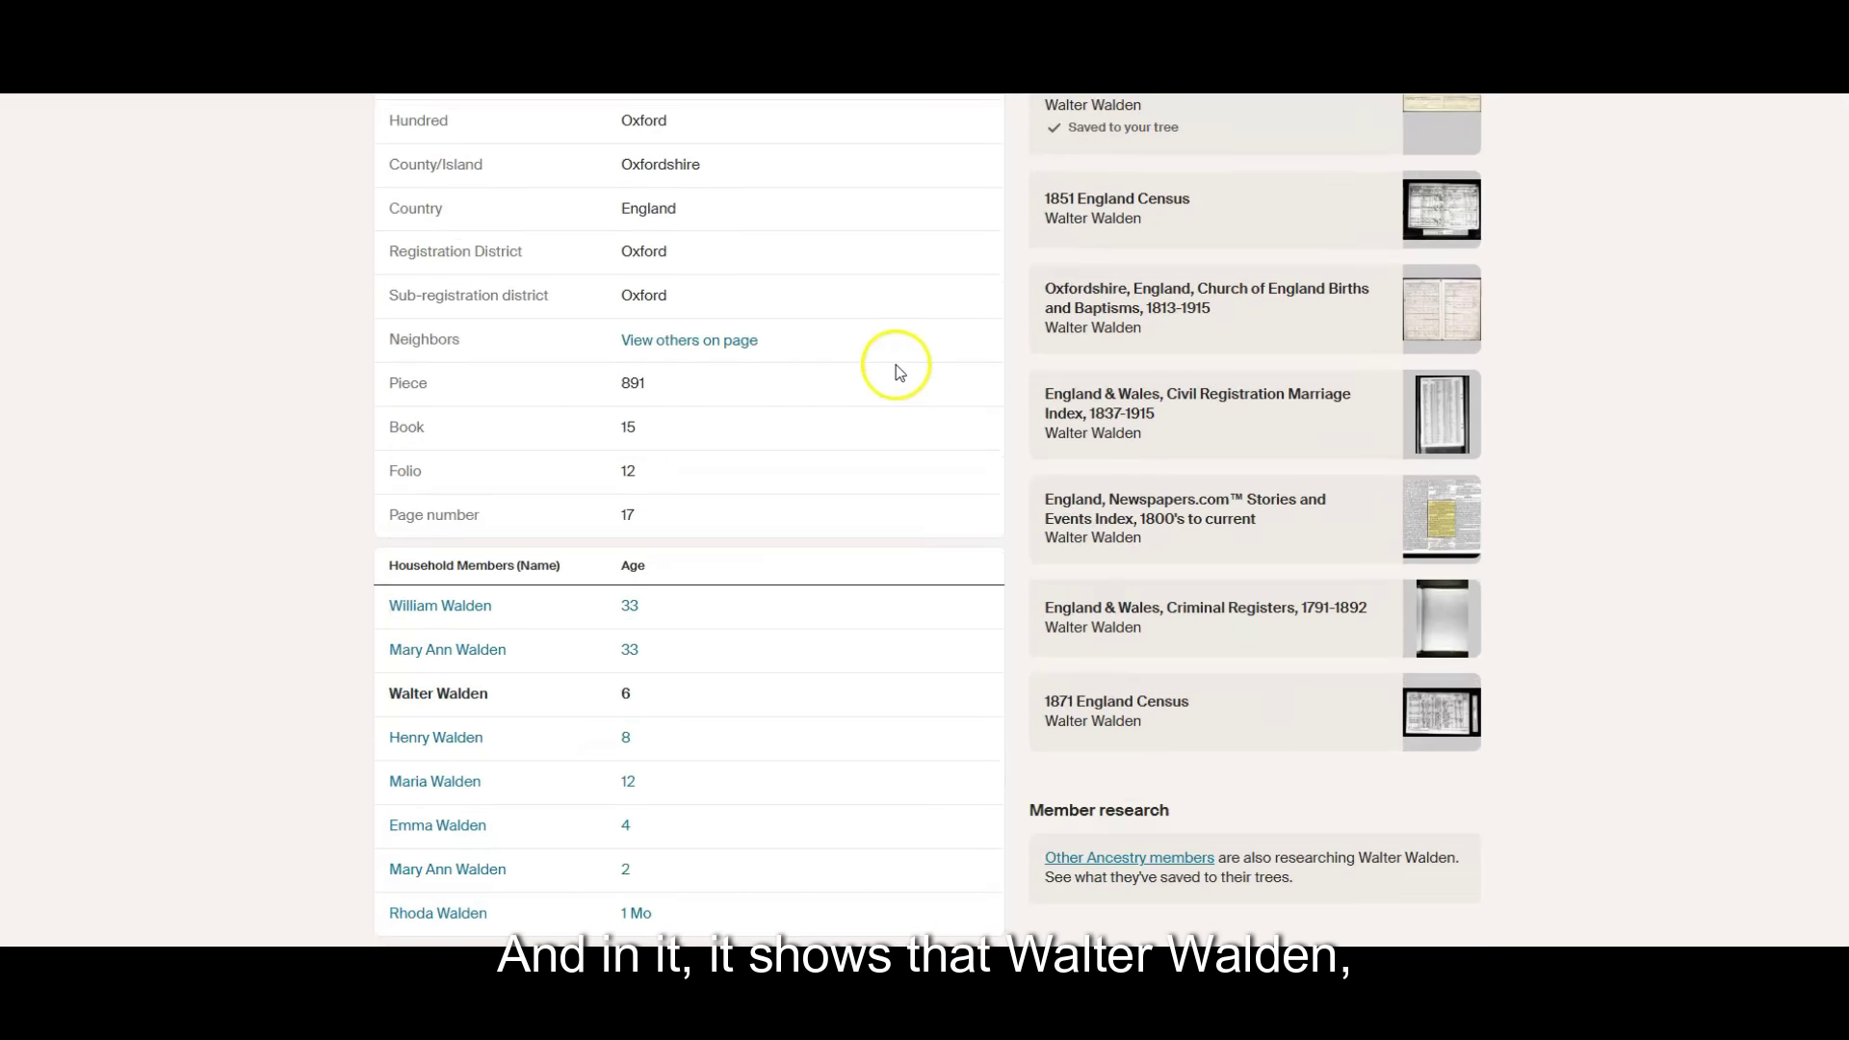
scroll(897, 372, down, 2)
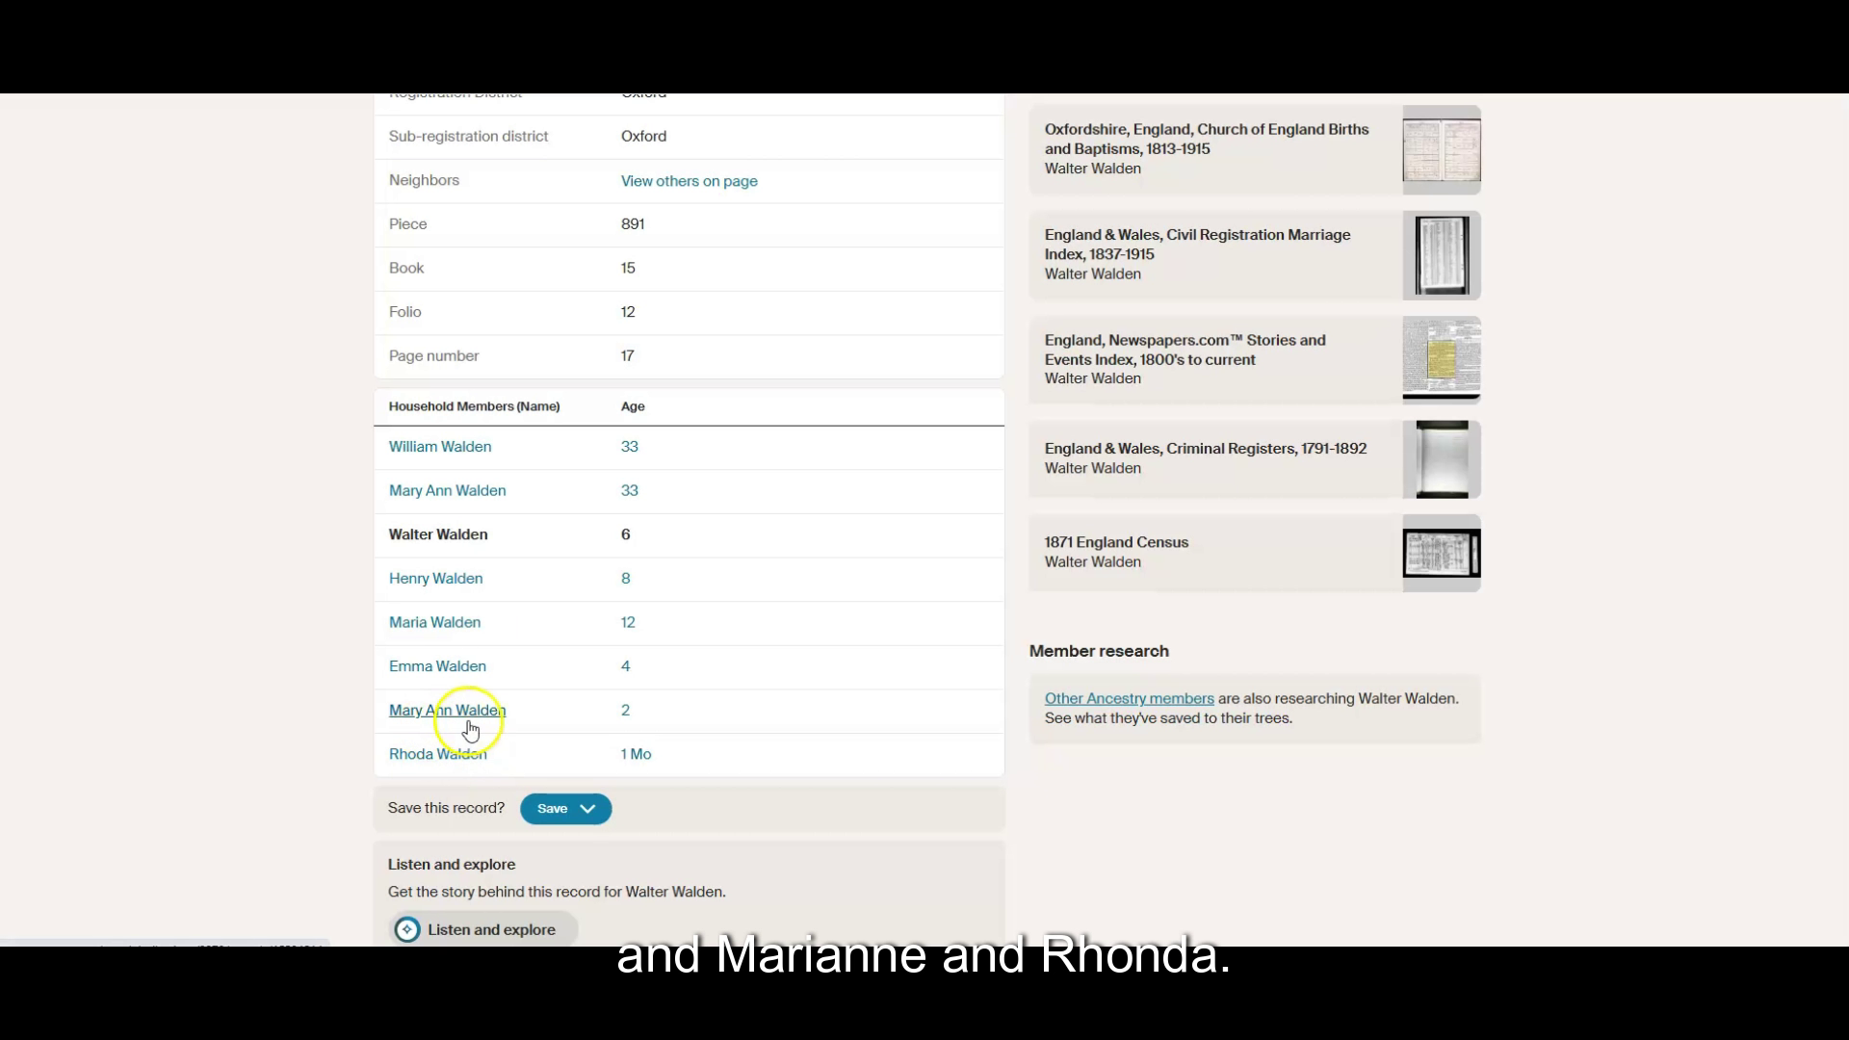
click(544, 816)
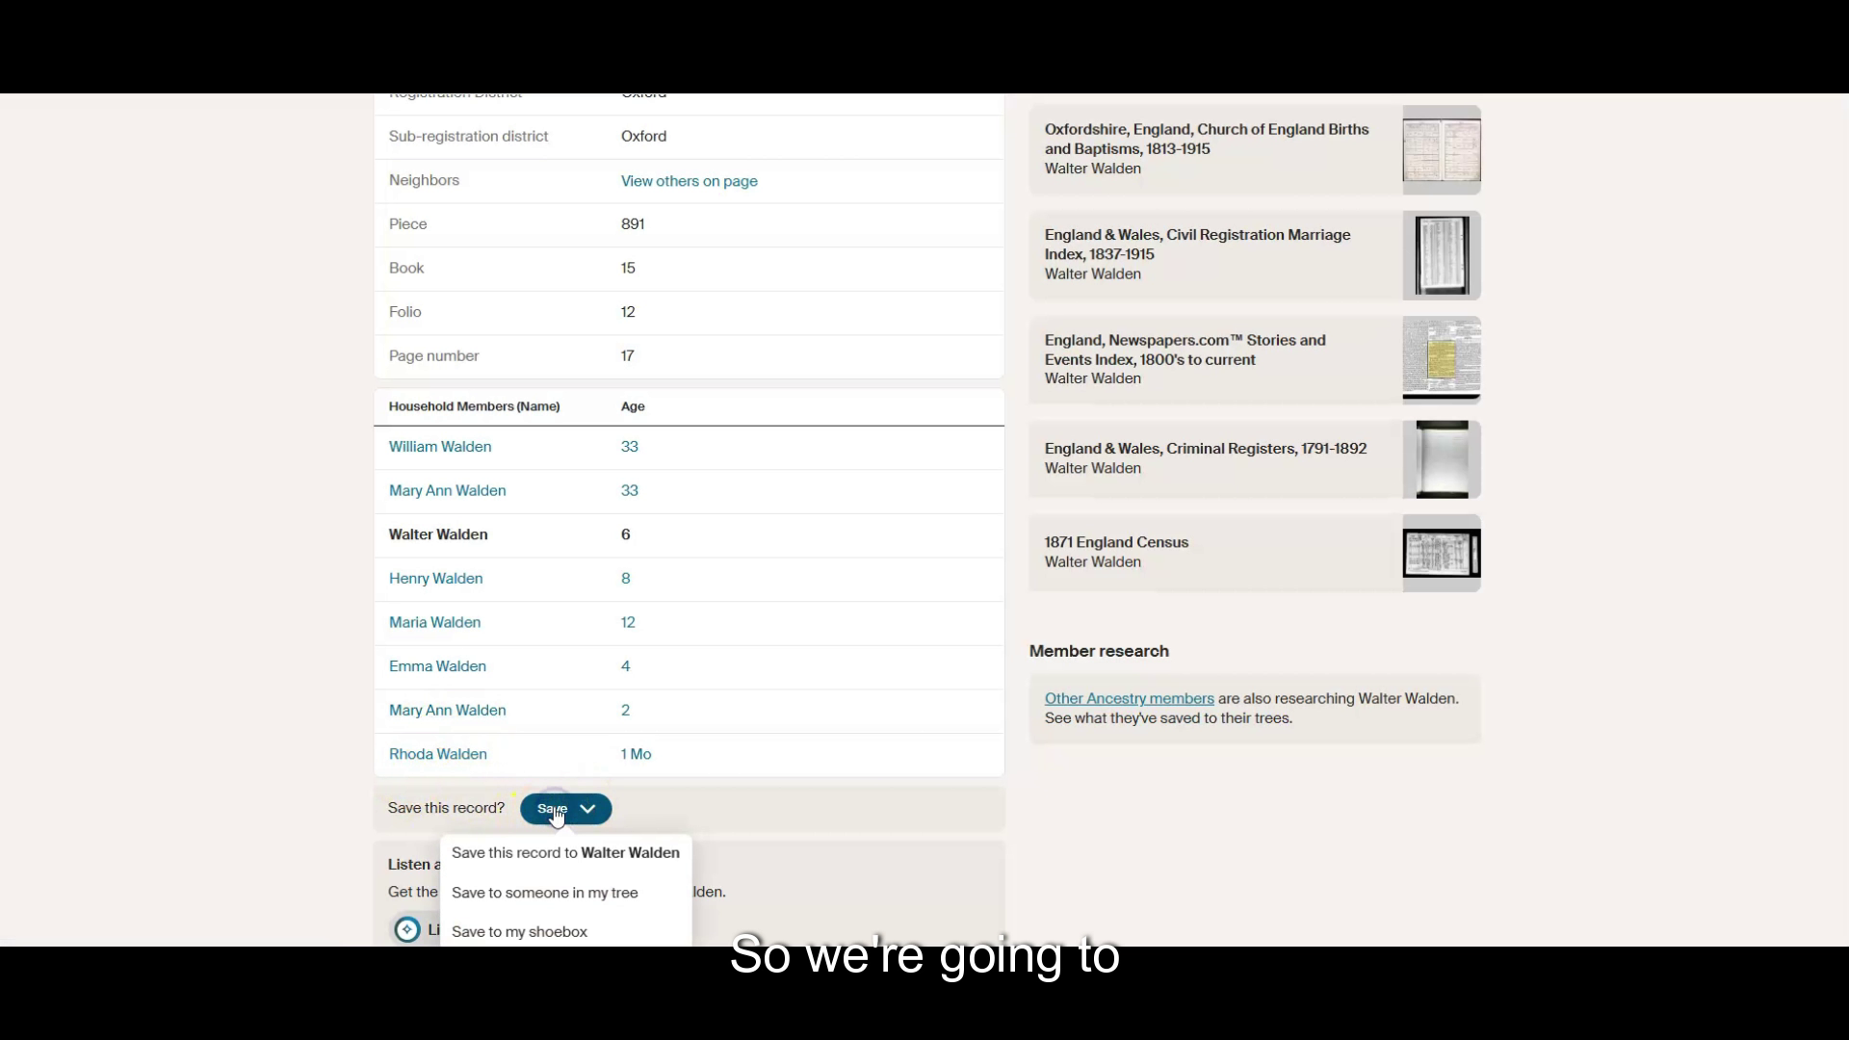
click(592, 852)
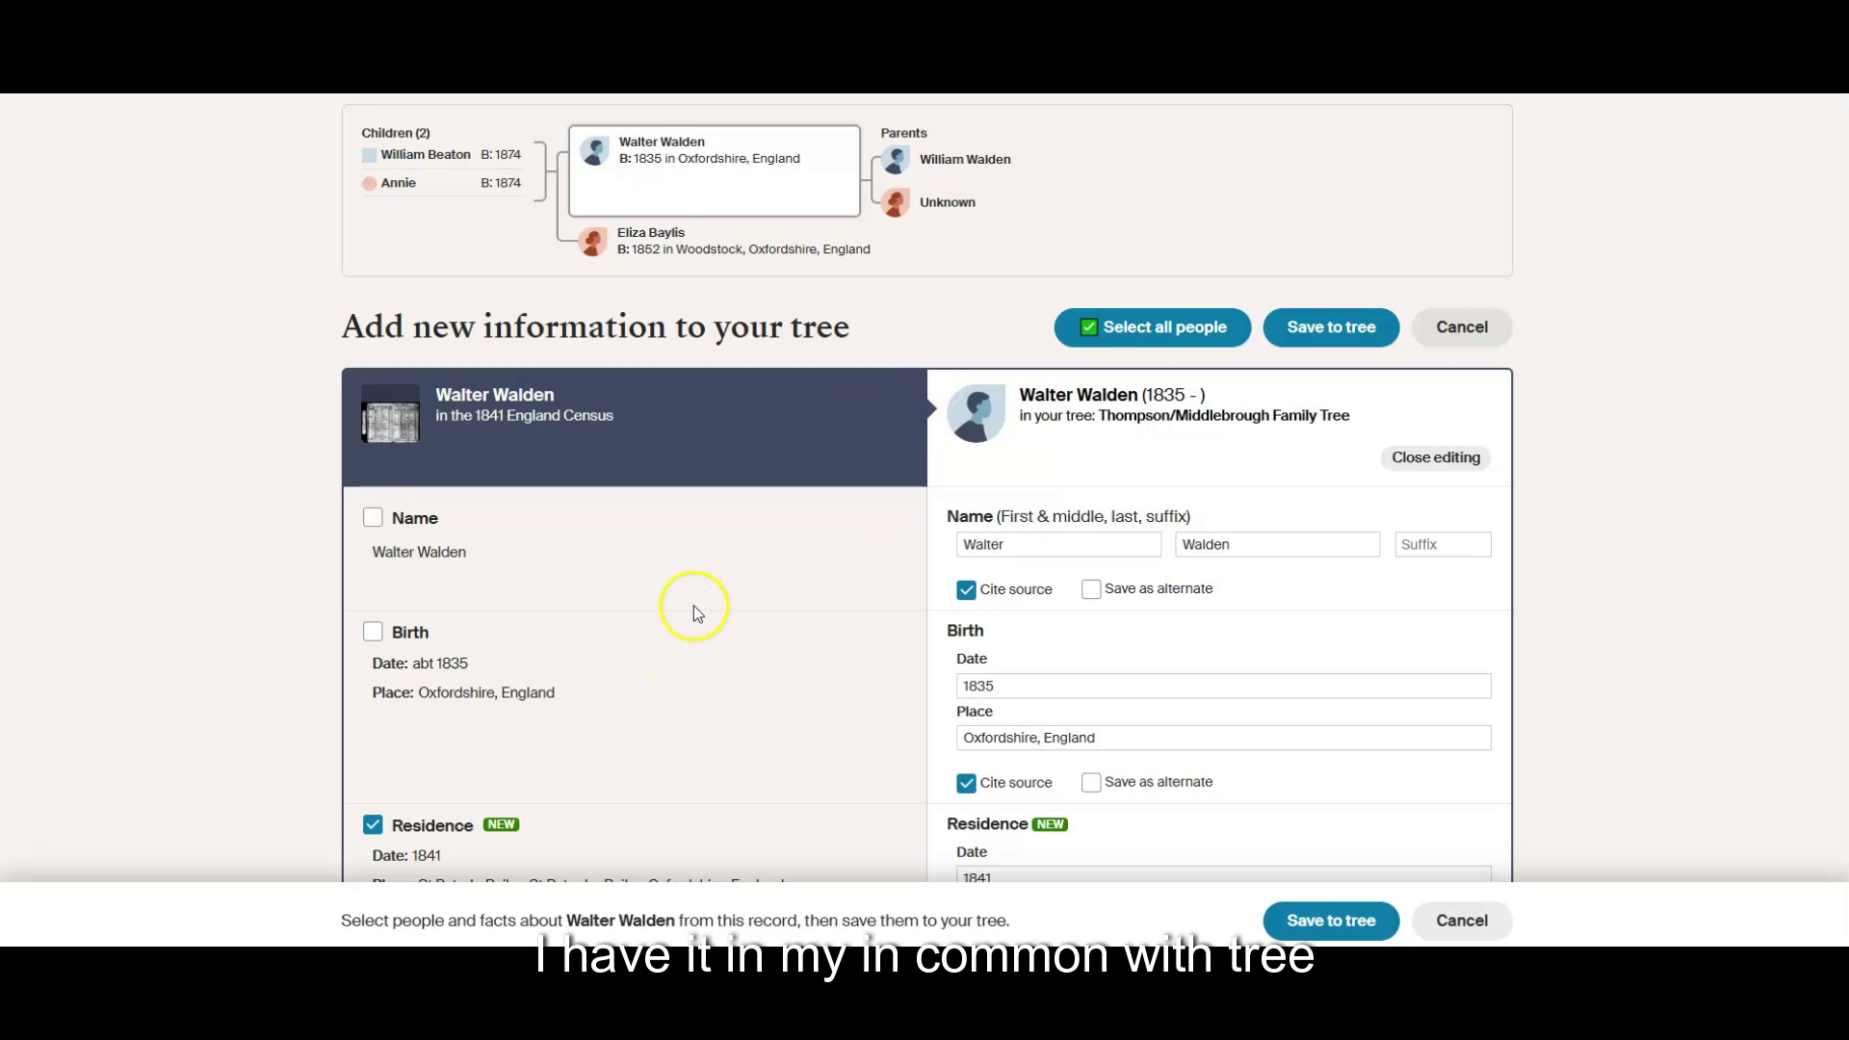
scroll(693, 604, down, 3)
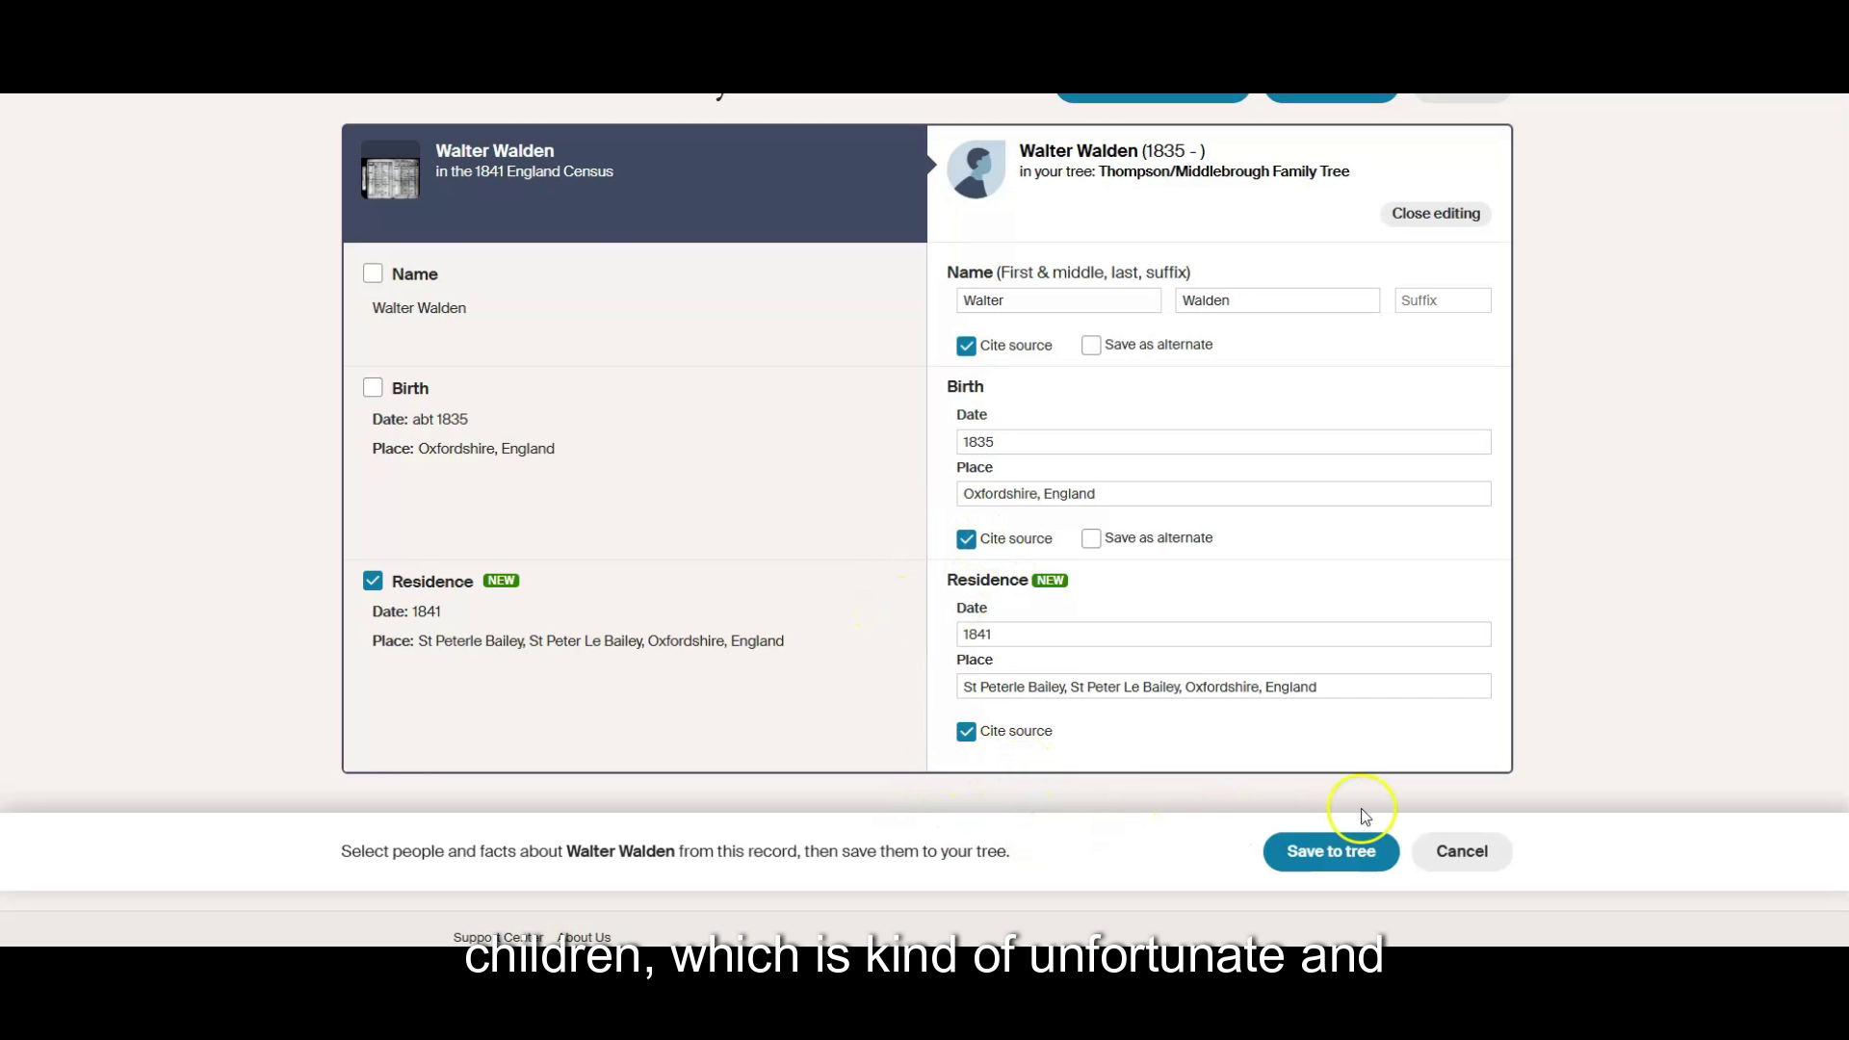
click(1339, 863)
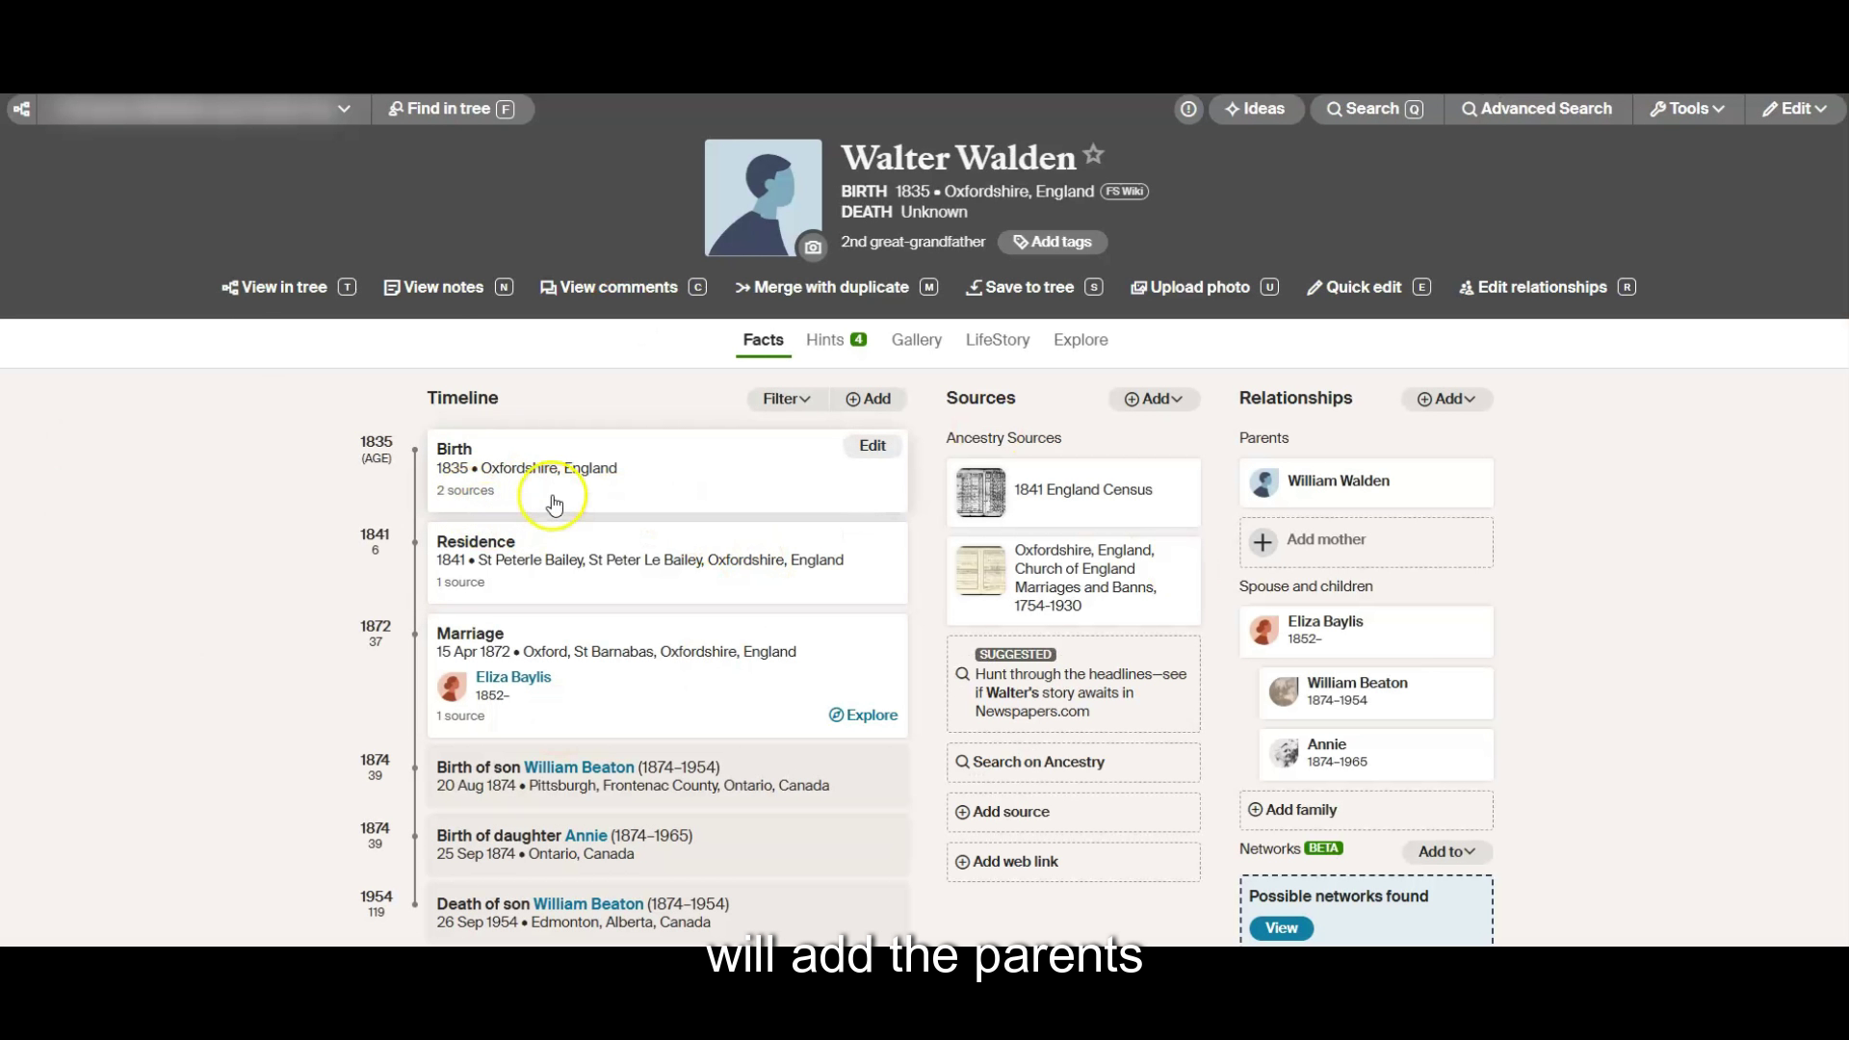
scroll(611, 462, down, 1)
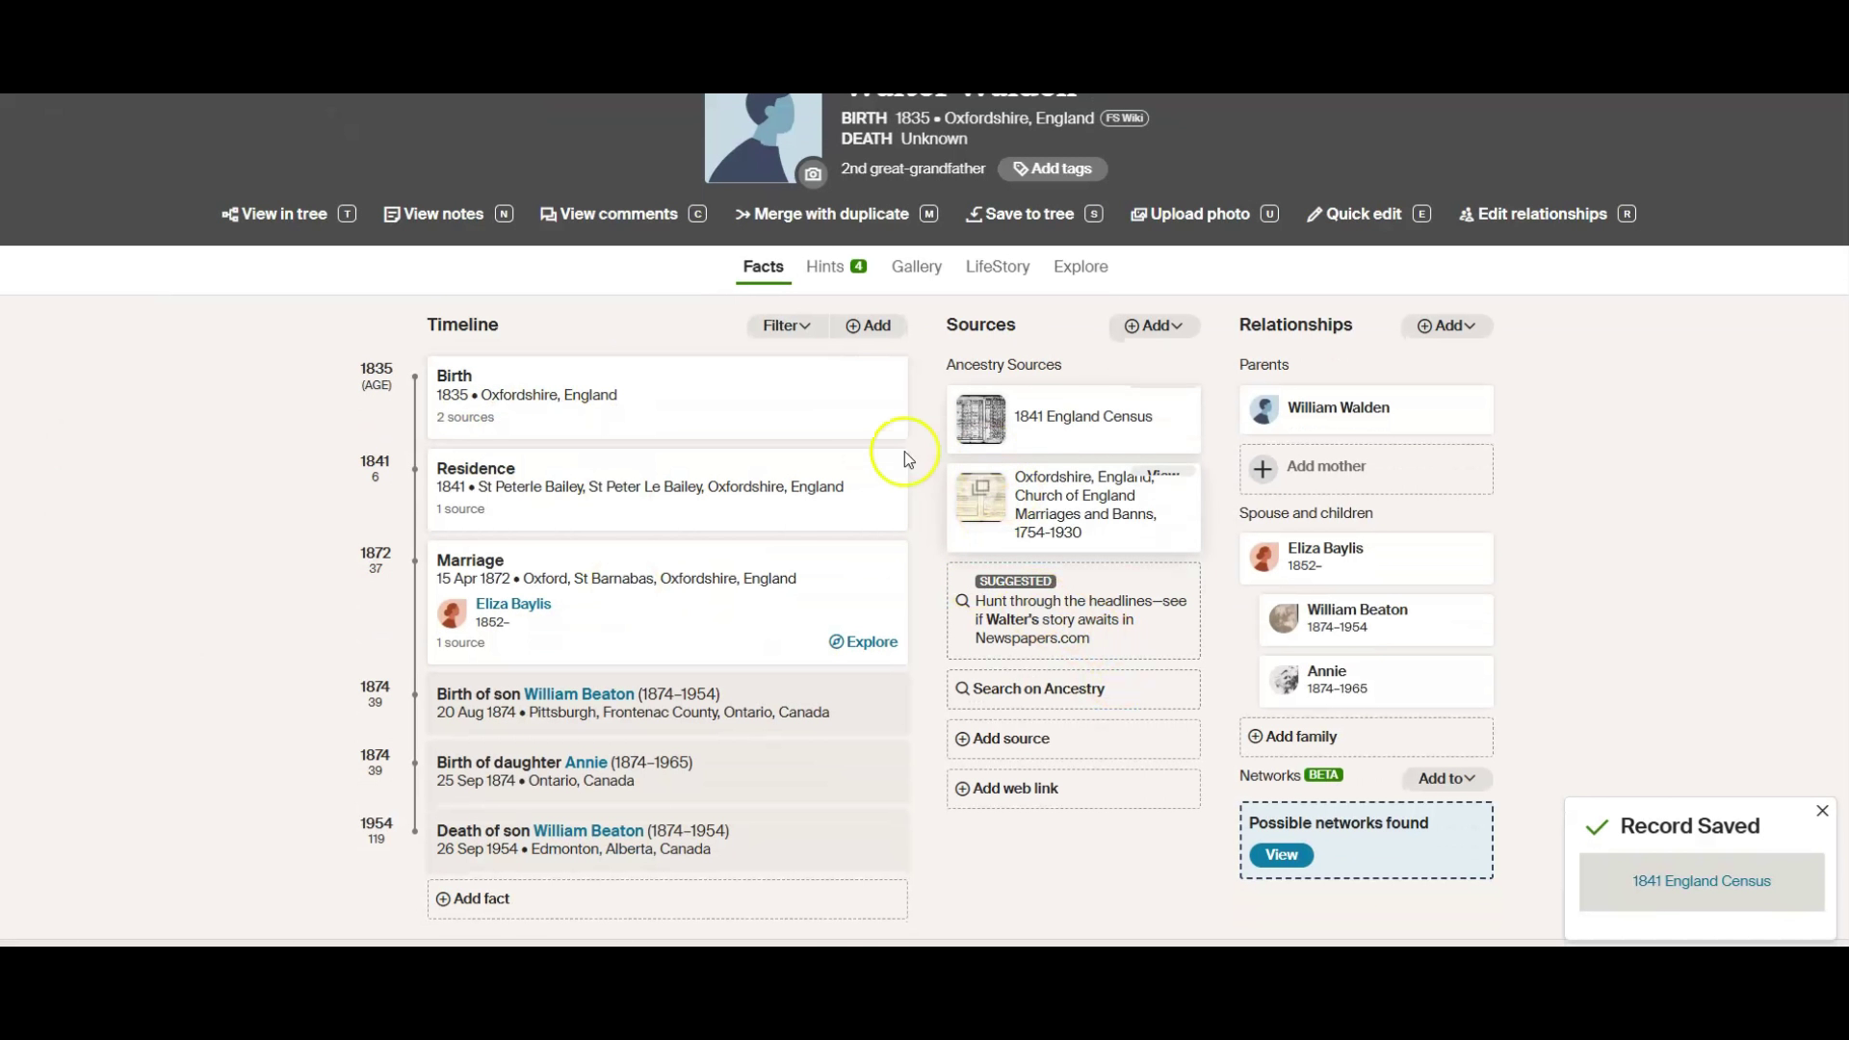
Search for more records of the 2nd great-grandfather and limit the results to Census & voter lists
scroll(894, 520, up, 1)
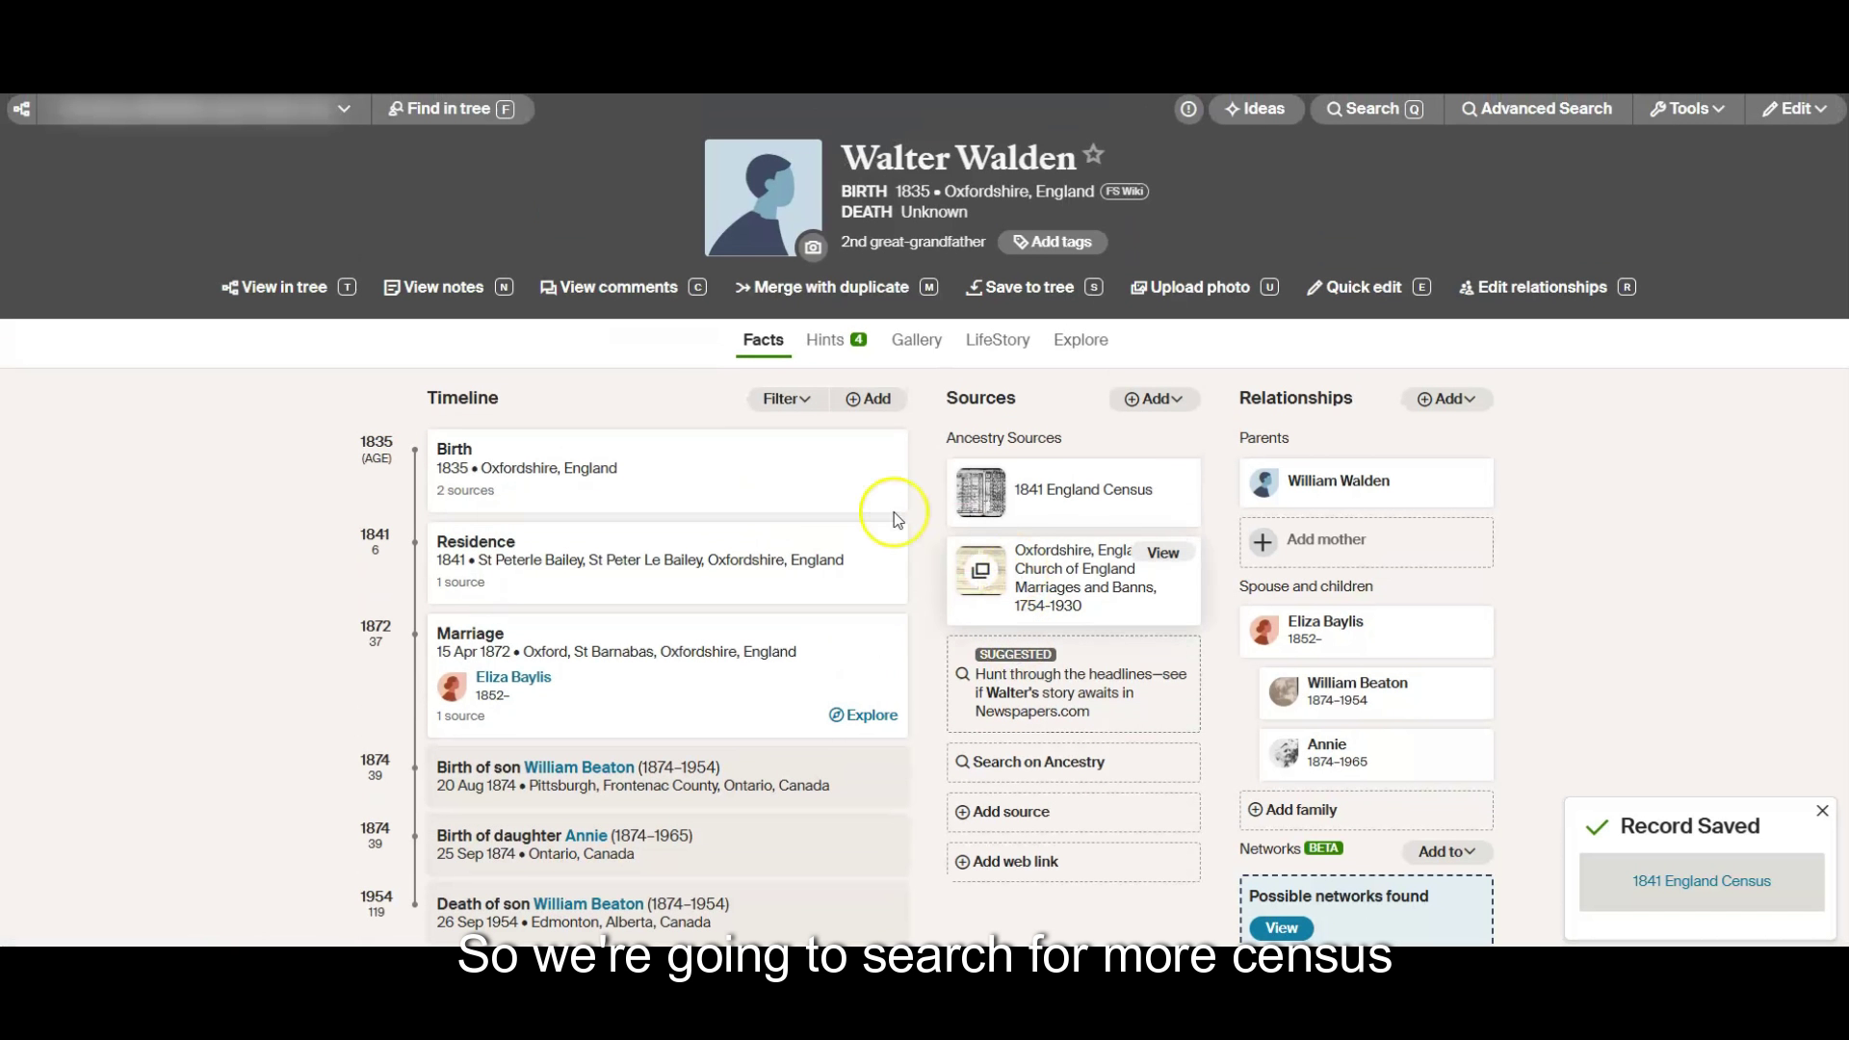
click(1372, 112)
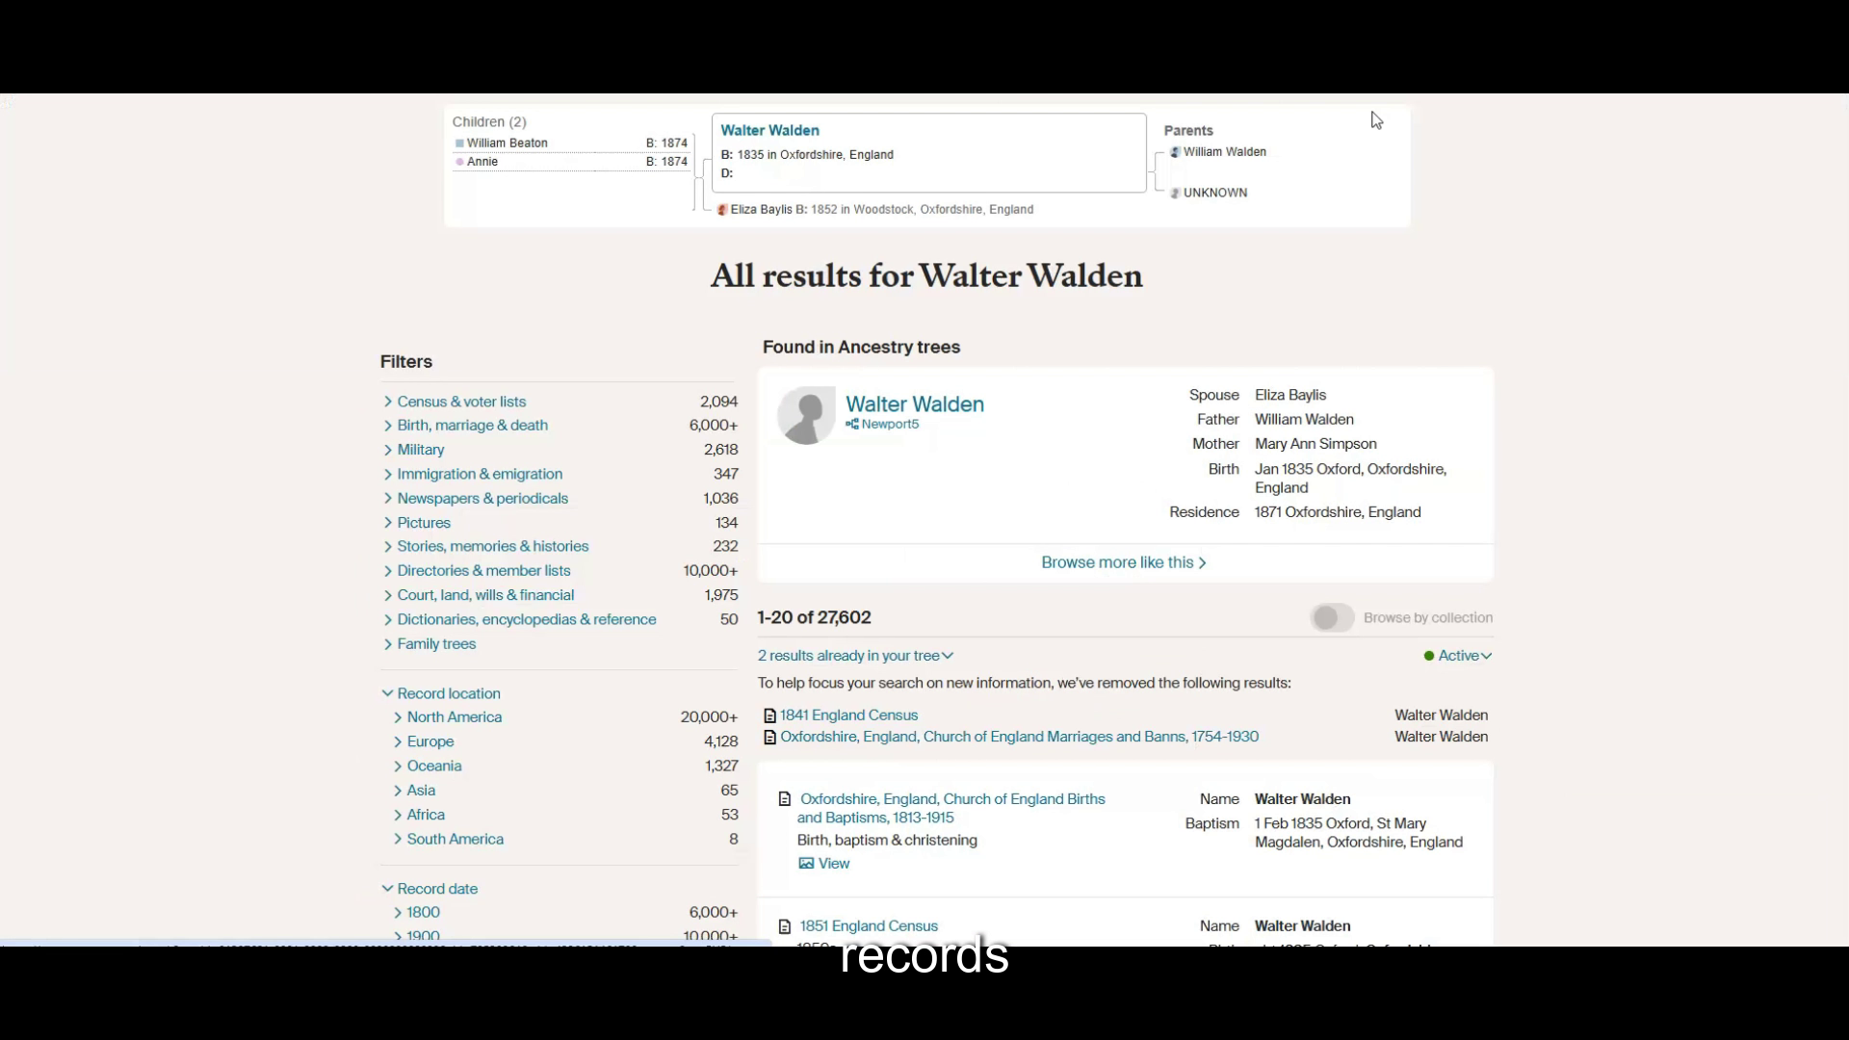
scroll(481, 589, down, 3)
scroll(481, 589, down, 1)
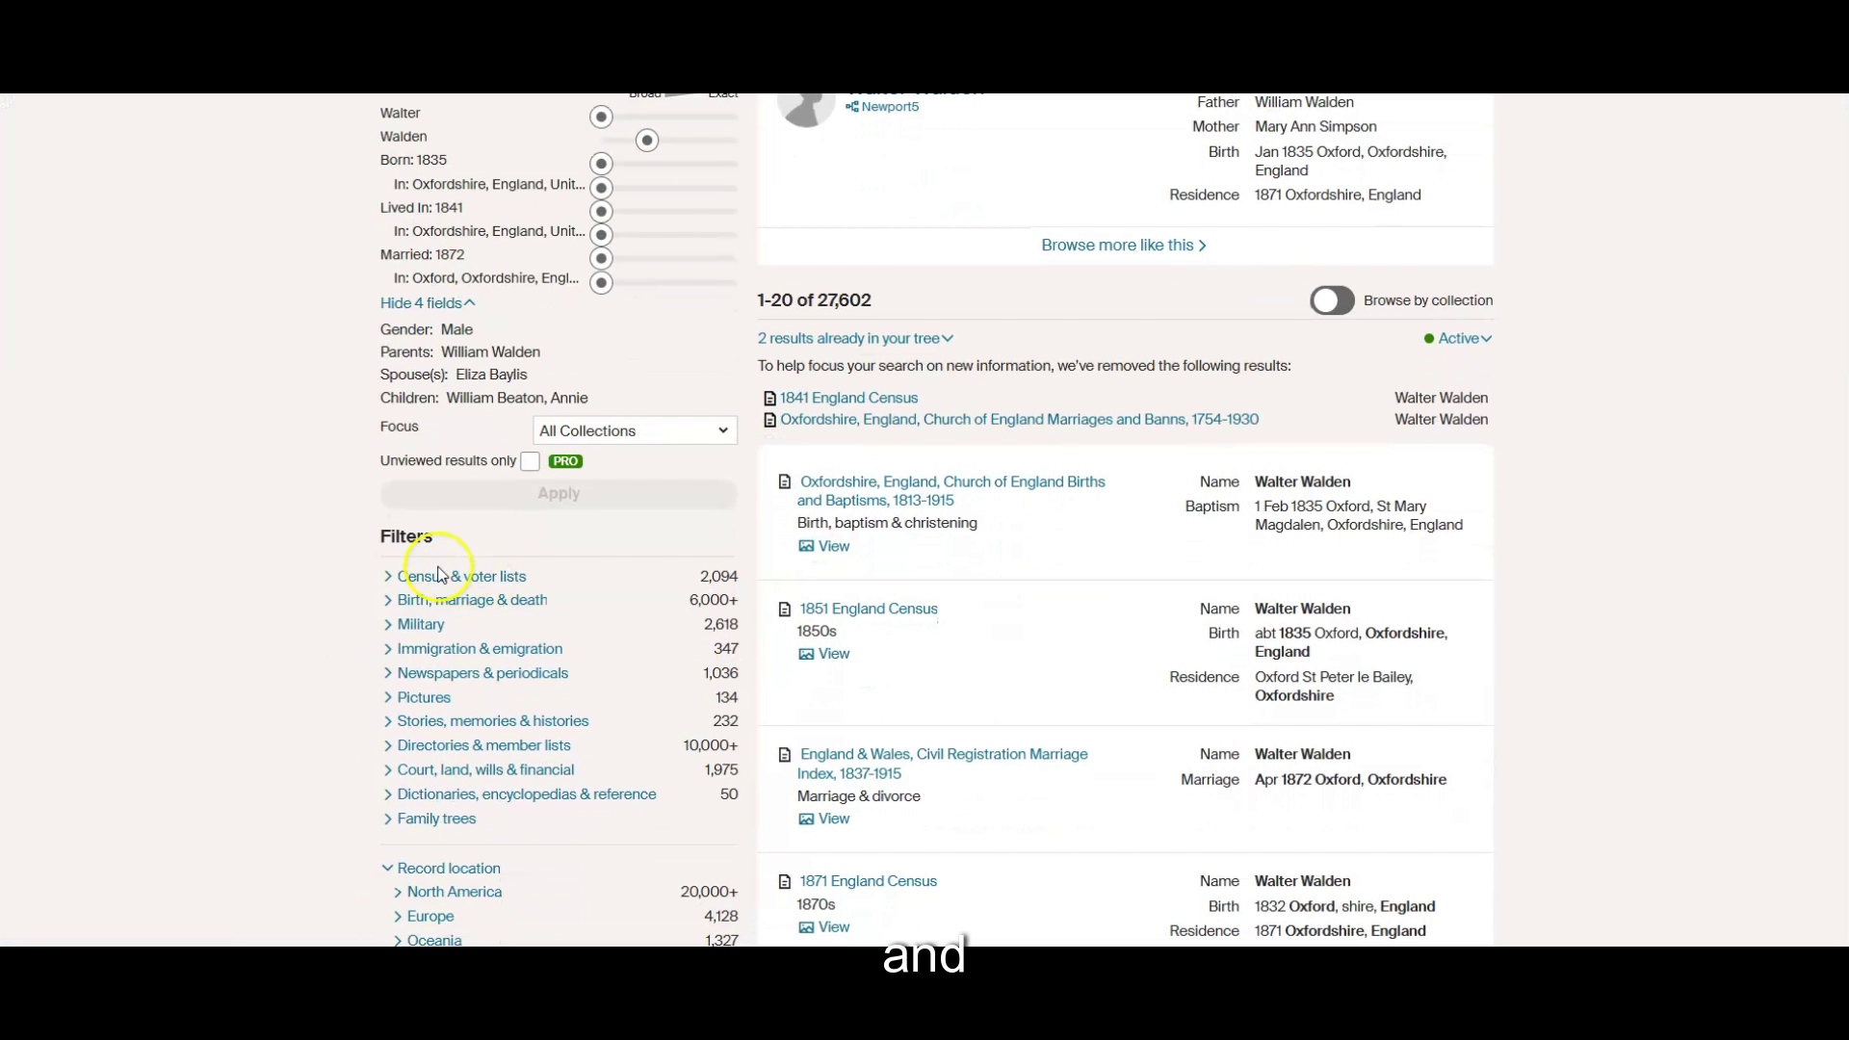
click(470, 577)
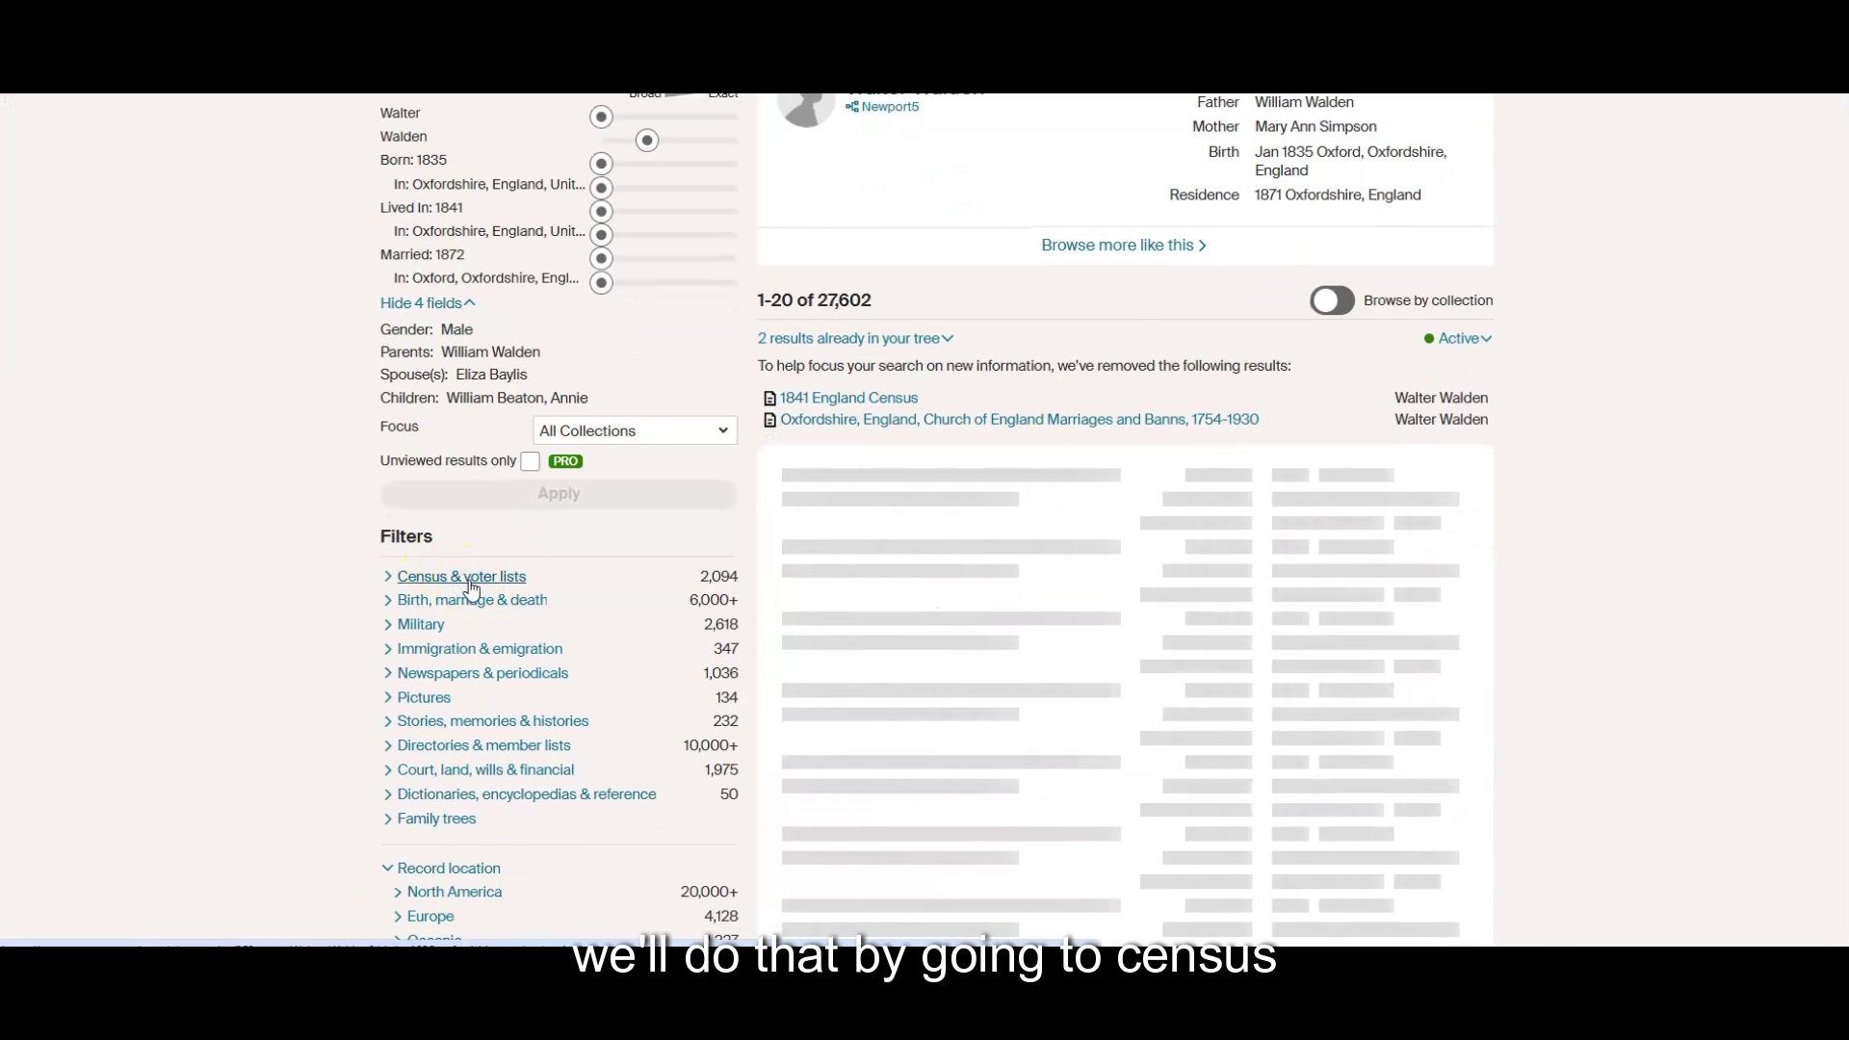
click(915, 397)
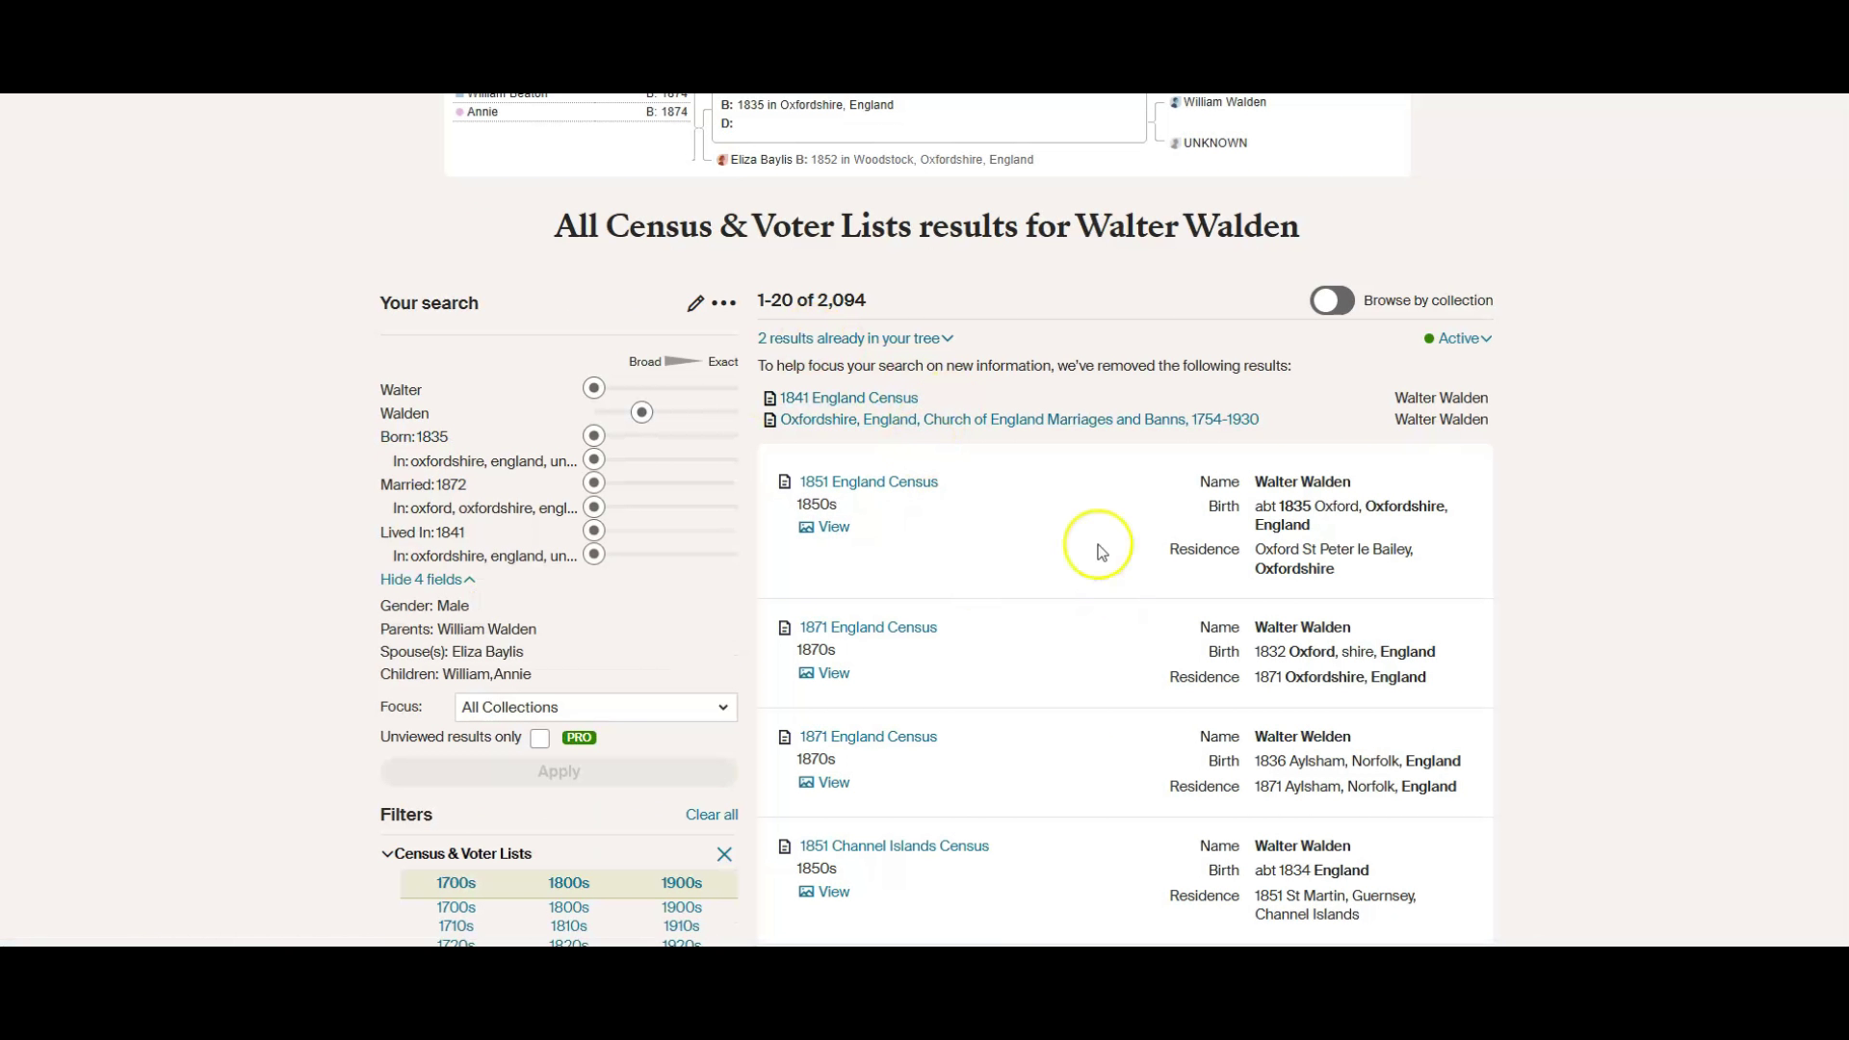
scroll(767, 487, down, 1)
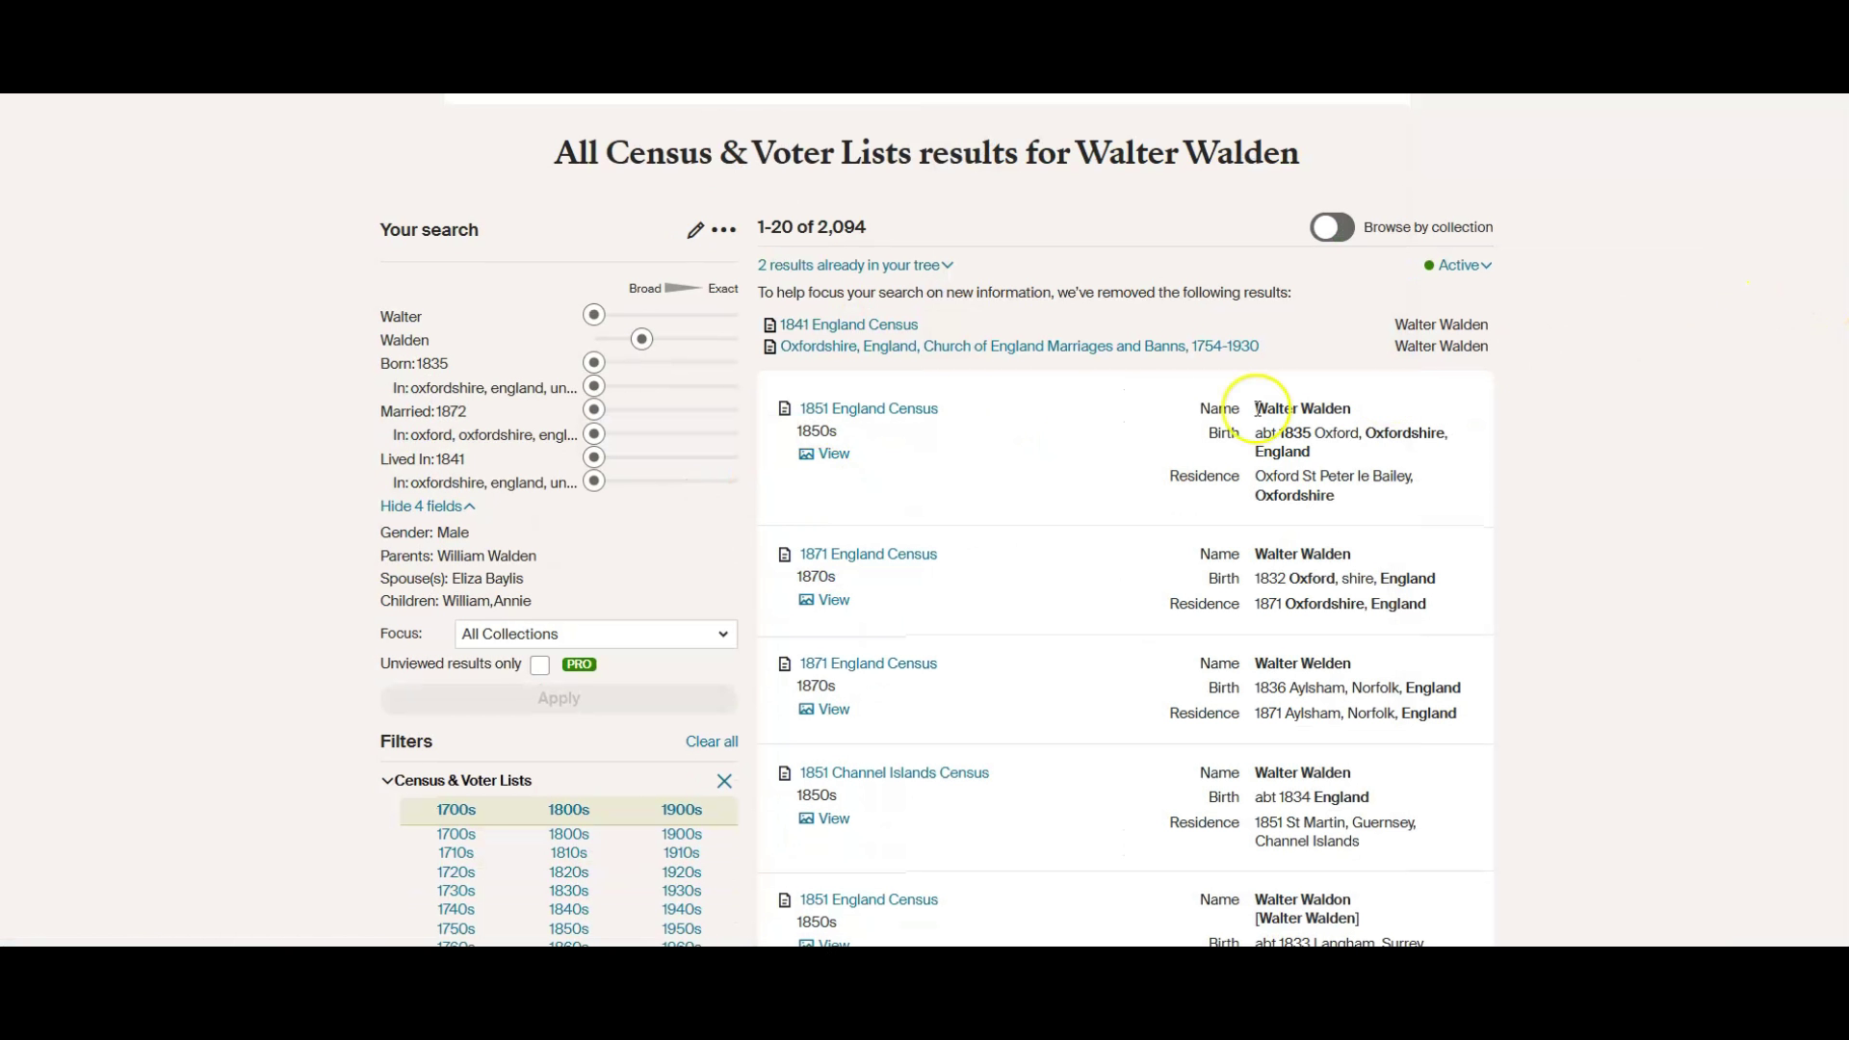
Save the 1851 England Census record to the 2nd great-grandfather, including the new 1851 residence at Oxford St Peter le Bailey, Oxfordshire, England
mouse_move(896, 419)
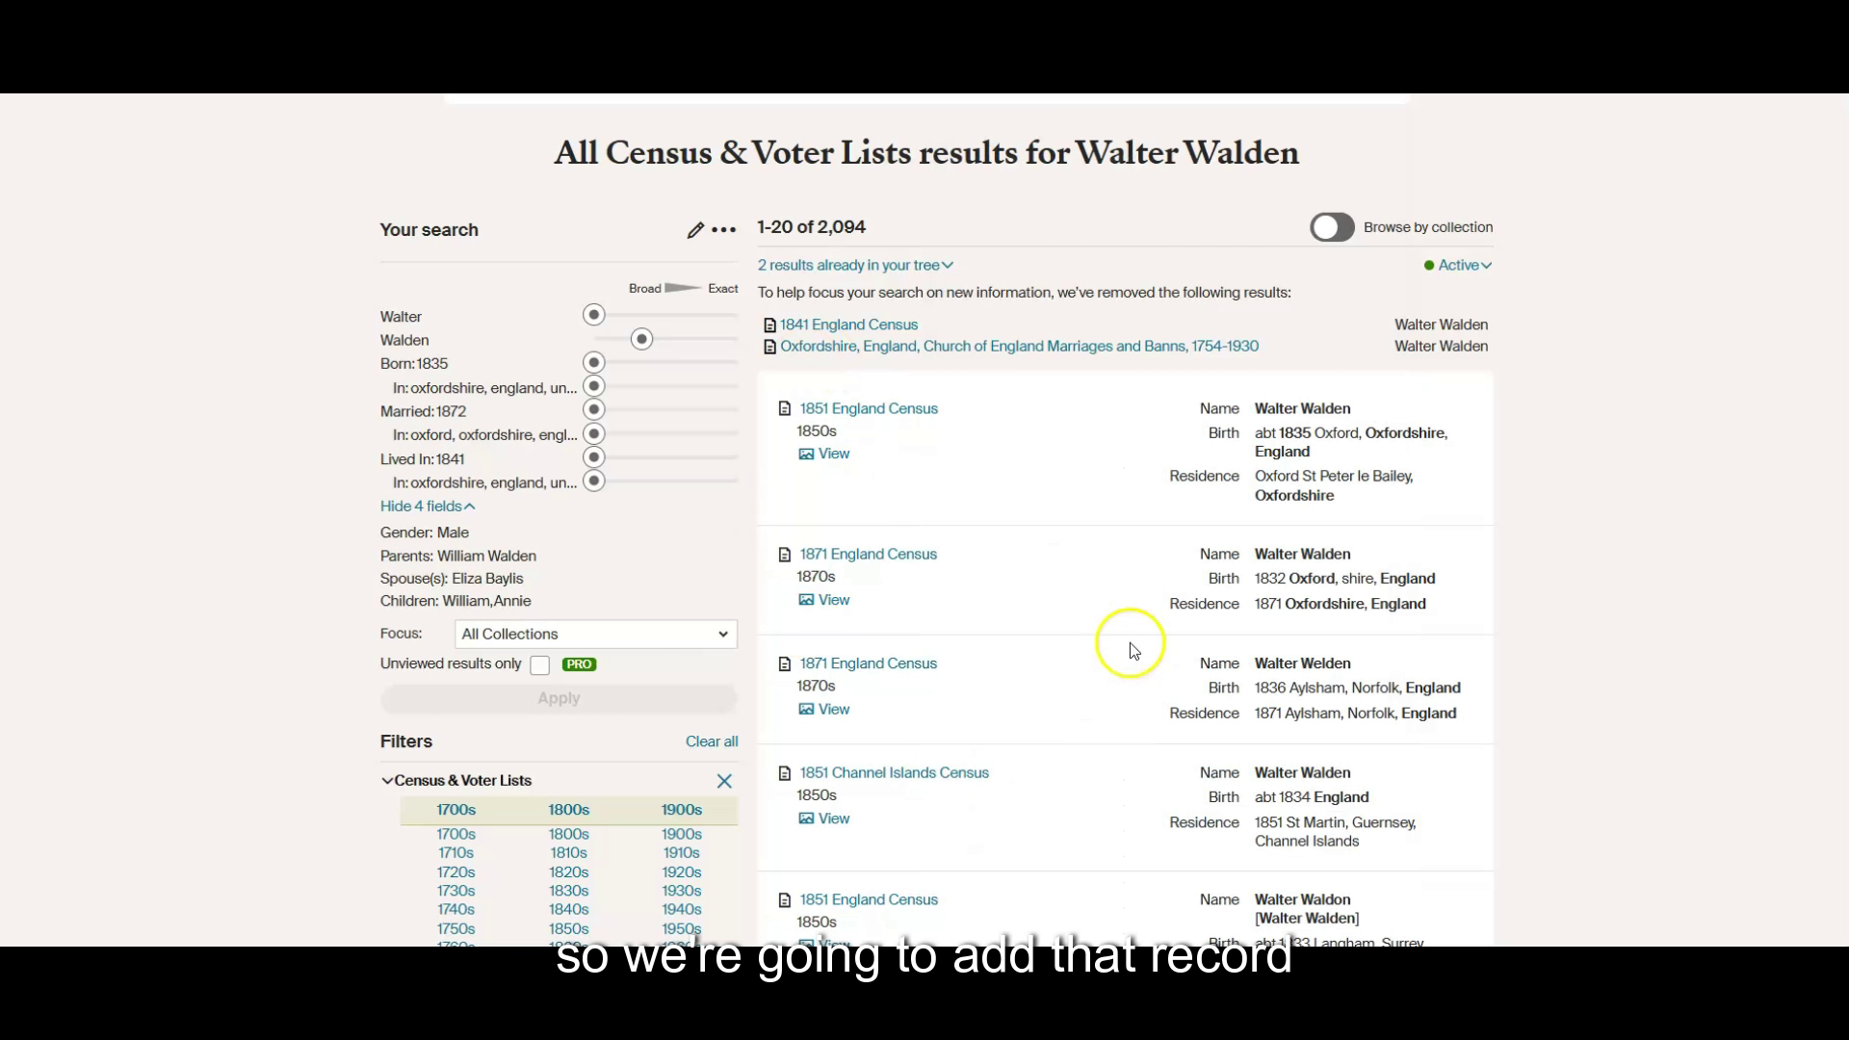
click(1126, 640)
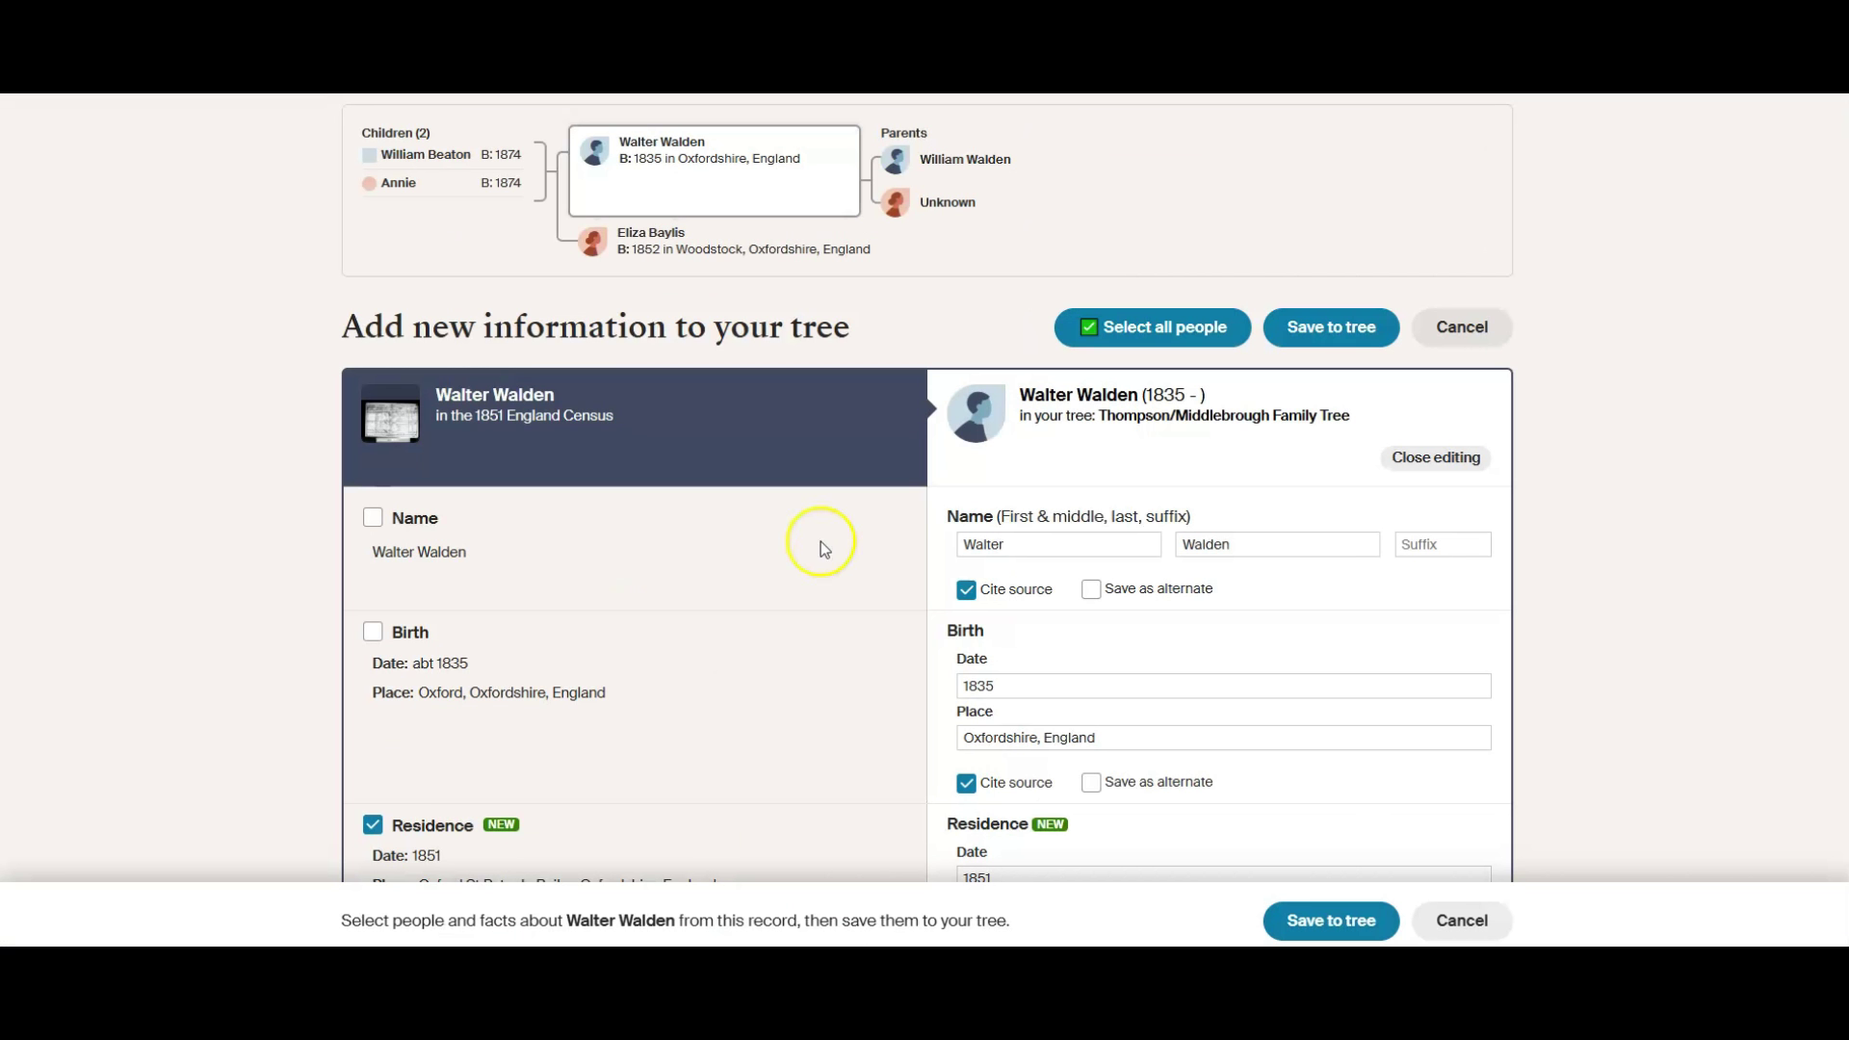
scroll(817, 541, down, 3)
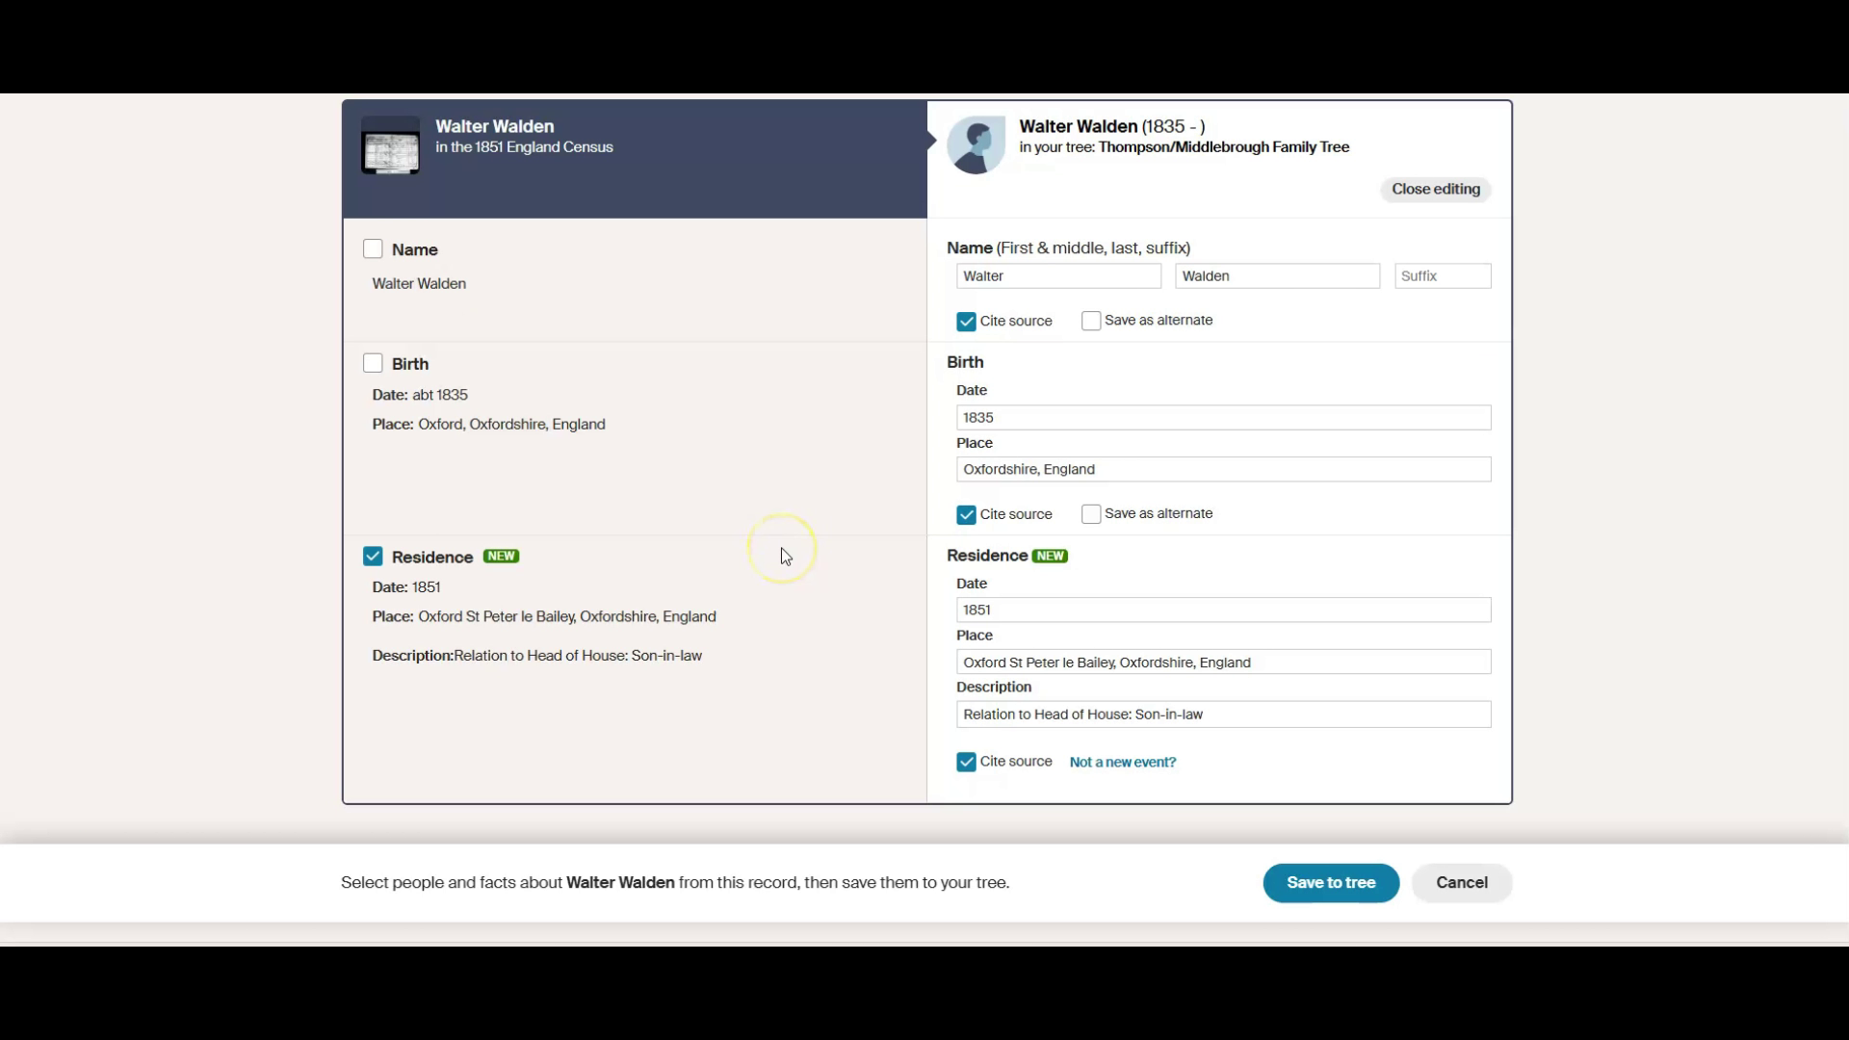
click(1335, 890)
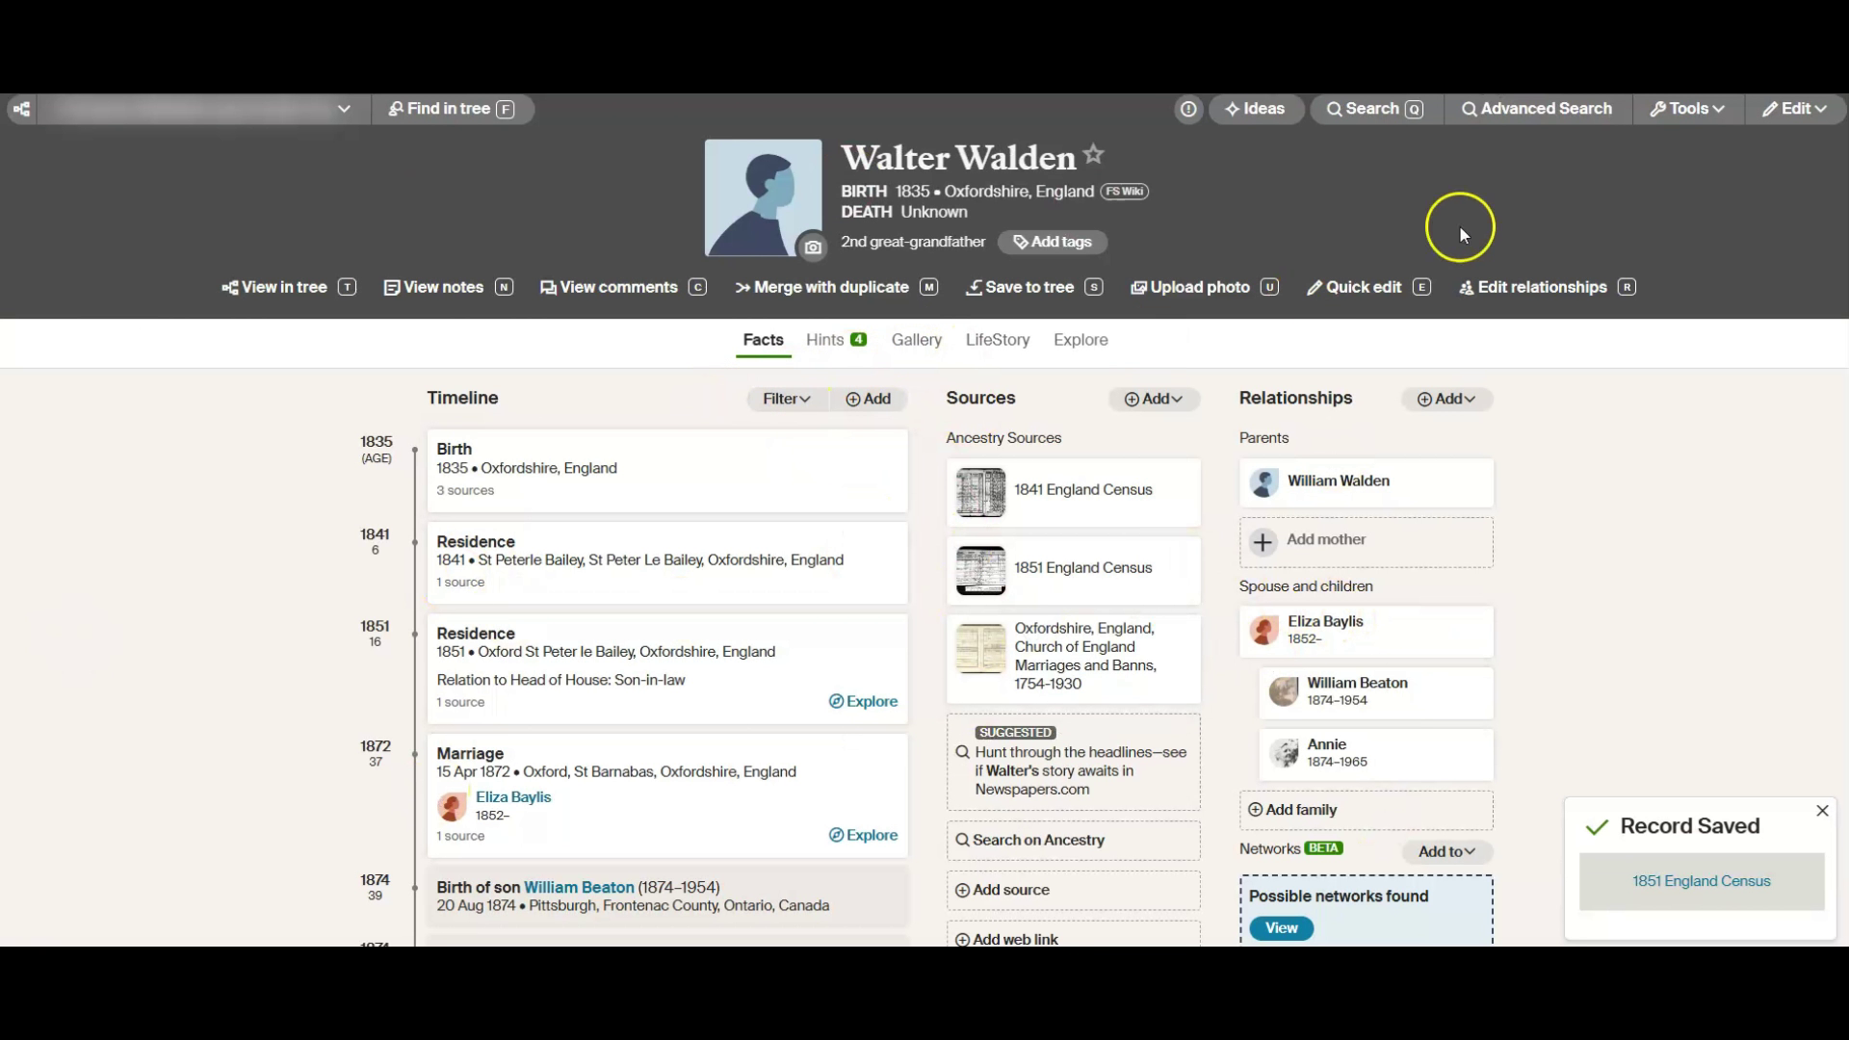
Add a mother to the 2nd great-grandfather as a new person with her first, middle and maiden names, and save her
click(1375, 112)
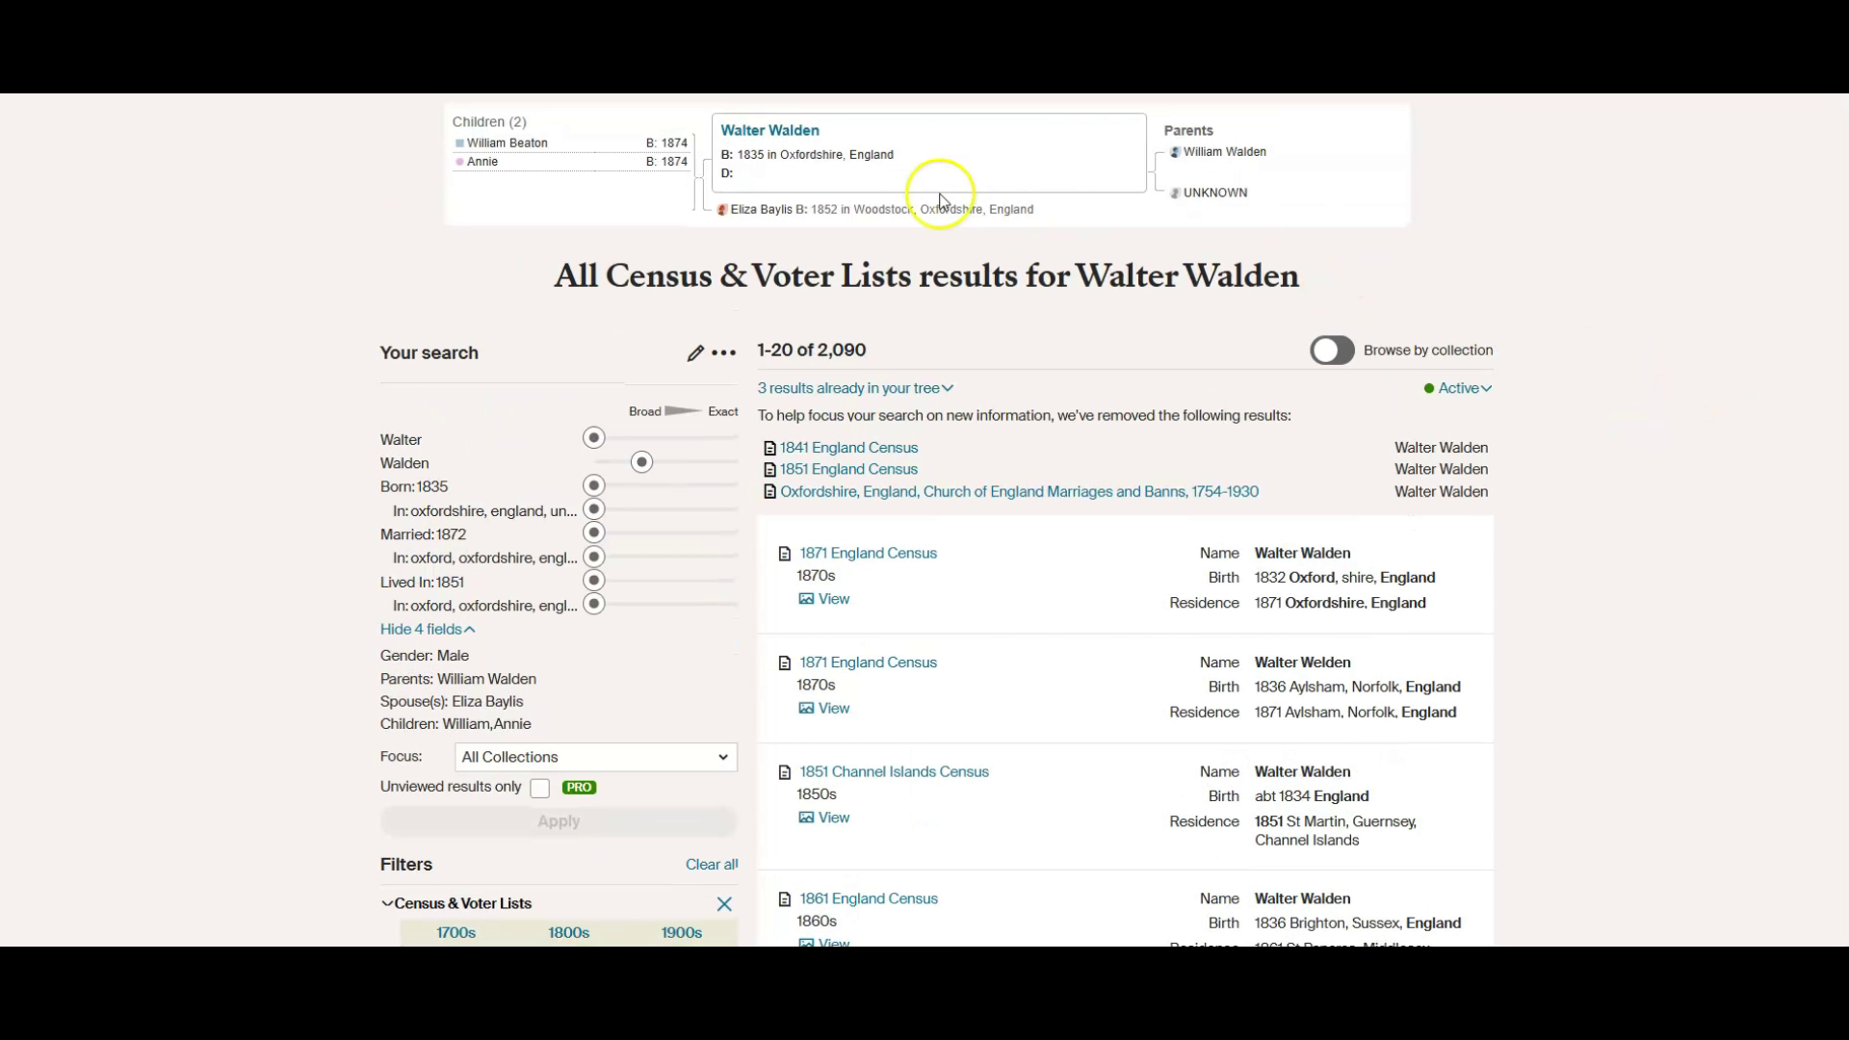
click(770, 130)
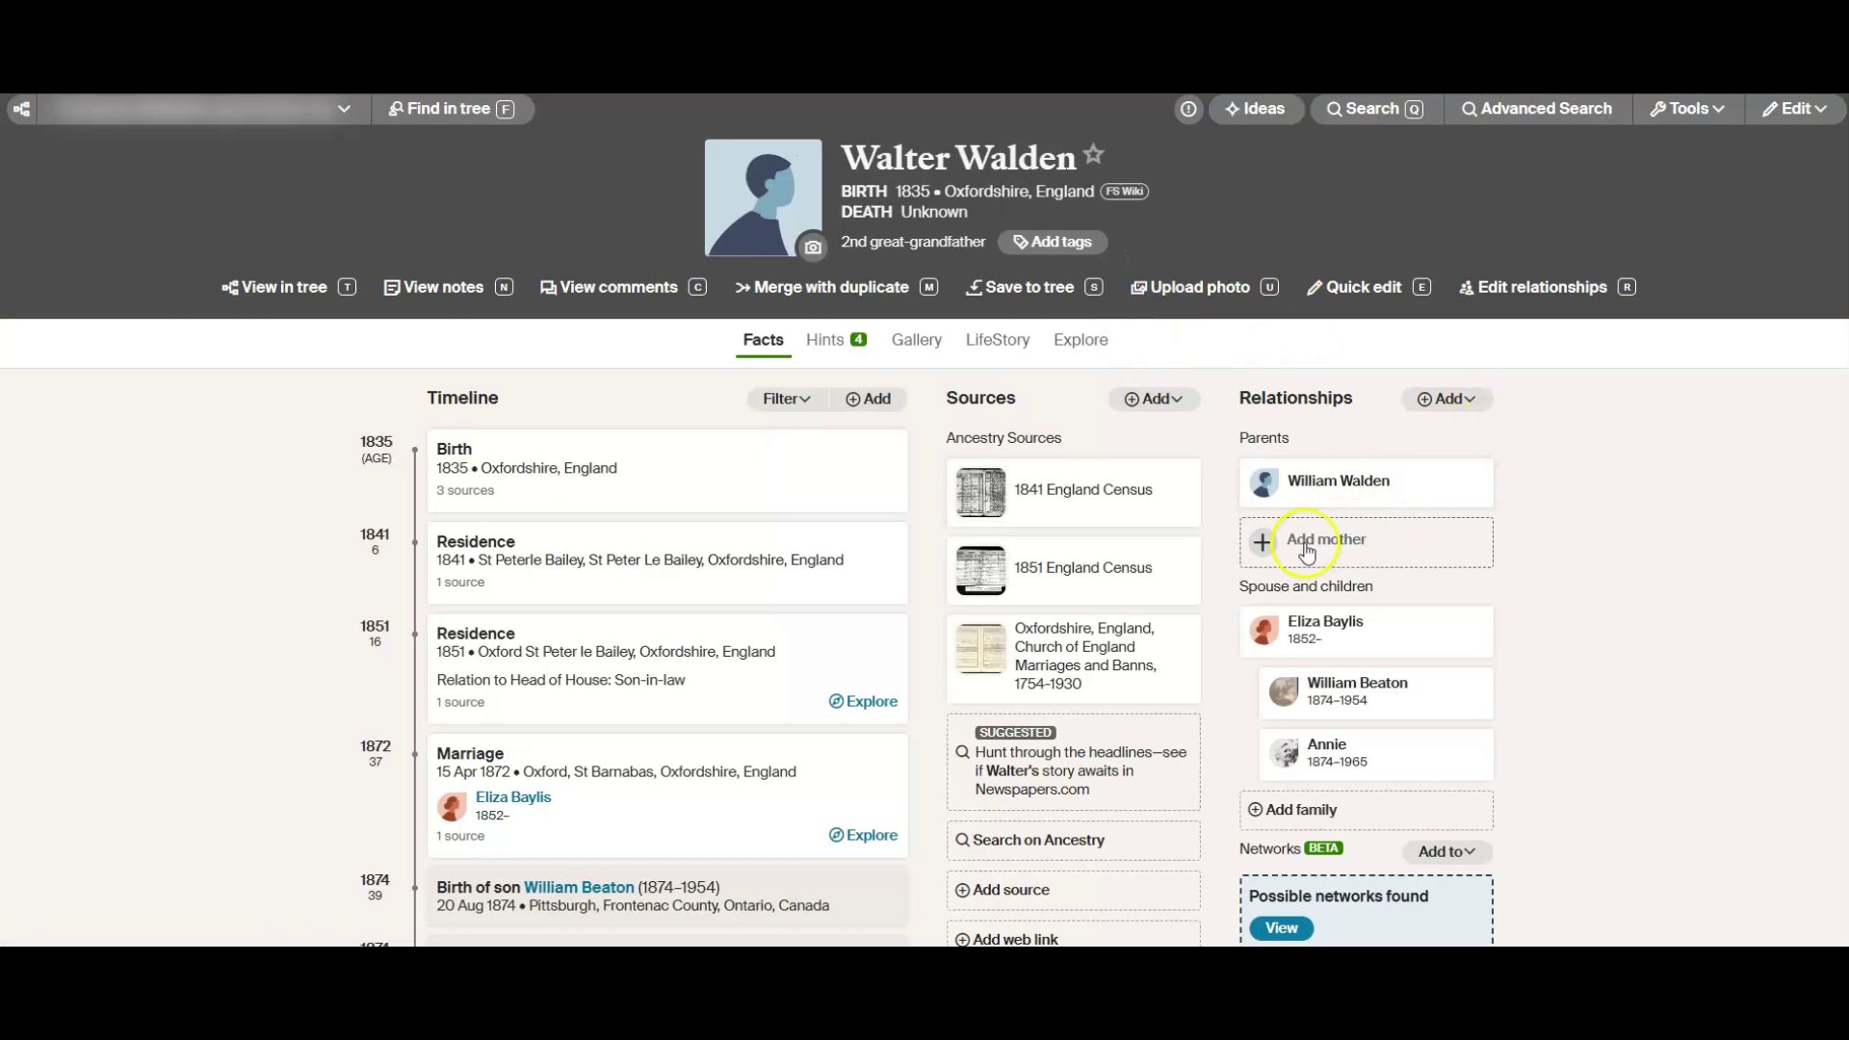
click(1315, 547)
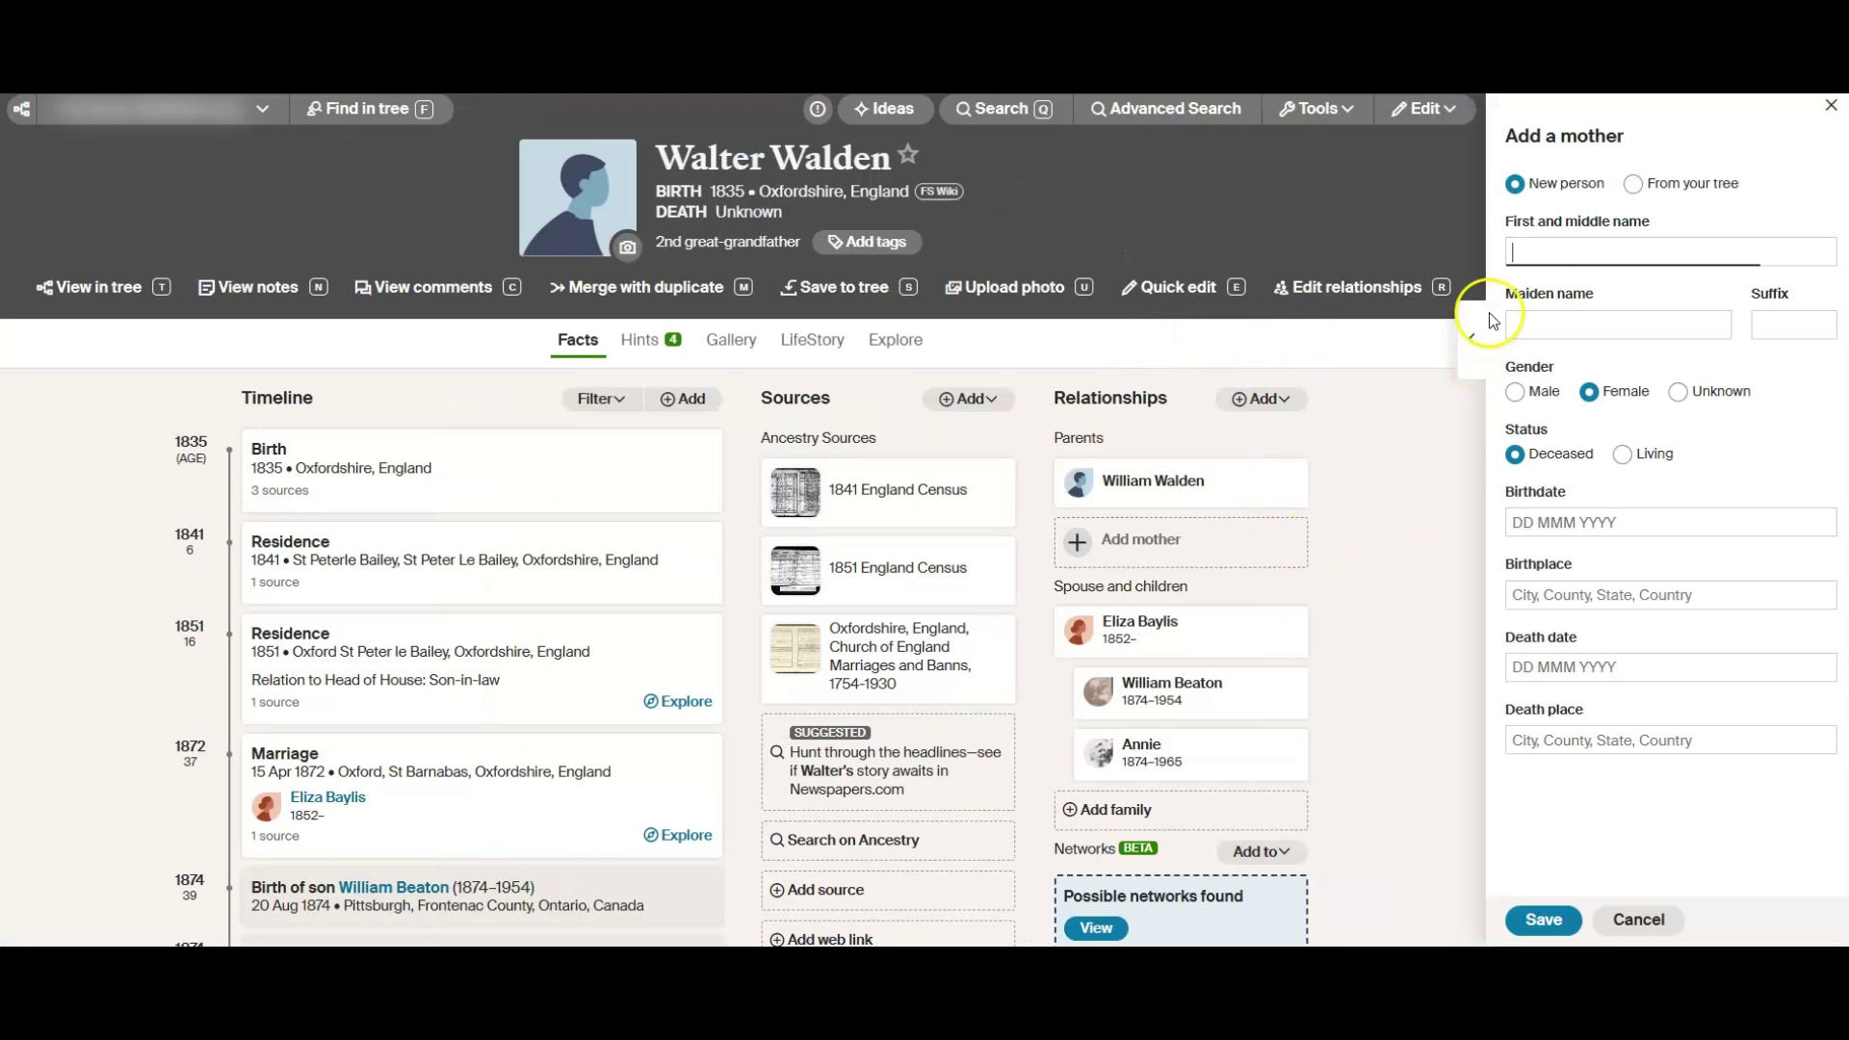
text(Mary)
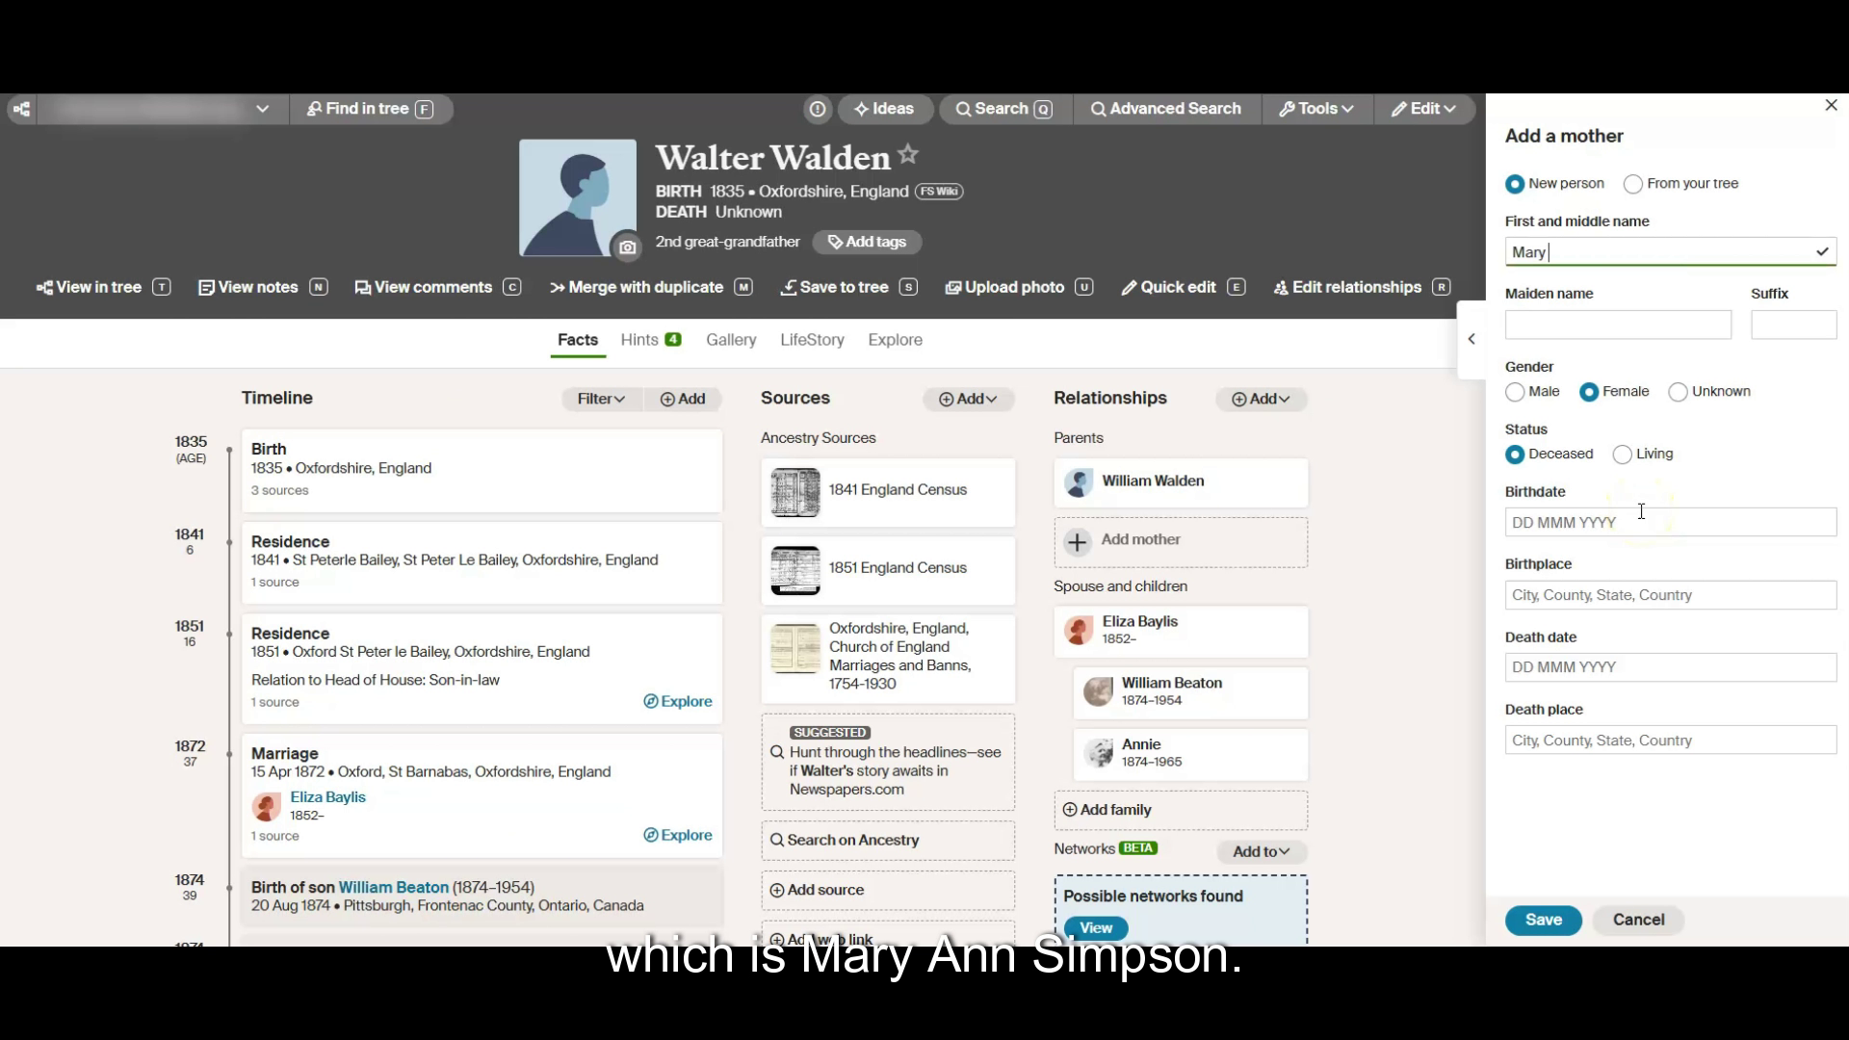
key(Tab)
text(Simpson)
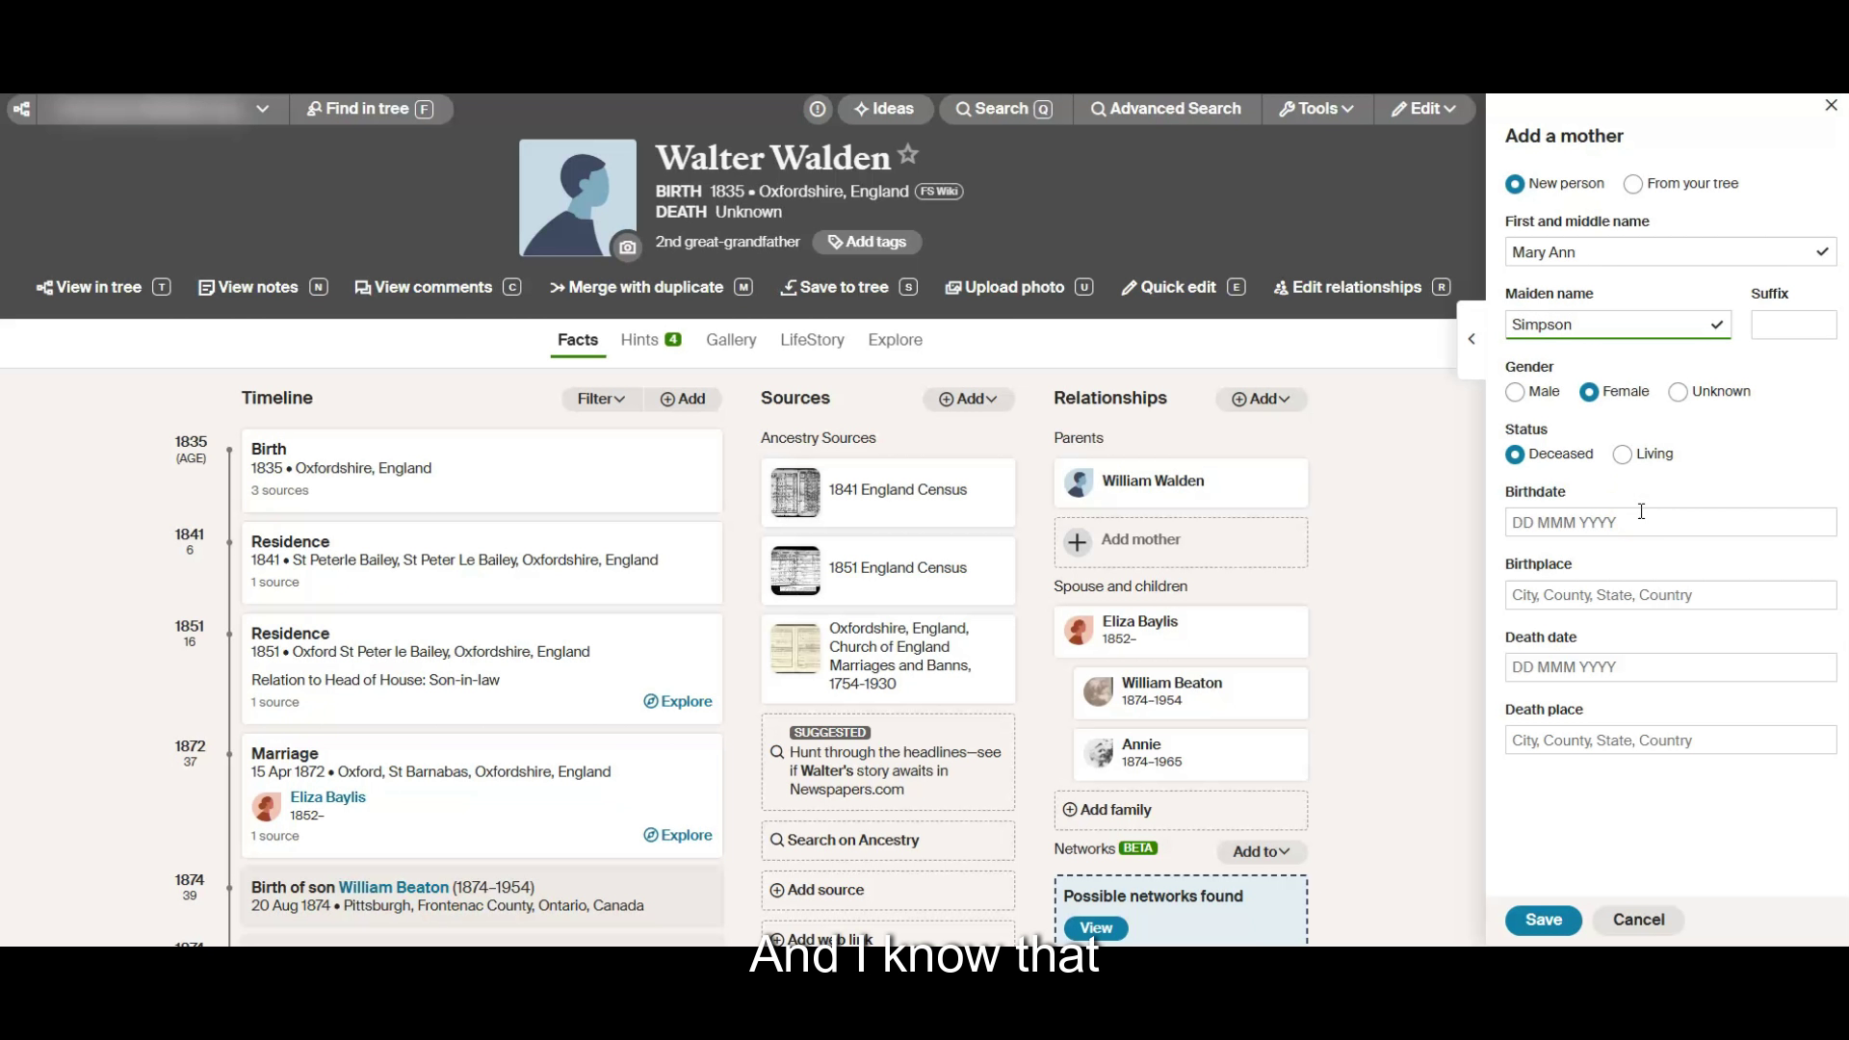
click(1543, 921)
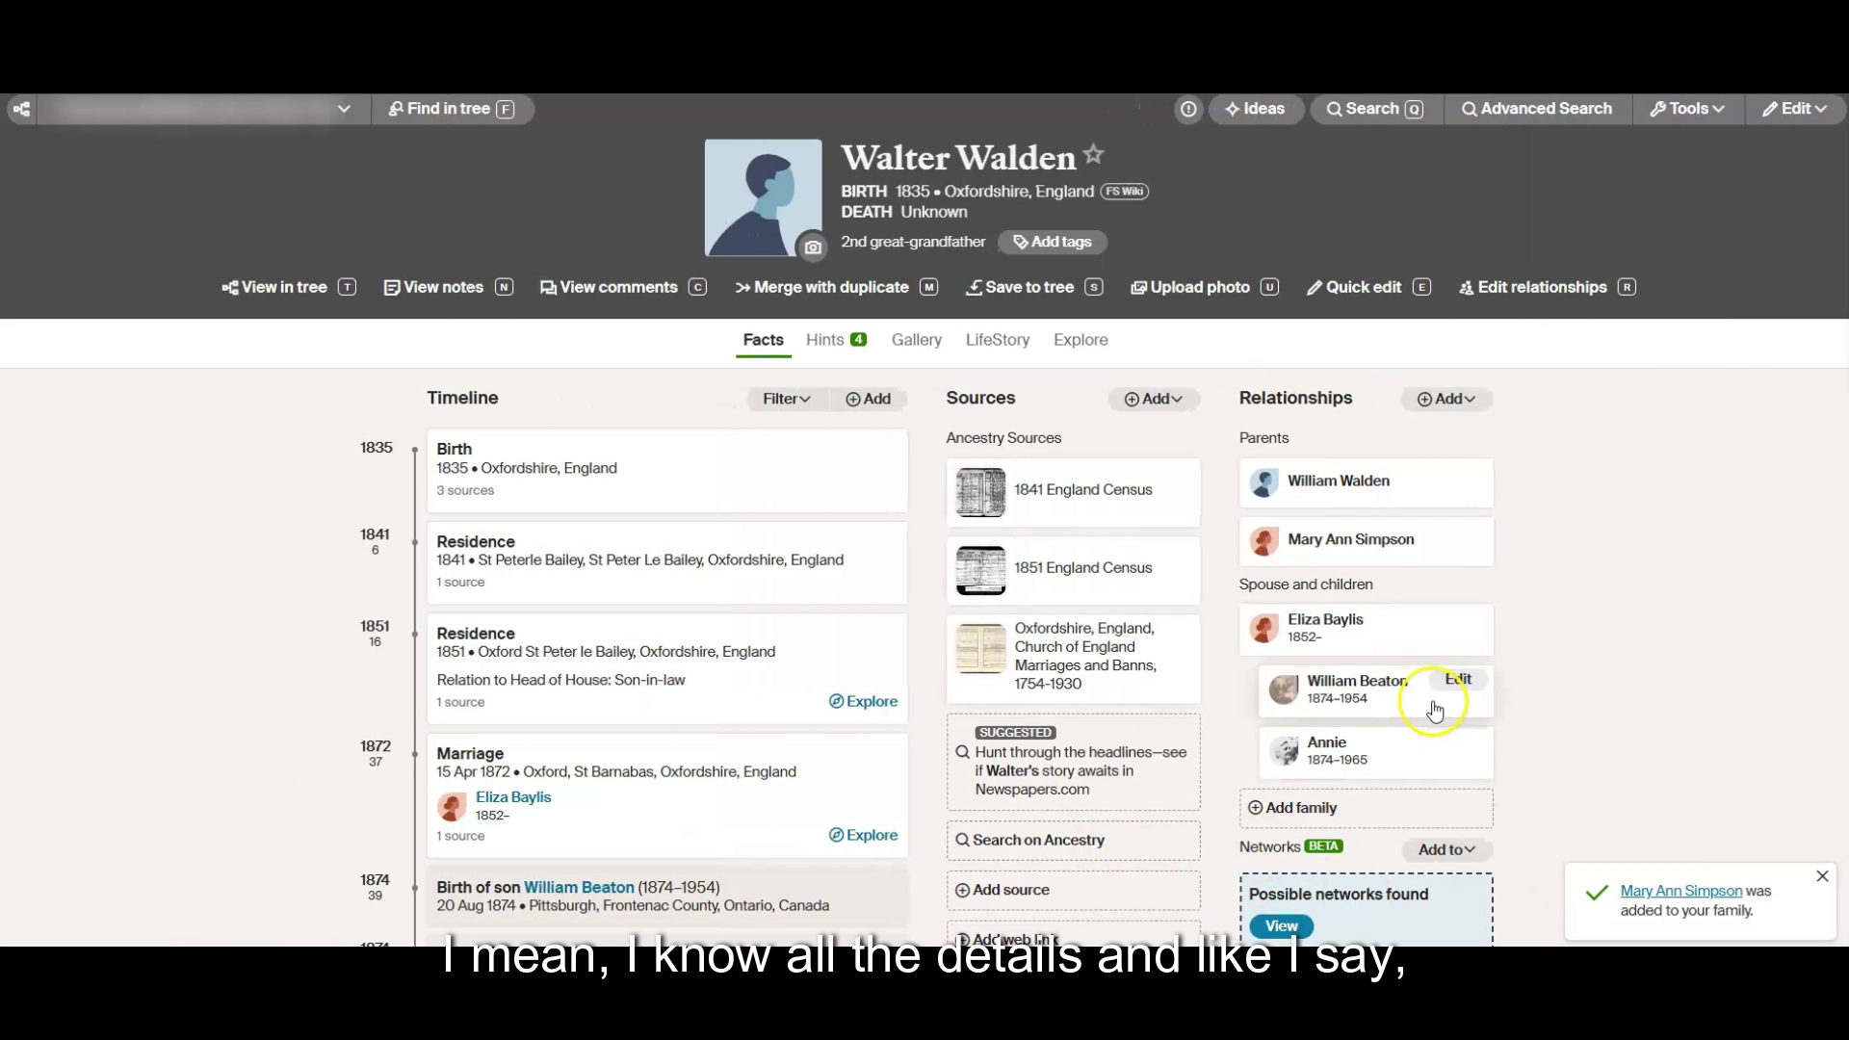
Open the 3rd great-grandfather's profile and look at his record hints
click(1379, 557)
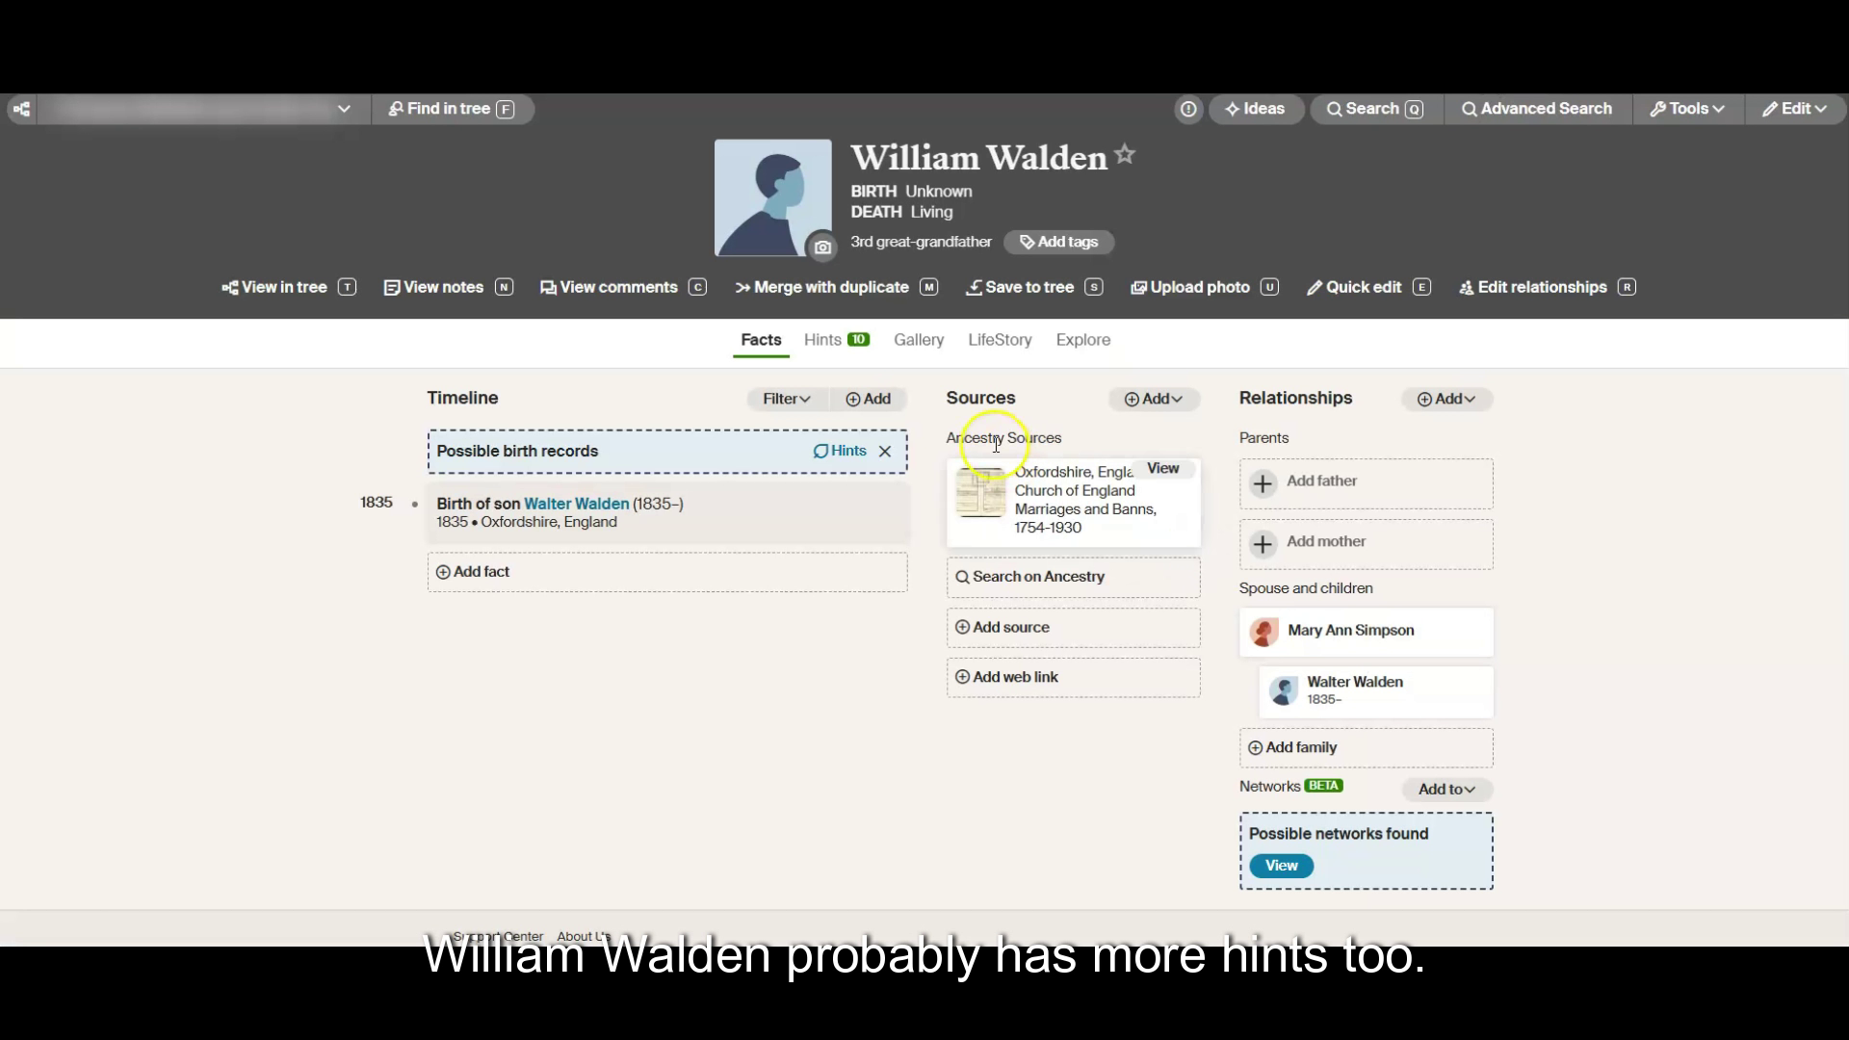
click(838, 341)
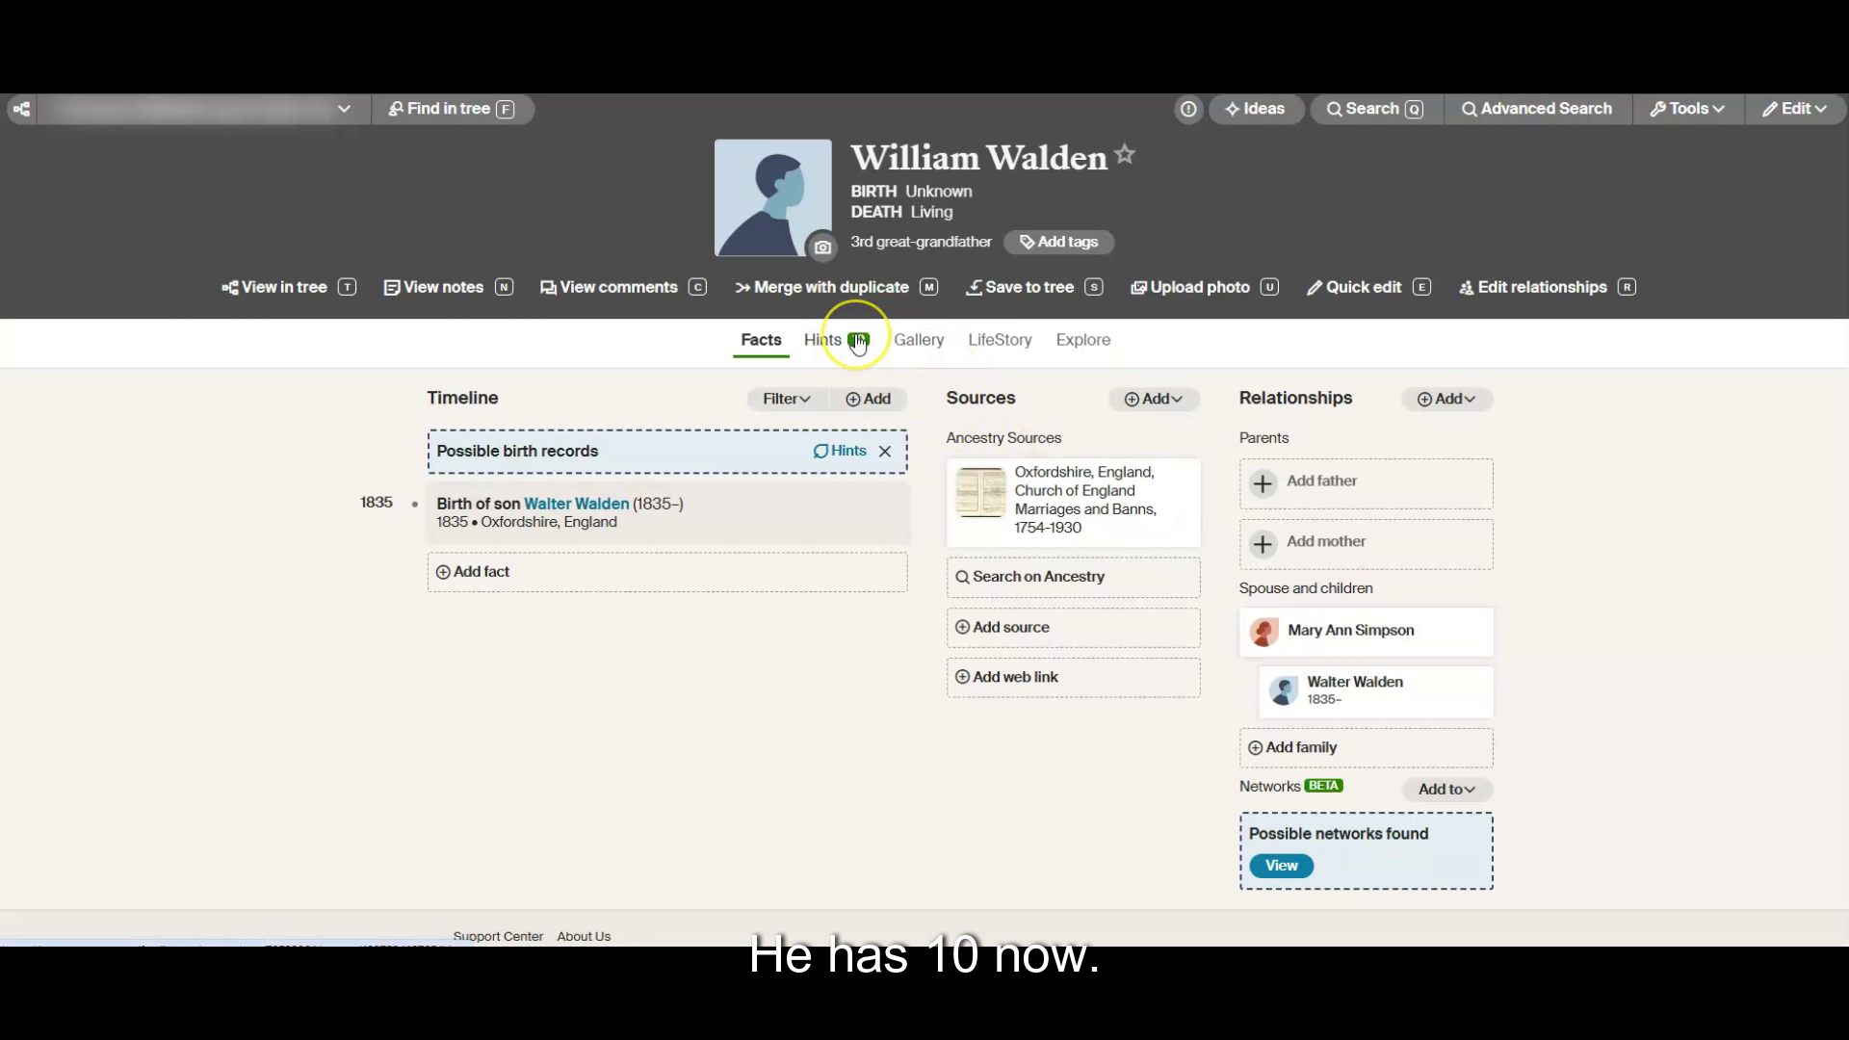
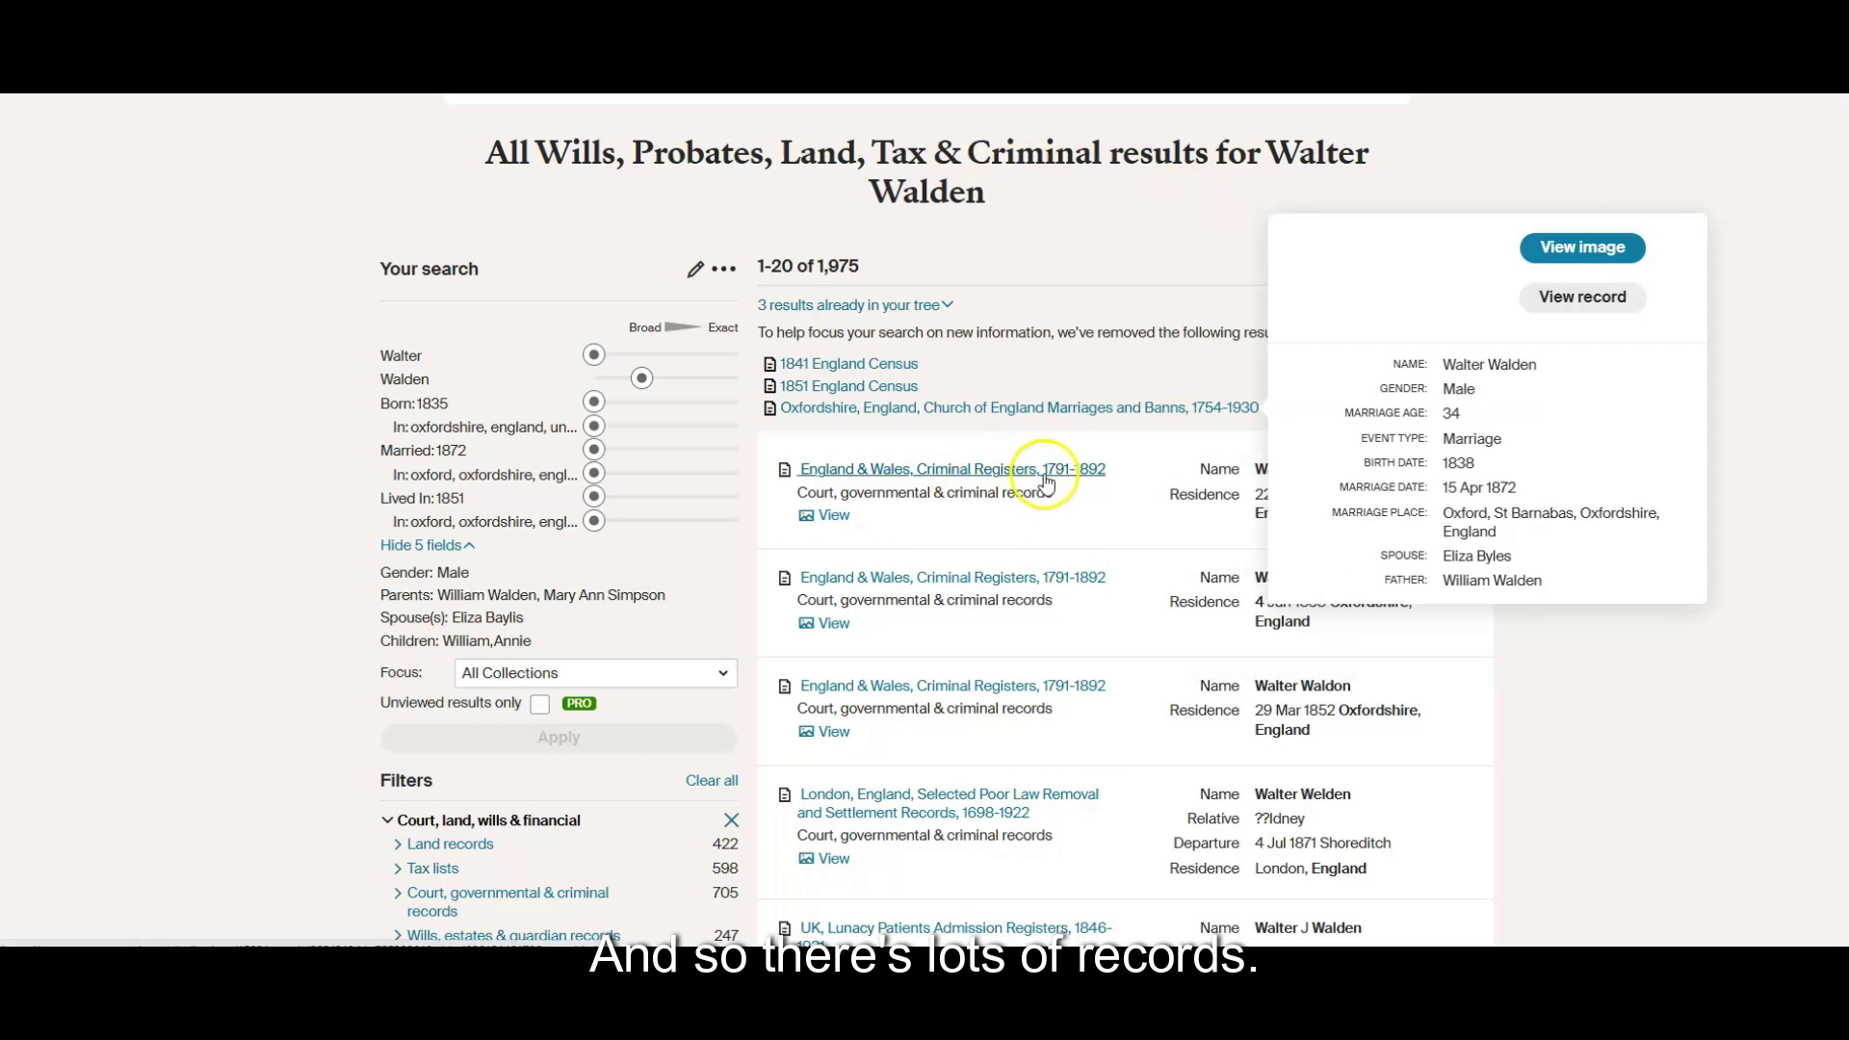
mouse_move(1082, 469)
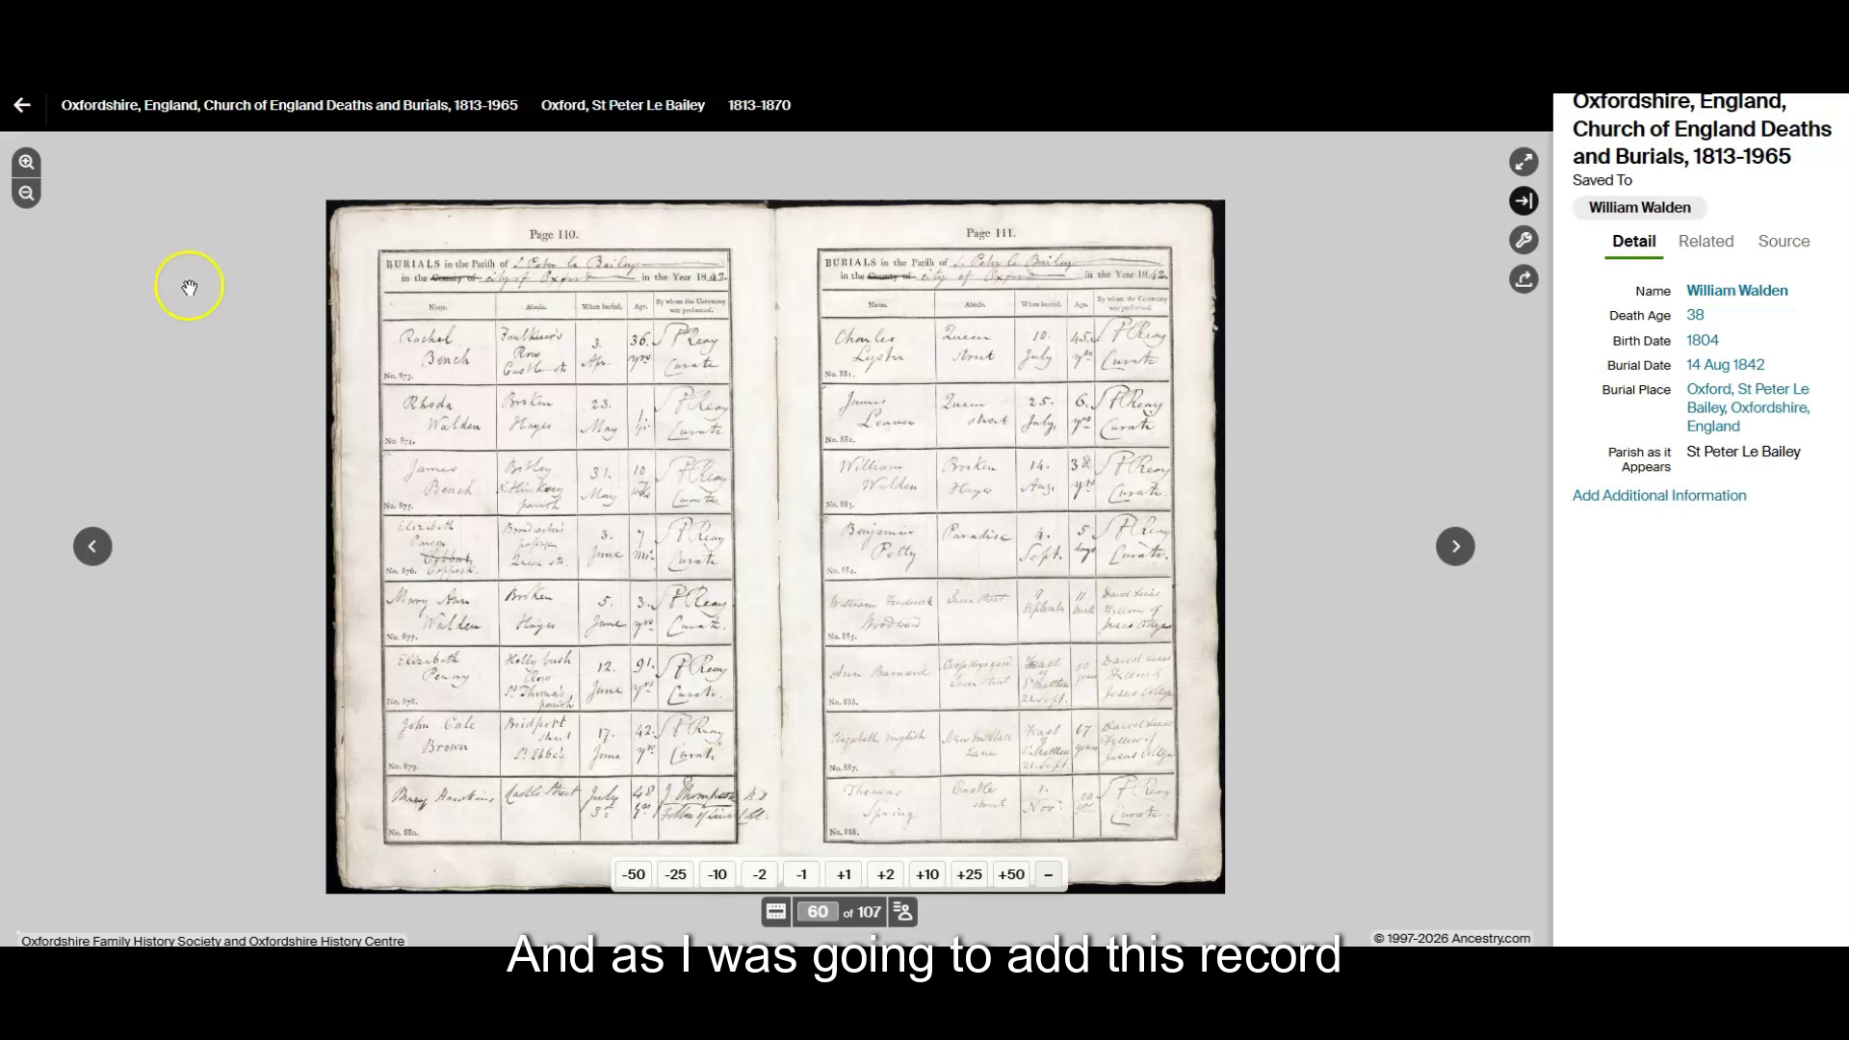
Examine the 3rd great-grandfather's burial entry and the other entries with his surname in the 1842 St Peter le Bailey burial register
scroll(903, 502, up, 1)
scroll(903, 502, up, 1)
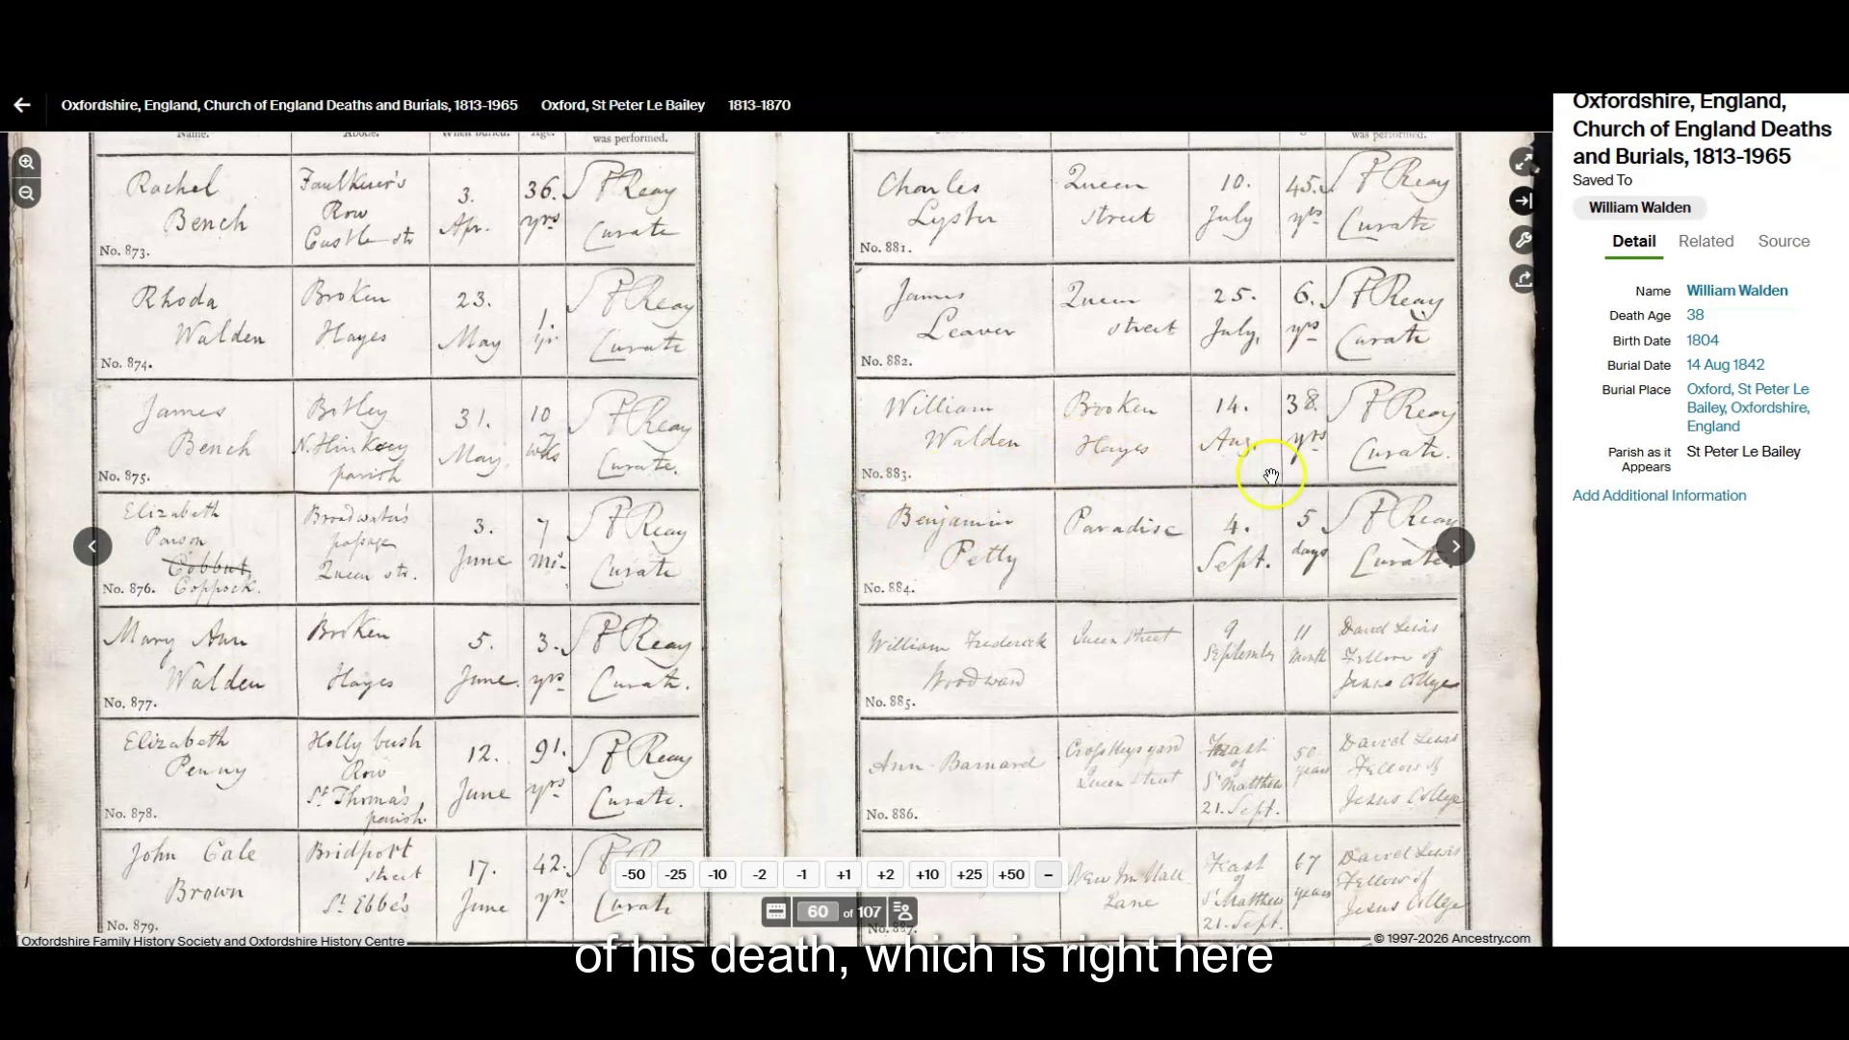
drag(1136, 423, 1161, 512)
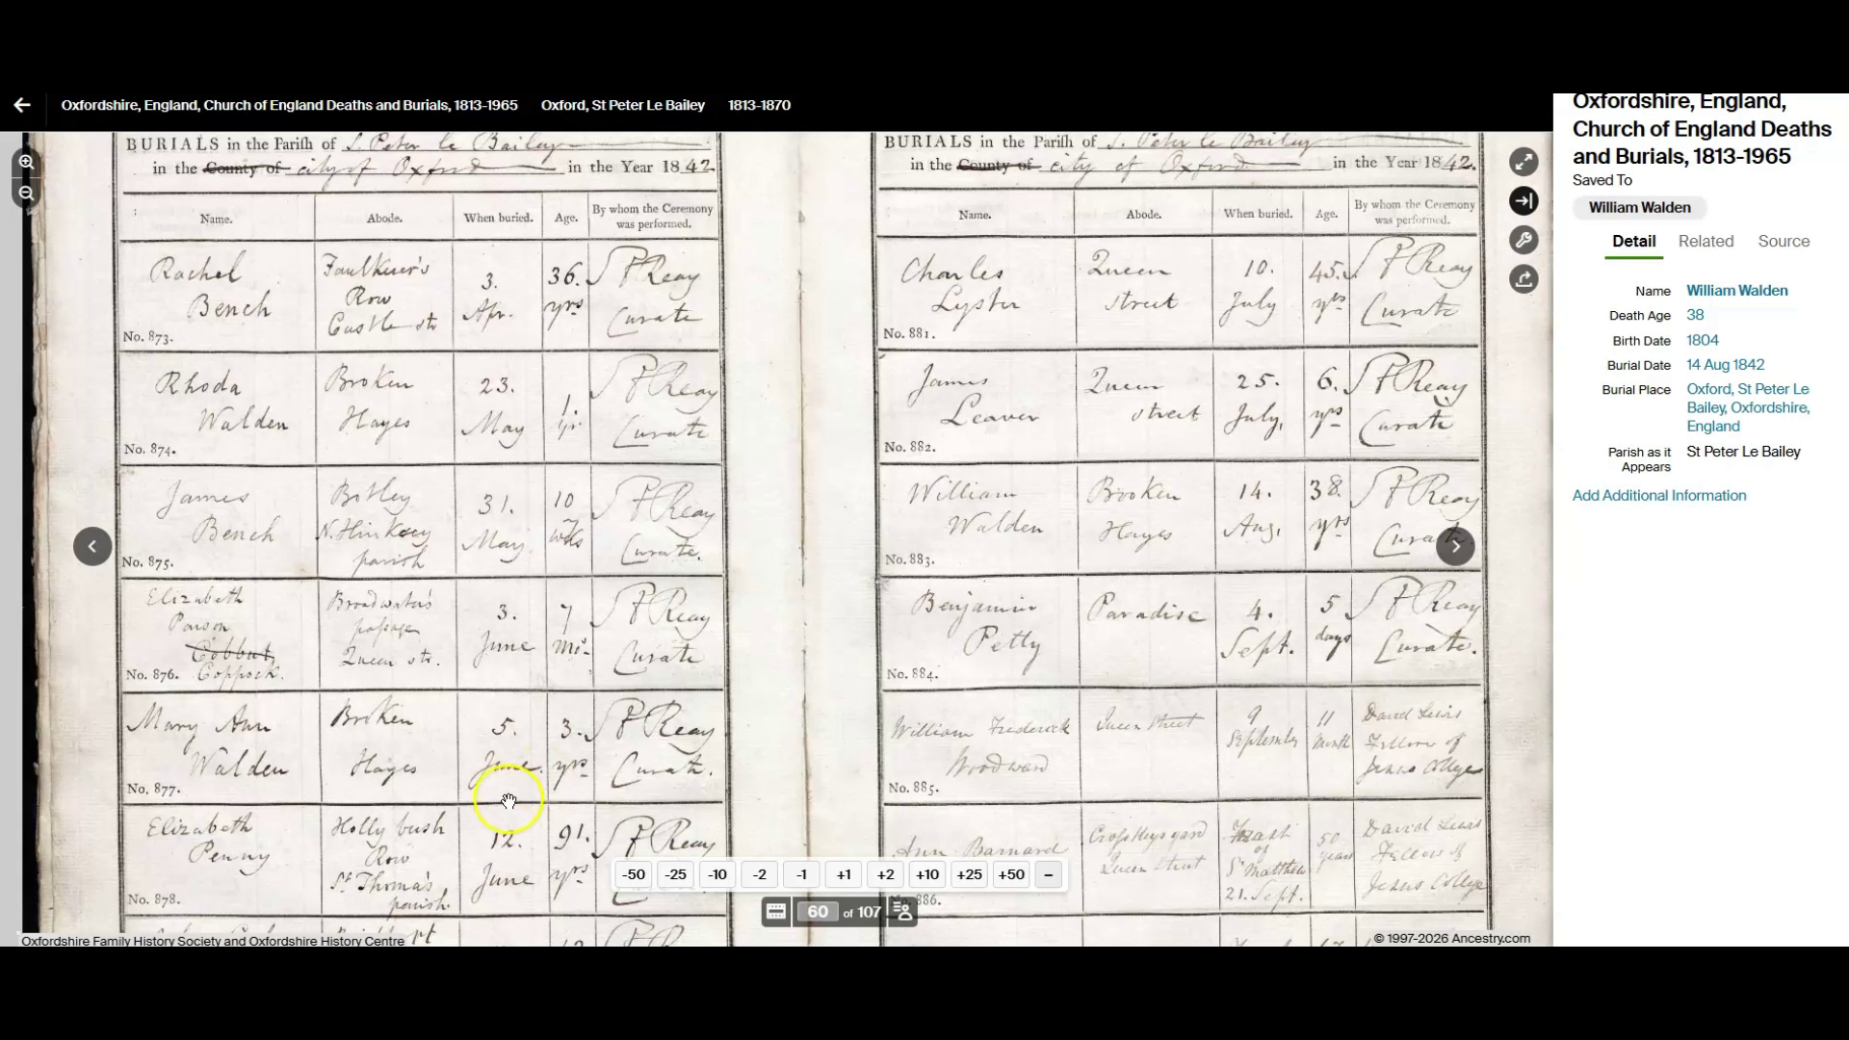
click(632, 876)
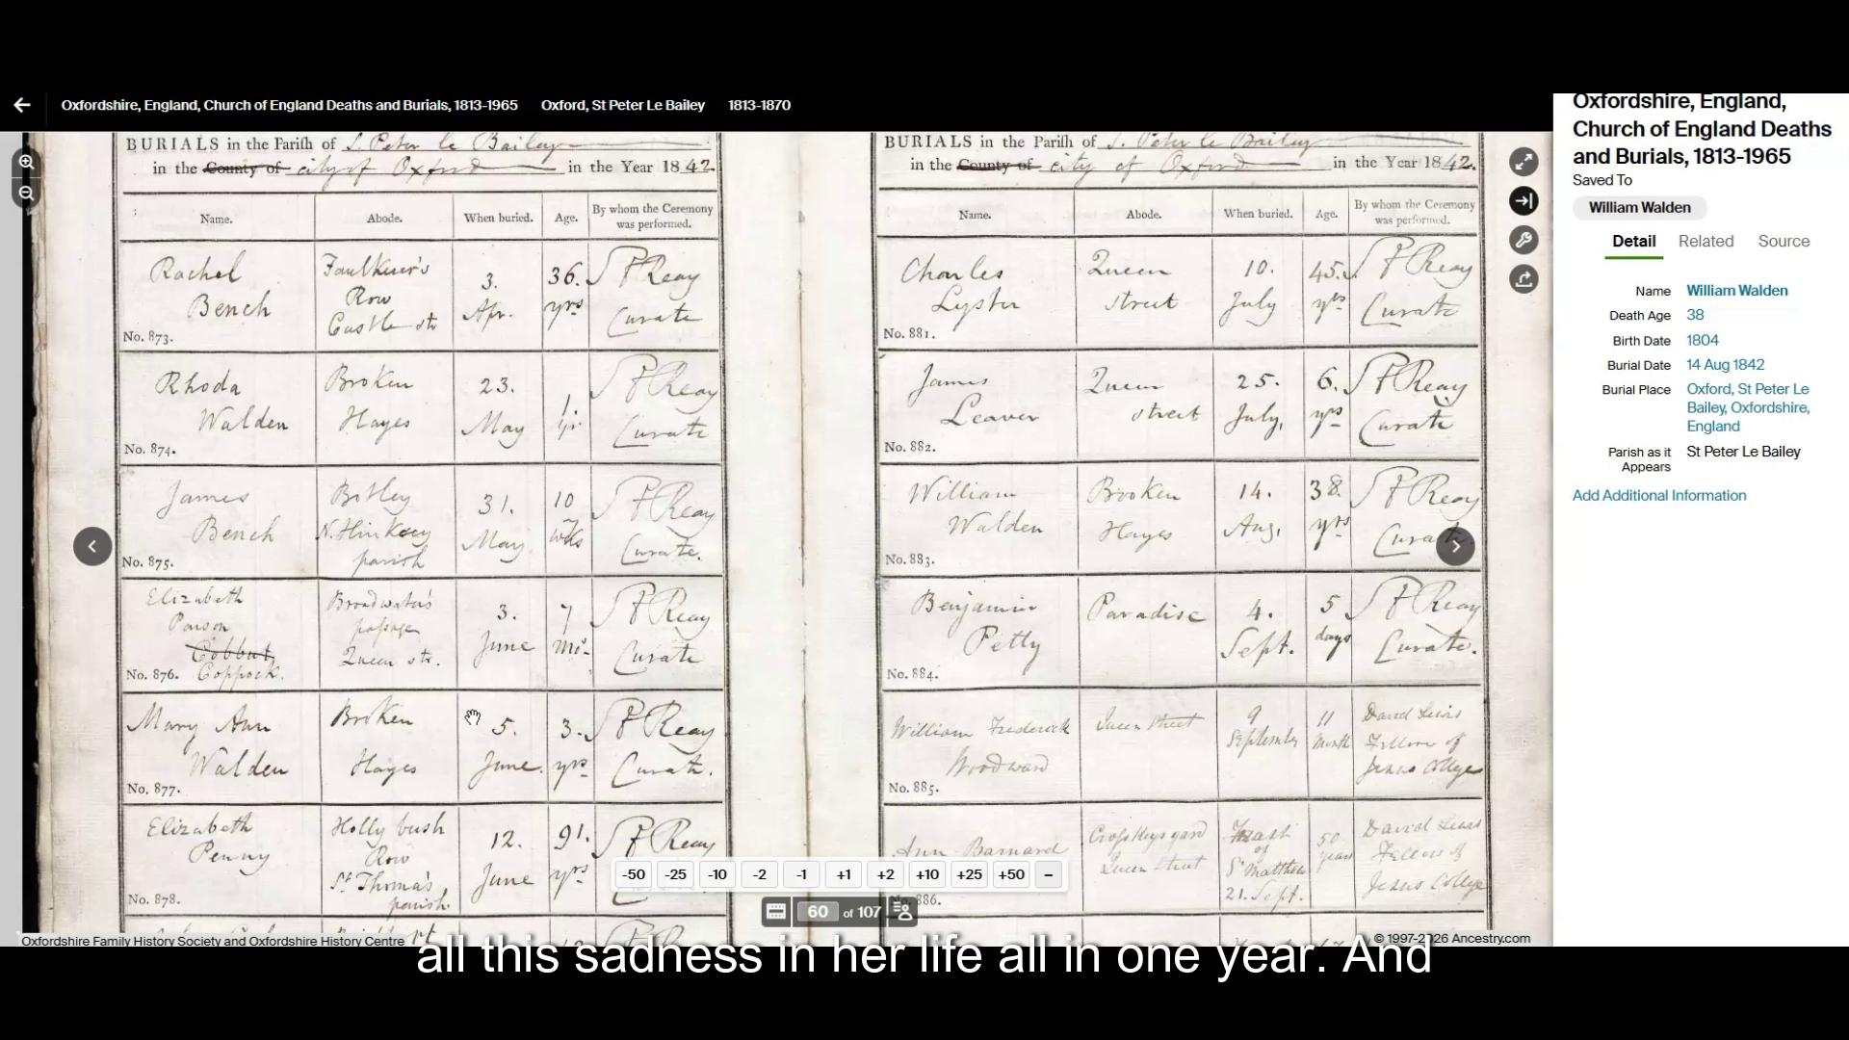
click(384, 733)
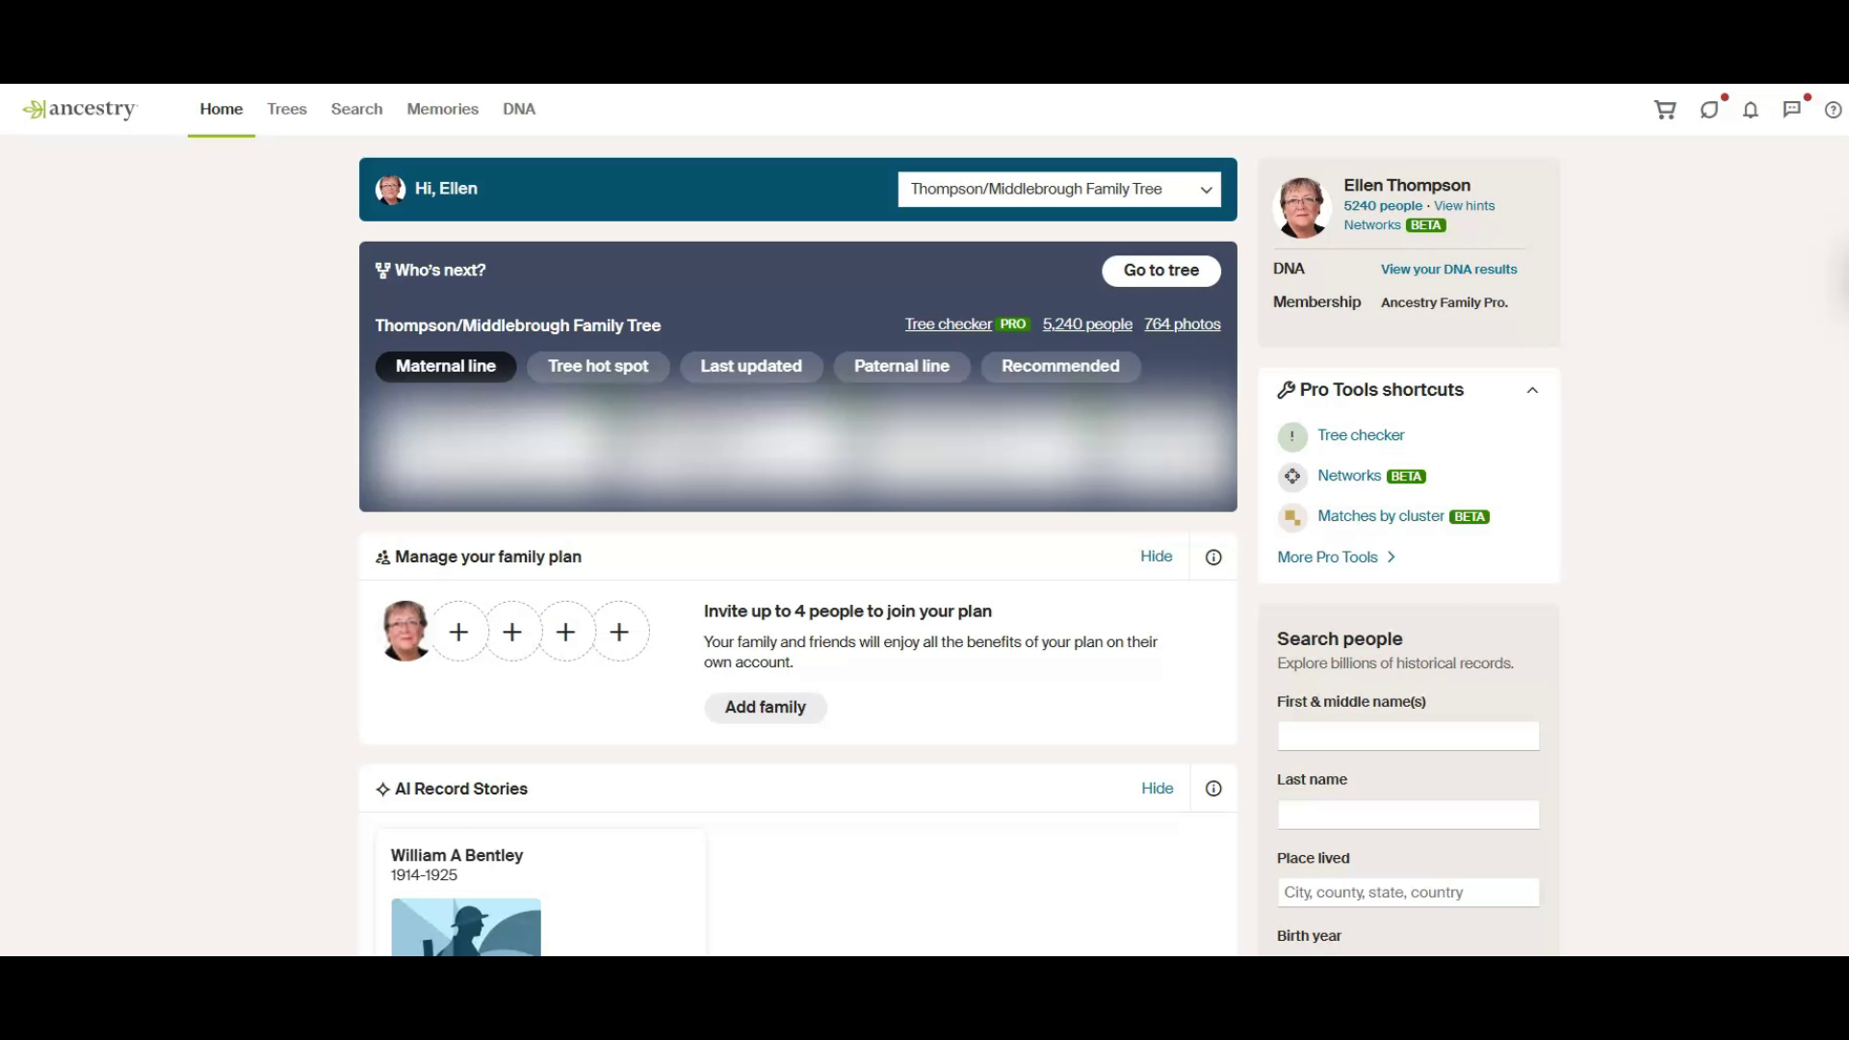
Open ThruLines, expand the parents of the maternal grandmother's father, and check the DNA matches descending from the 2nd great-grandfather
click(521, 111)
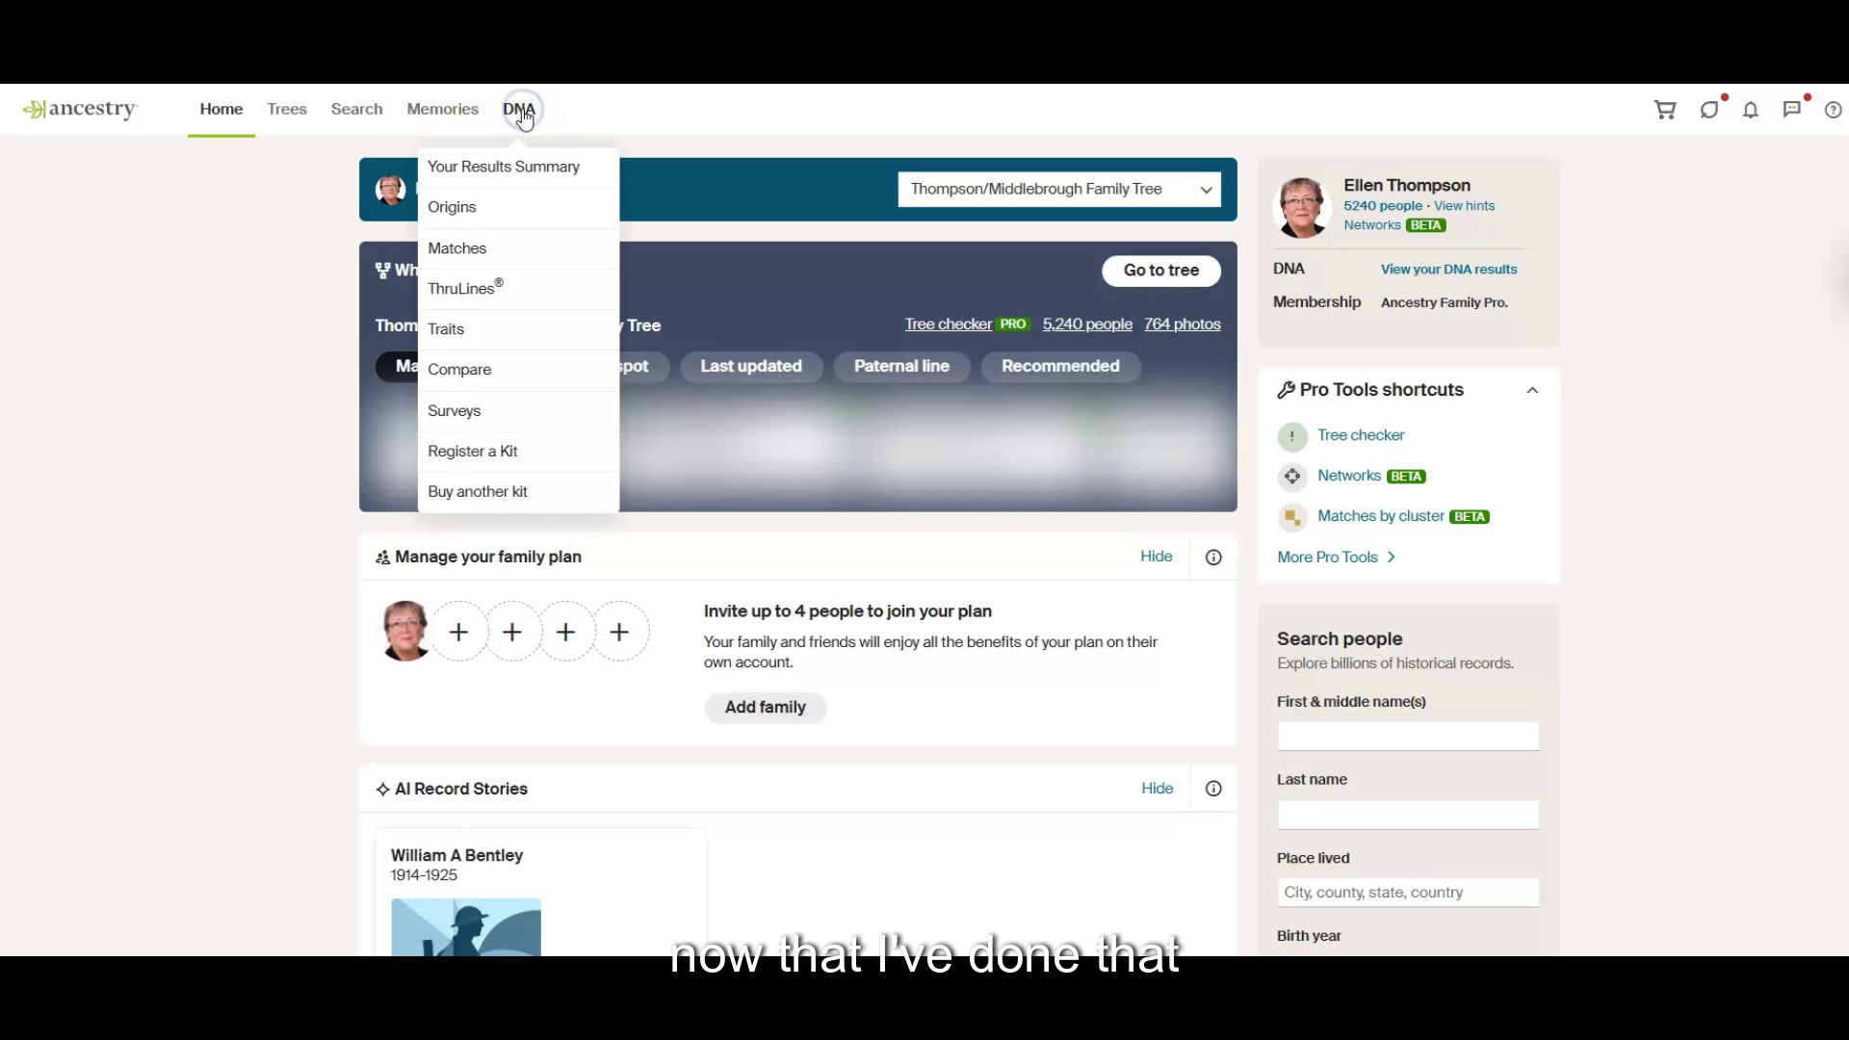
click(461, 294)
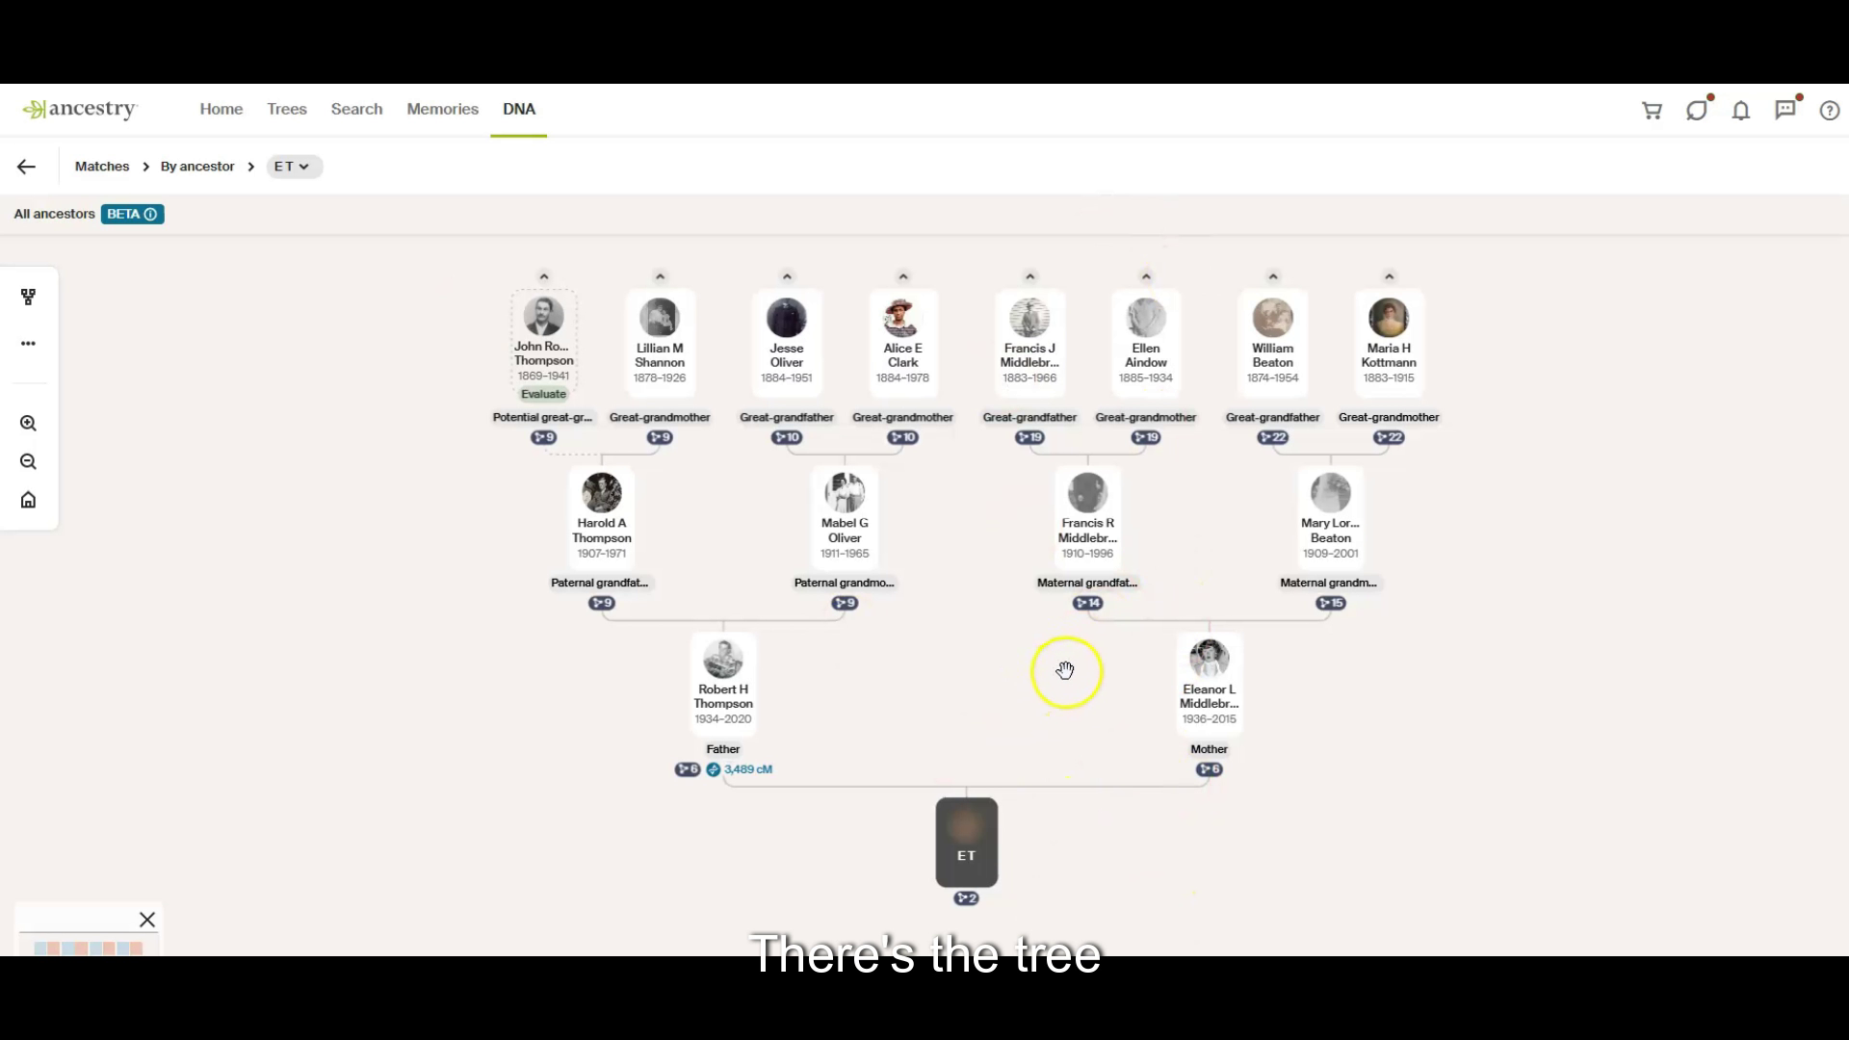
drag(1071, 667, 1095, 781)
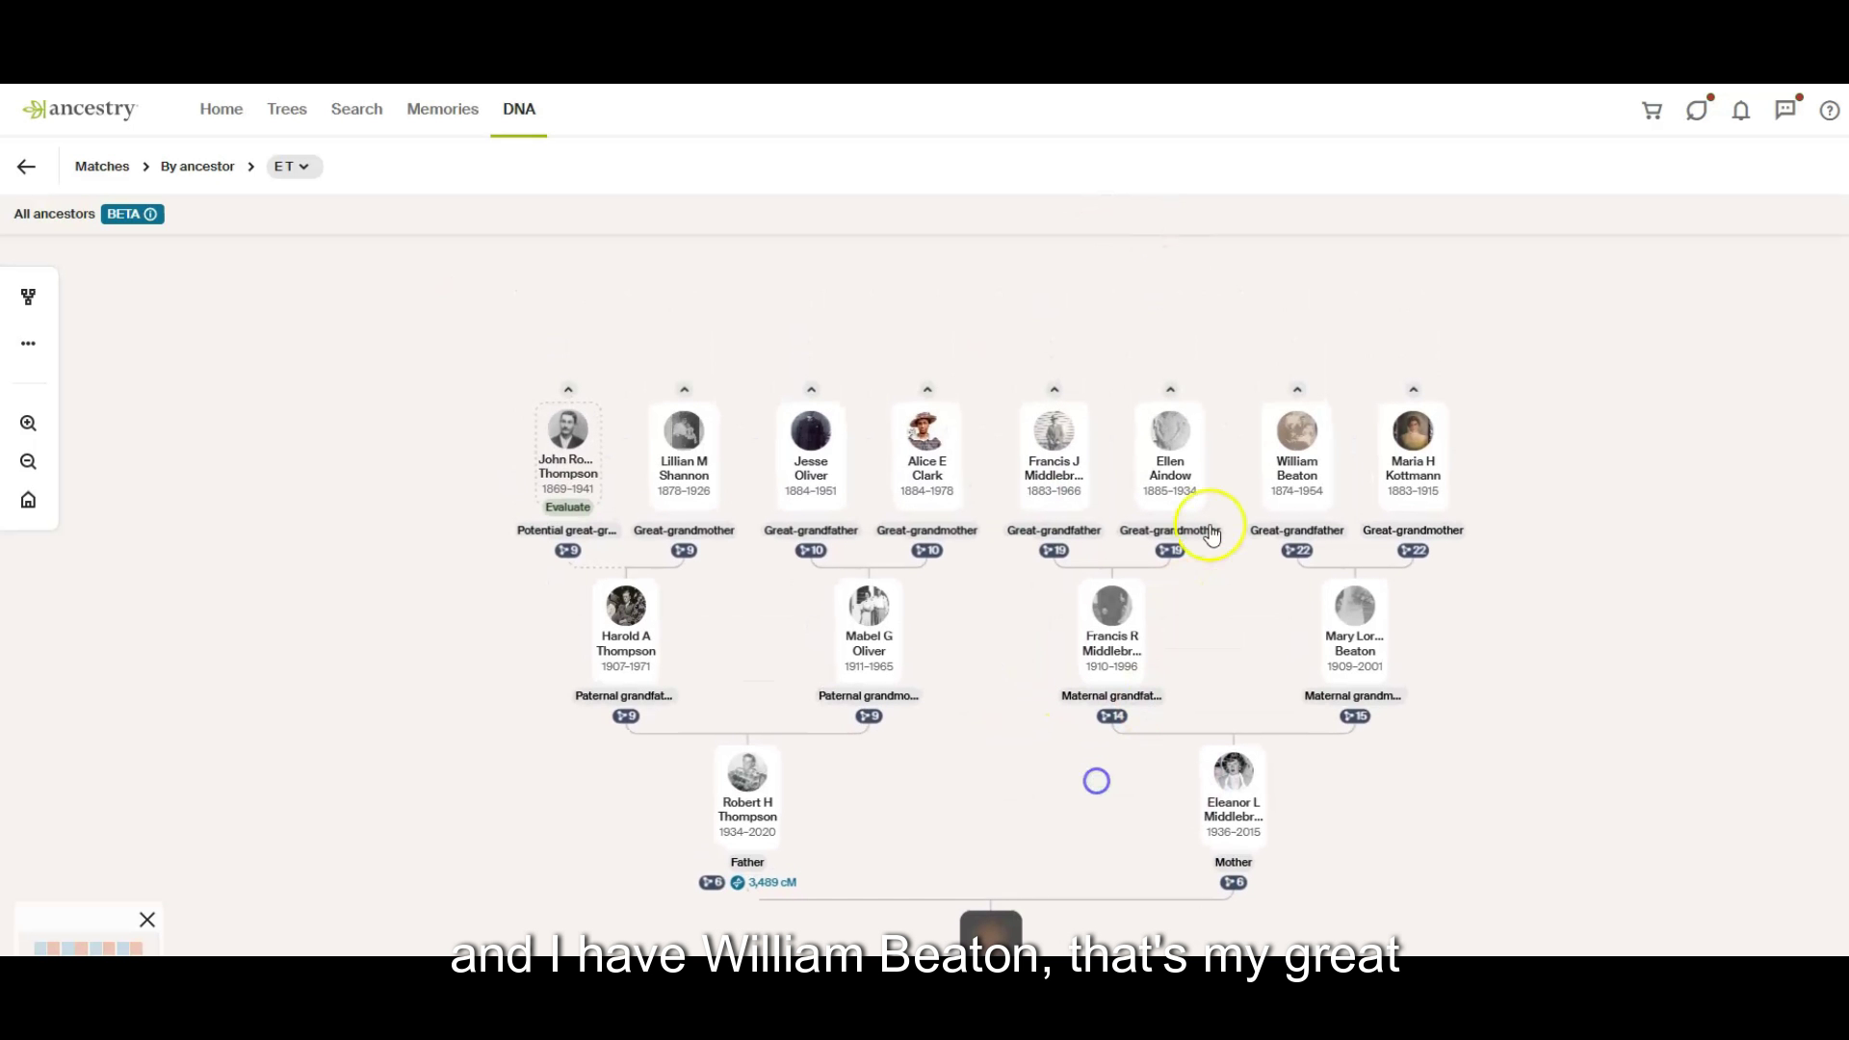
click(1297, 390)
drag(1224, 427, 1223, 559)
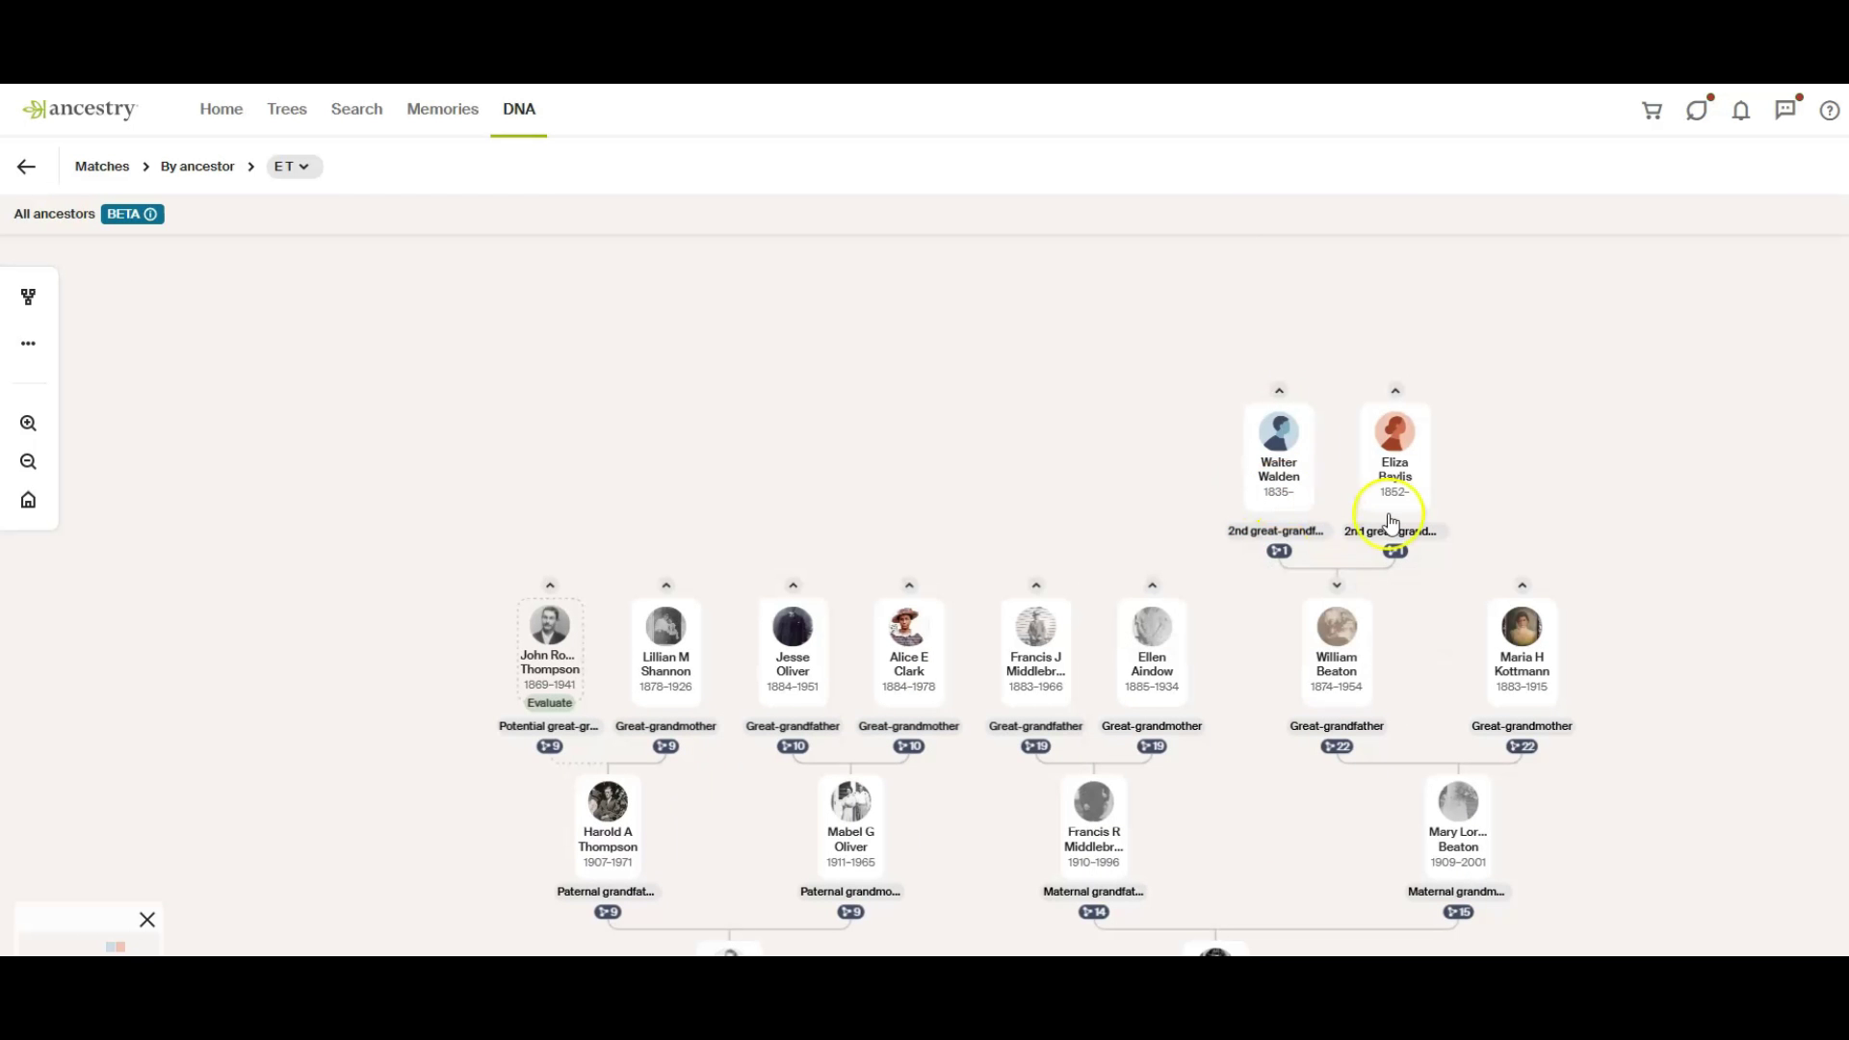
drag(1510, 430, 1518, 462)
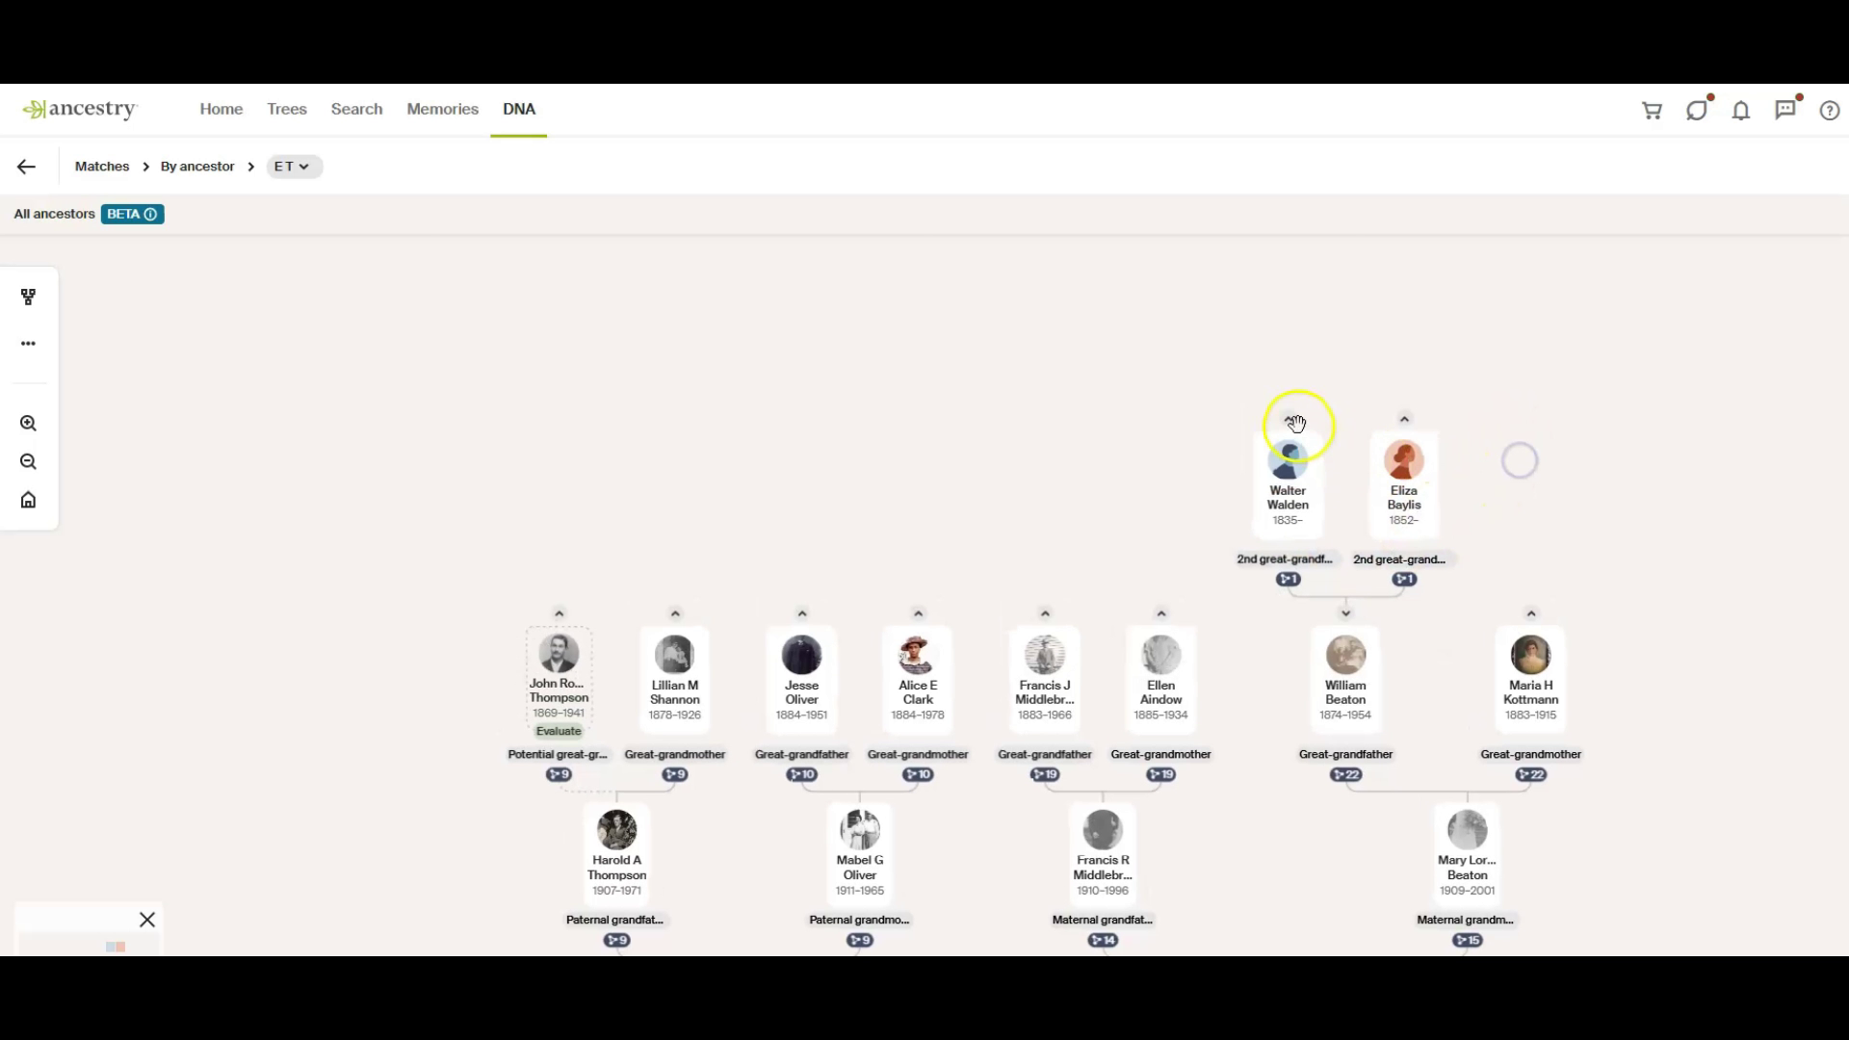
mouse_move(1293, 584)
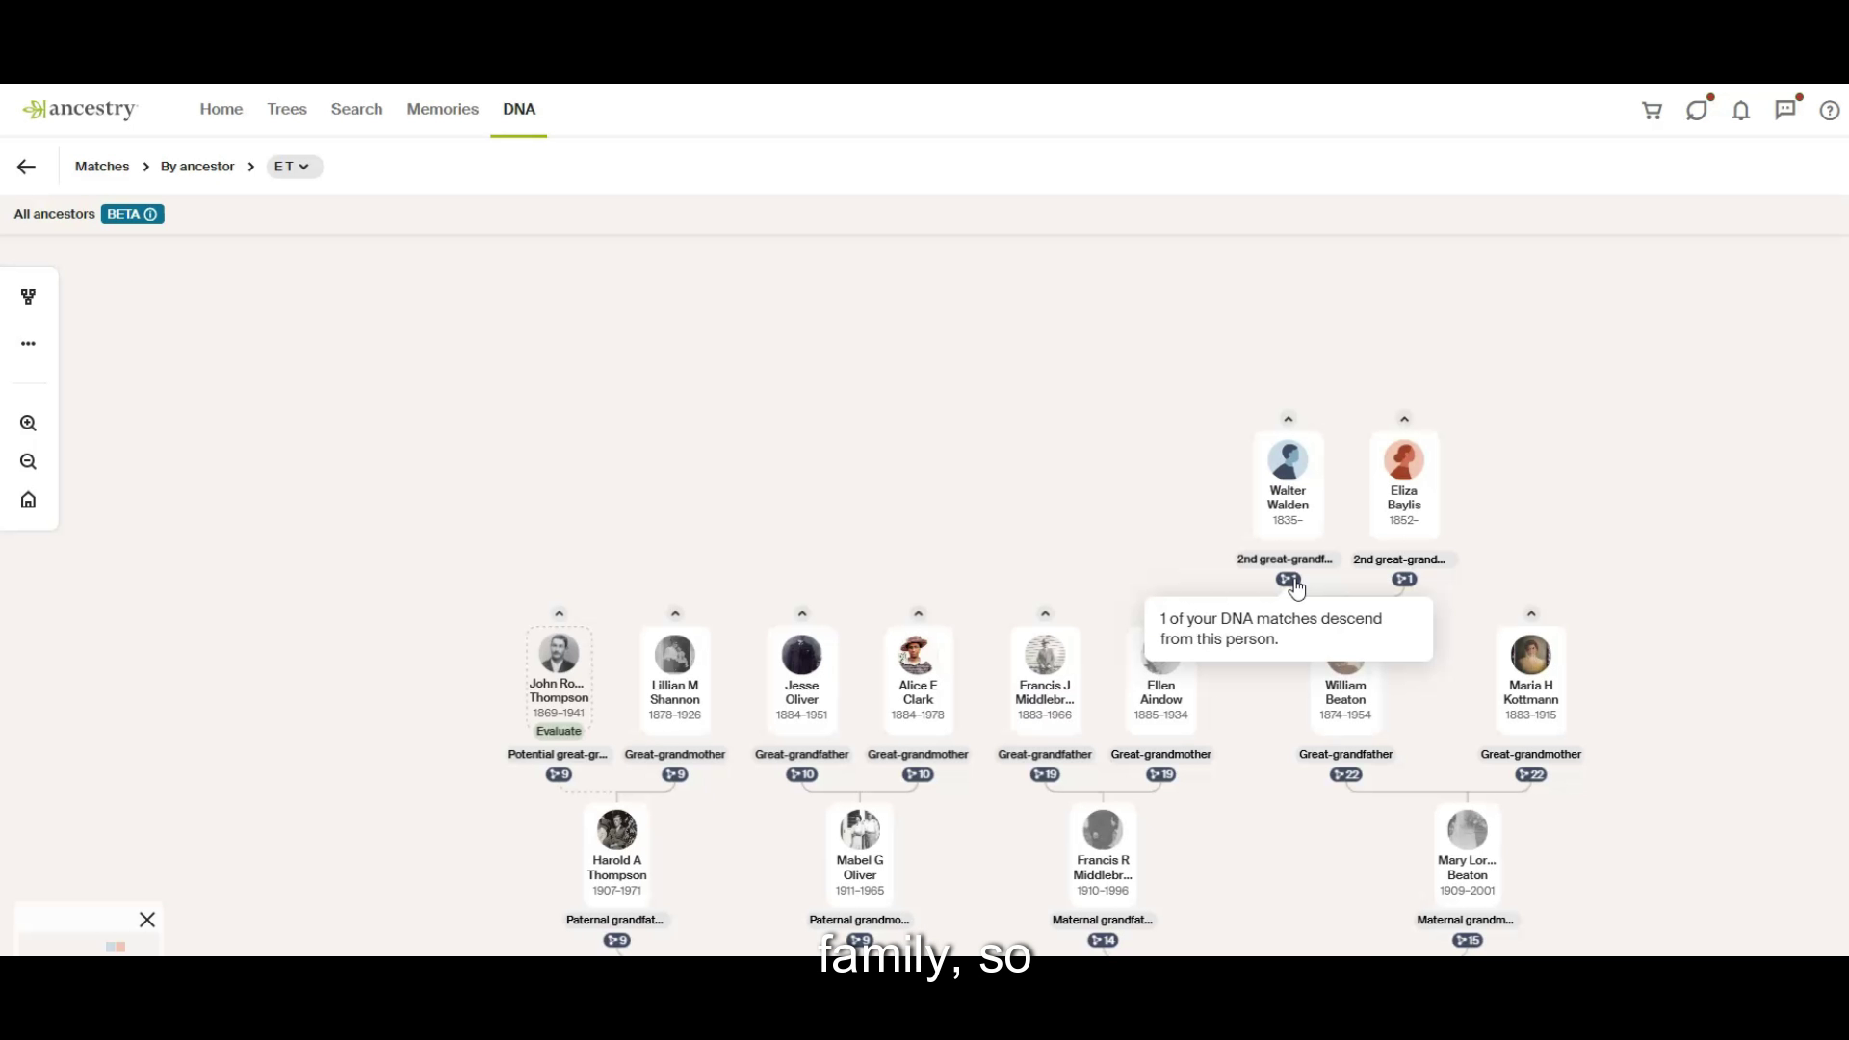
Expand the 2nd great-grandfather's paternal line up to the 4th great-grandparents and check the DNA matches descending from each generation
click(1288, 422)
drag(1126, 454, 1135, 582)
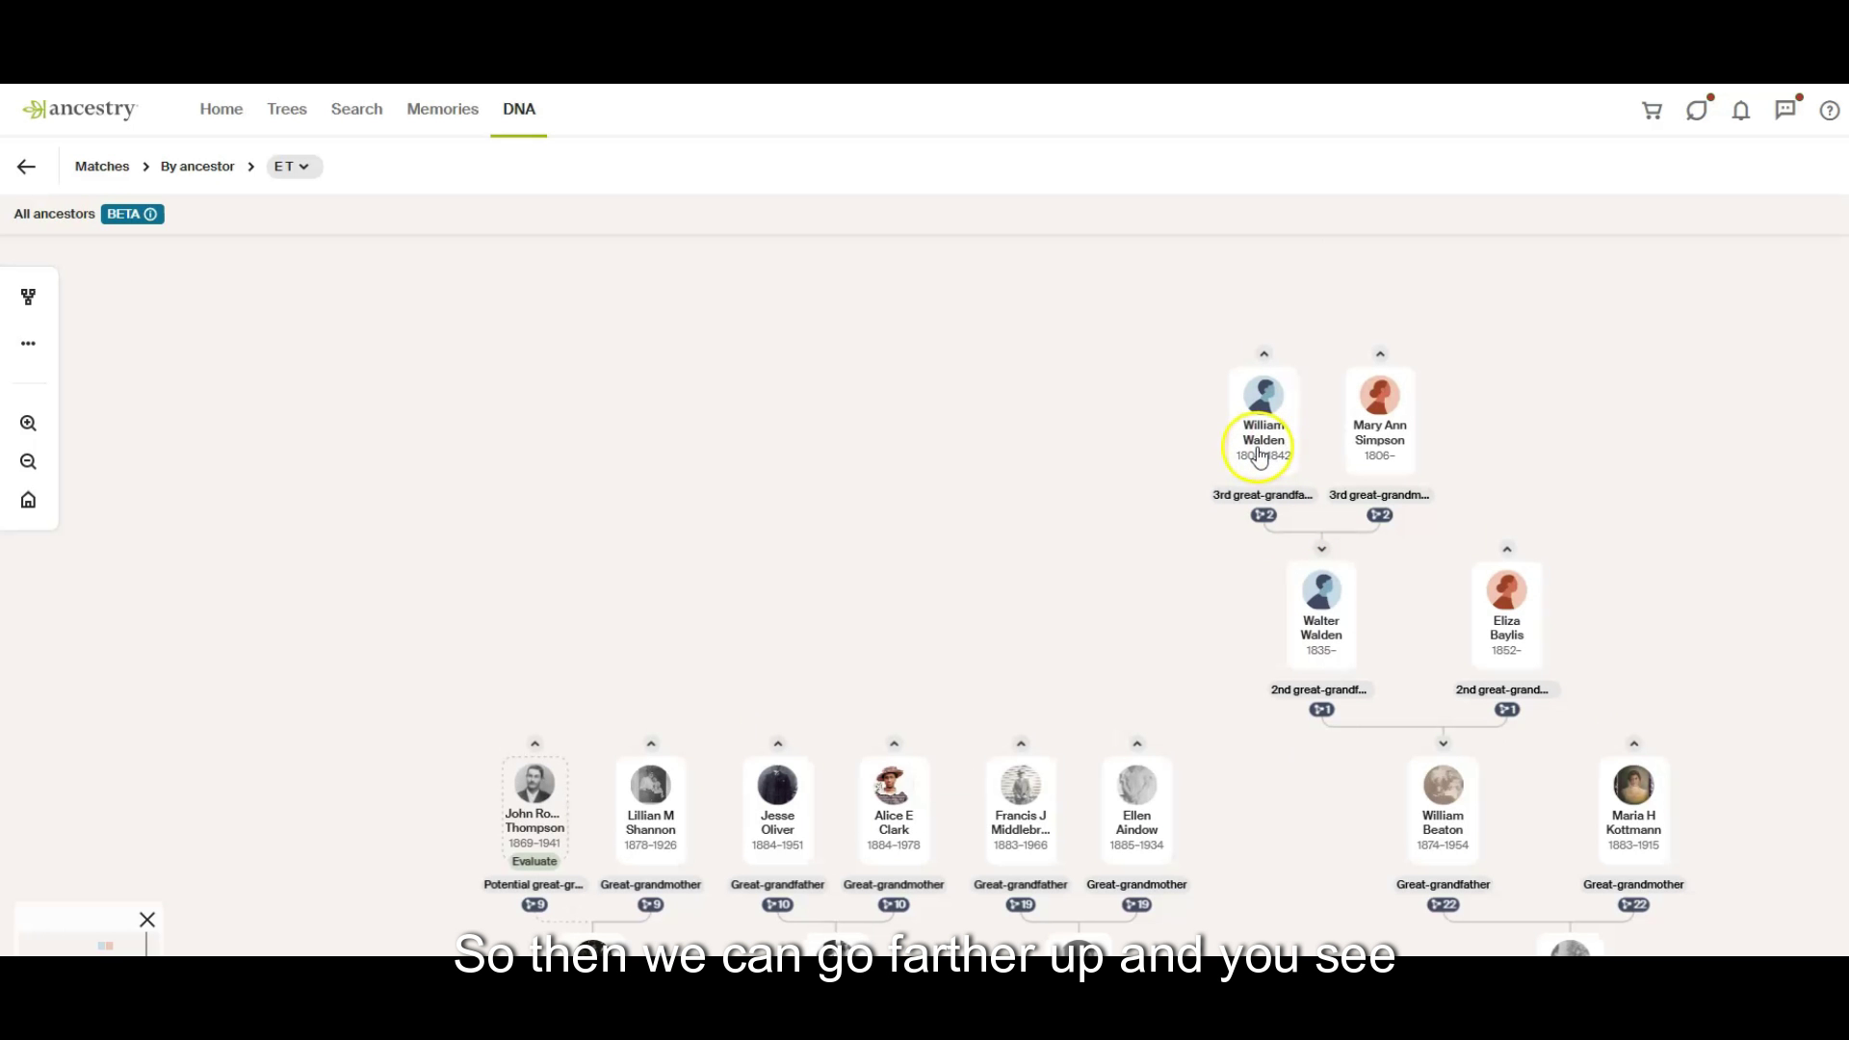
mouse_move(1402, 541)
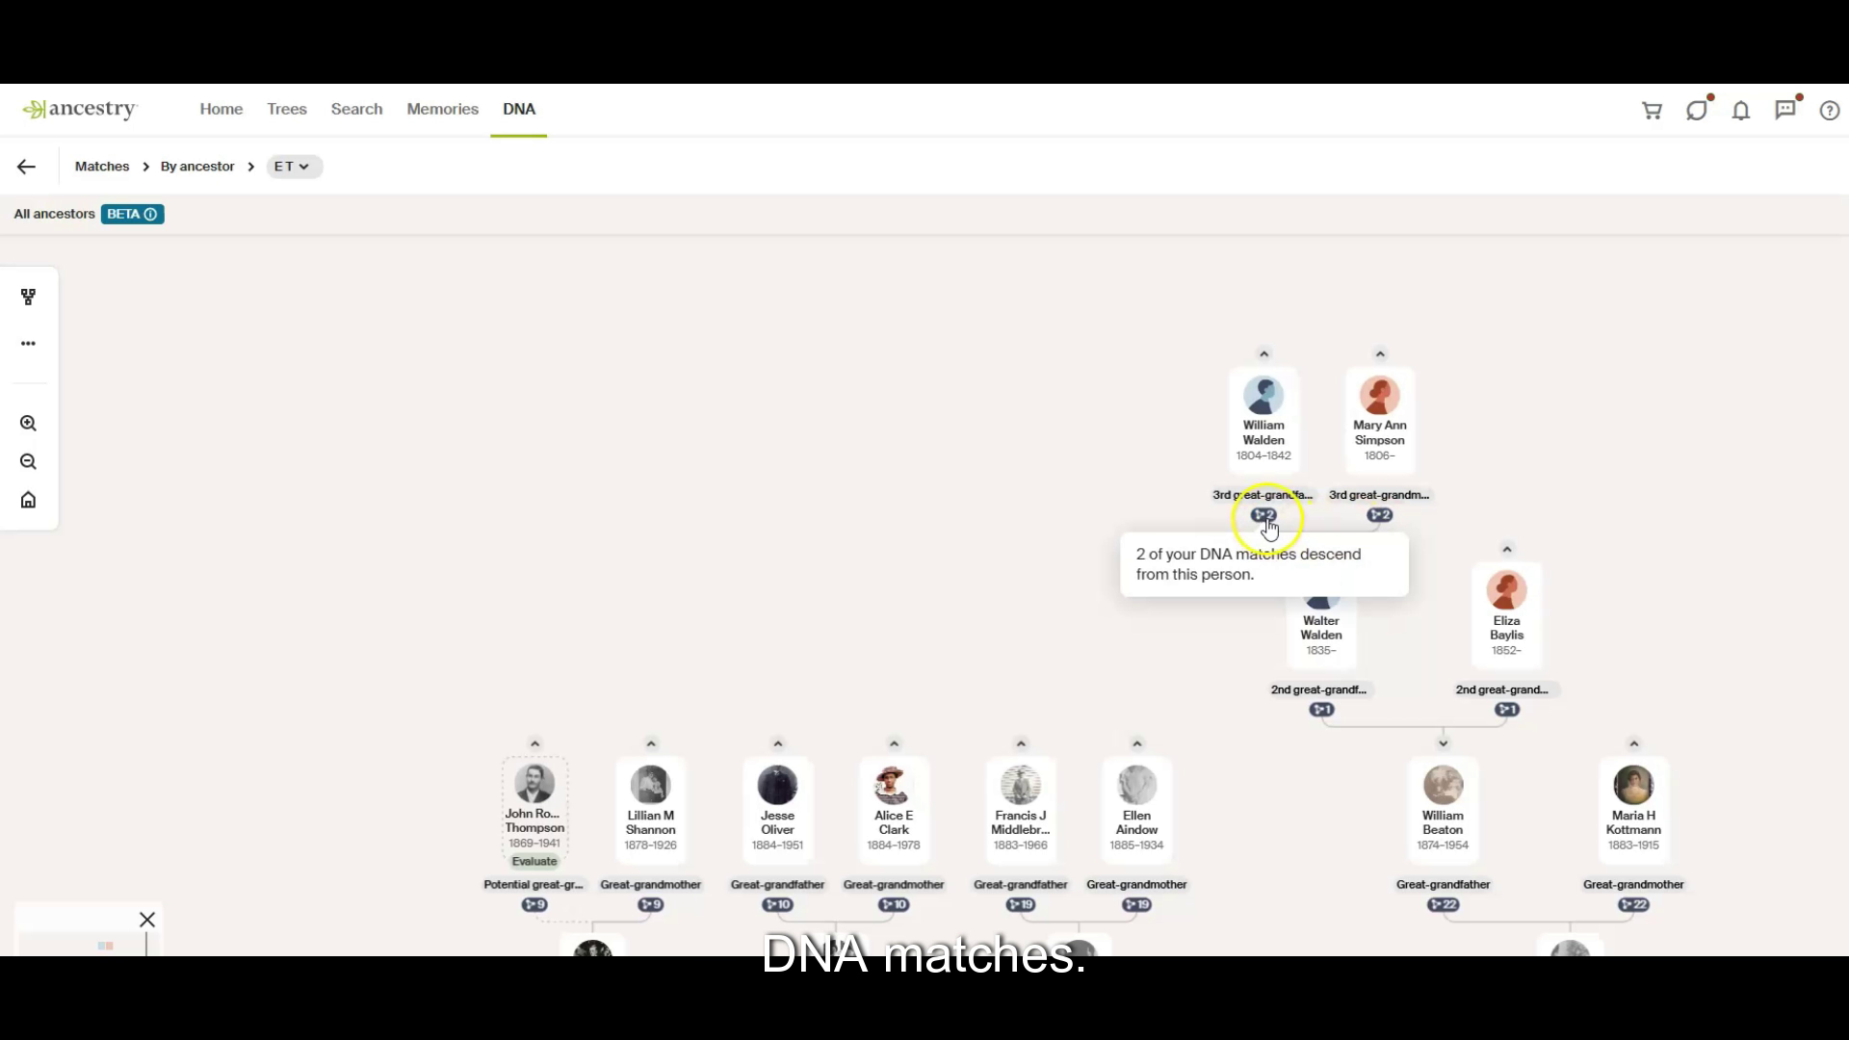
click(1265, 355)
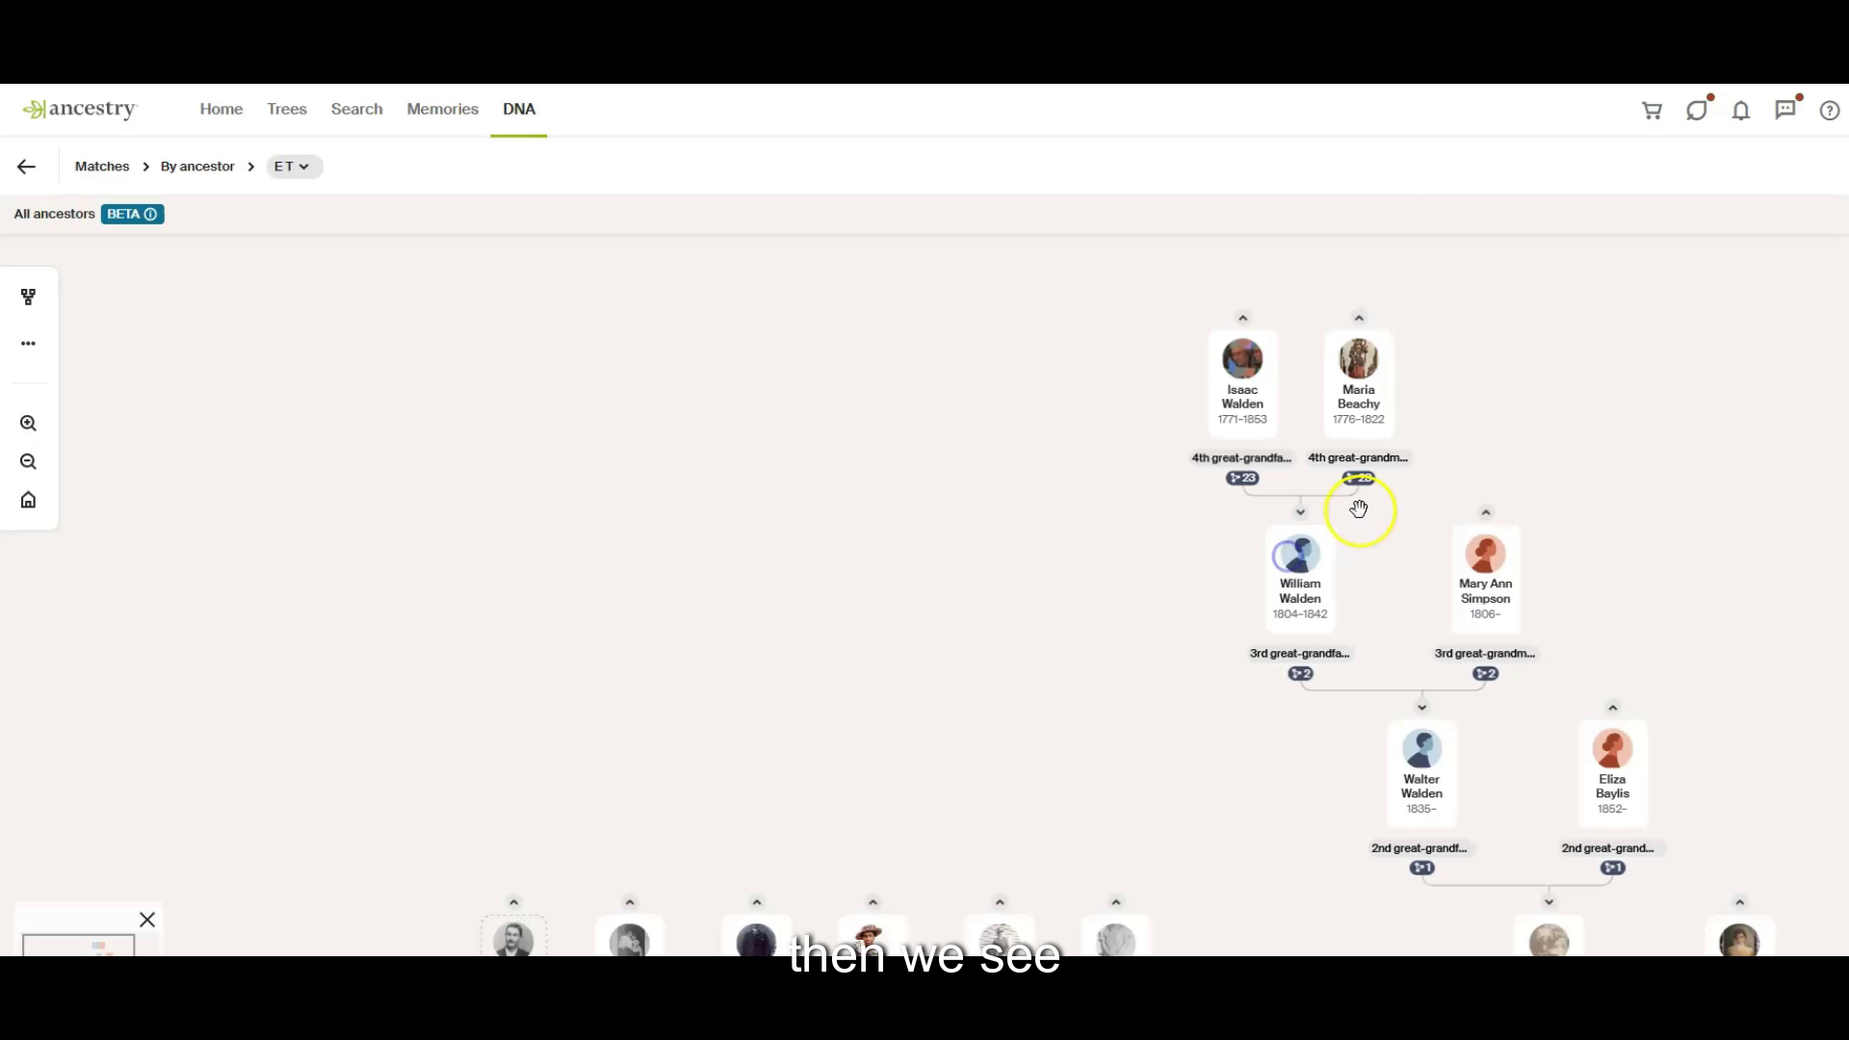
mouse_move(1372, 491)
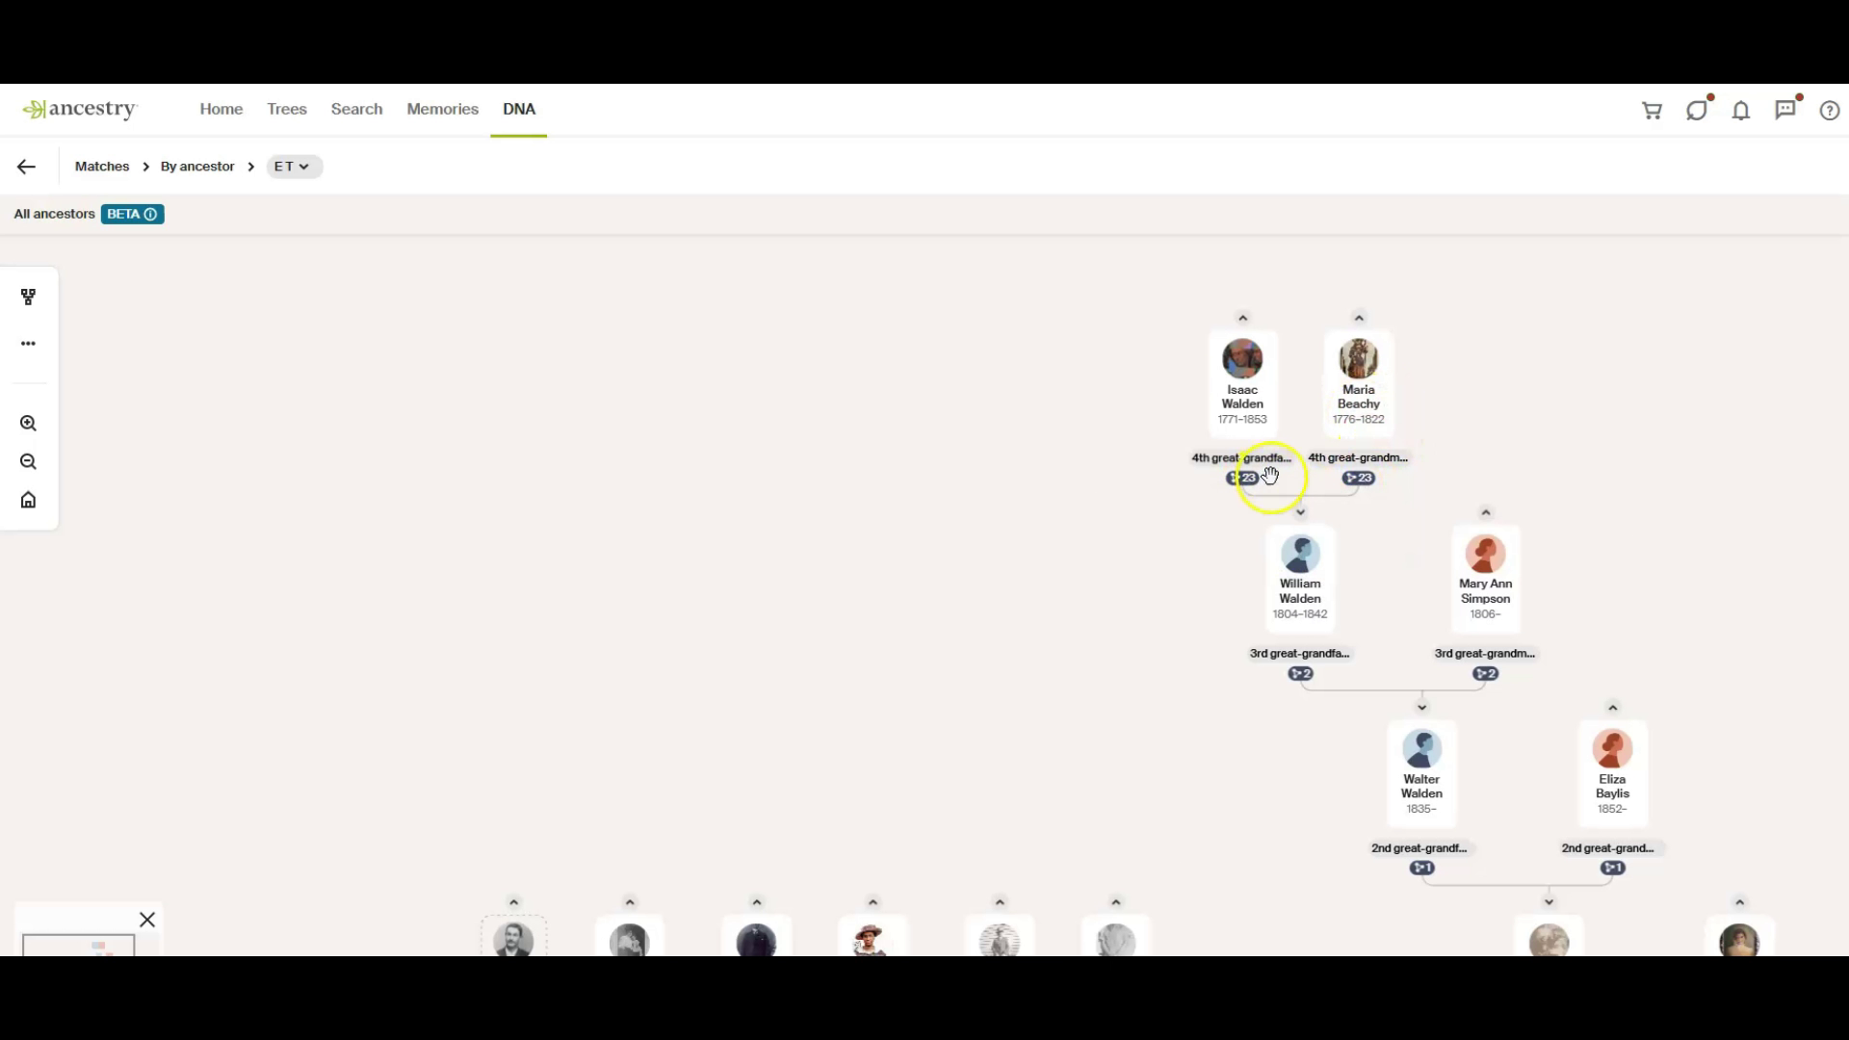
drag(1139, 398, 1135, 485)
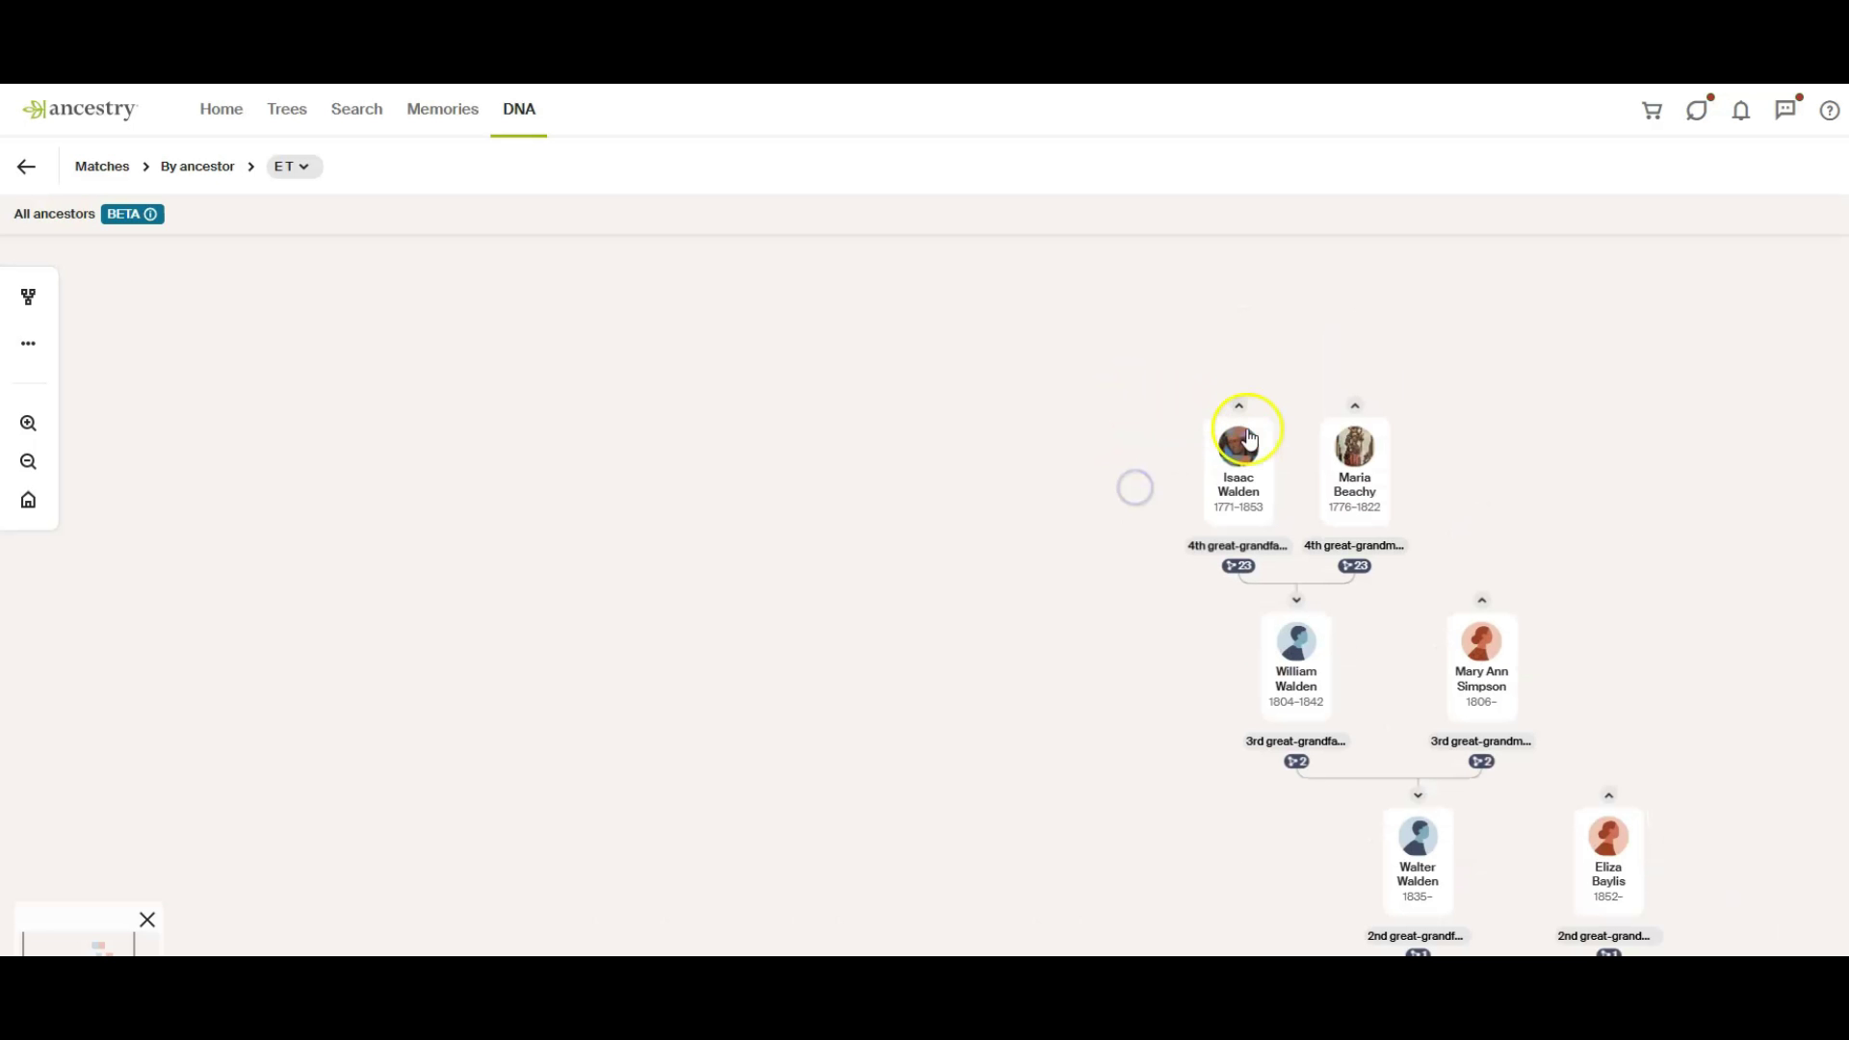
Expand the 4th great-grandfather's parents and check the DNA matches descending from the potential 5th great-grandparents
click(1240, 404)
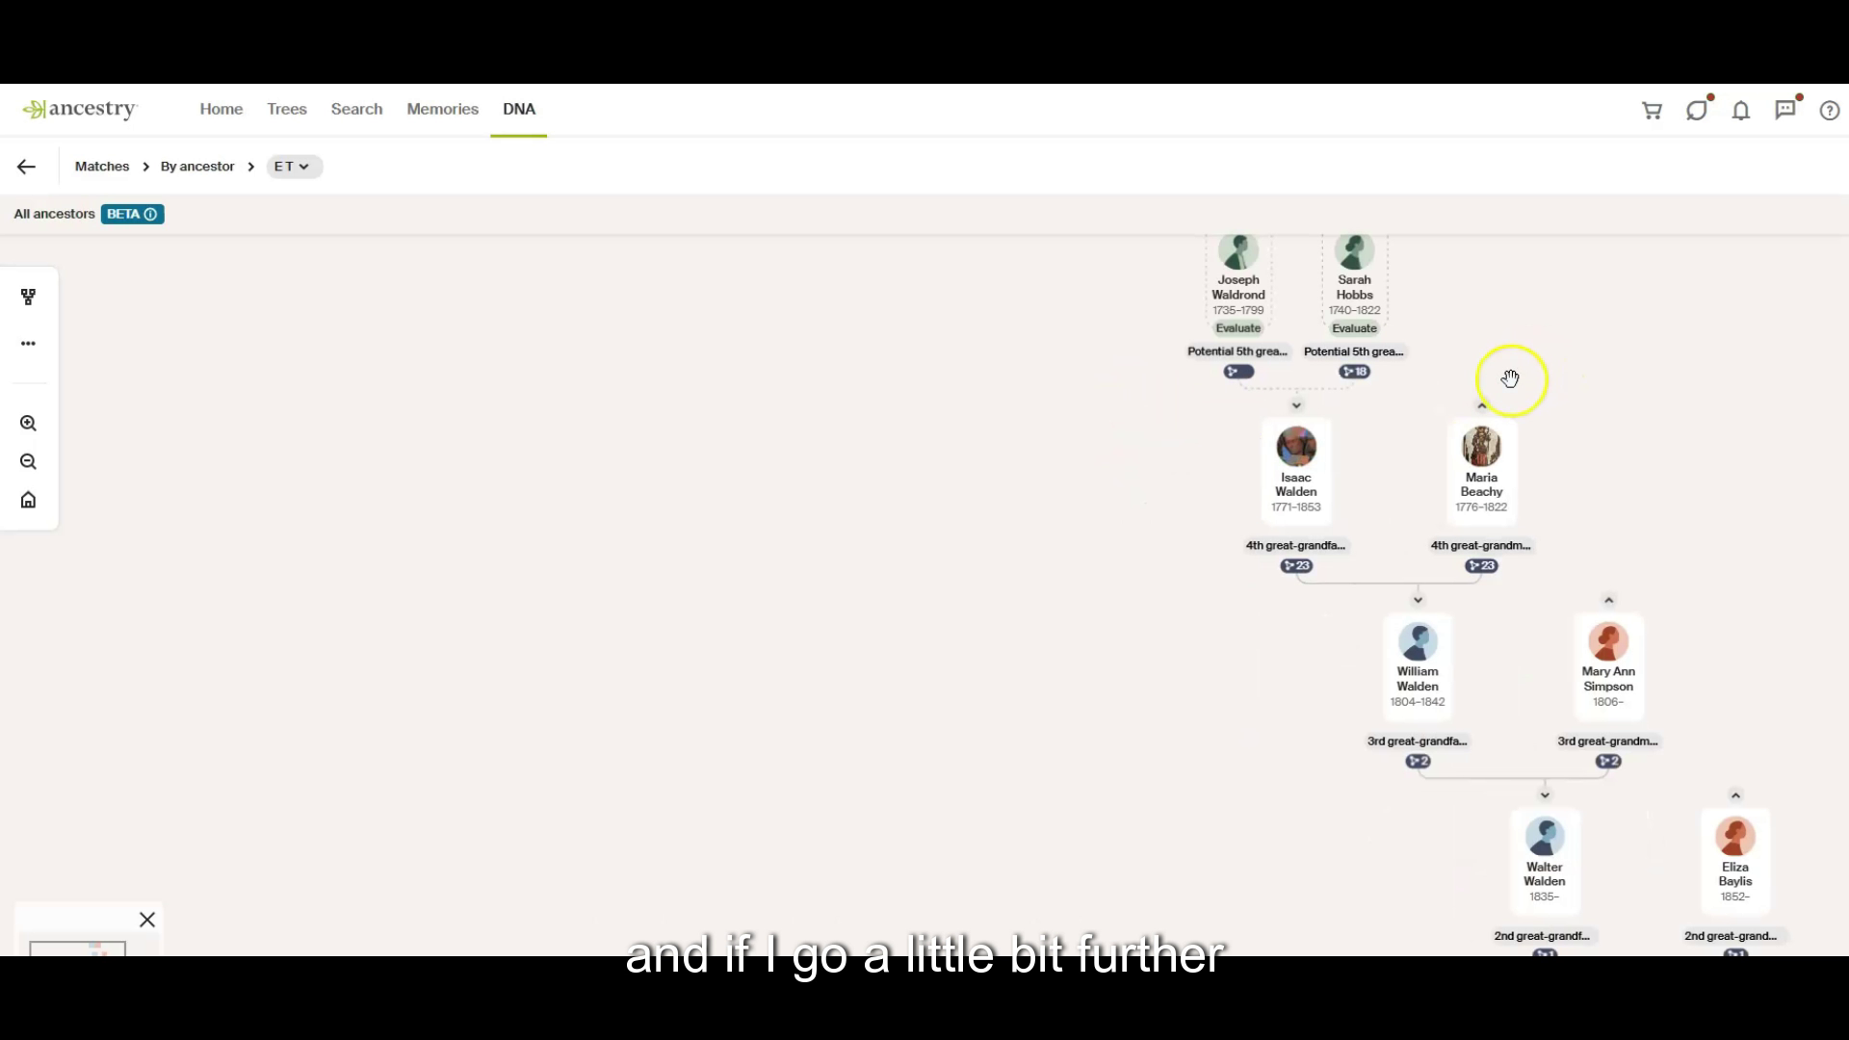
drag(1498, 376, 1501, 396)
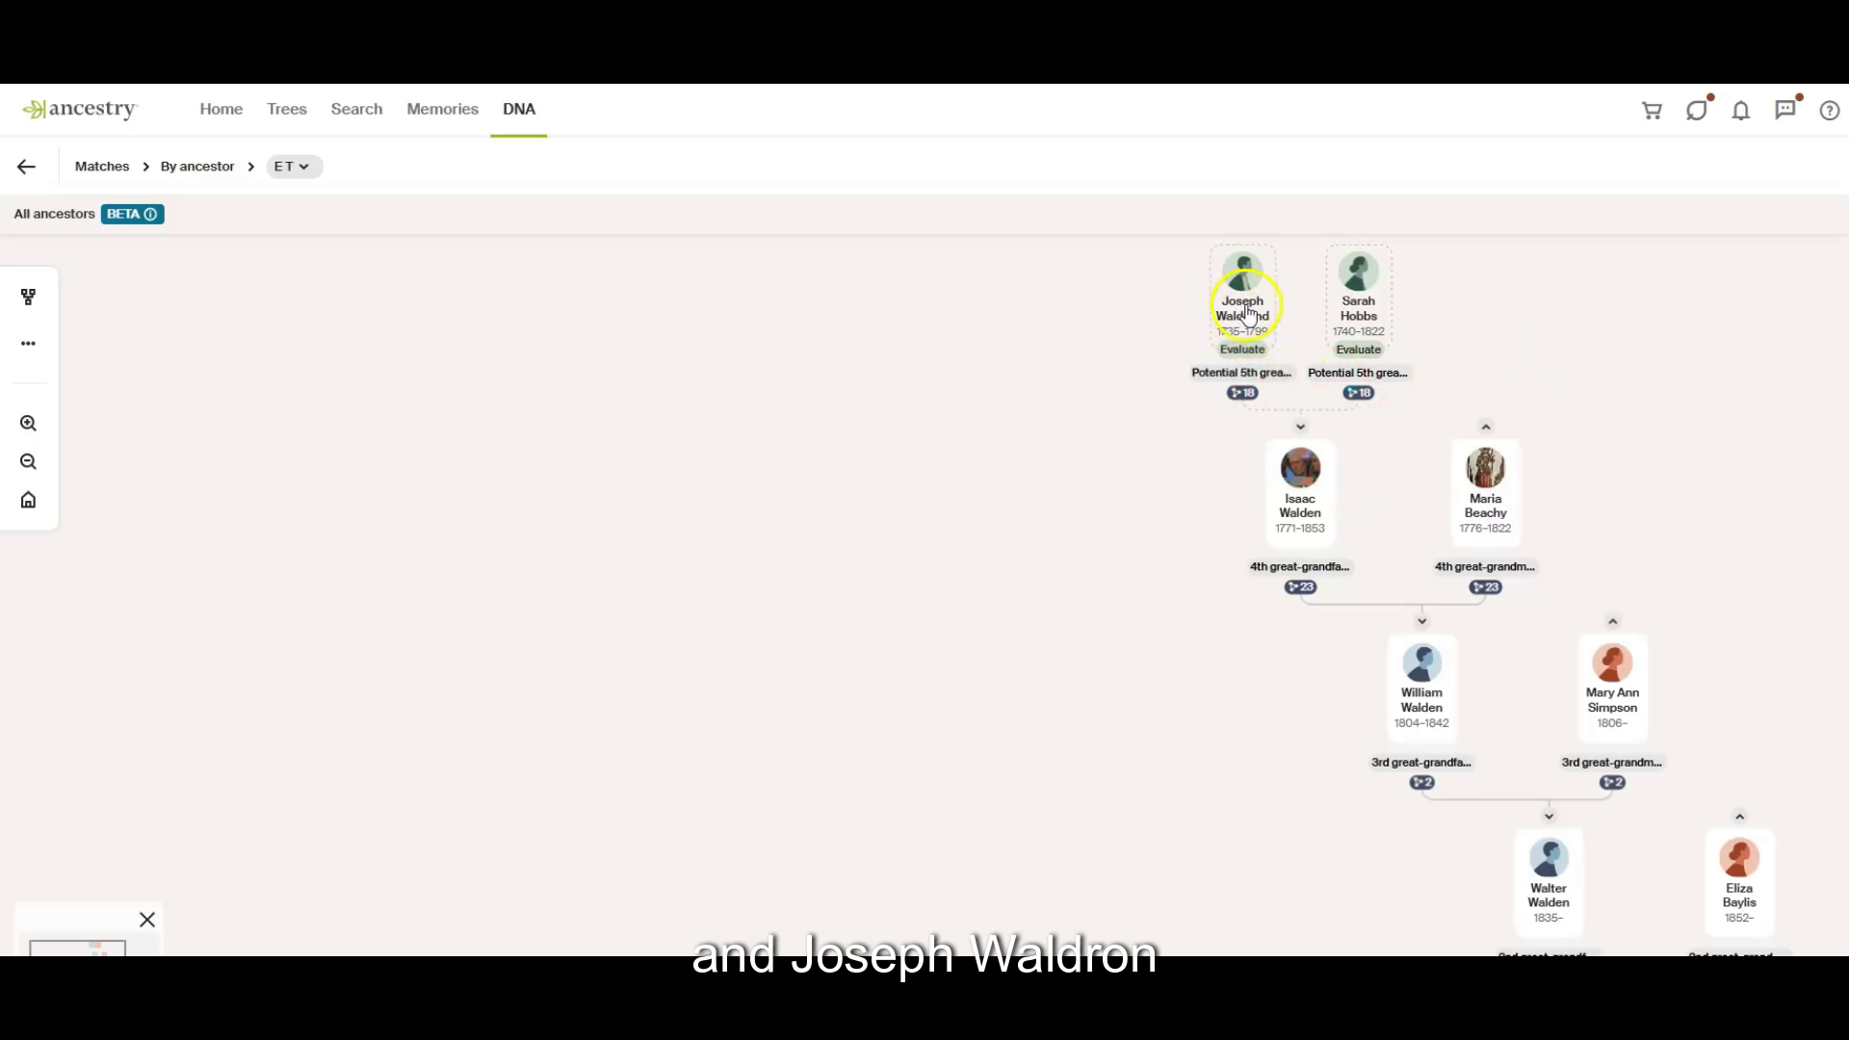
mouse_move(1385, 401)
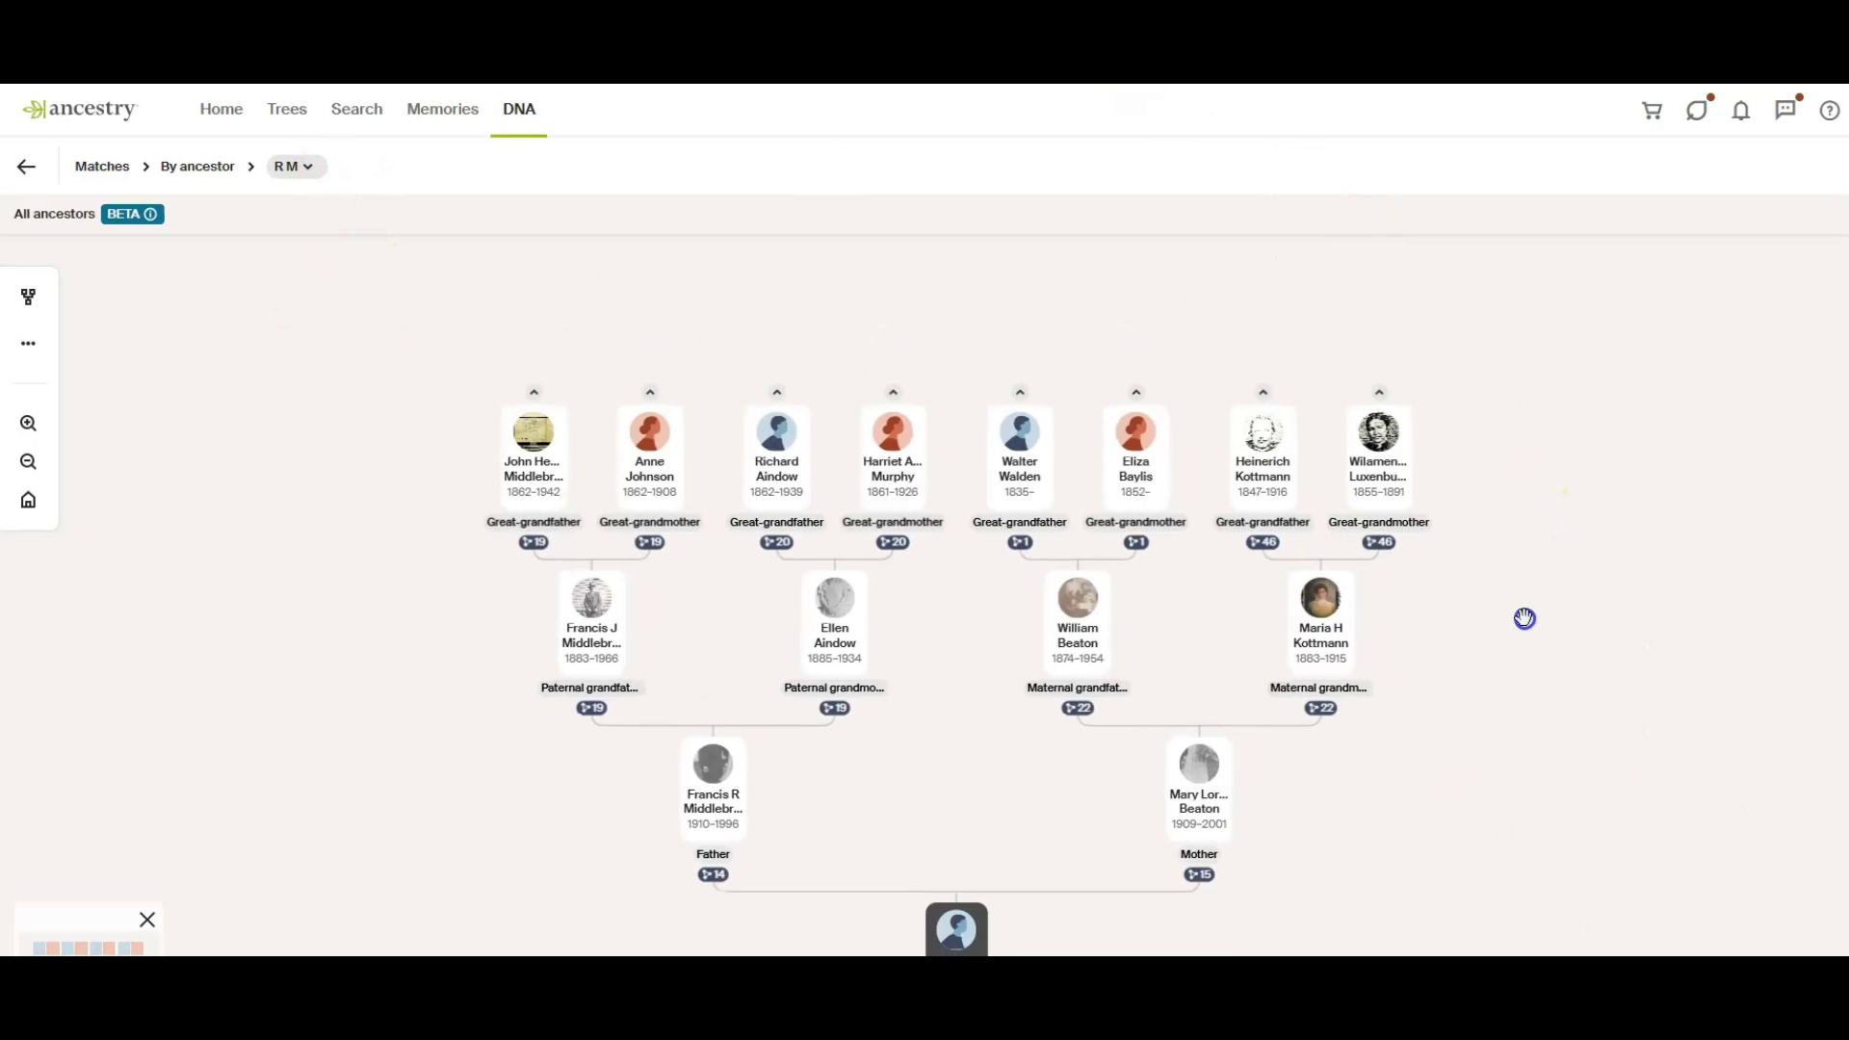
In the second tester's ThruLines, expand the maternal great-grandfather's paternal line to the potential 4th great-grandparents and check each generation's DNA matches
drag(1524, 618, 1617, 615)
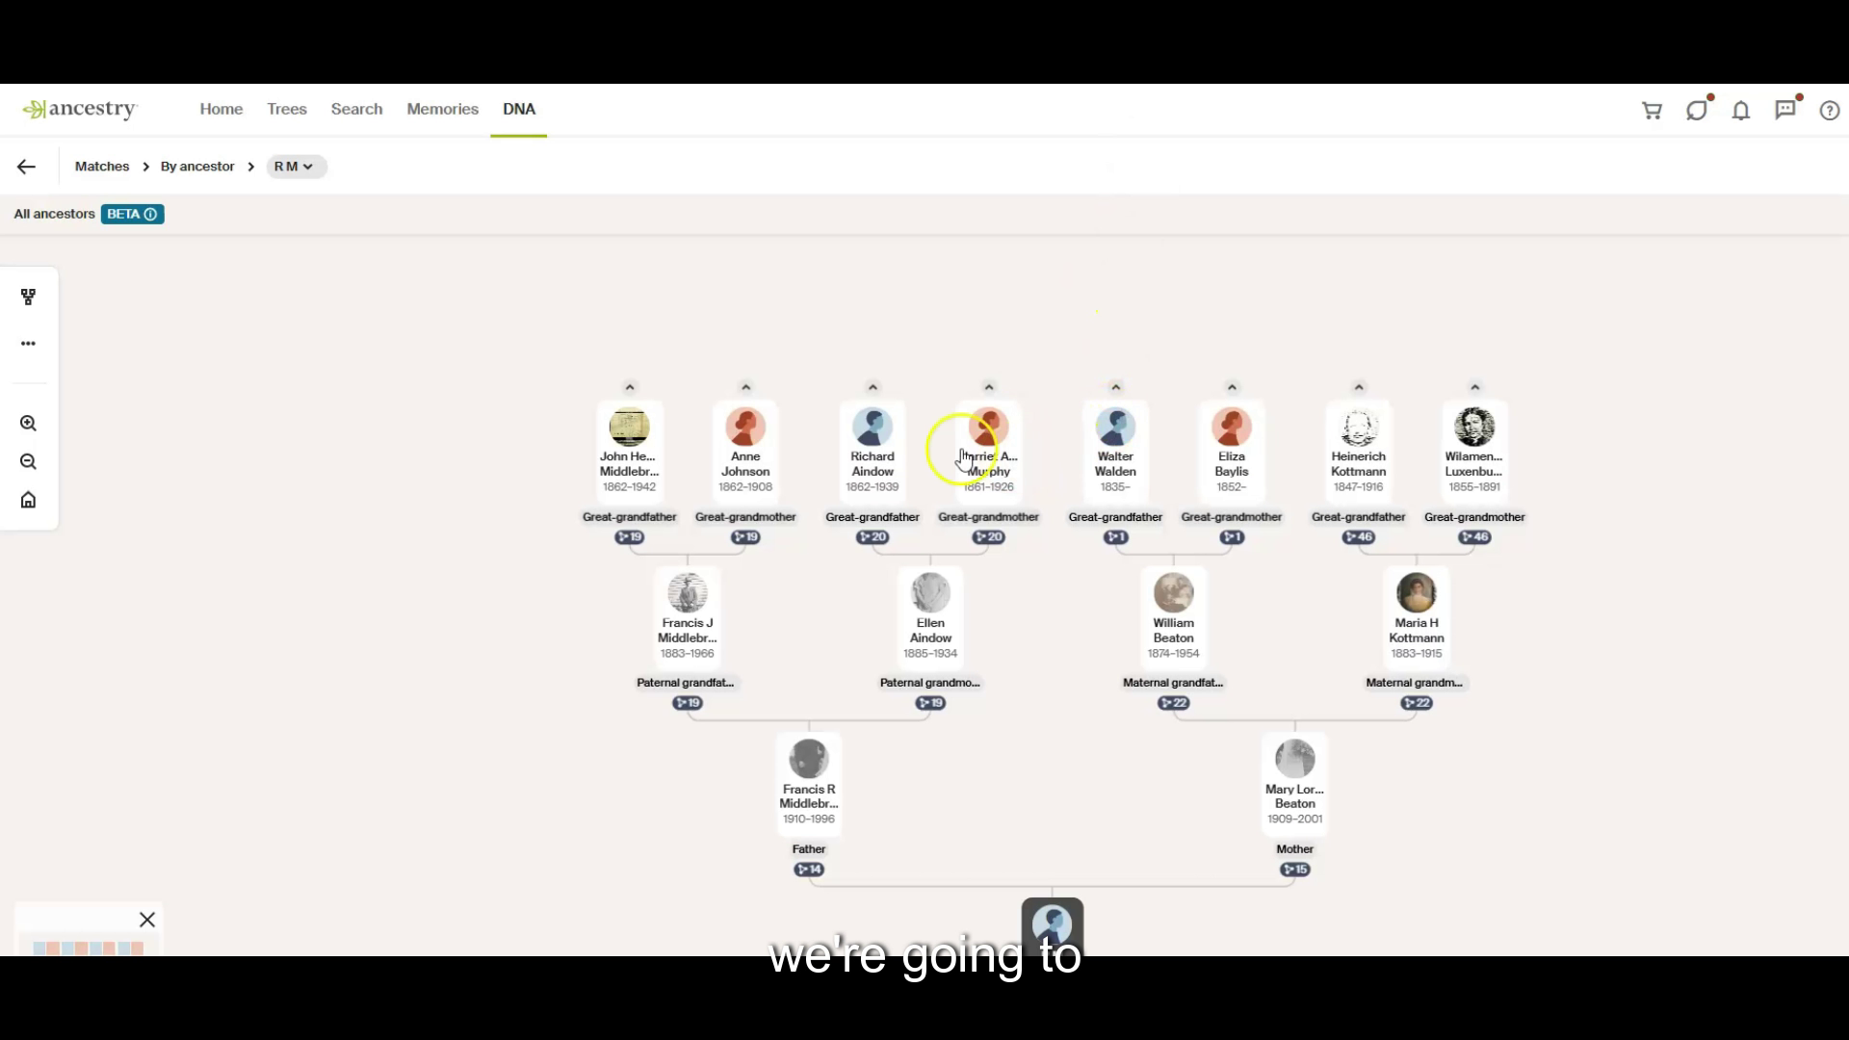
click(1115, 387)
drag(1330, 384, 1345, 536)
mouse_move(1139, 523)
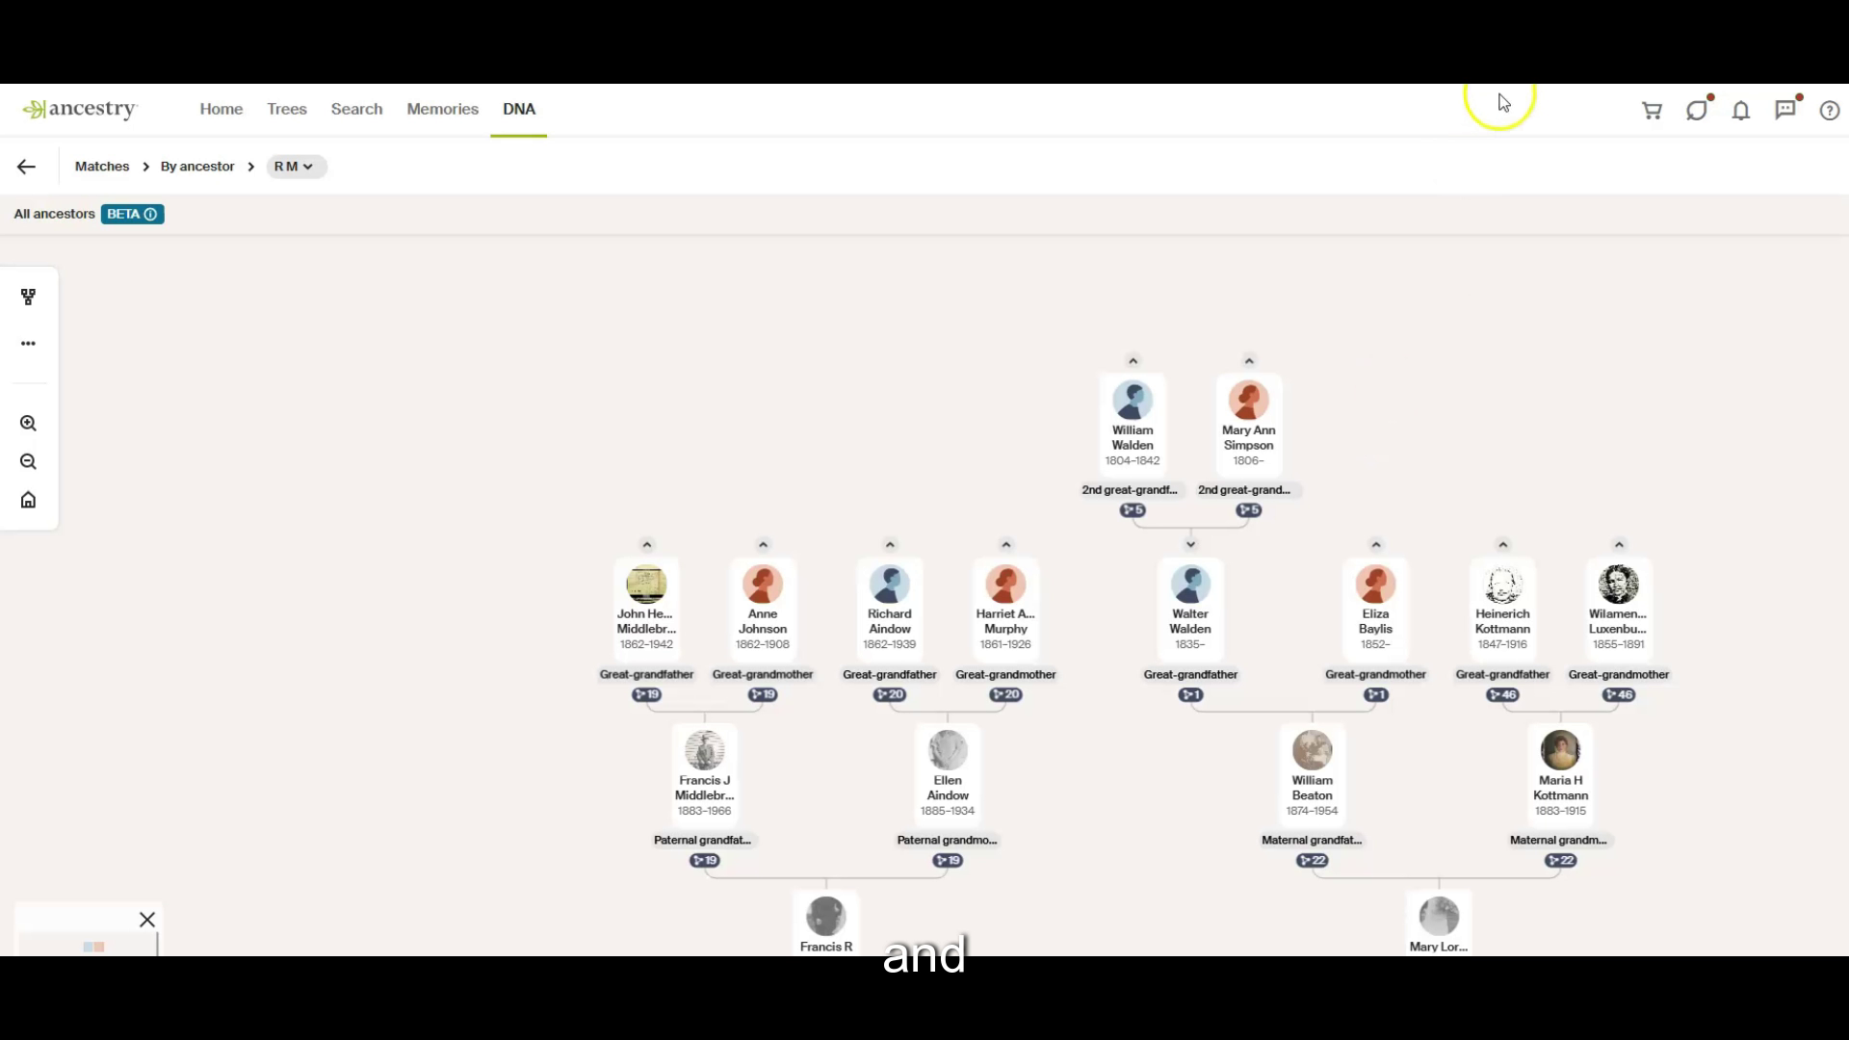
click(1130, 362)
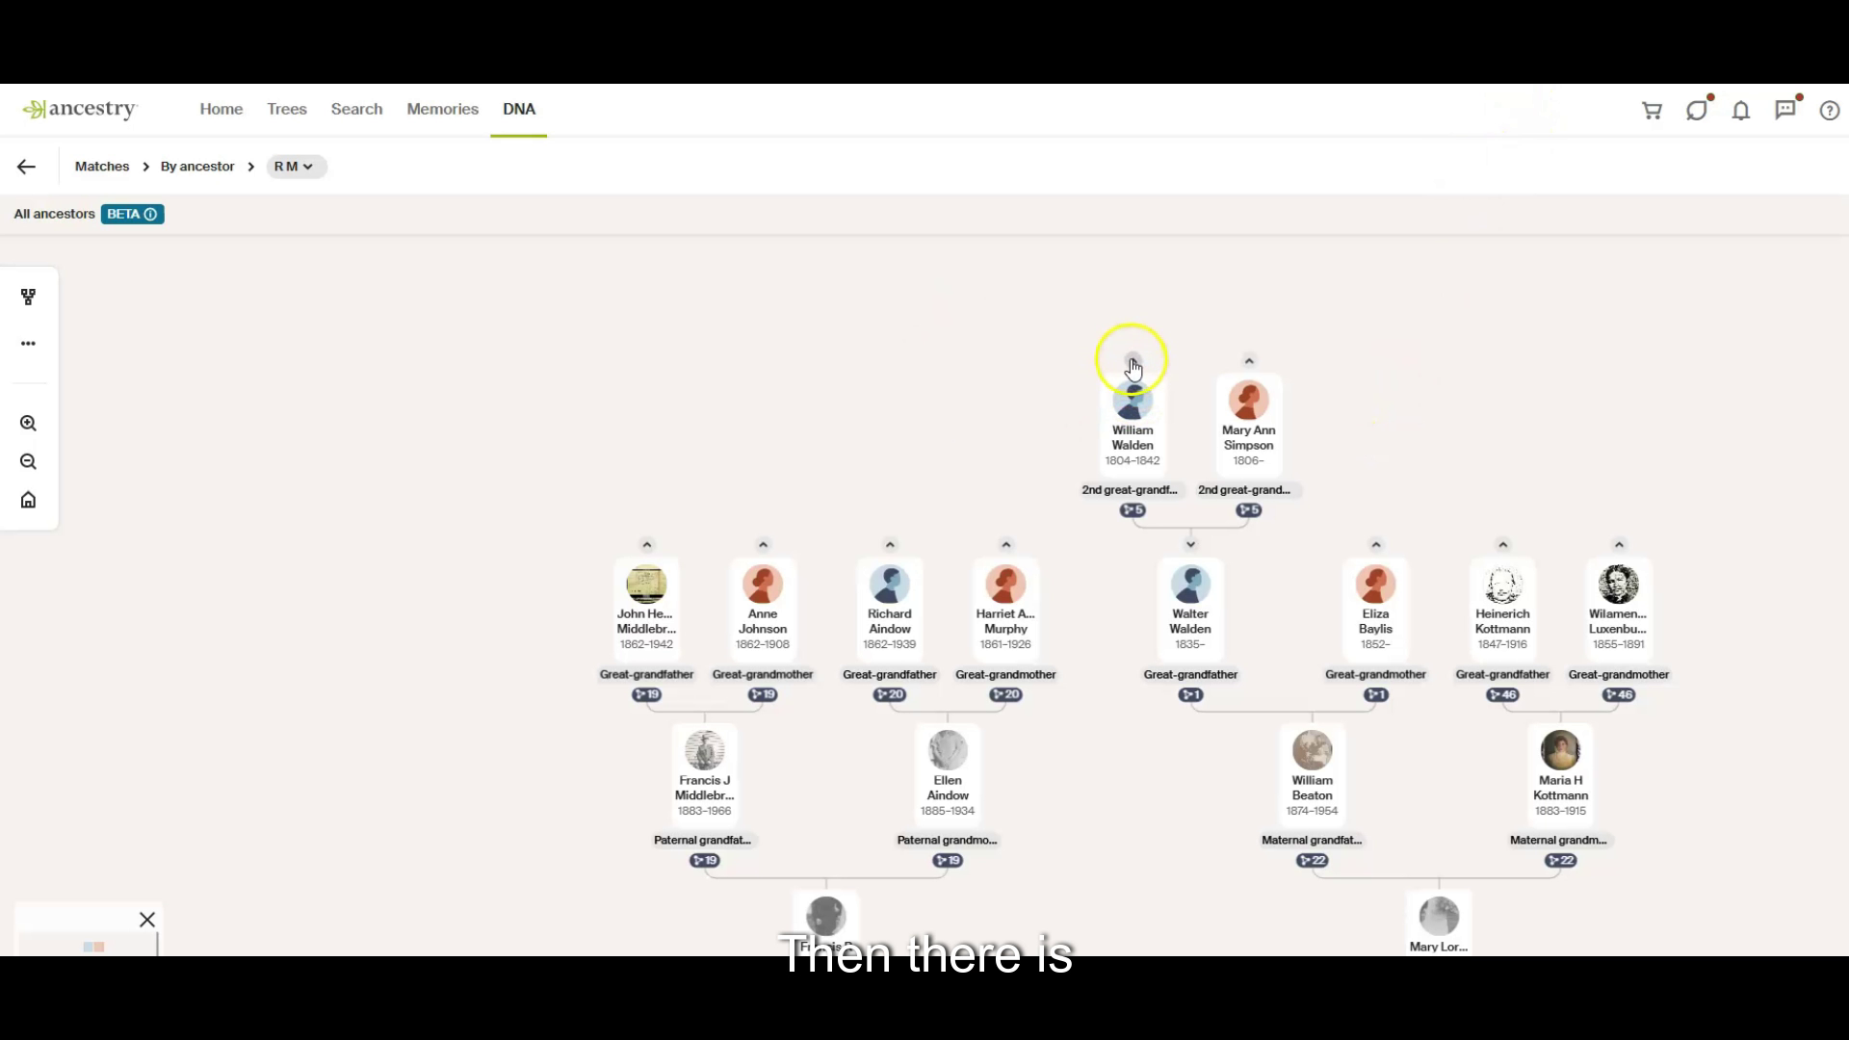
drag(1119, 392, 1106, 607)
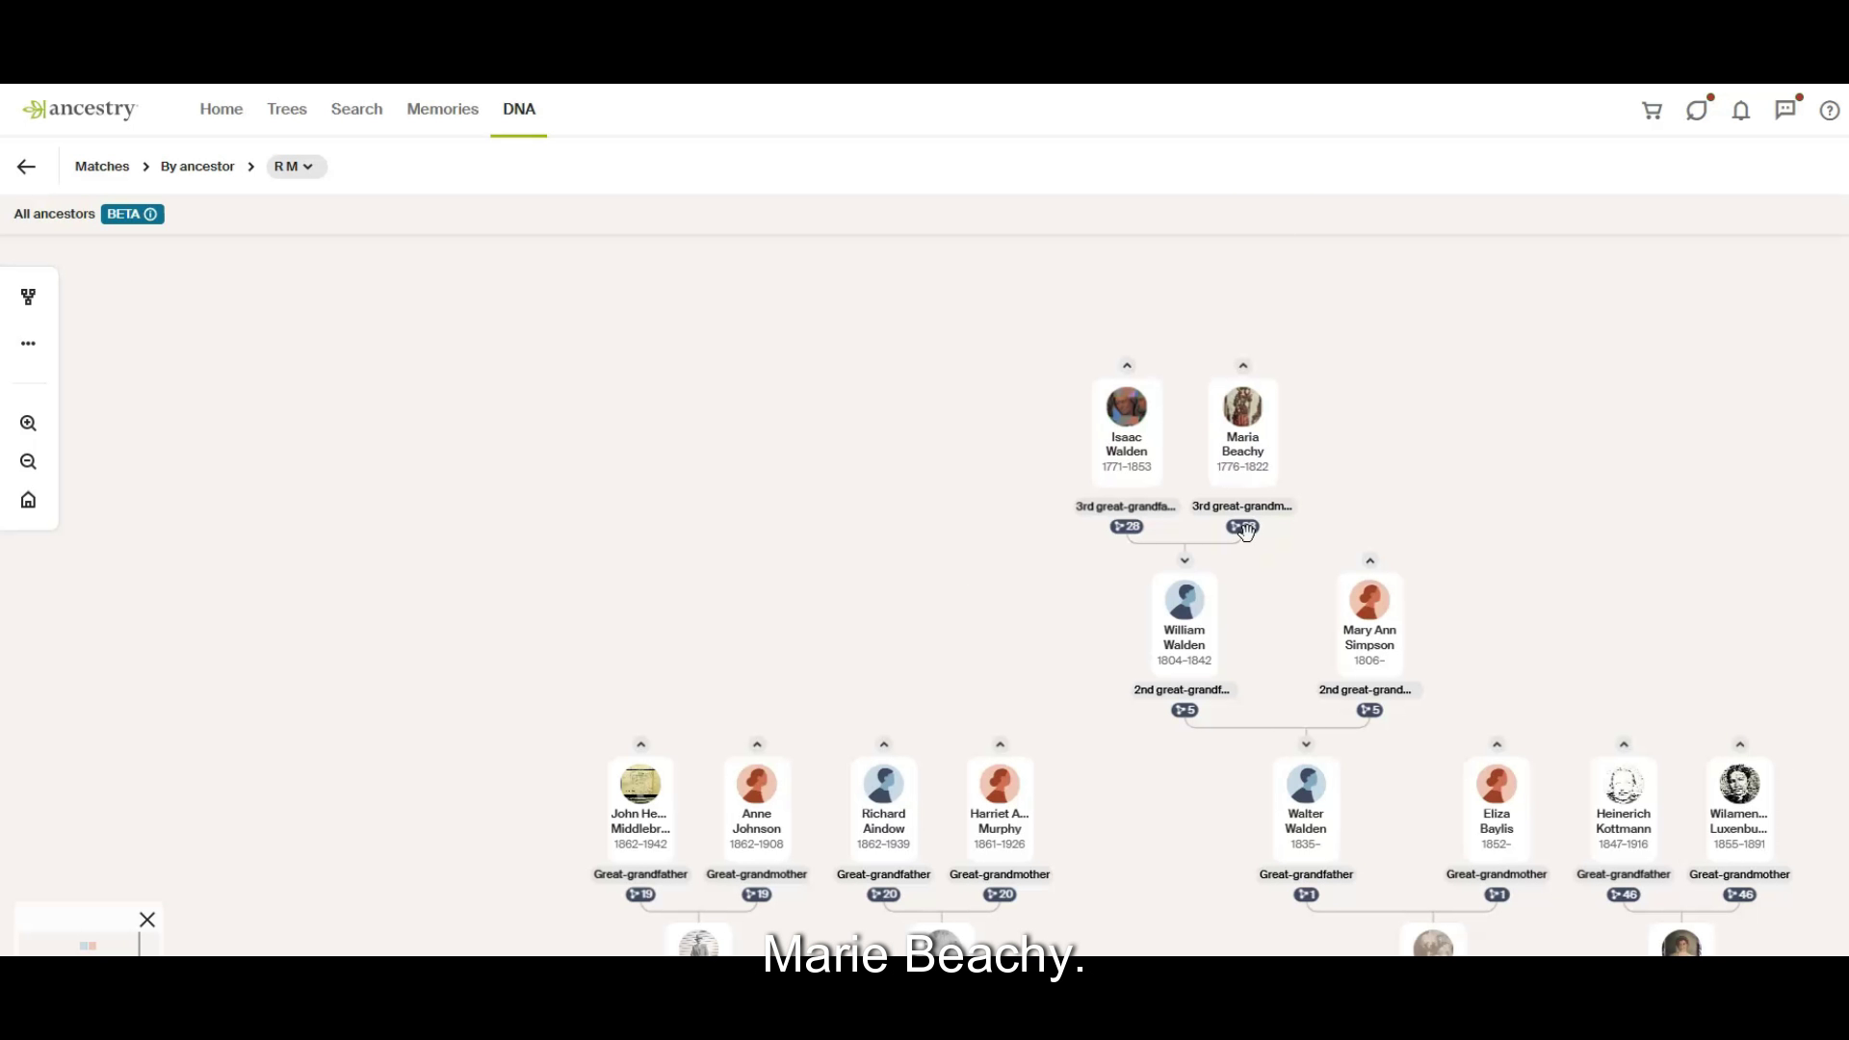
click(1126, 365)
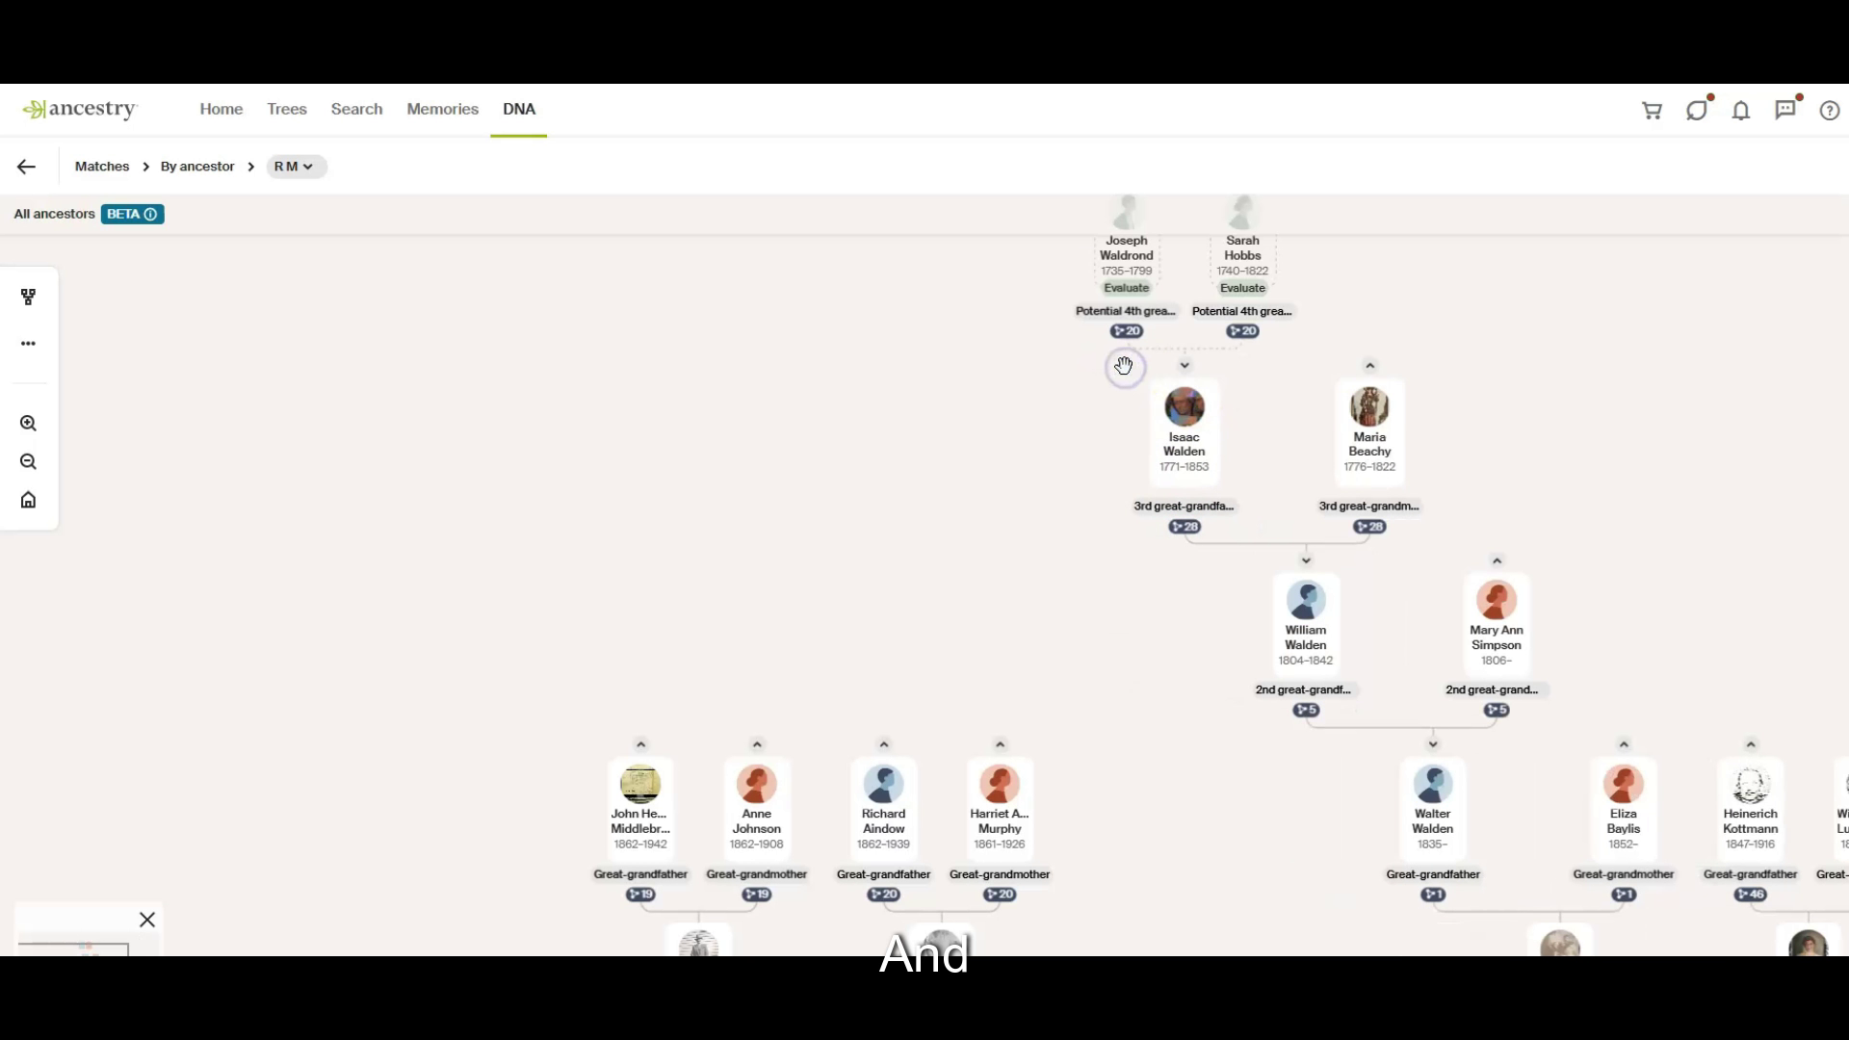
drag(1442, 320, 1490, 533)
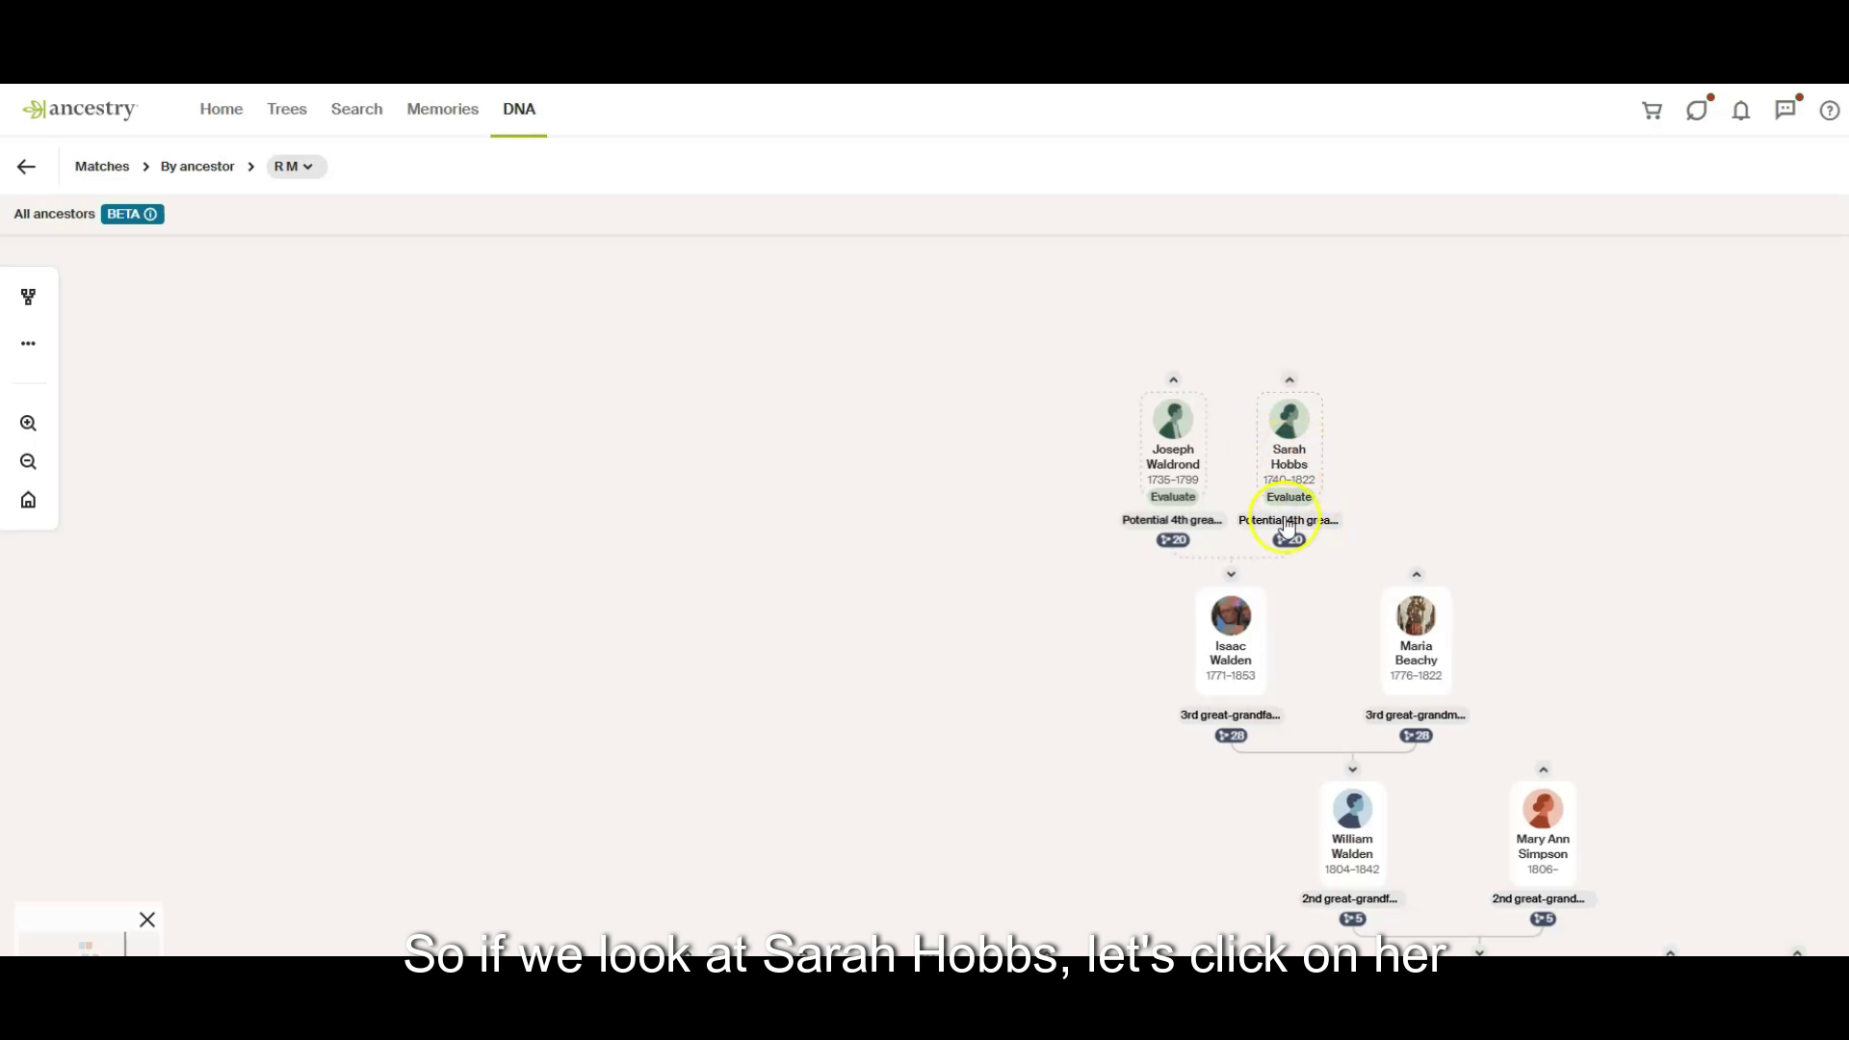
Review the potential 4th great-grandmother's life events, sources and DNA descendants, and close her details
click(1297, 465)
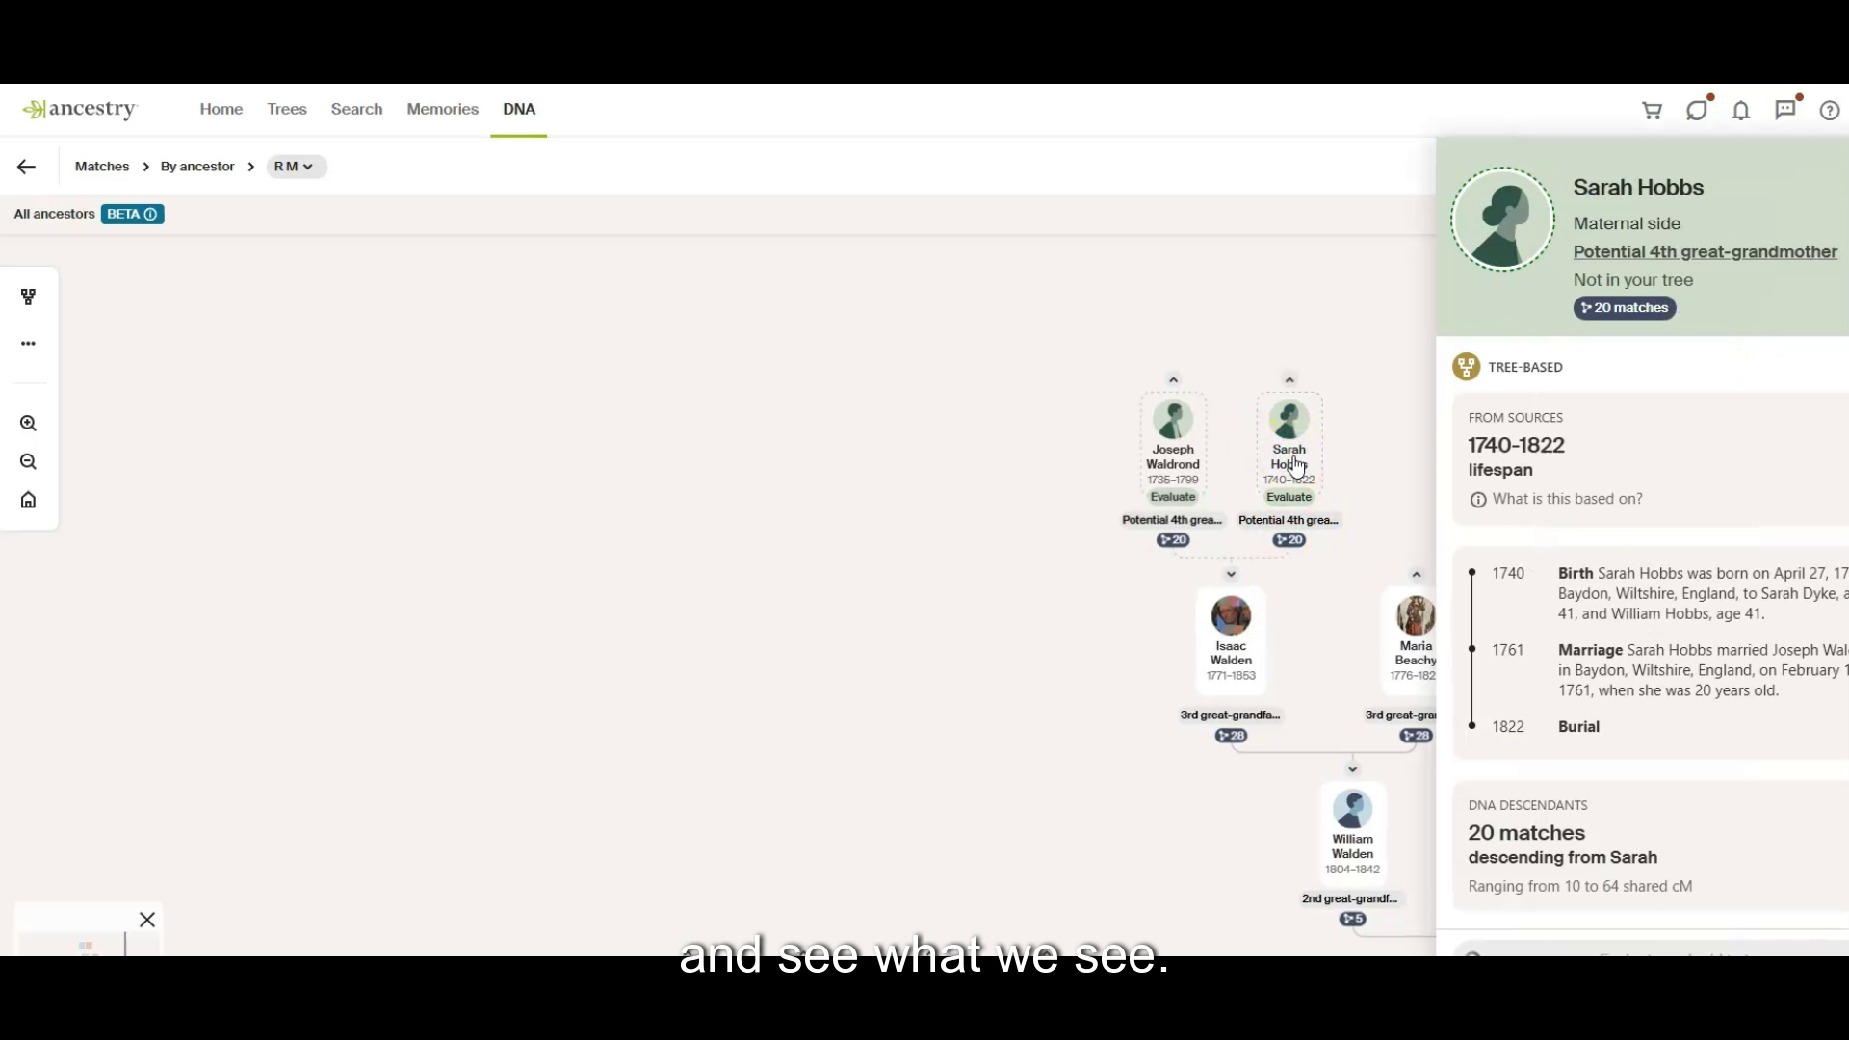
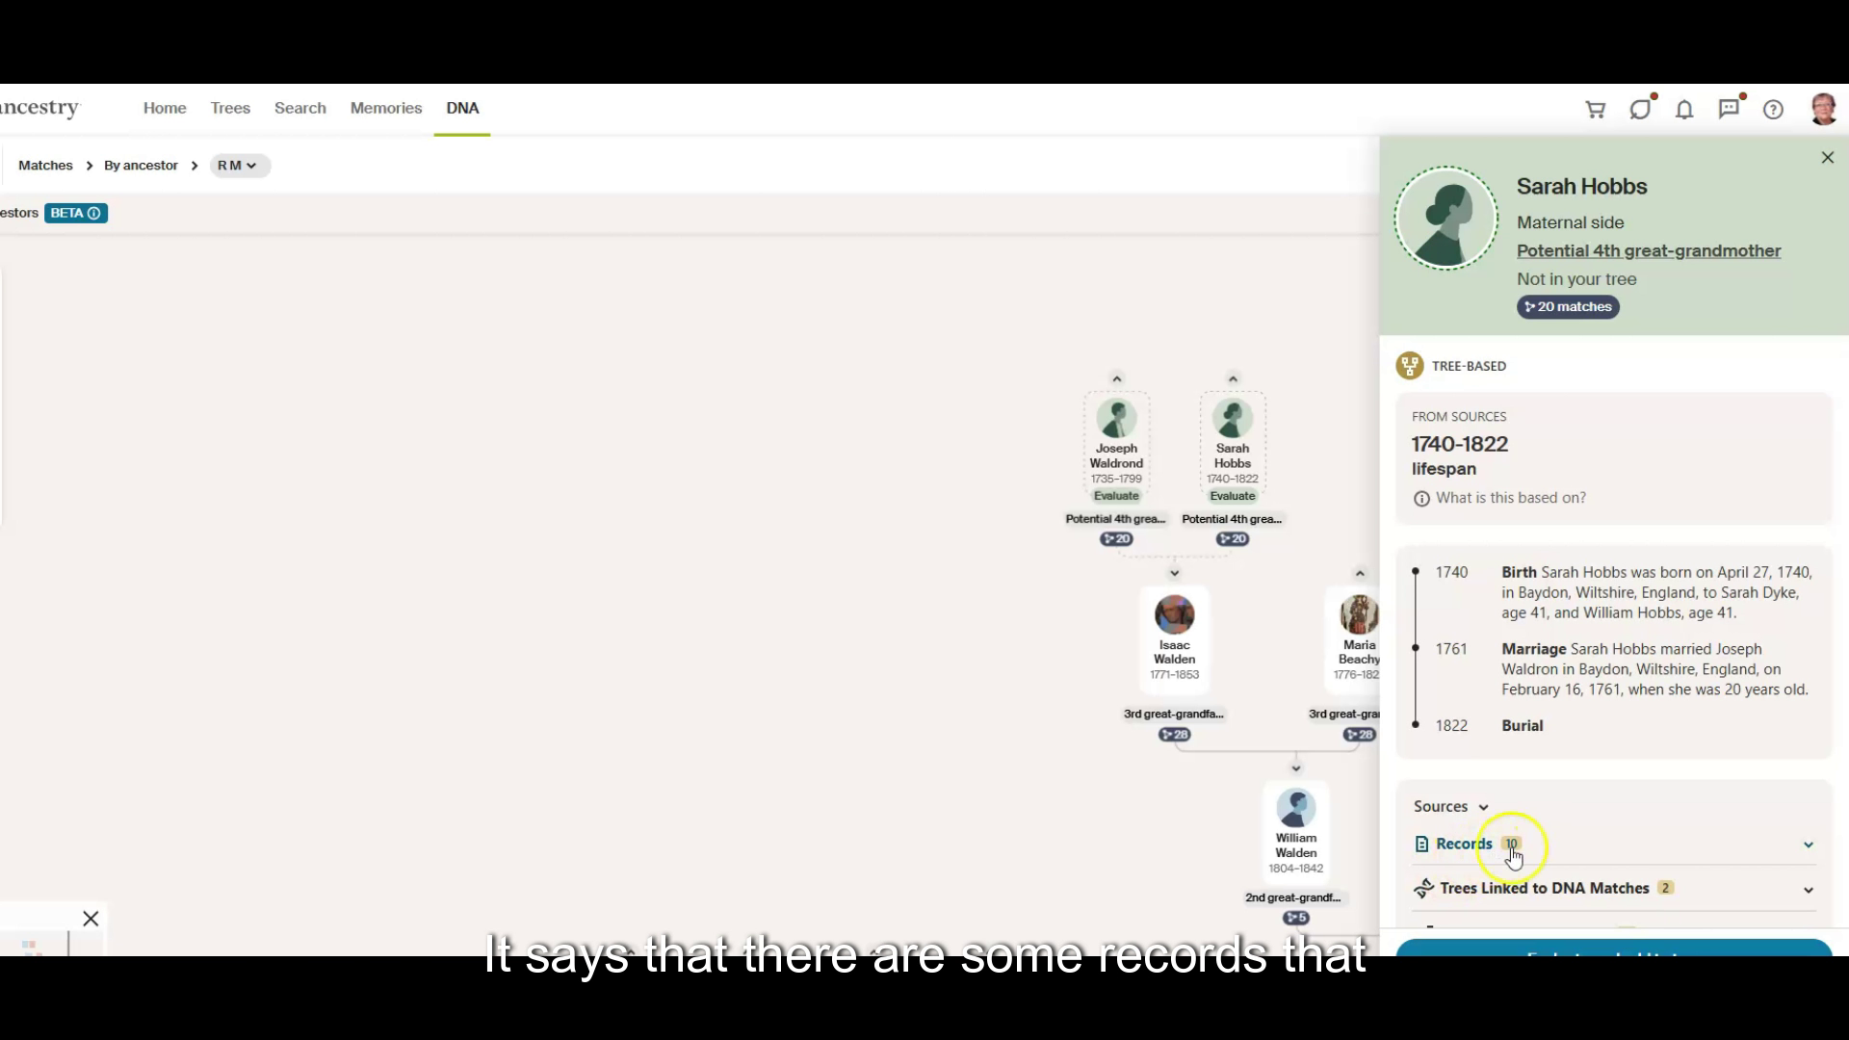
scroll(1806, 785, down, 3)
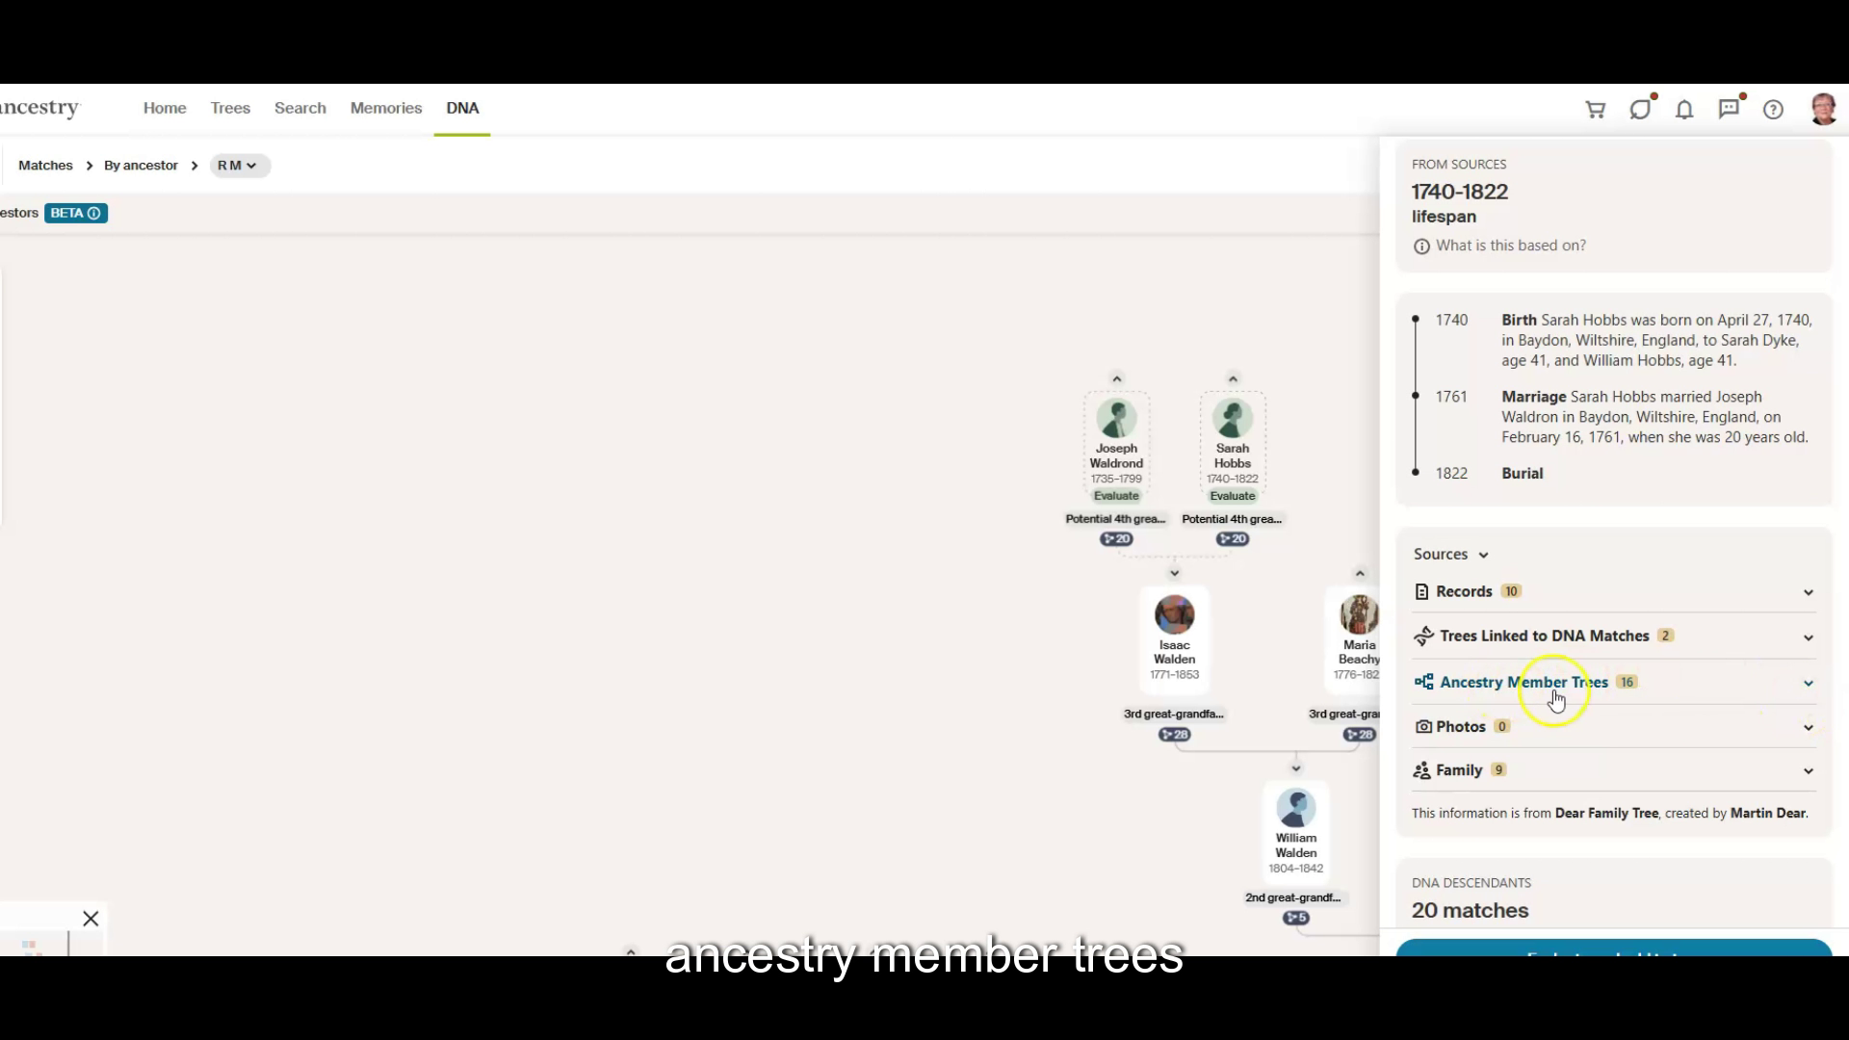
scroll(1606, 693, down, 1)
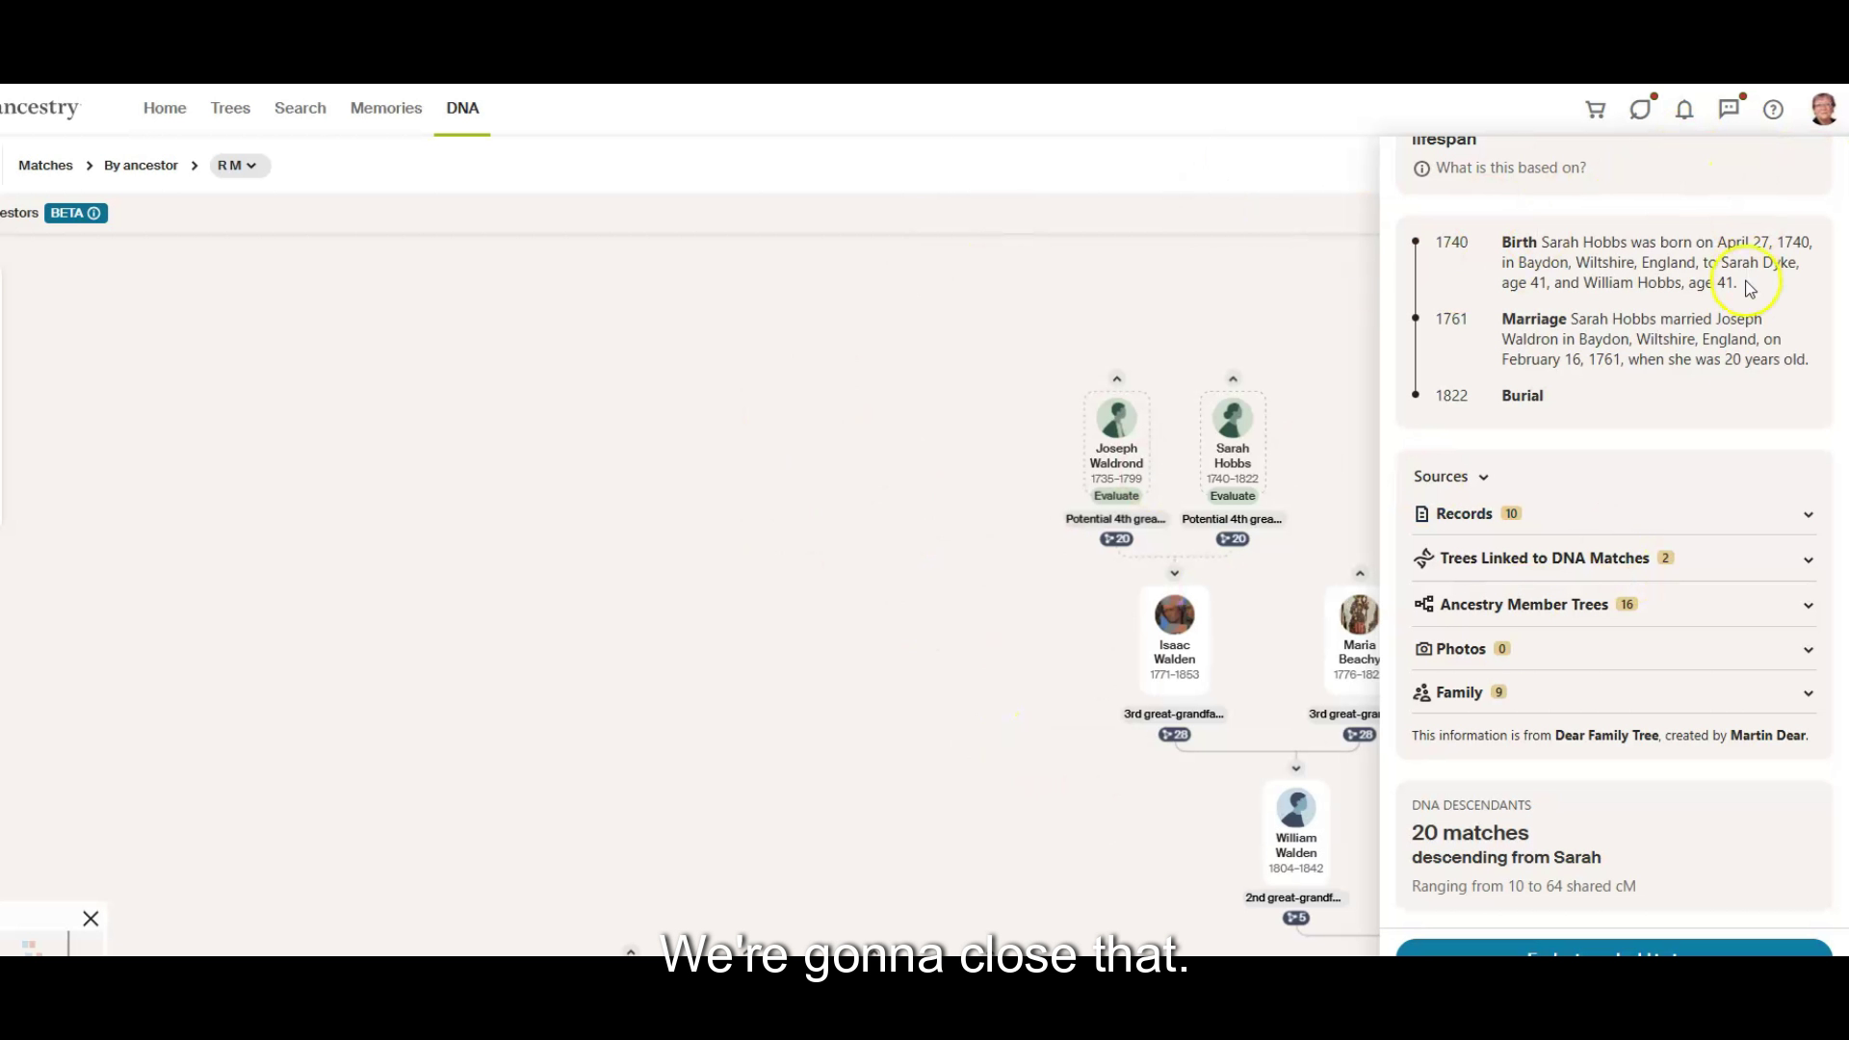
scroll(1749, 289, up, 4)
click(1827, 155)
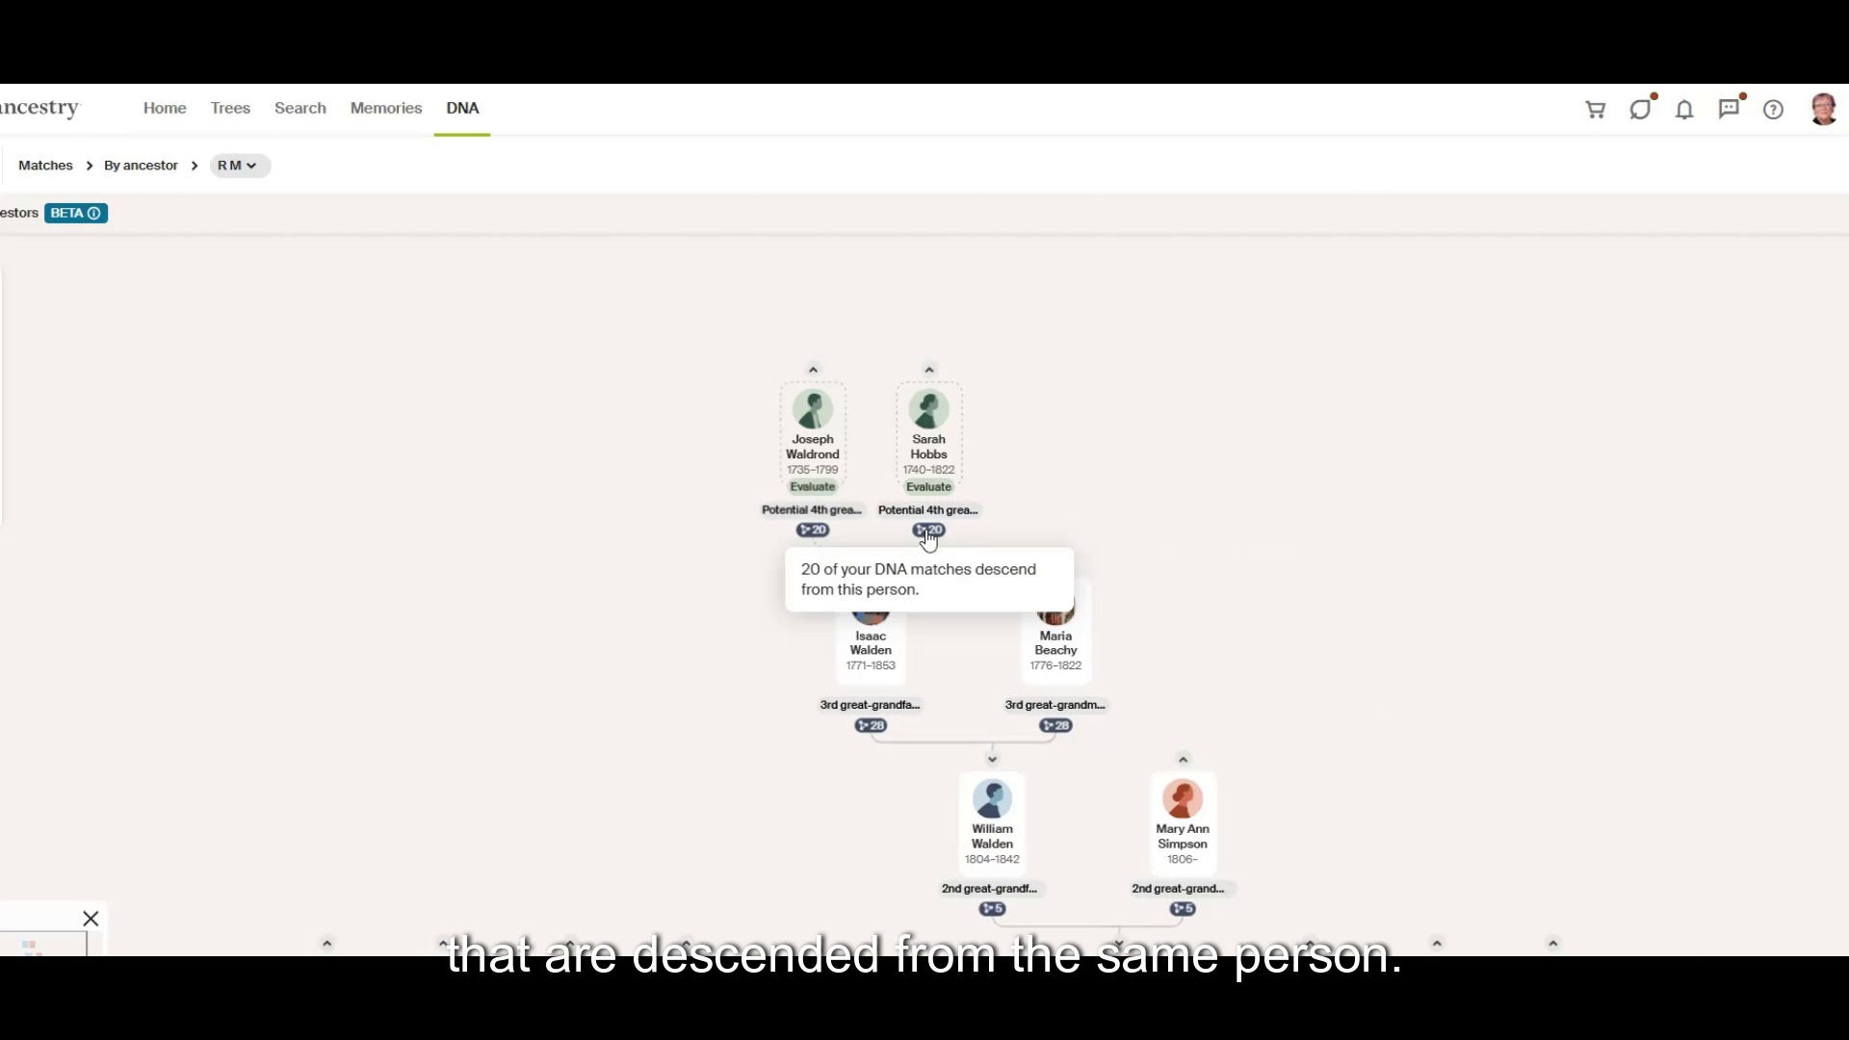
Open the relationship paths of the matches descending from the potential 4th great-grandmother and survey the descendant lines of her children
click(927, 530)
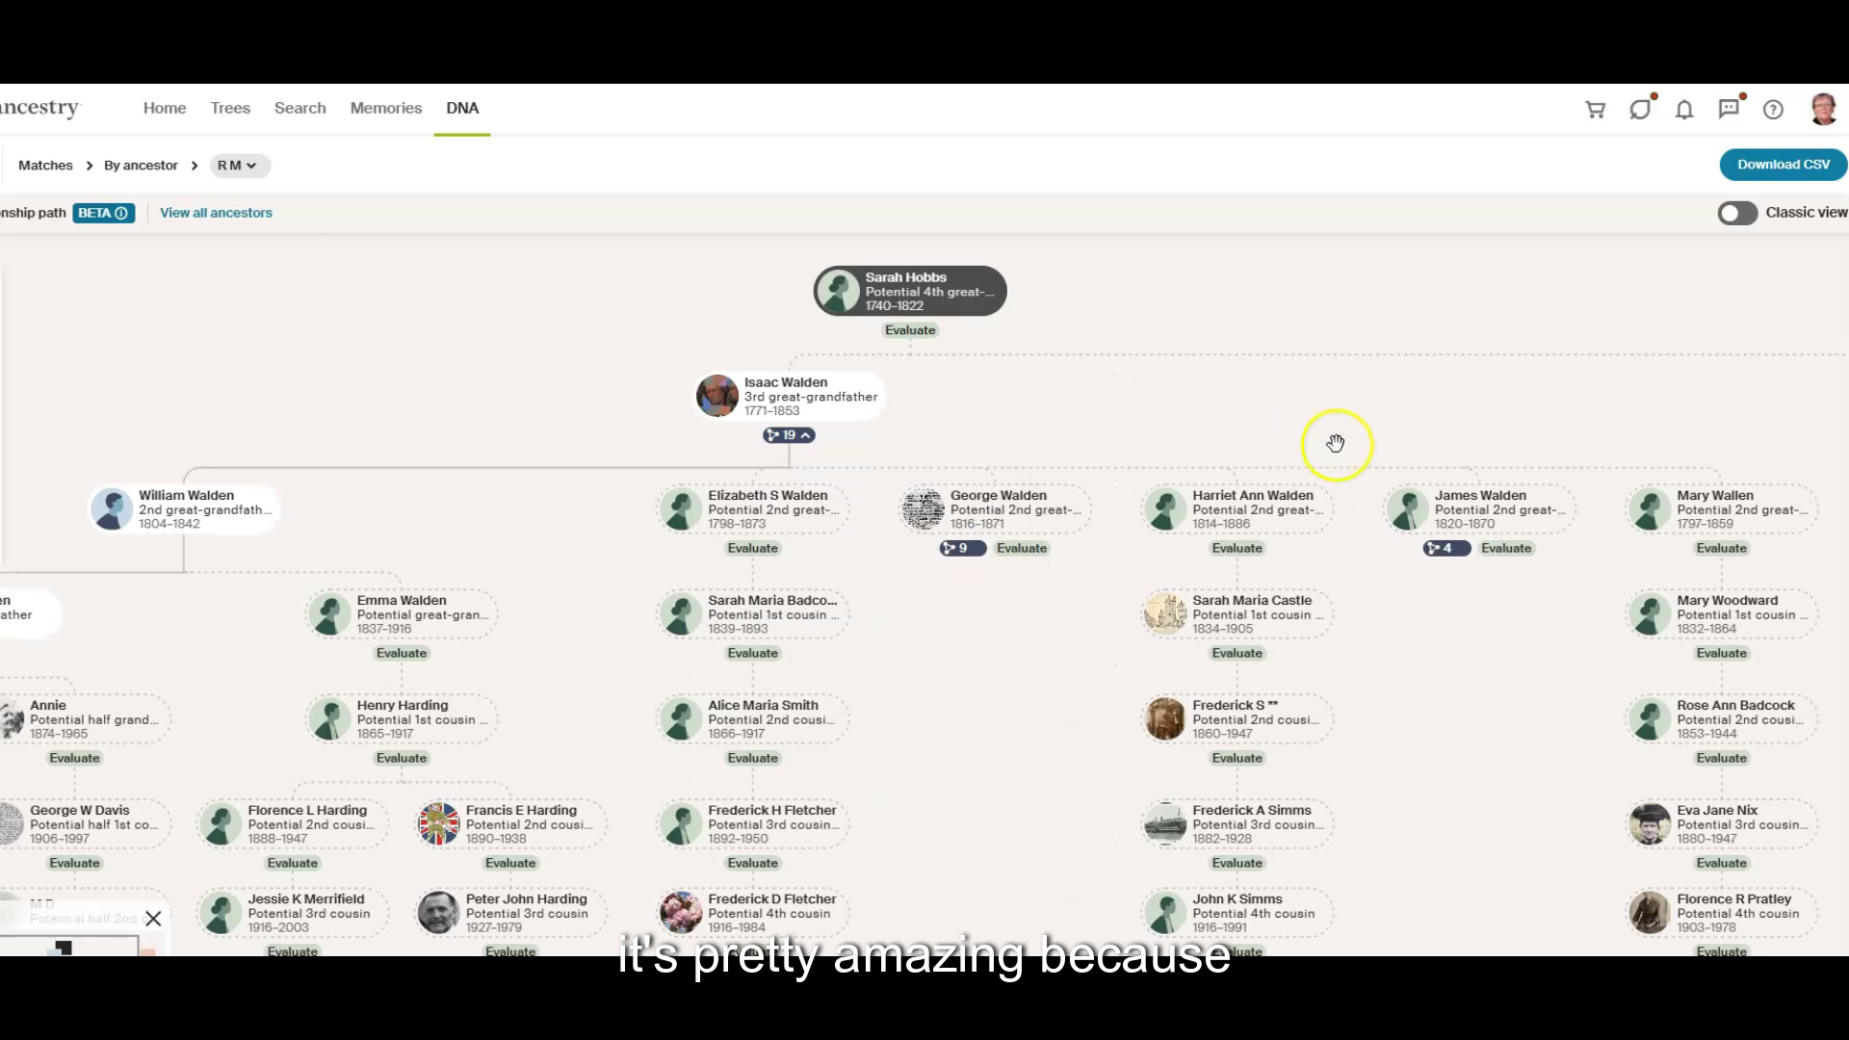
scroll(1200, 383, down, 4)
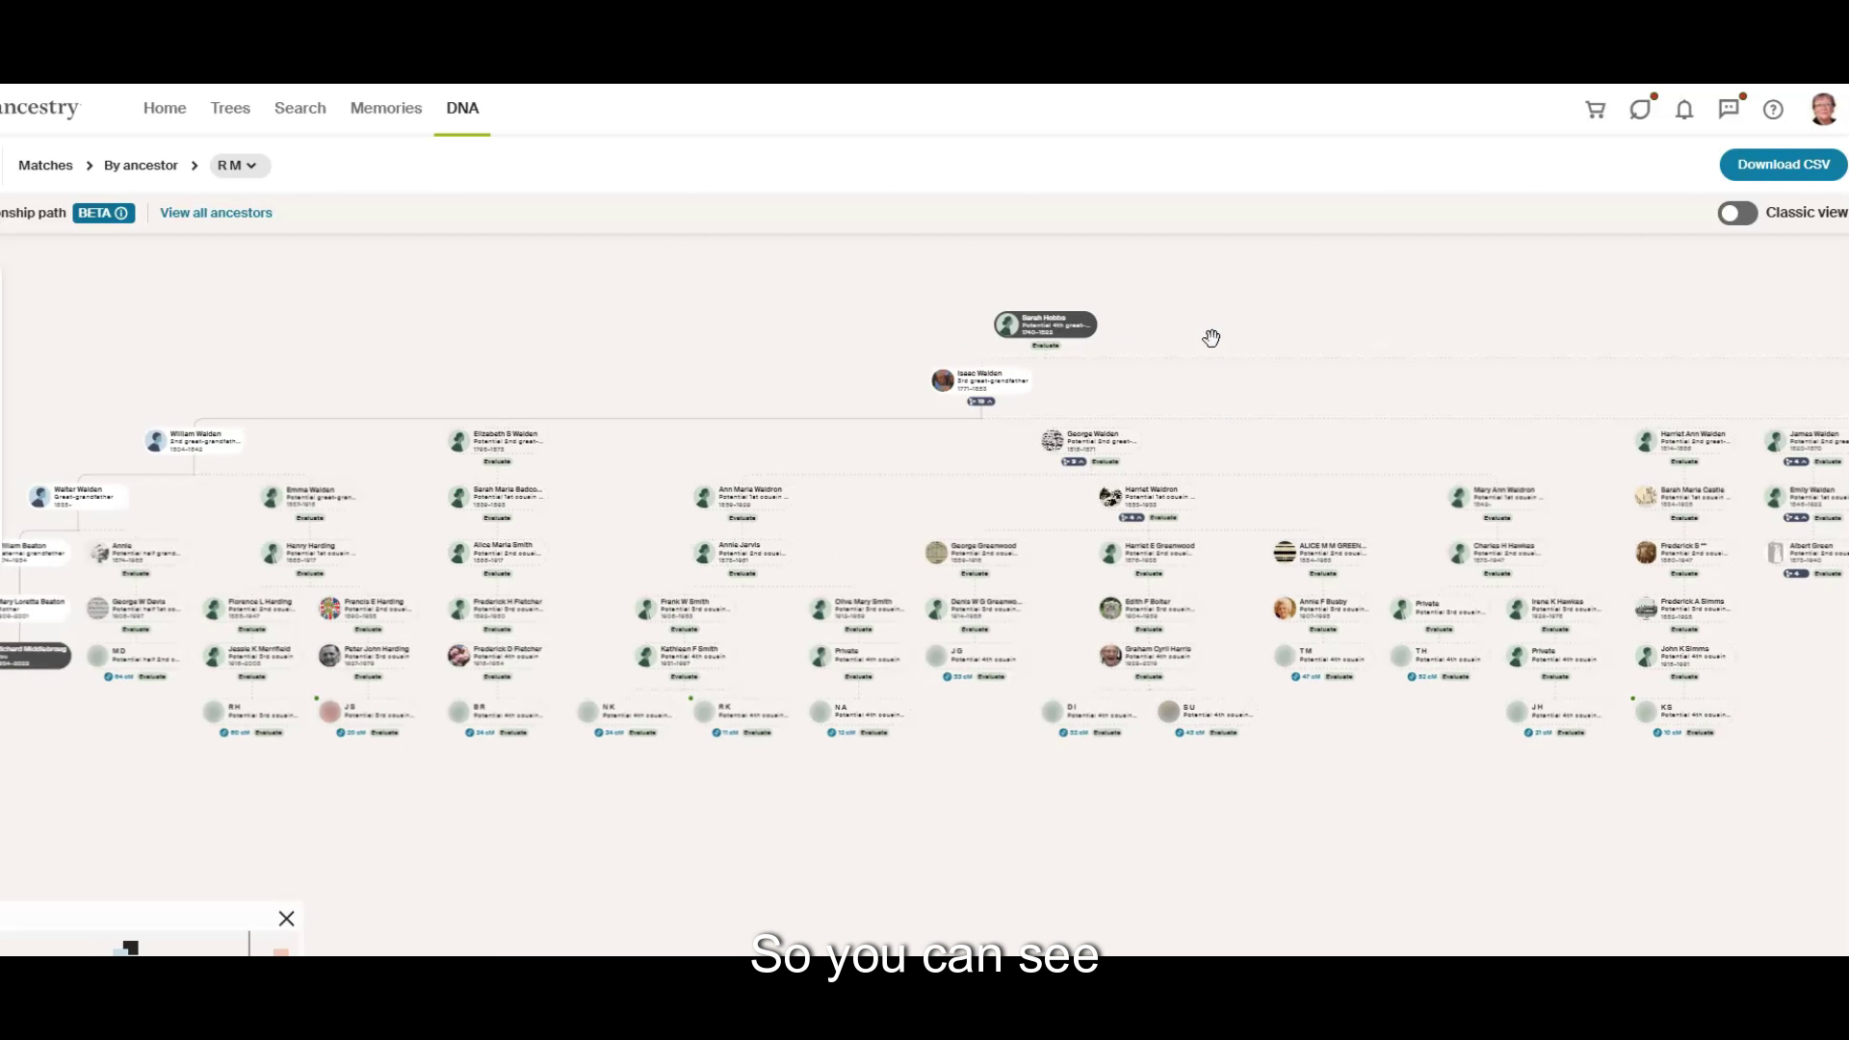
scroll(1209, 338, down, 1)
scroll(1220, 335, down, 1)
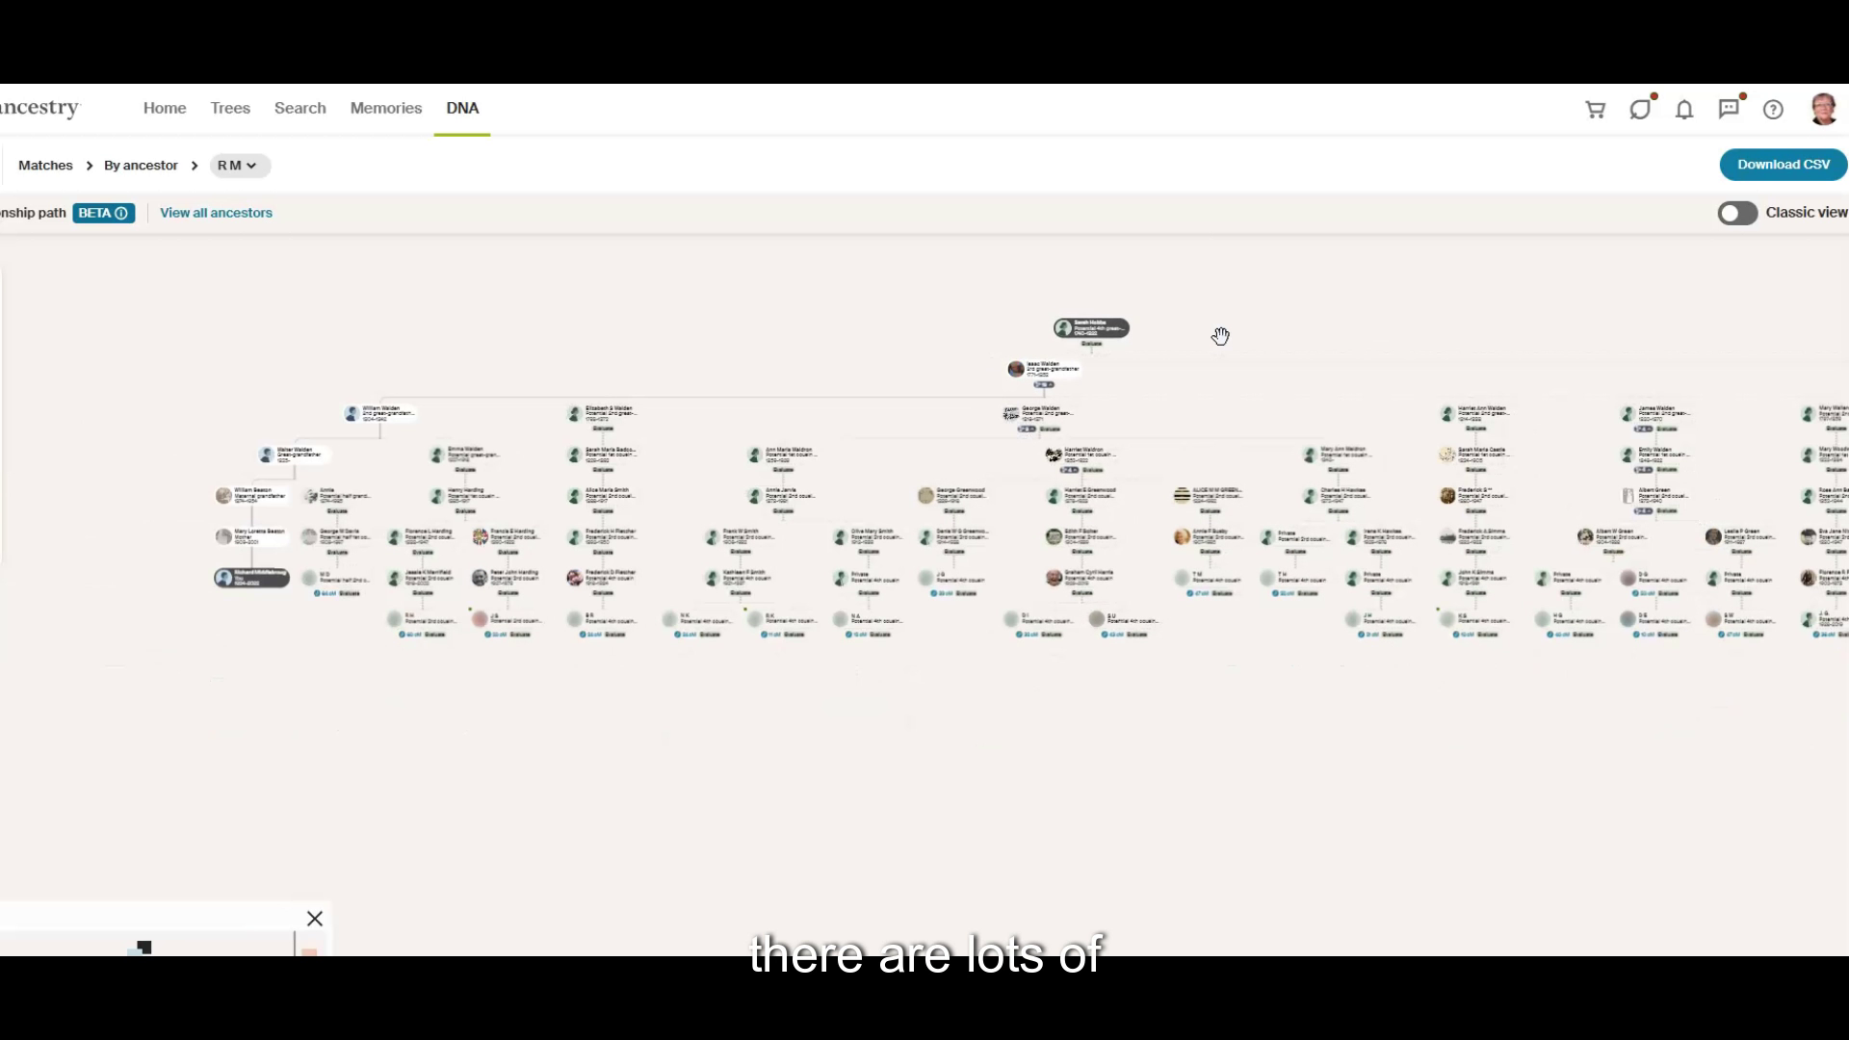
scroll(1220, 335, down, 2)
scroll(1133, 426, up, 1)
scroll(1133, 427, up, 2)
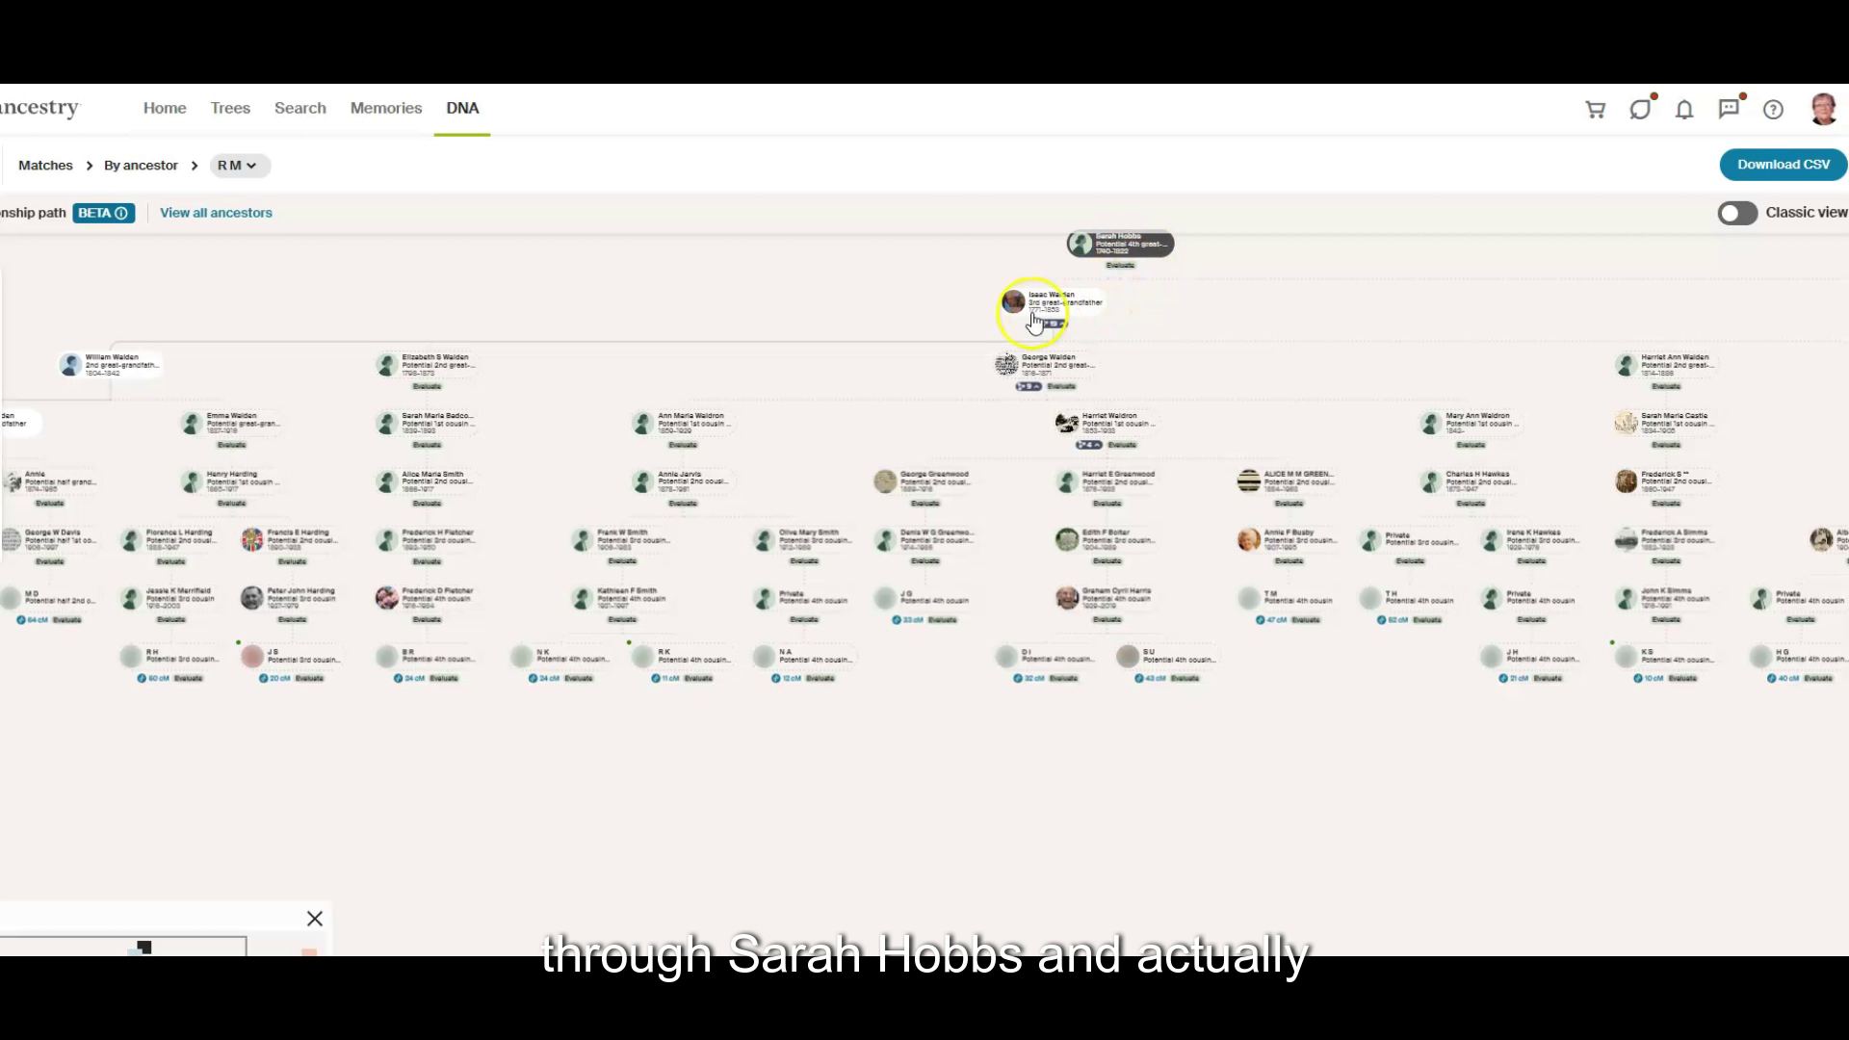
drag(780, 363, 269, 421)
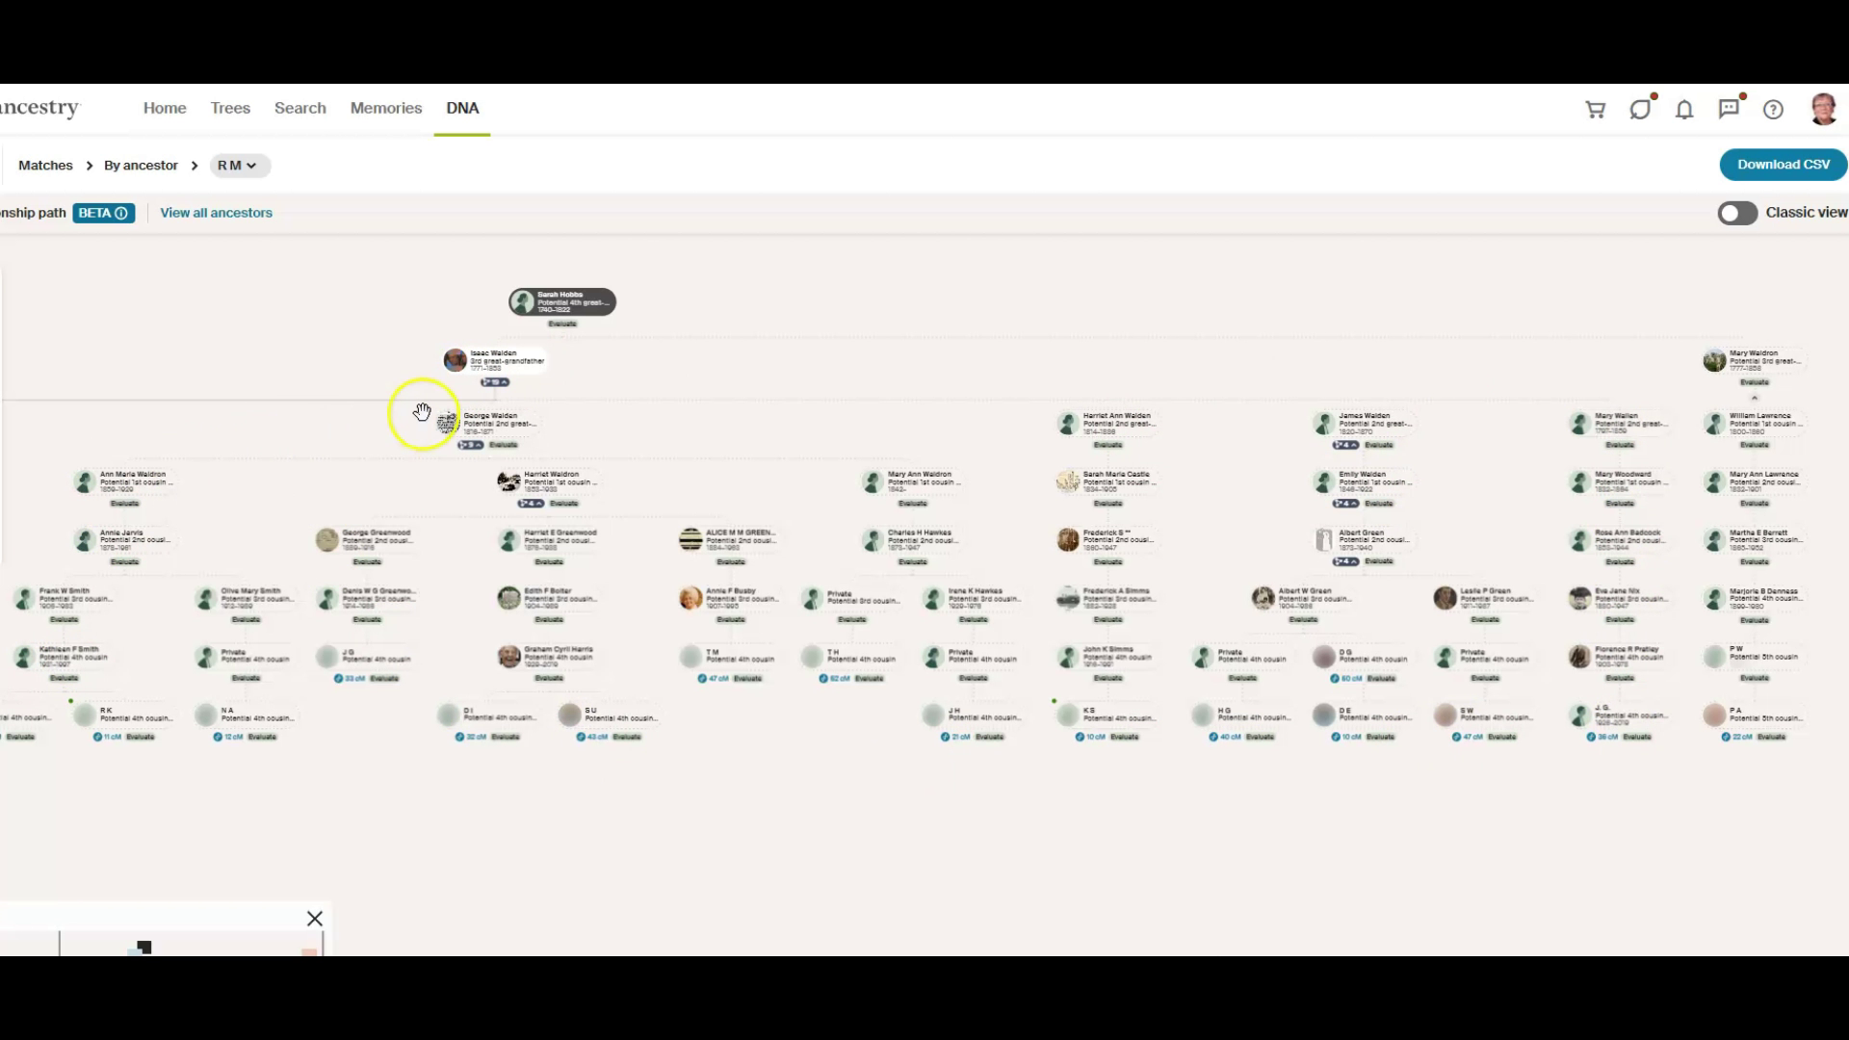
drag(318, 446, 701, 408)
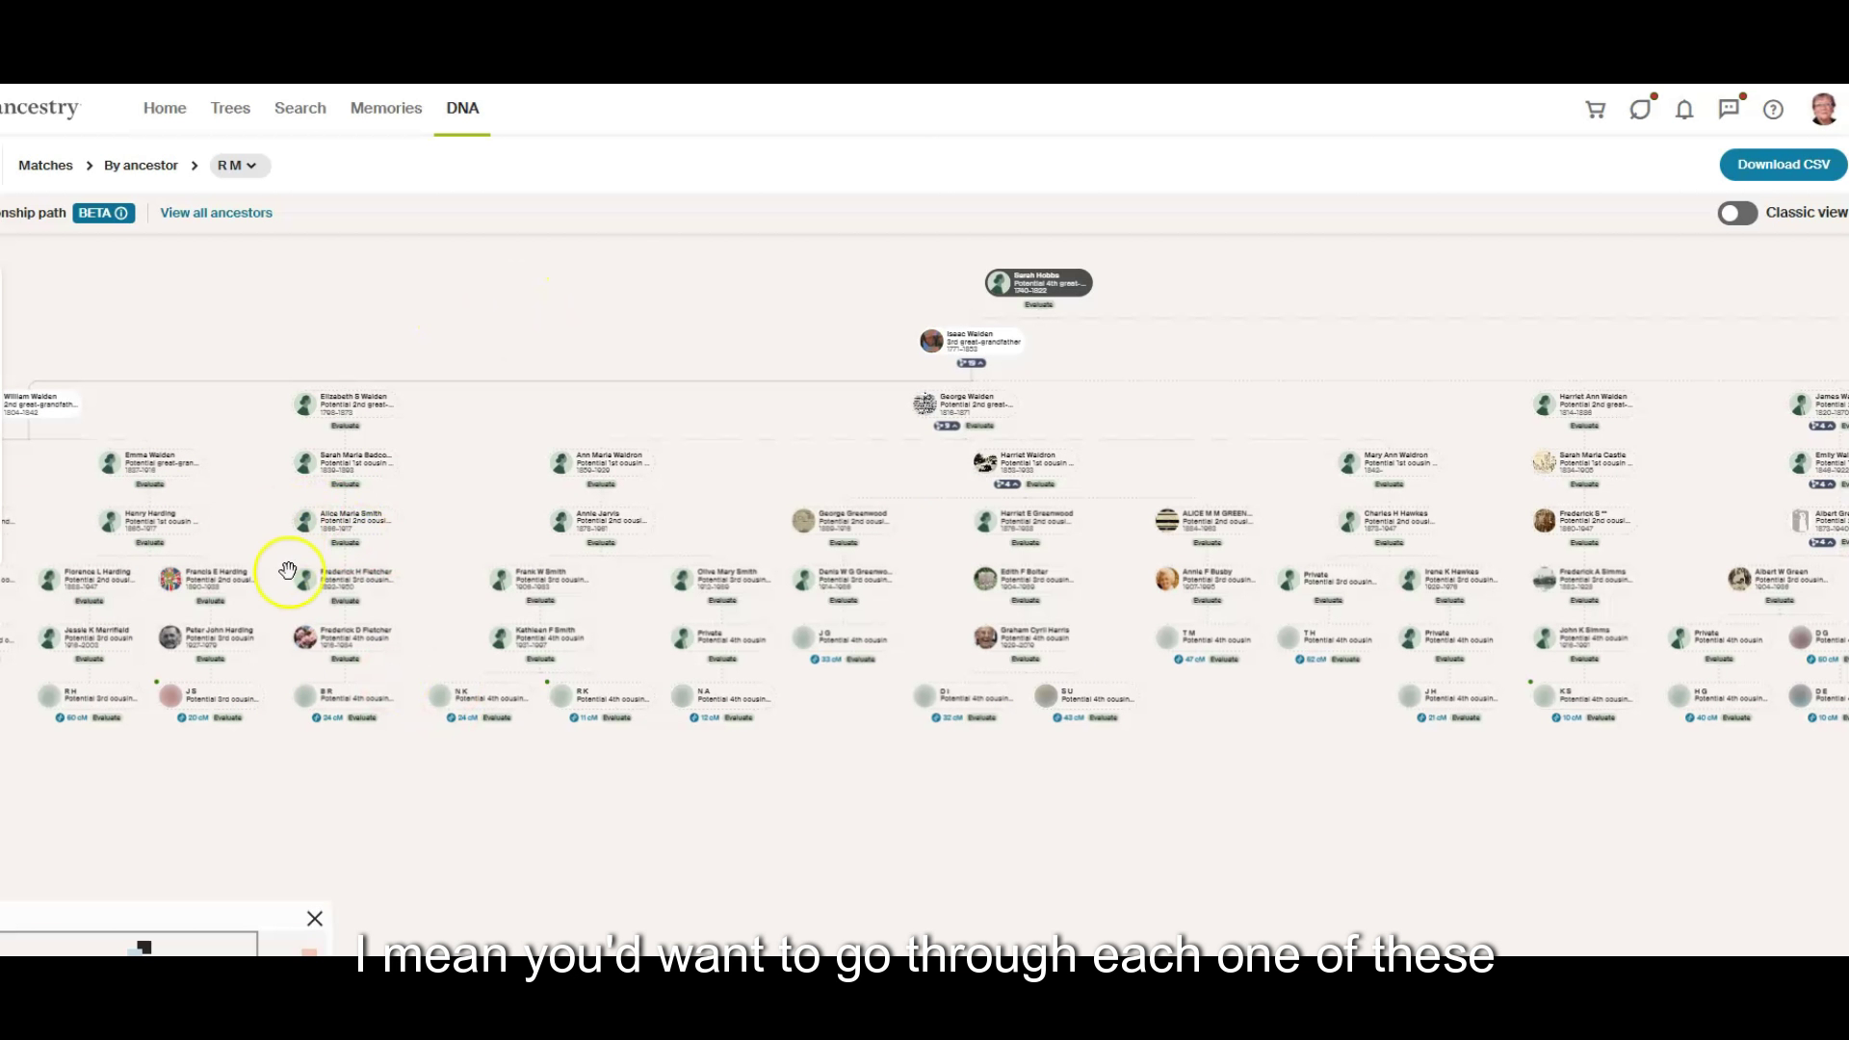
Examine the predicted relationship and shared DNA of the 20 cM match in the great-grandfather's sister's line, and close the details
scroll(274, 737, up, 2)
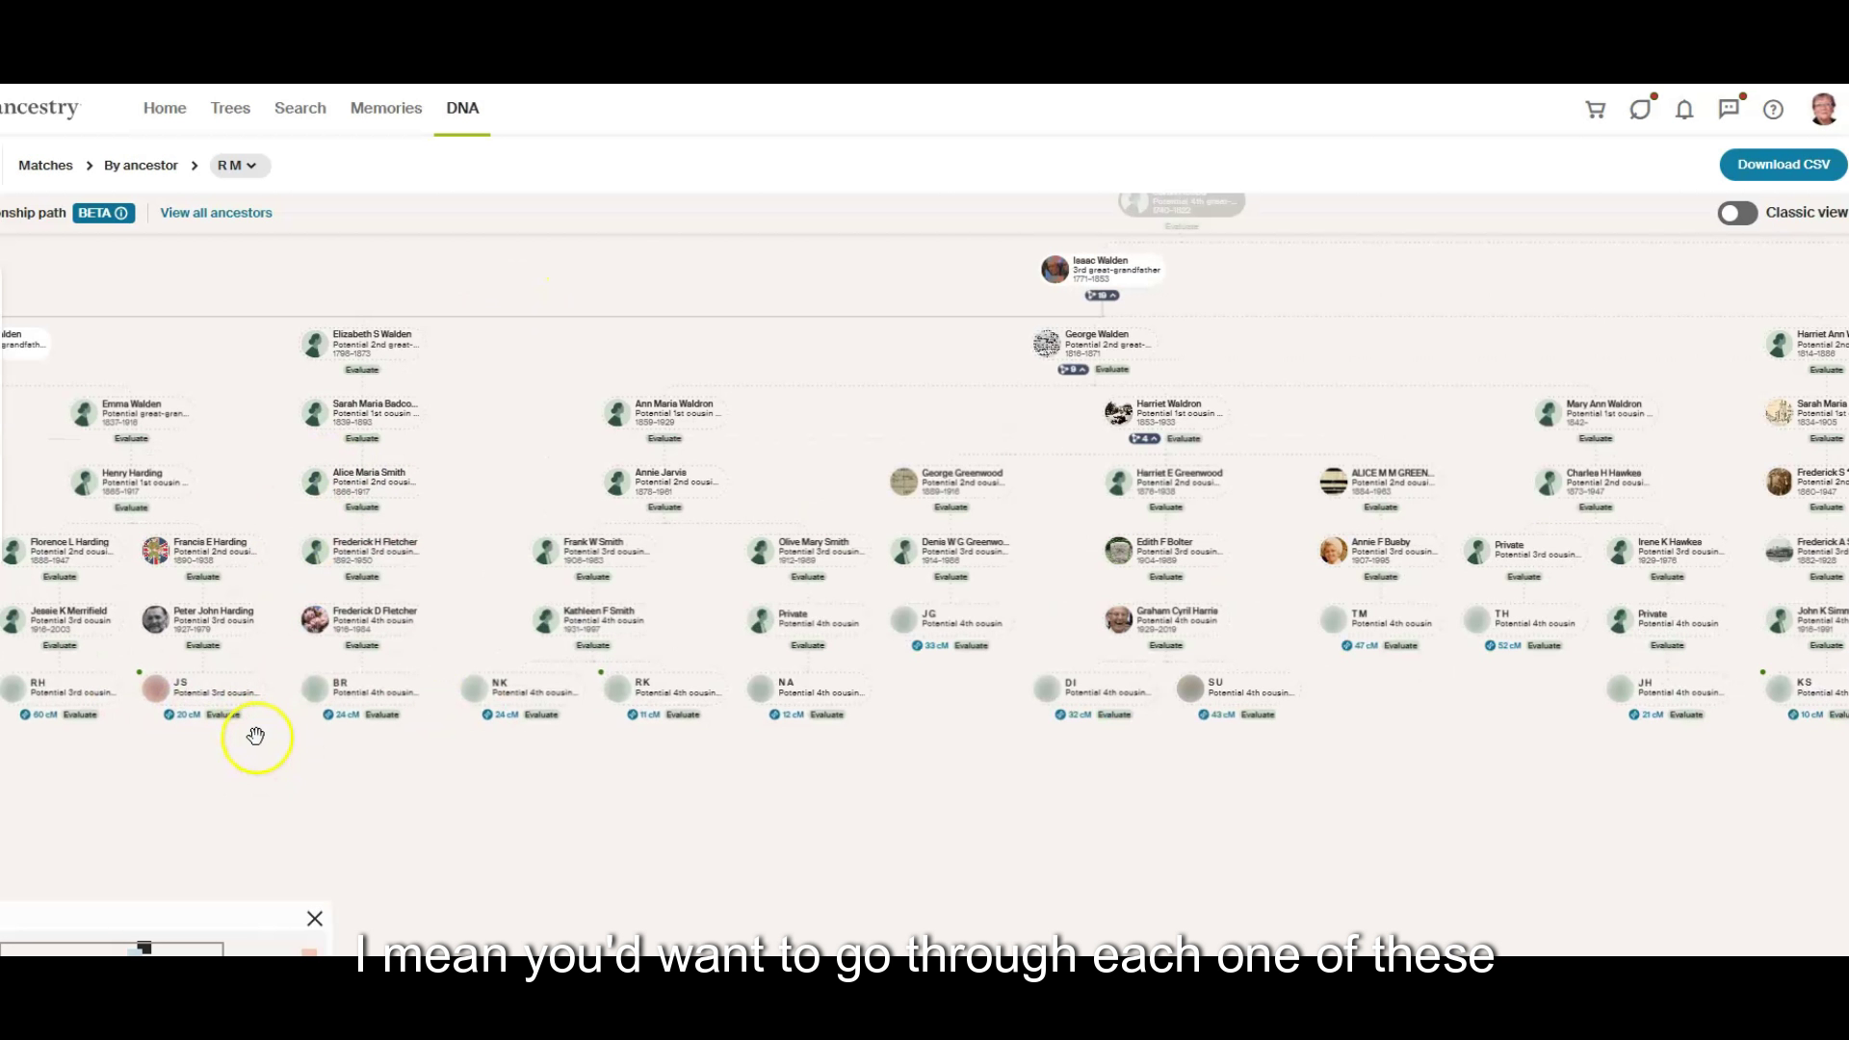
scroll(323, 768, up, 2)
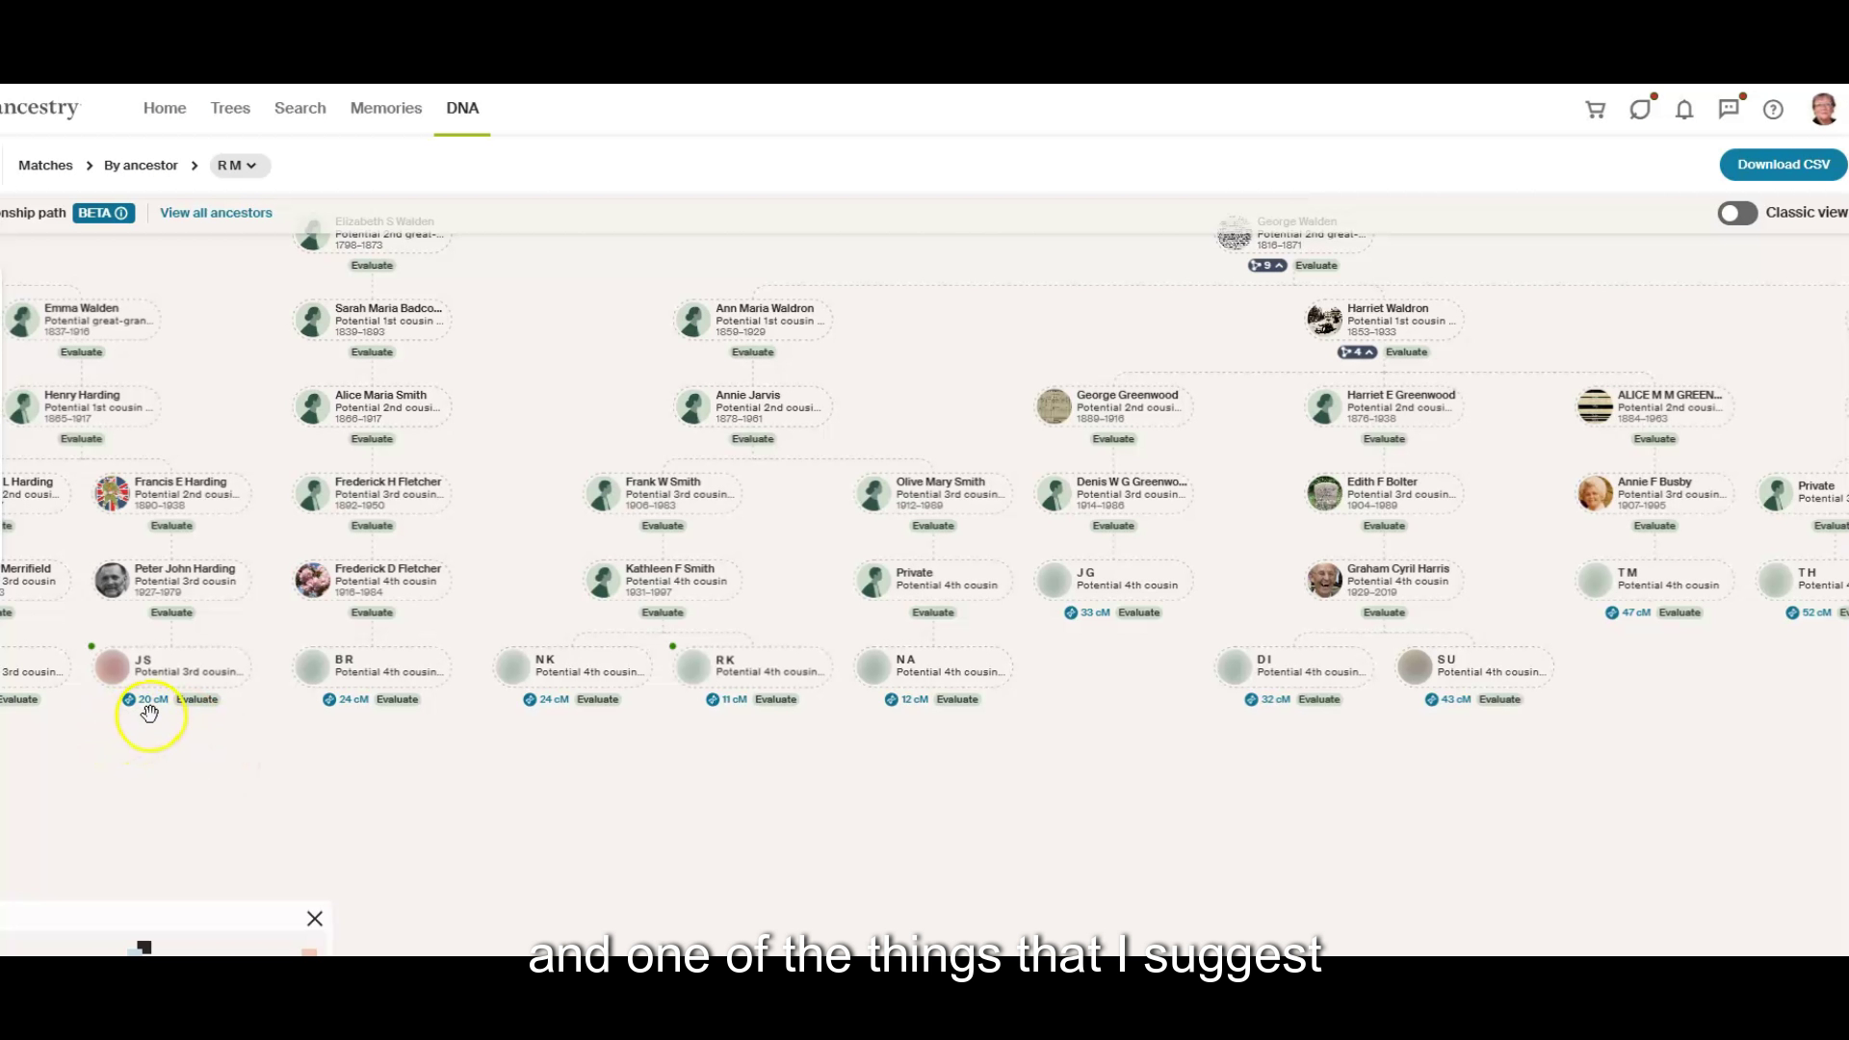
click(192, 682)
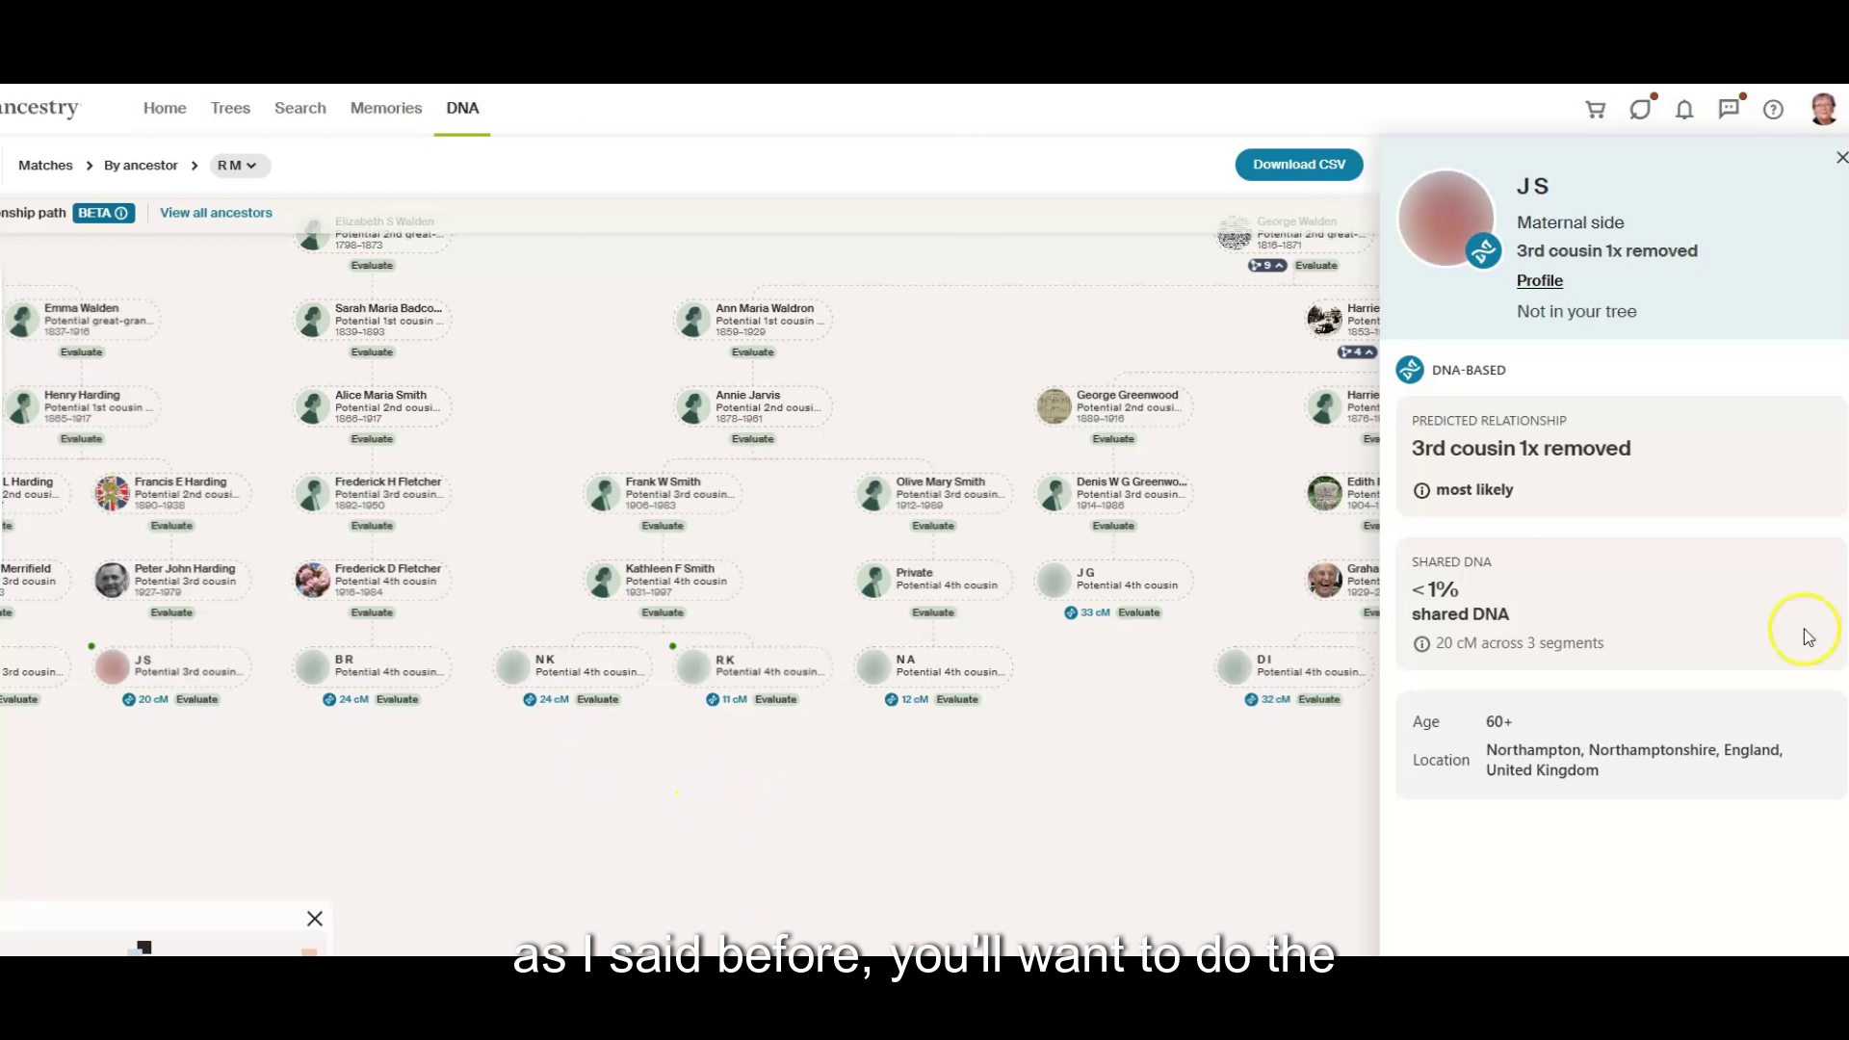
click(1839, 157)
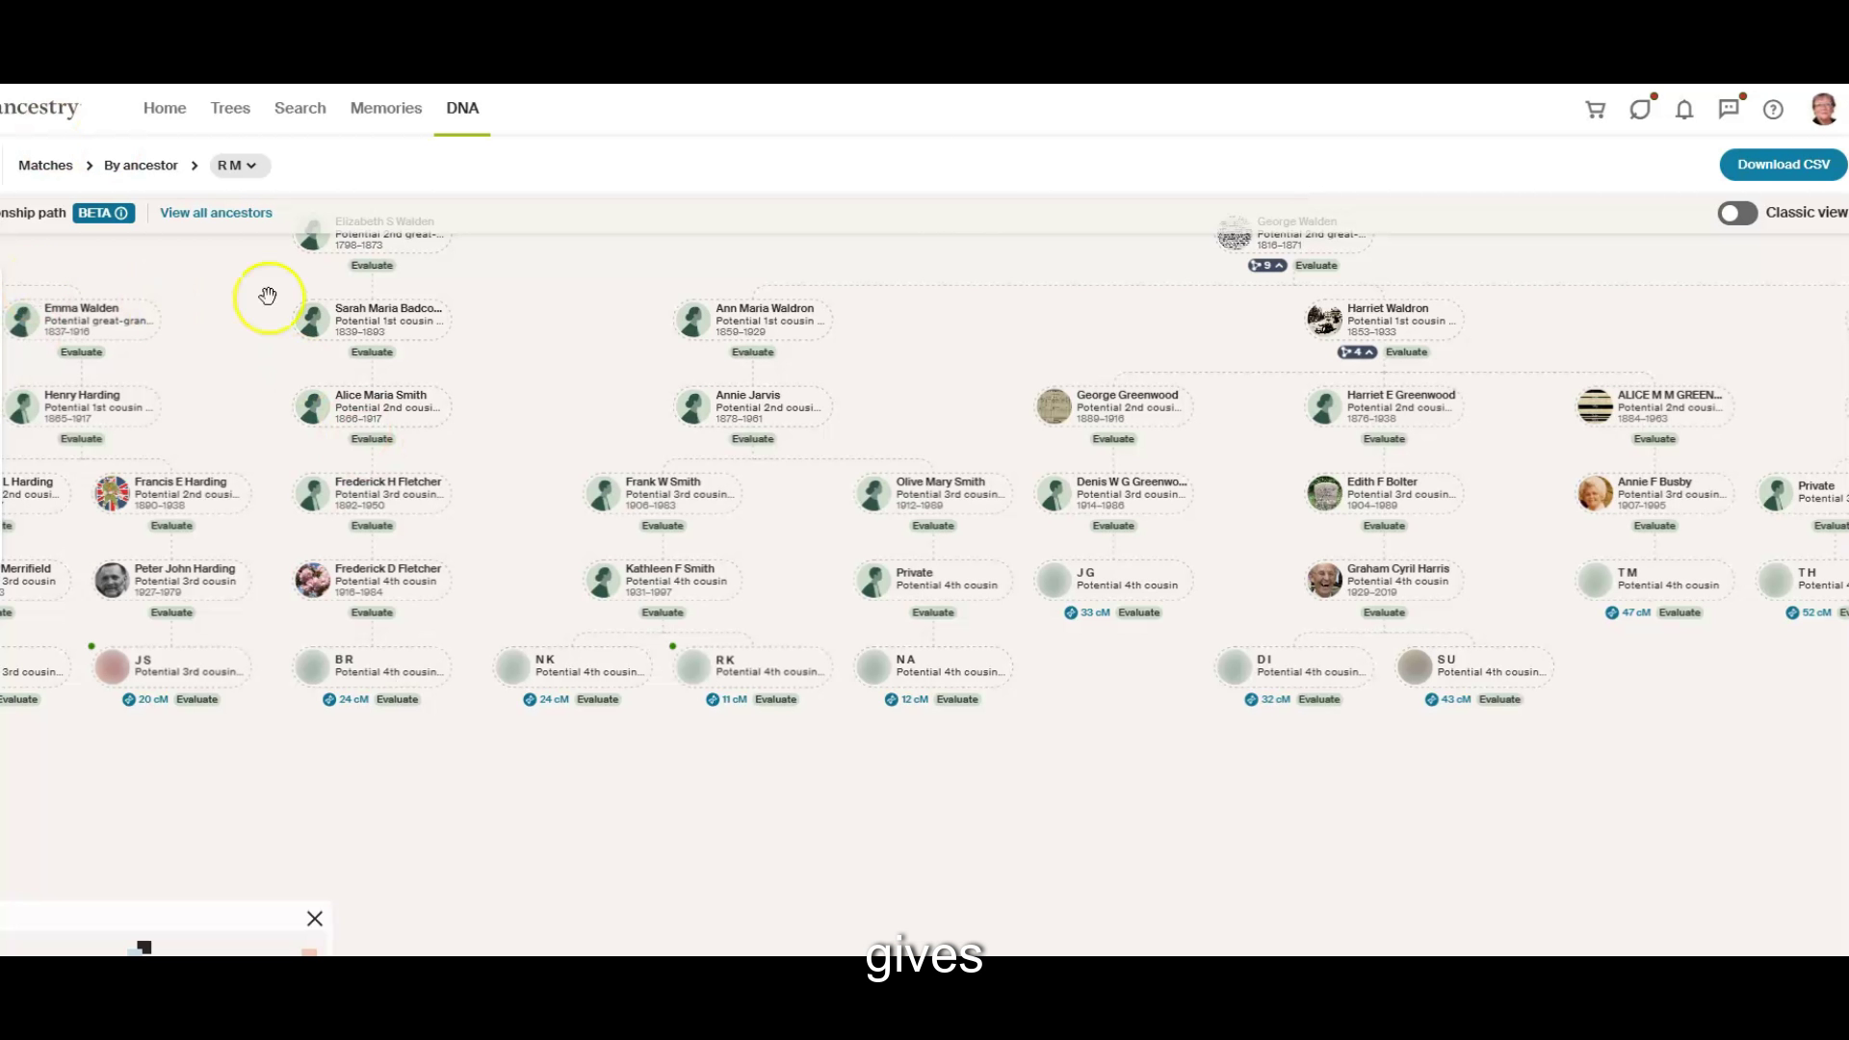
In the third tester's ThruLines, expand the parents of the maternal great-grandmother and of the paternal-line 2nd great-grandmother and check their DNA matches
click(855, 237)
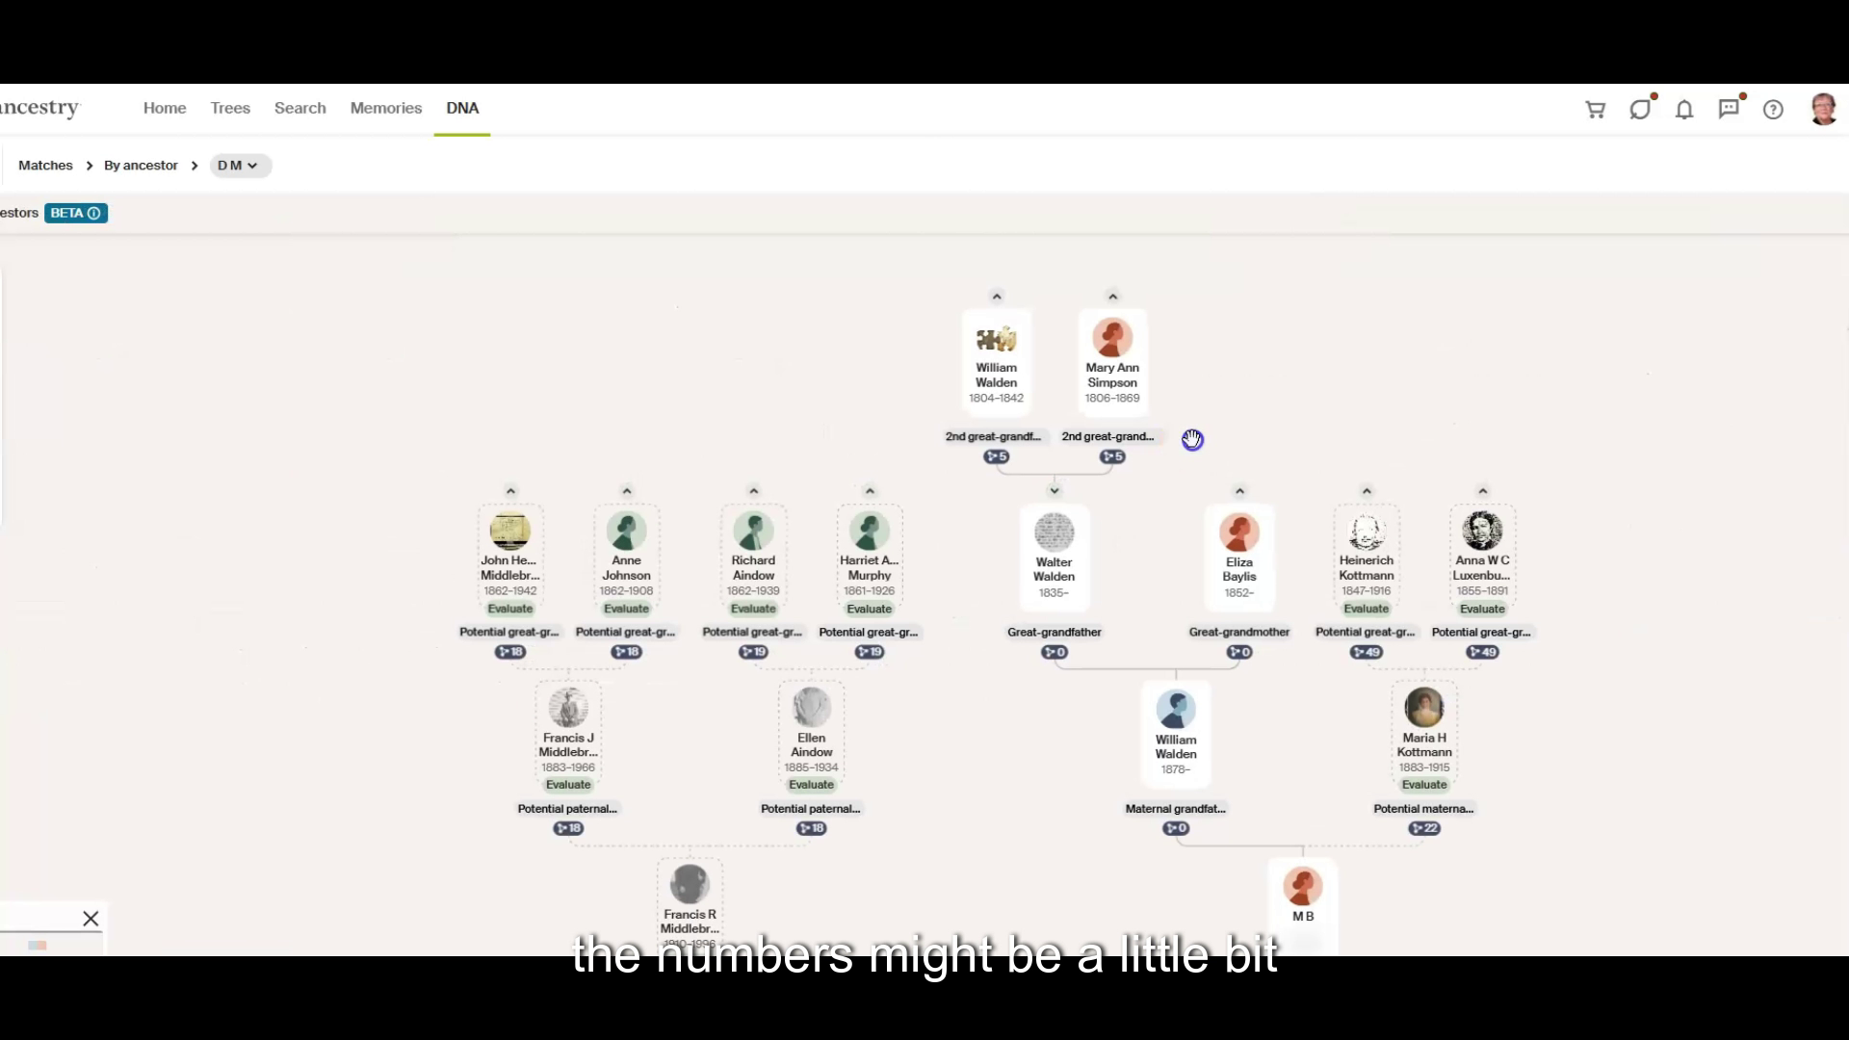
click(1238, 489)
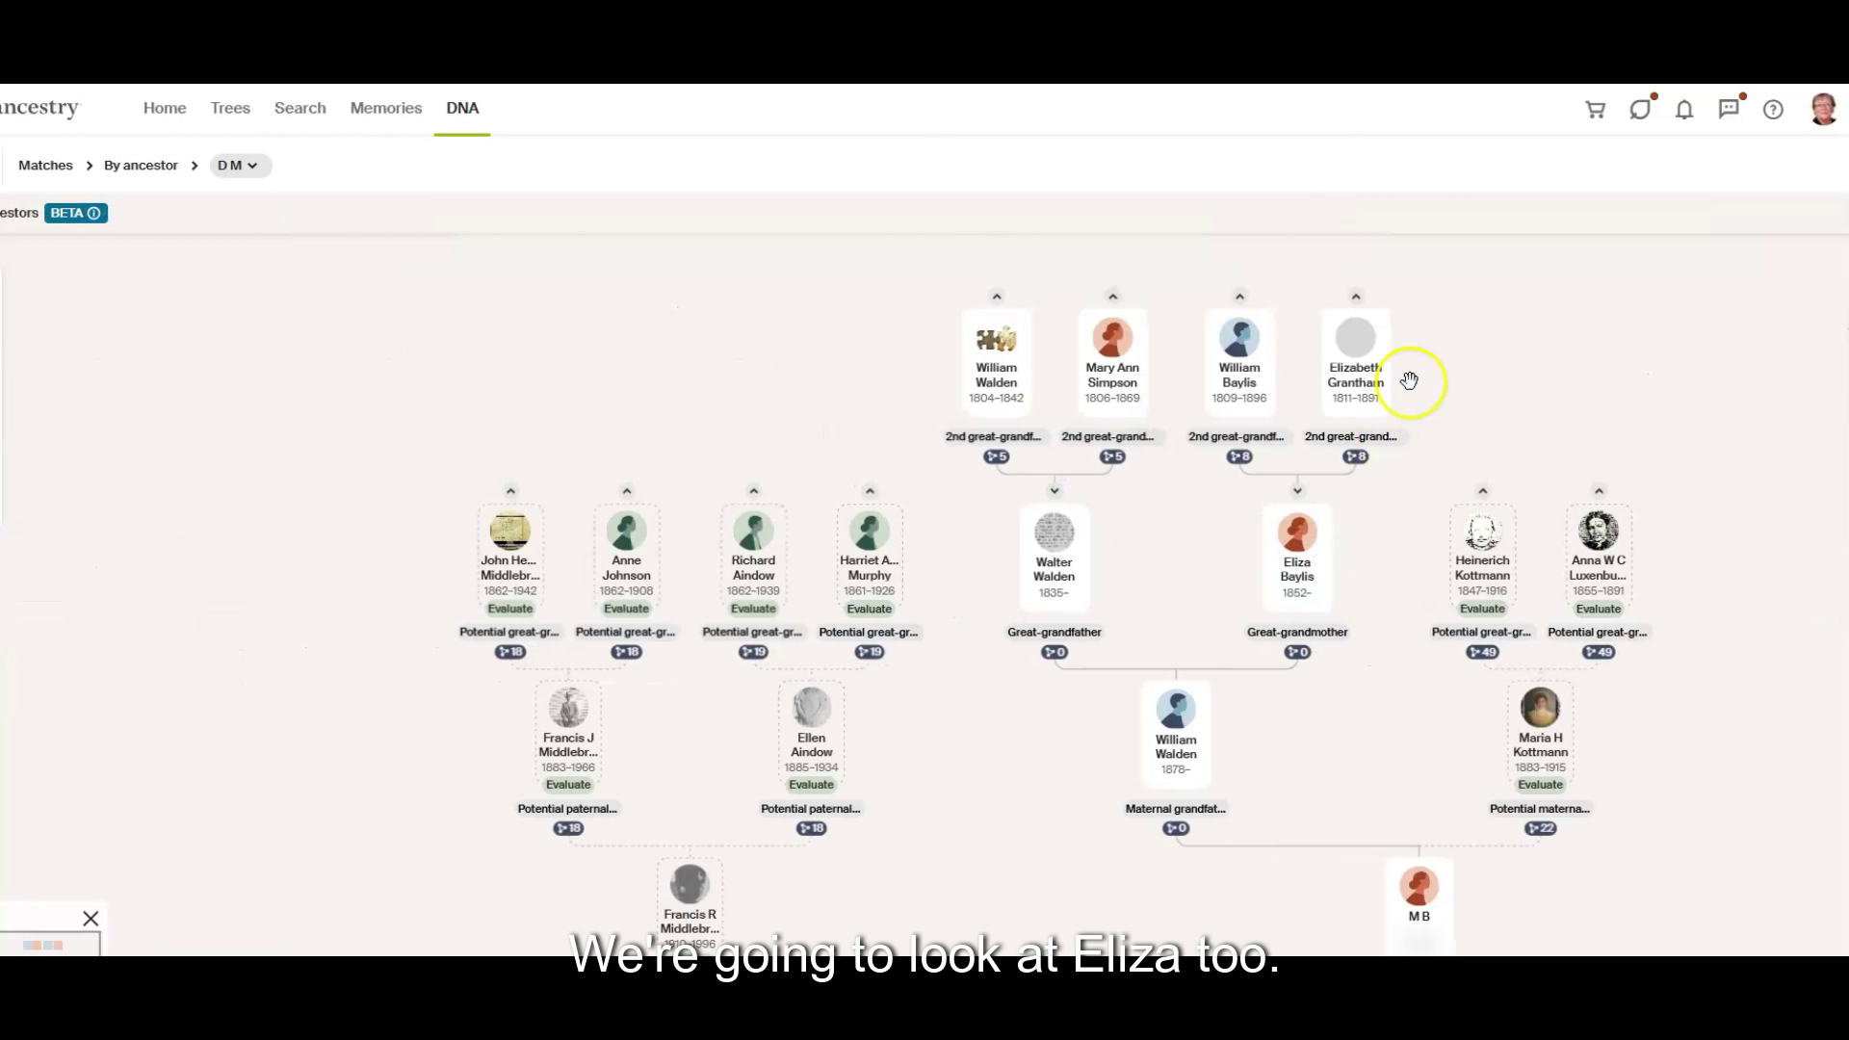
drag(1506, 430, 1521, 512)
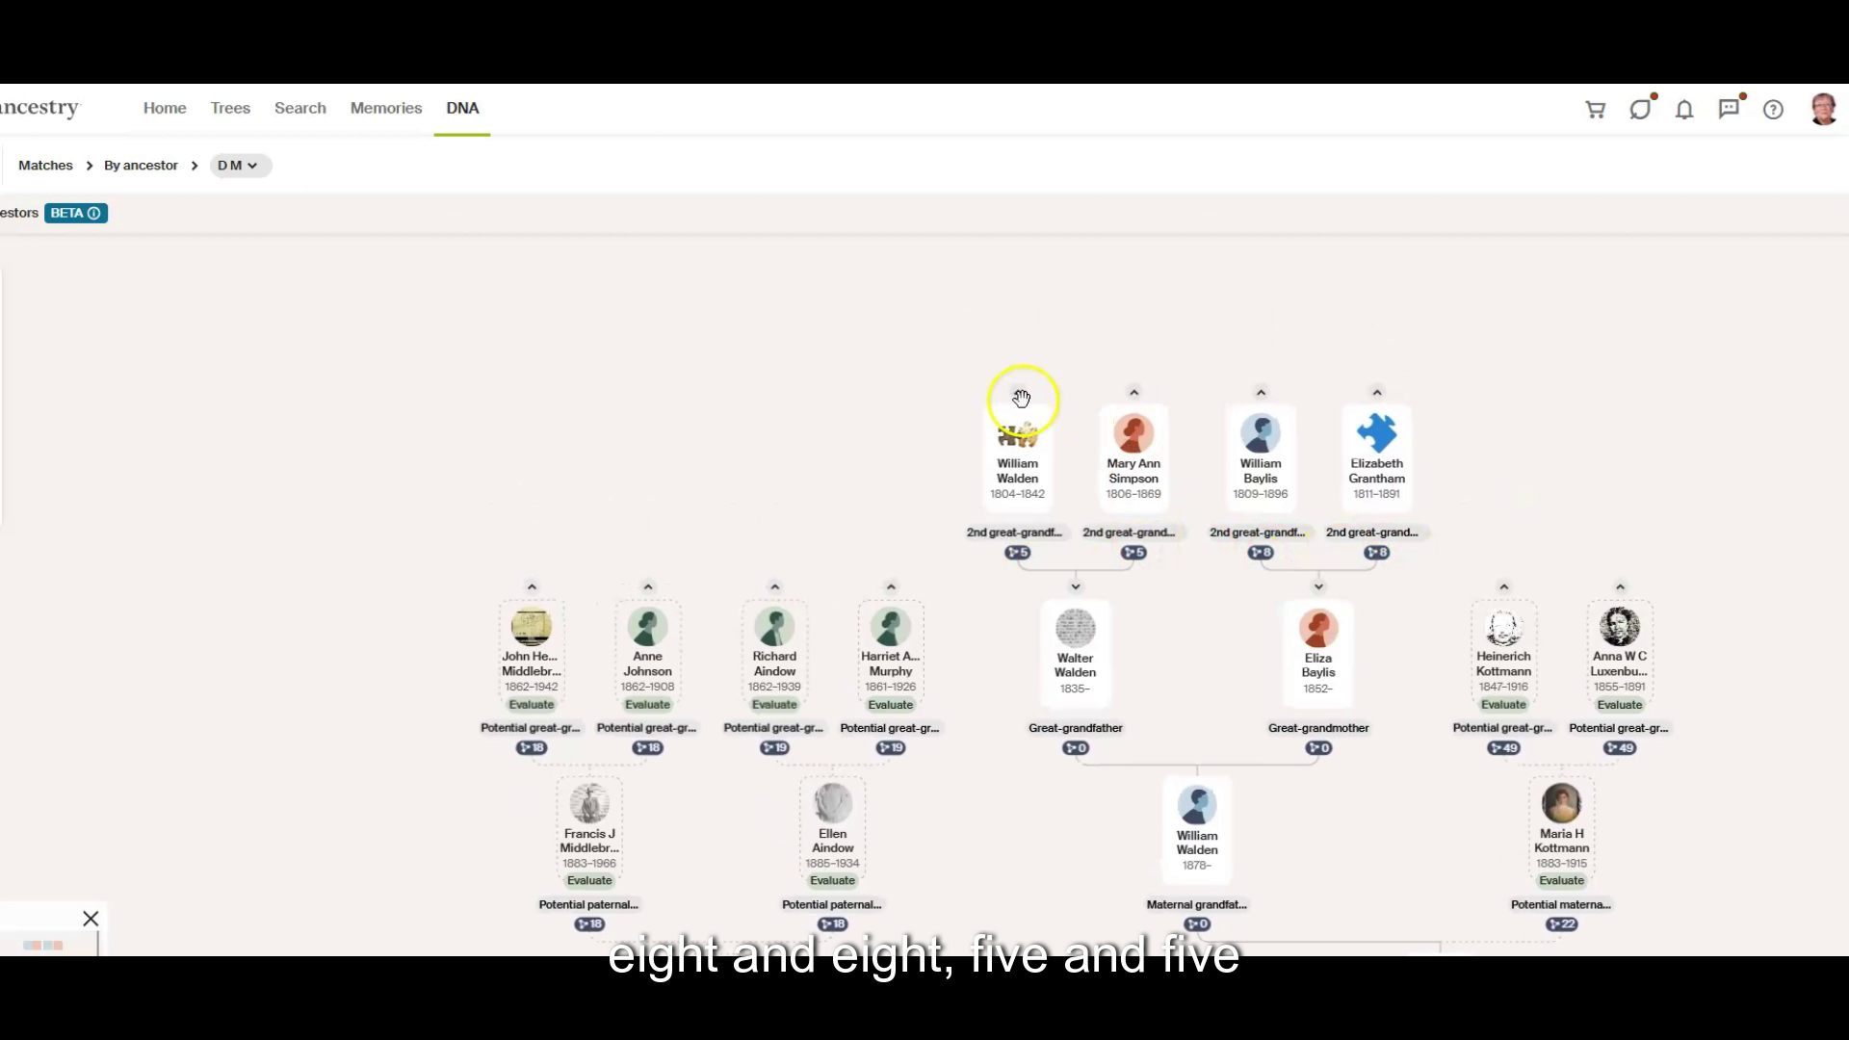
click(1134, 393)
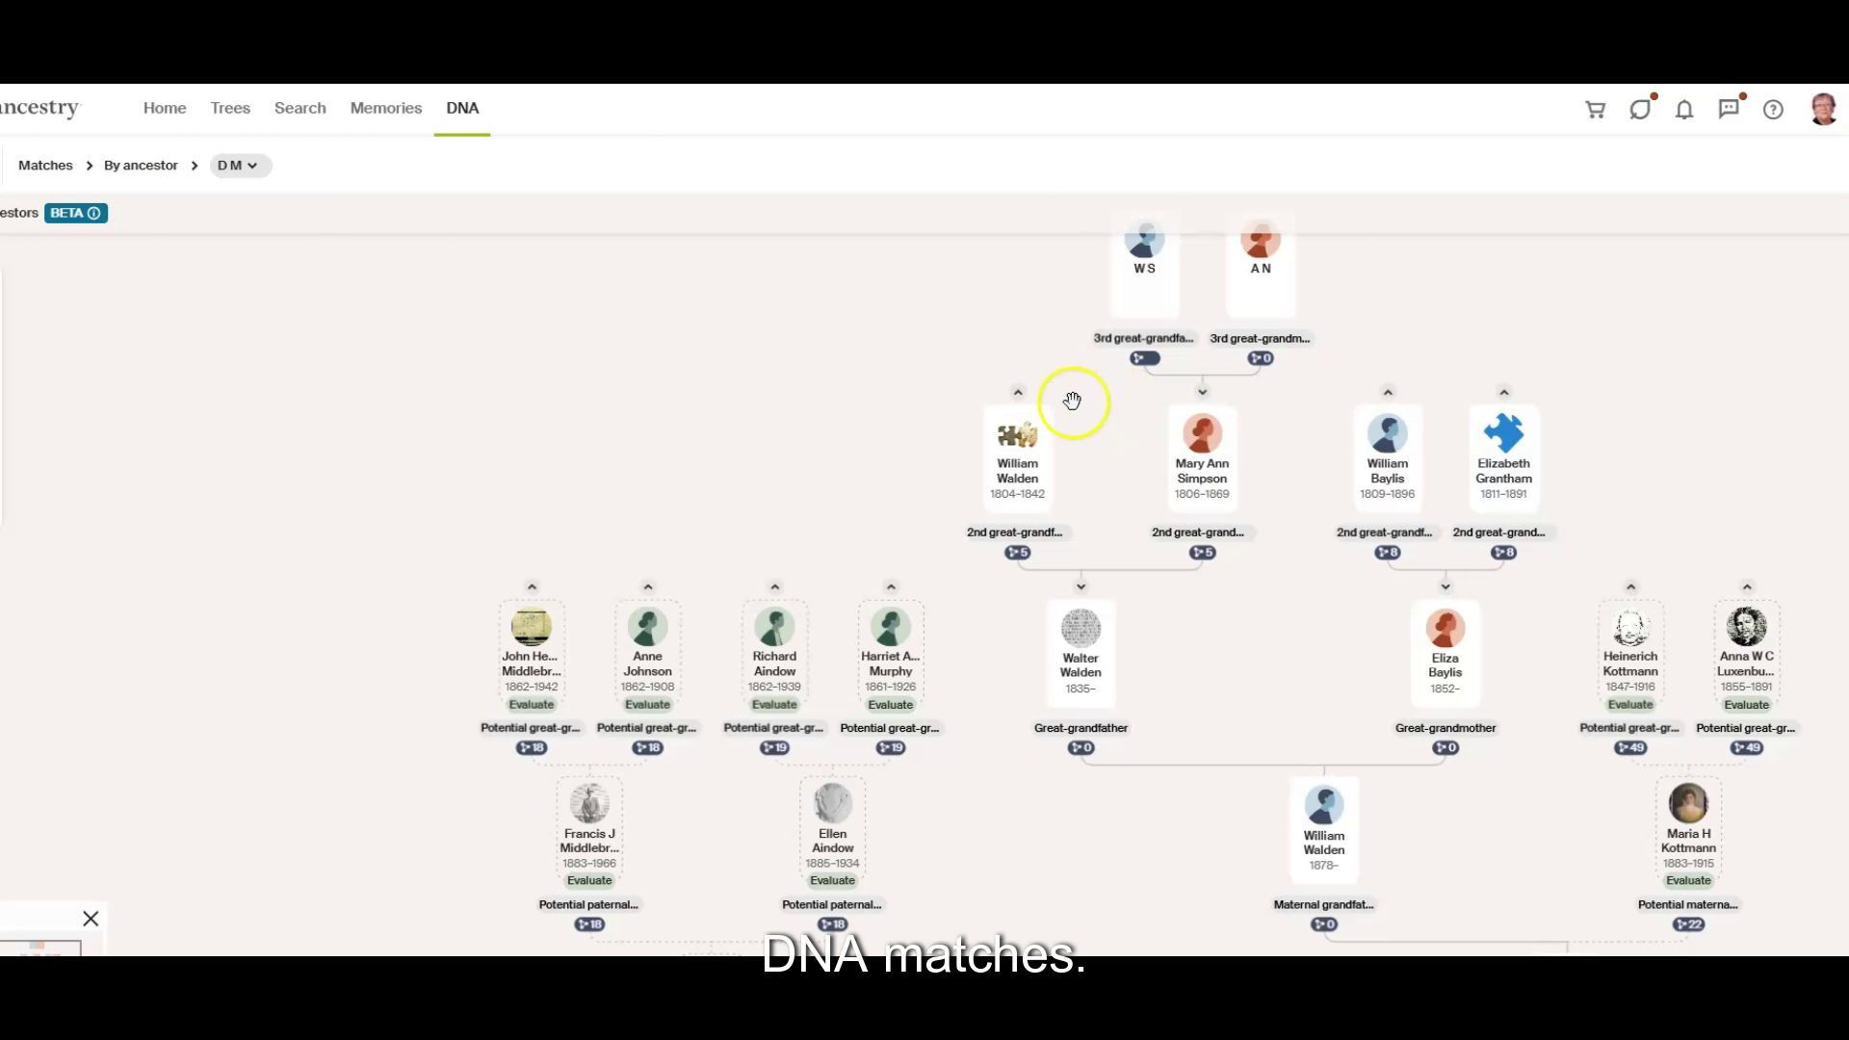
drag(1375, 347, 1380, 446)
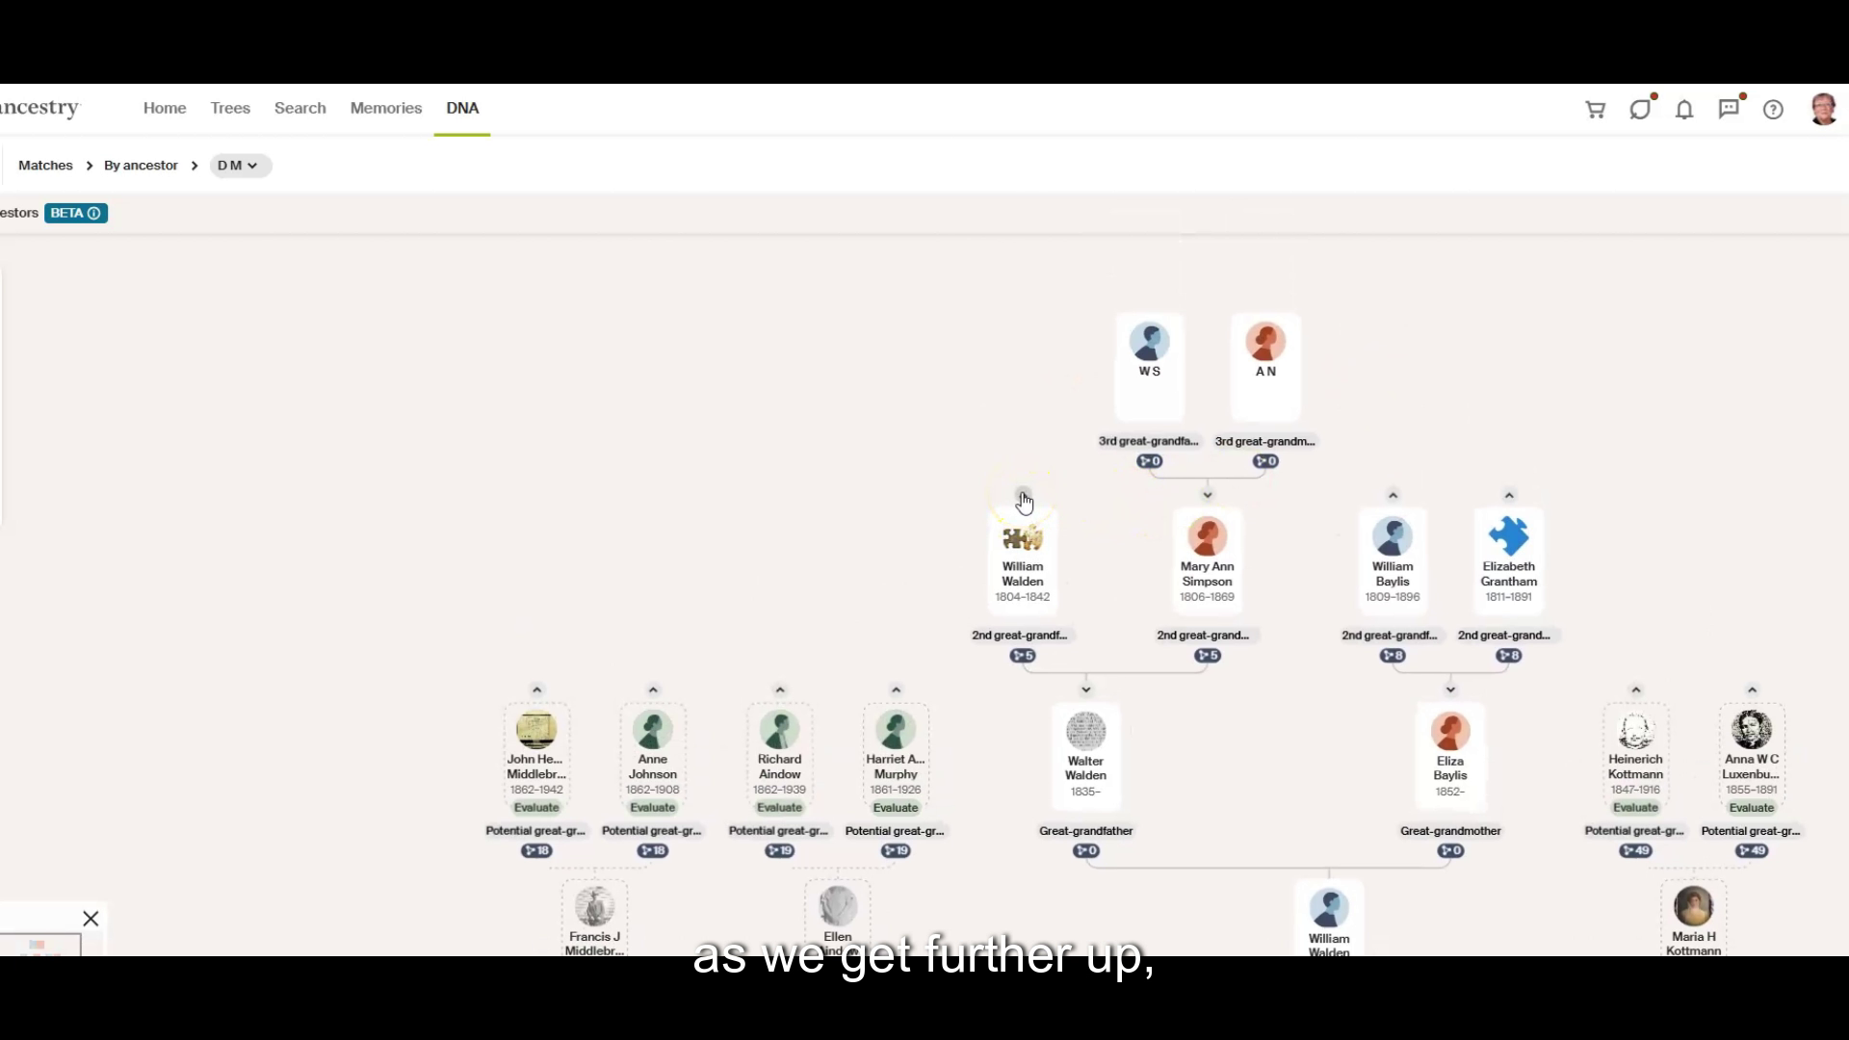
mouse_move(1158, 464)
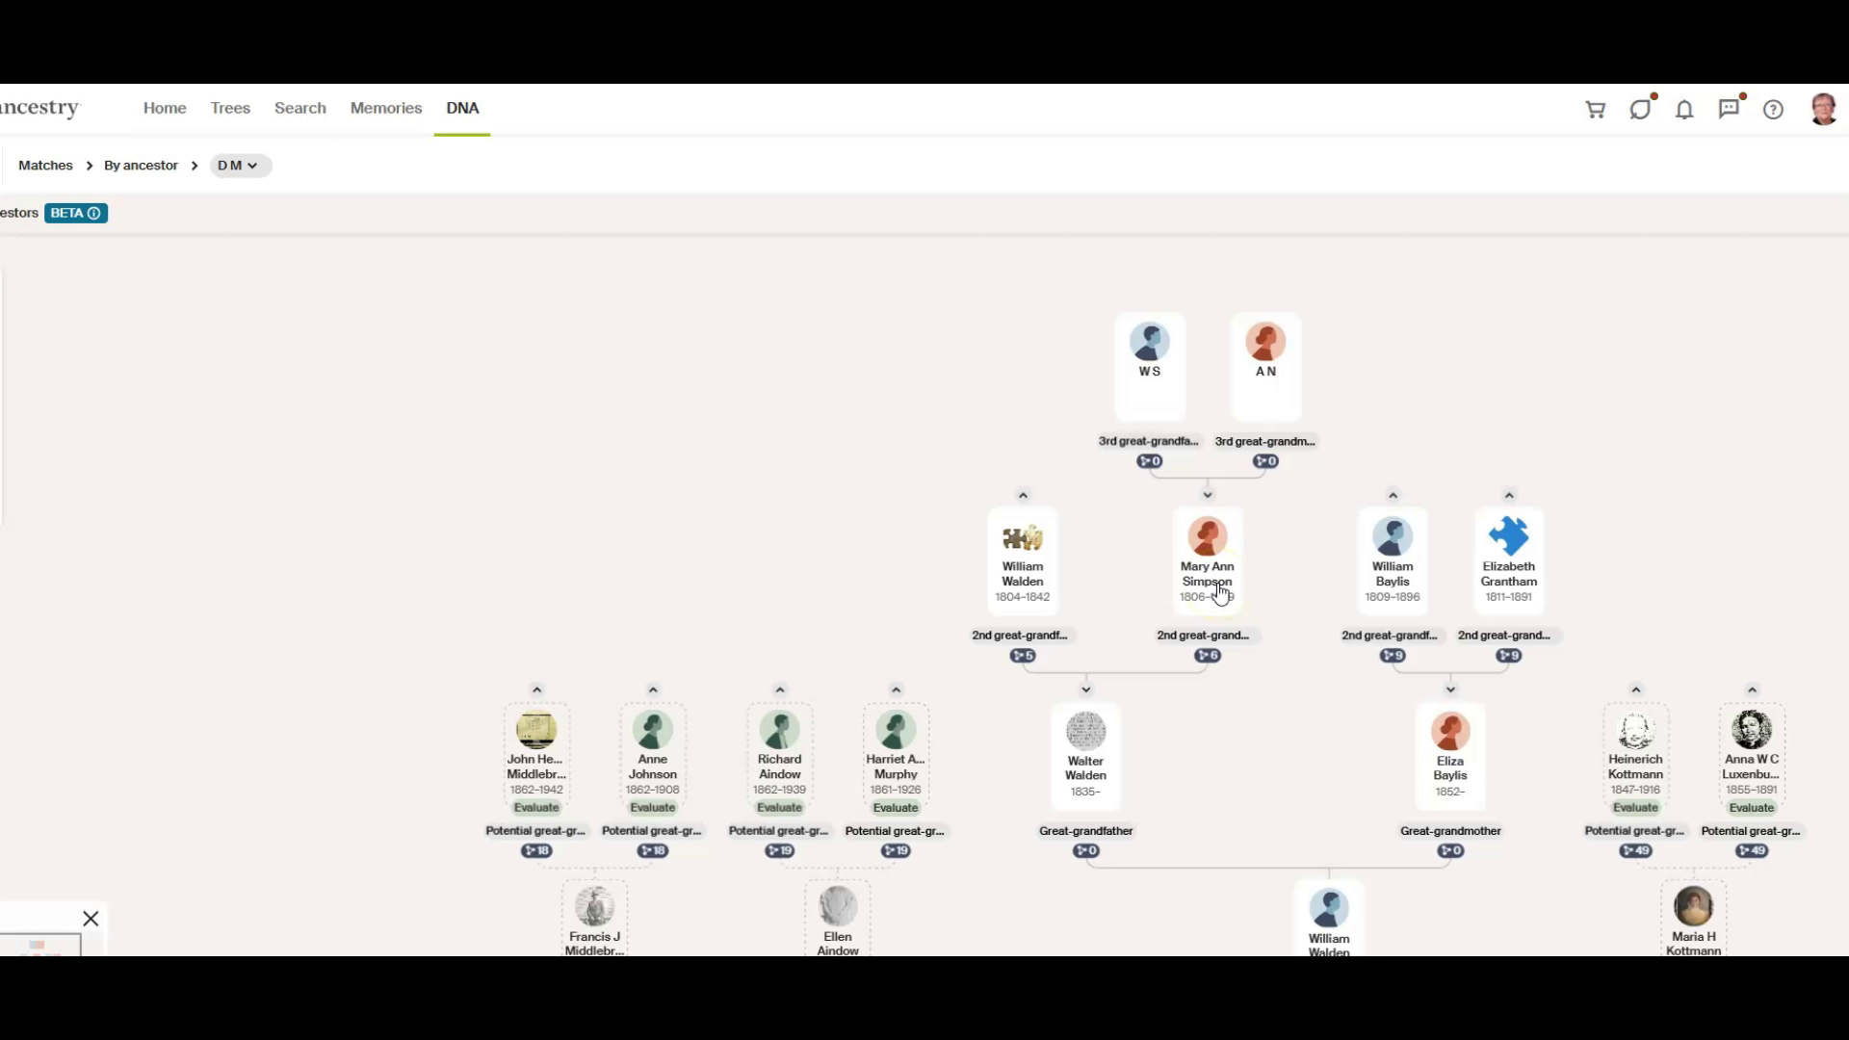
Expand the 2nd great-grandfather's paternal line up to the 4th great-grandparents and compare the DNA matches descending from each couple
click(1022, 497)
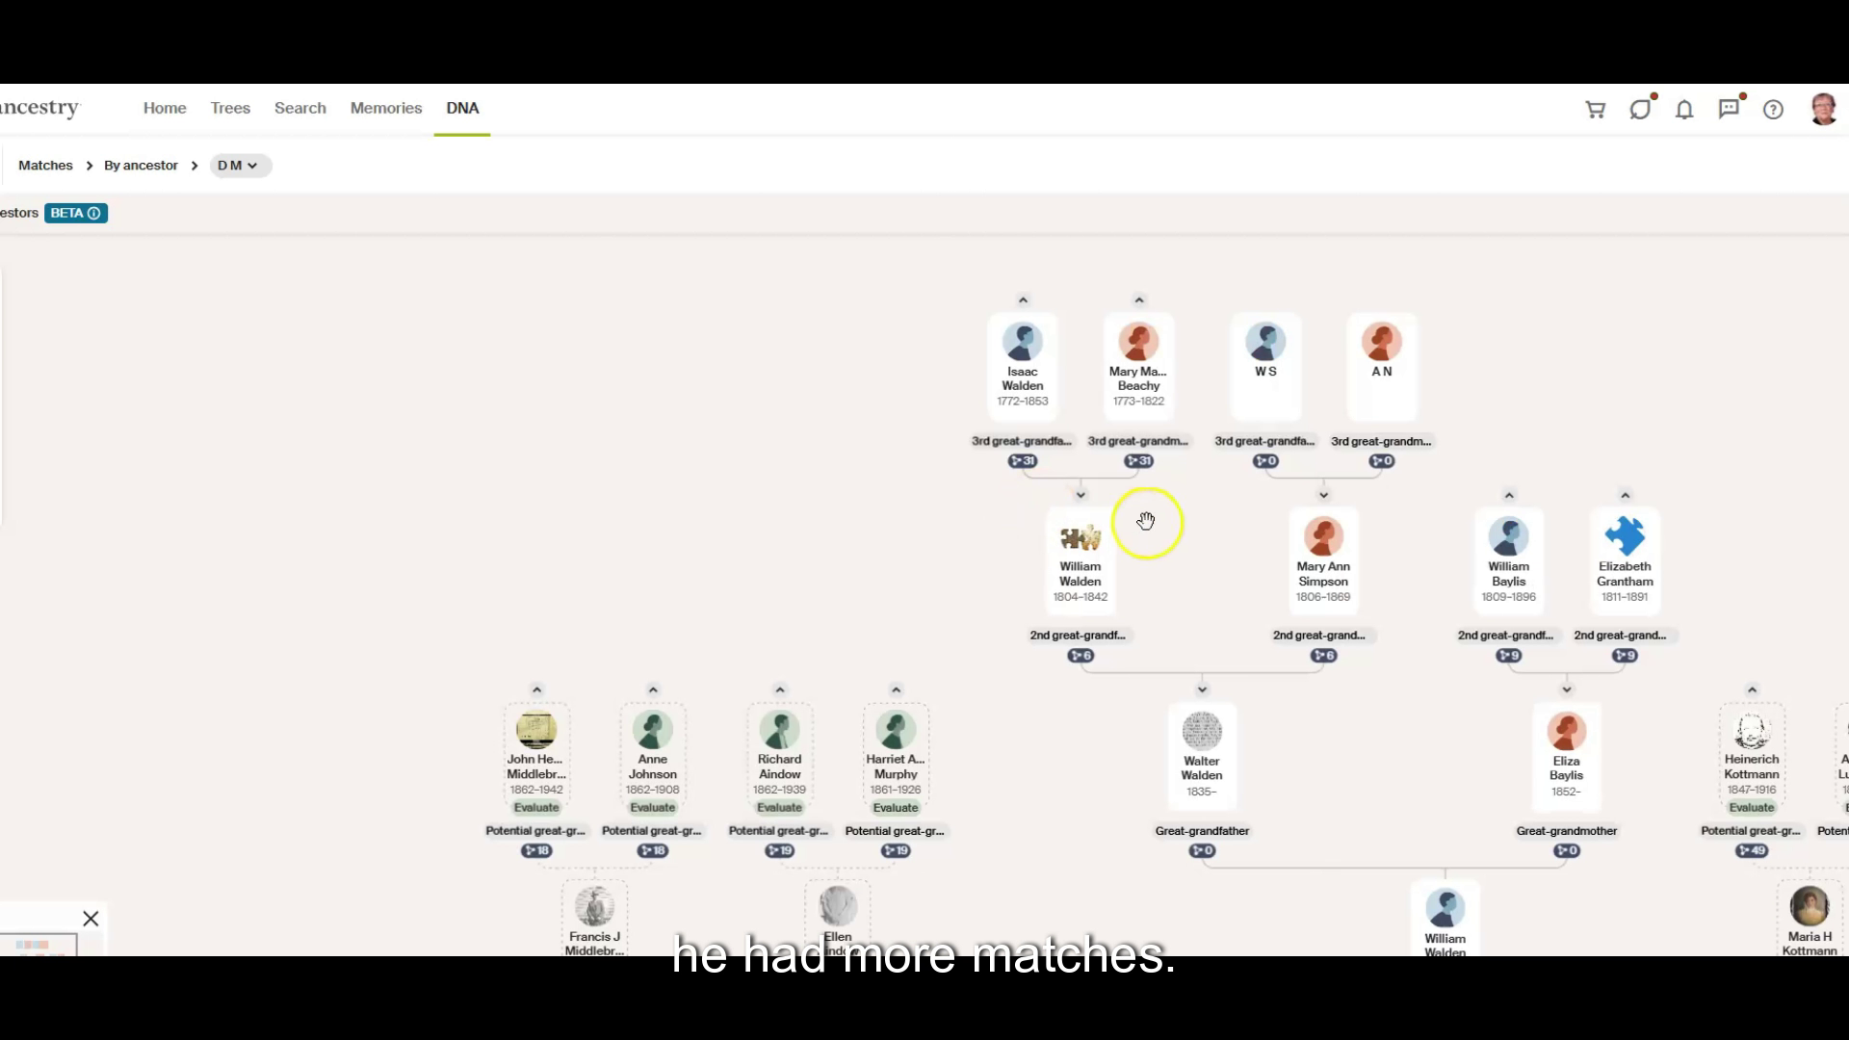
drag(1167, 523, 1082, 558)
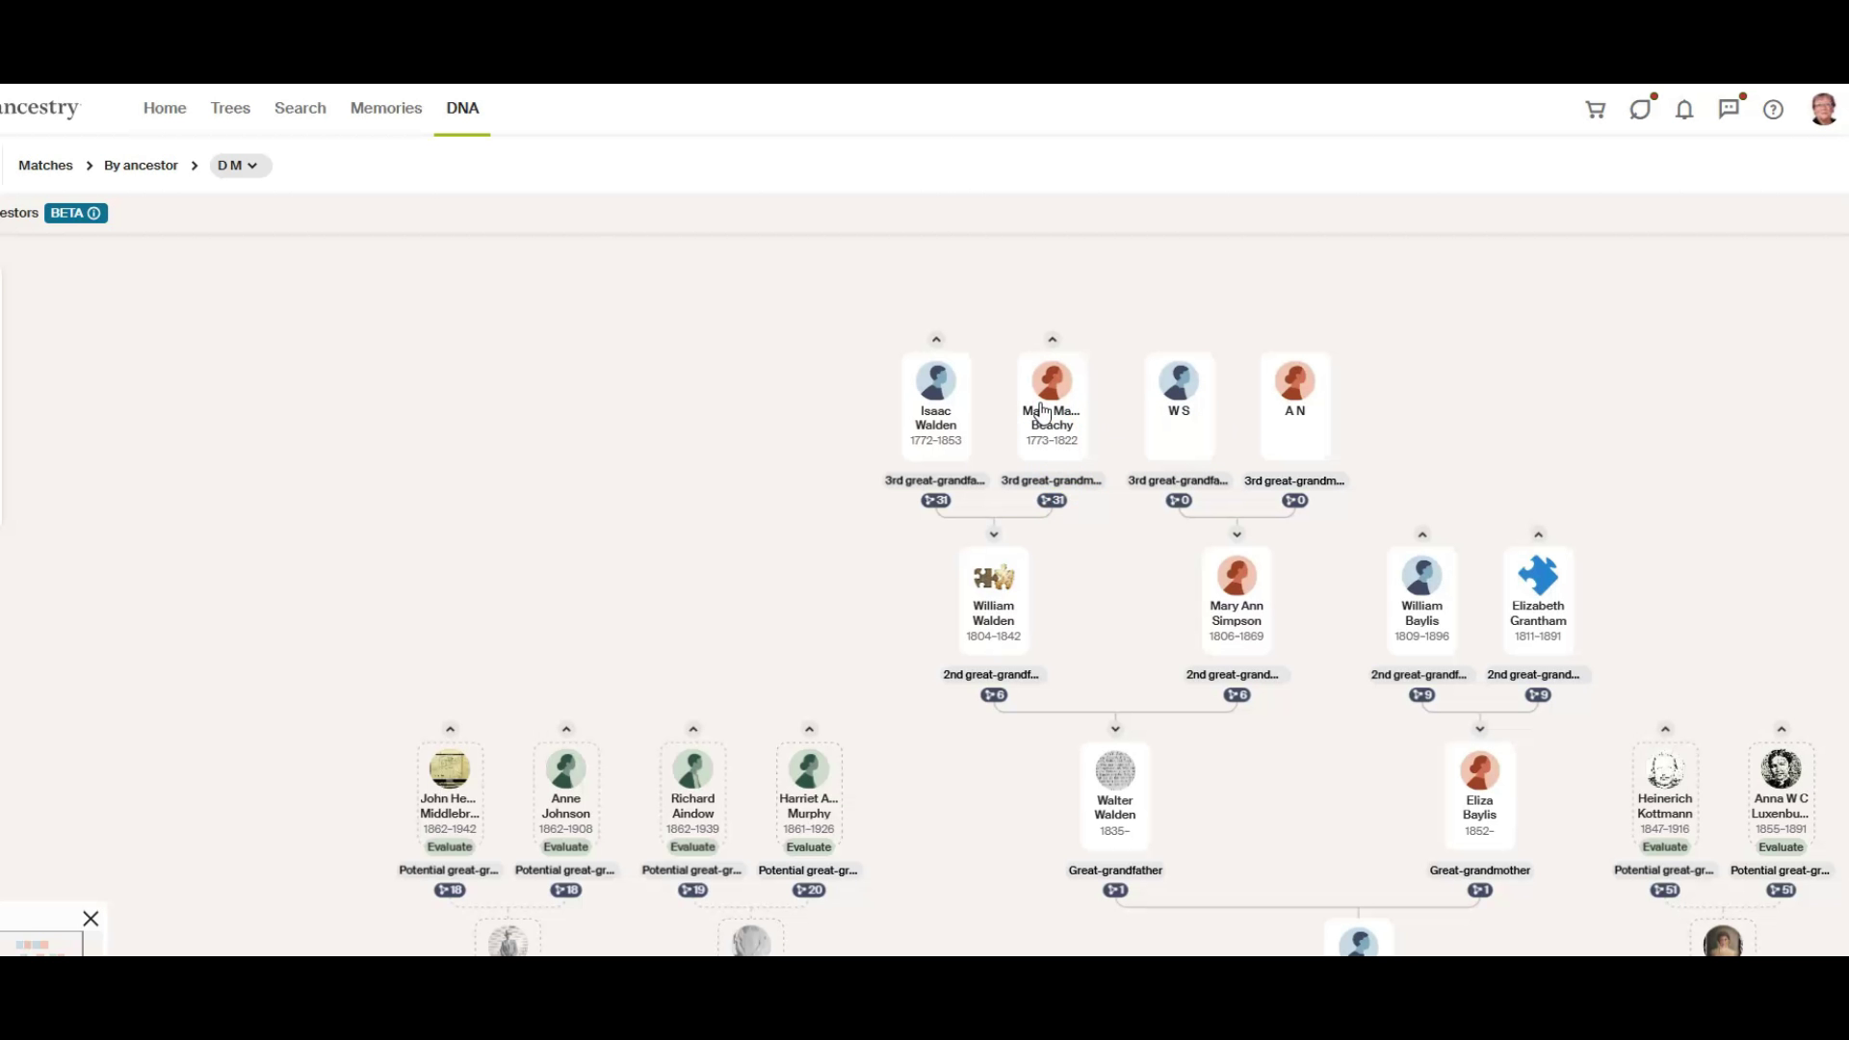
click(1060, 509)
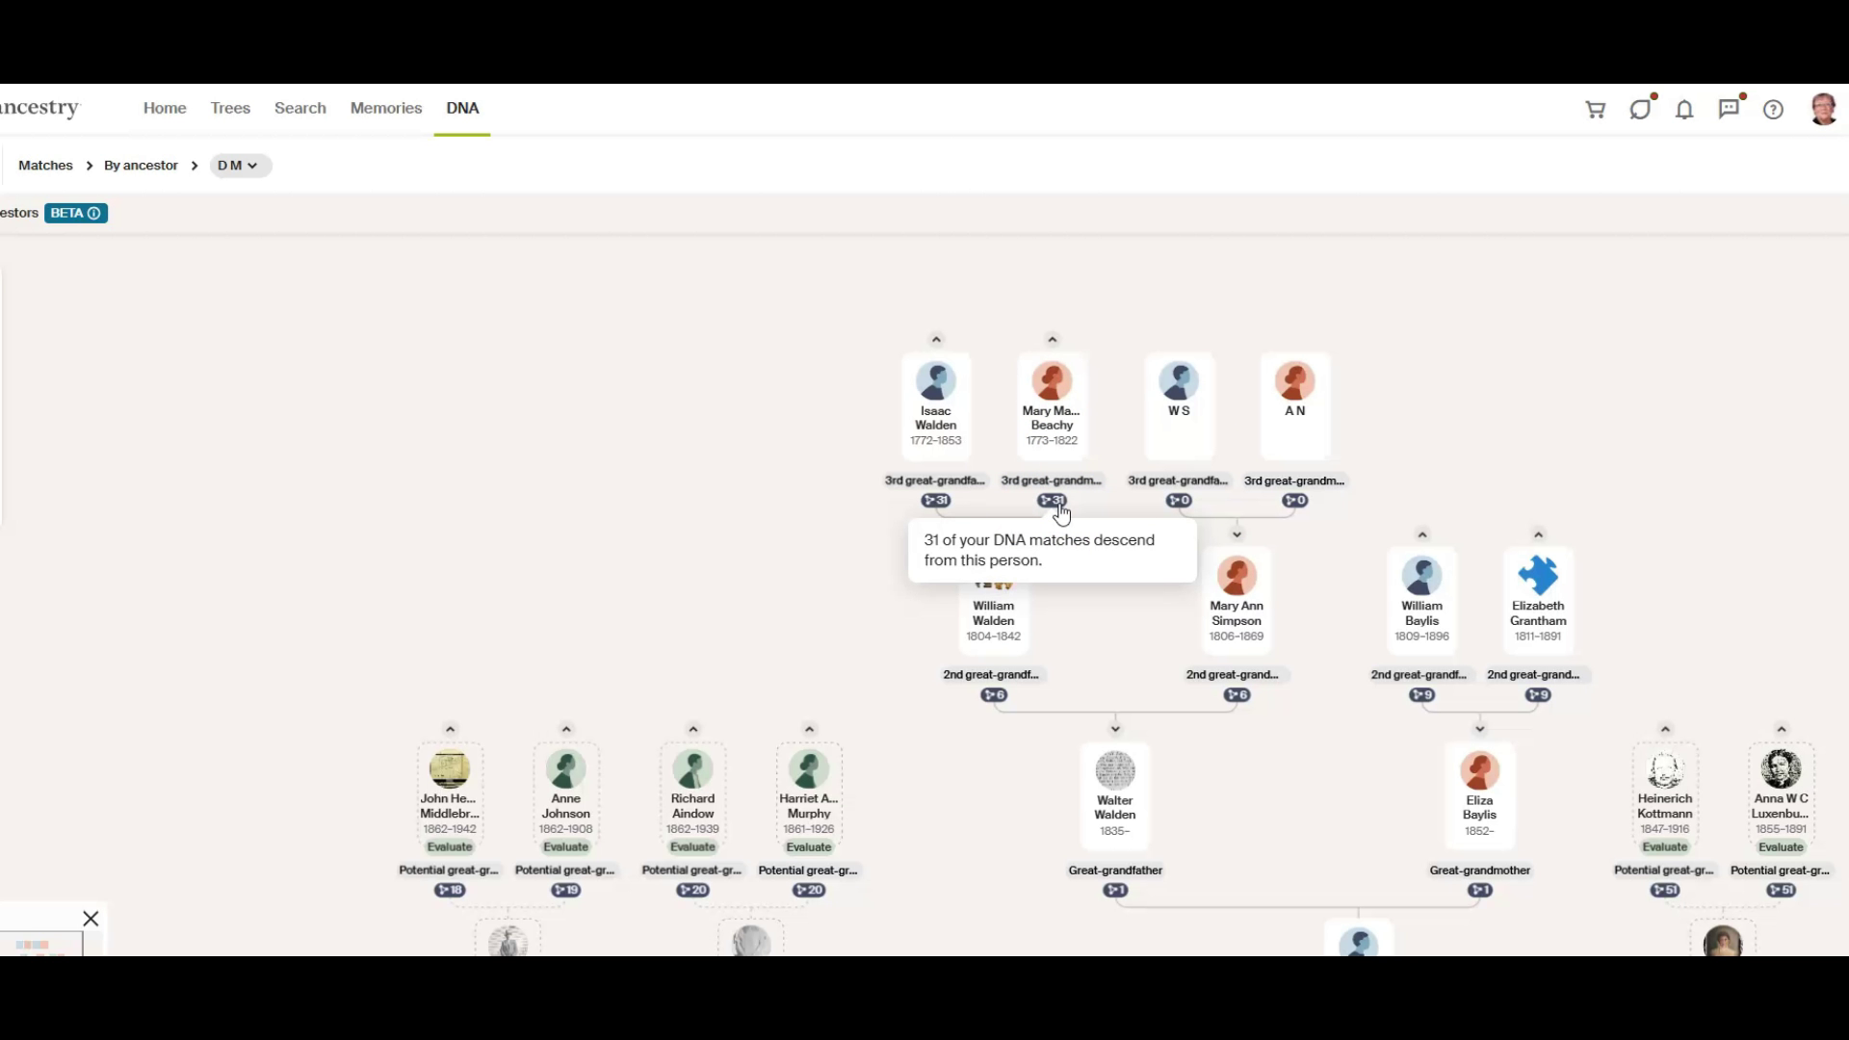
click(939, 354)
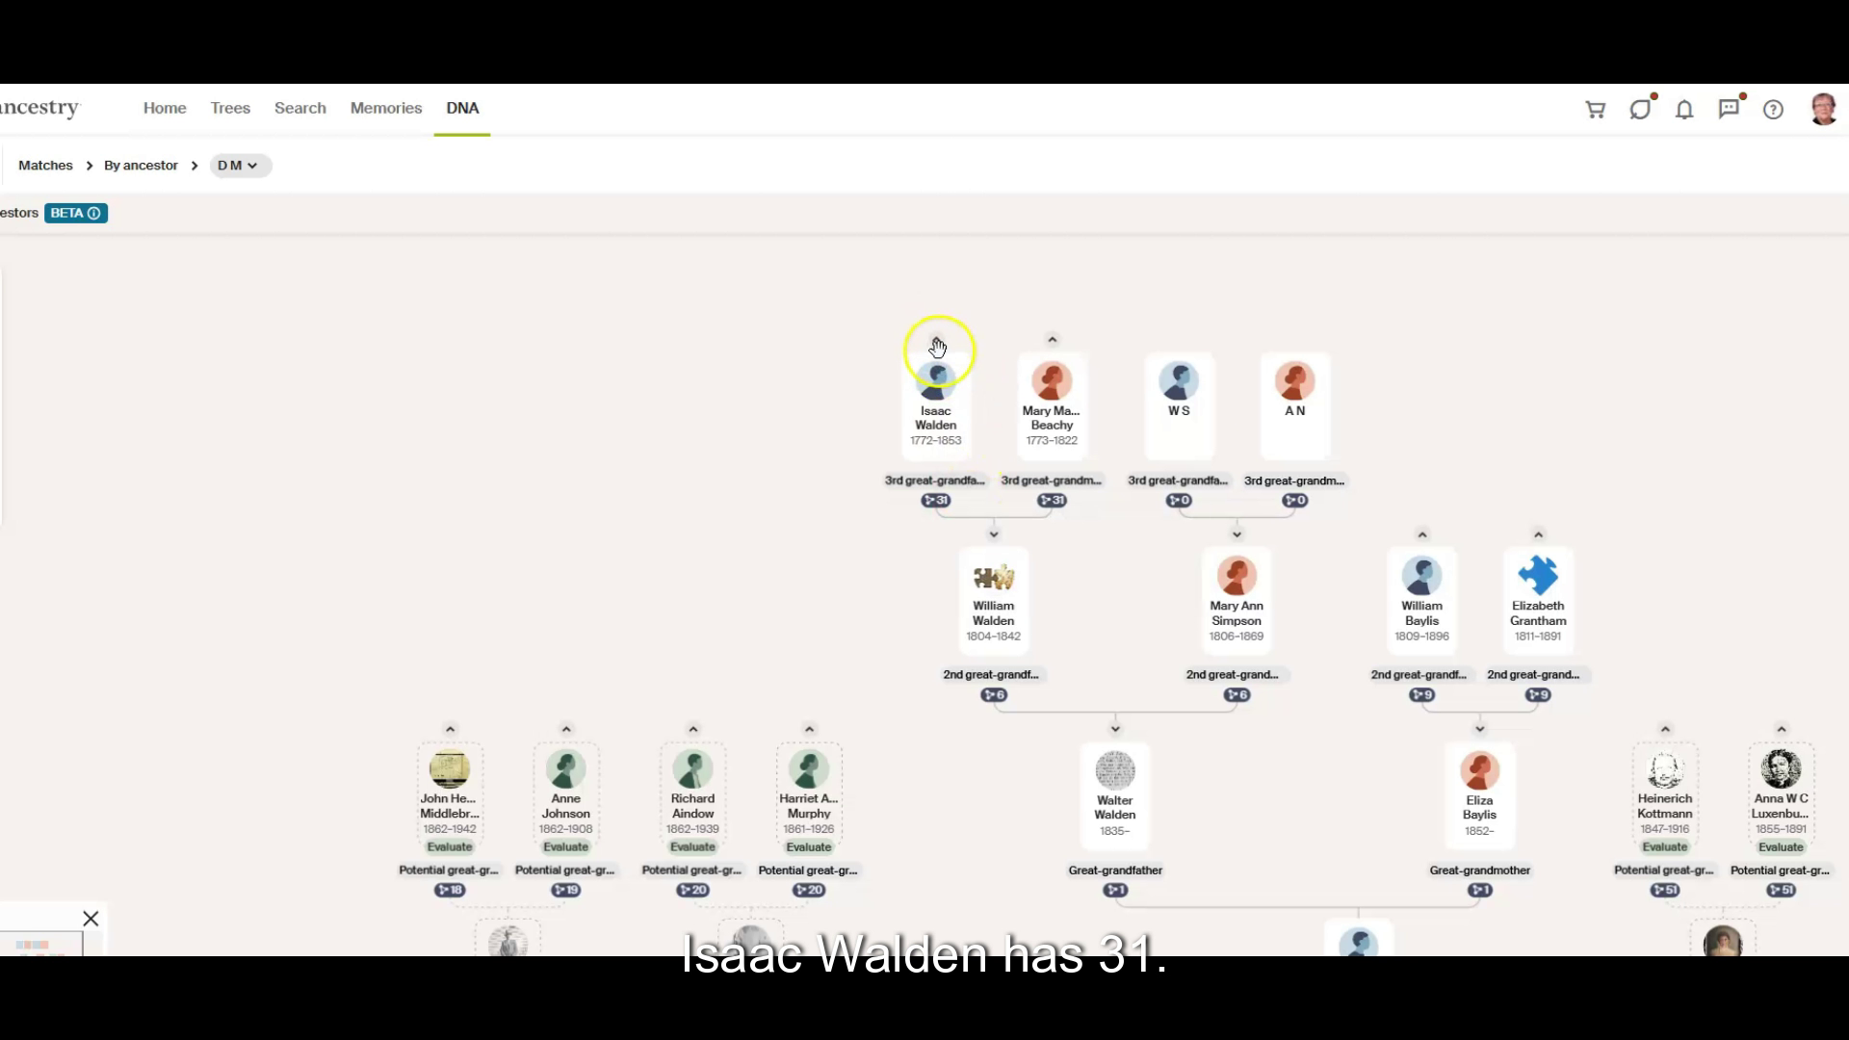
click(936, 341)
drag(1135, 388, 1127, 520)
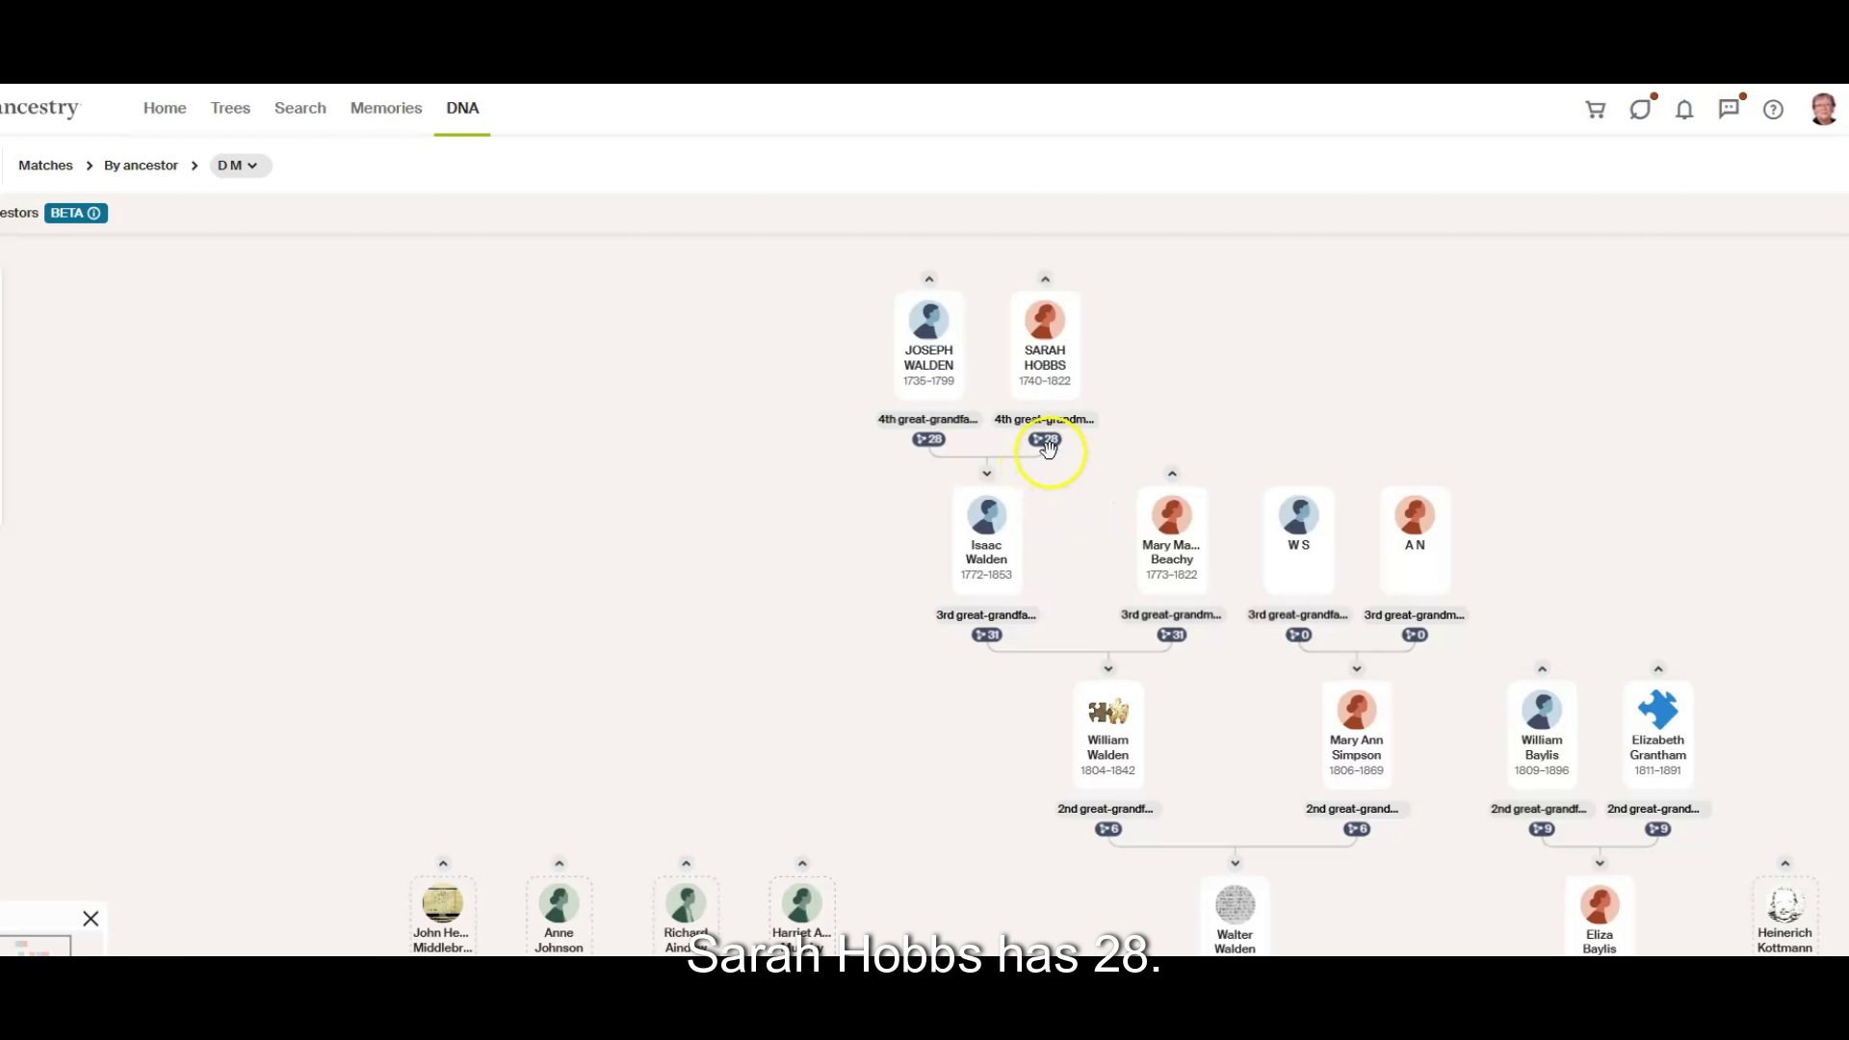
Expand the parents of both 2nd great-grandparents on the great-grandmother's side and compare the DNA matches descending from each 3rd great-grandparent
drag(1356, 480, 1103, 417)
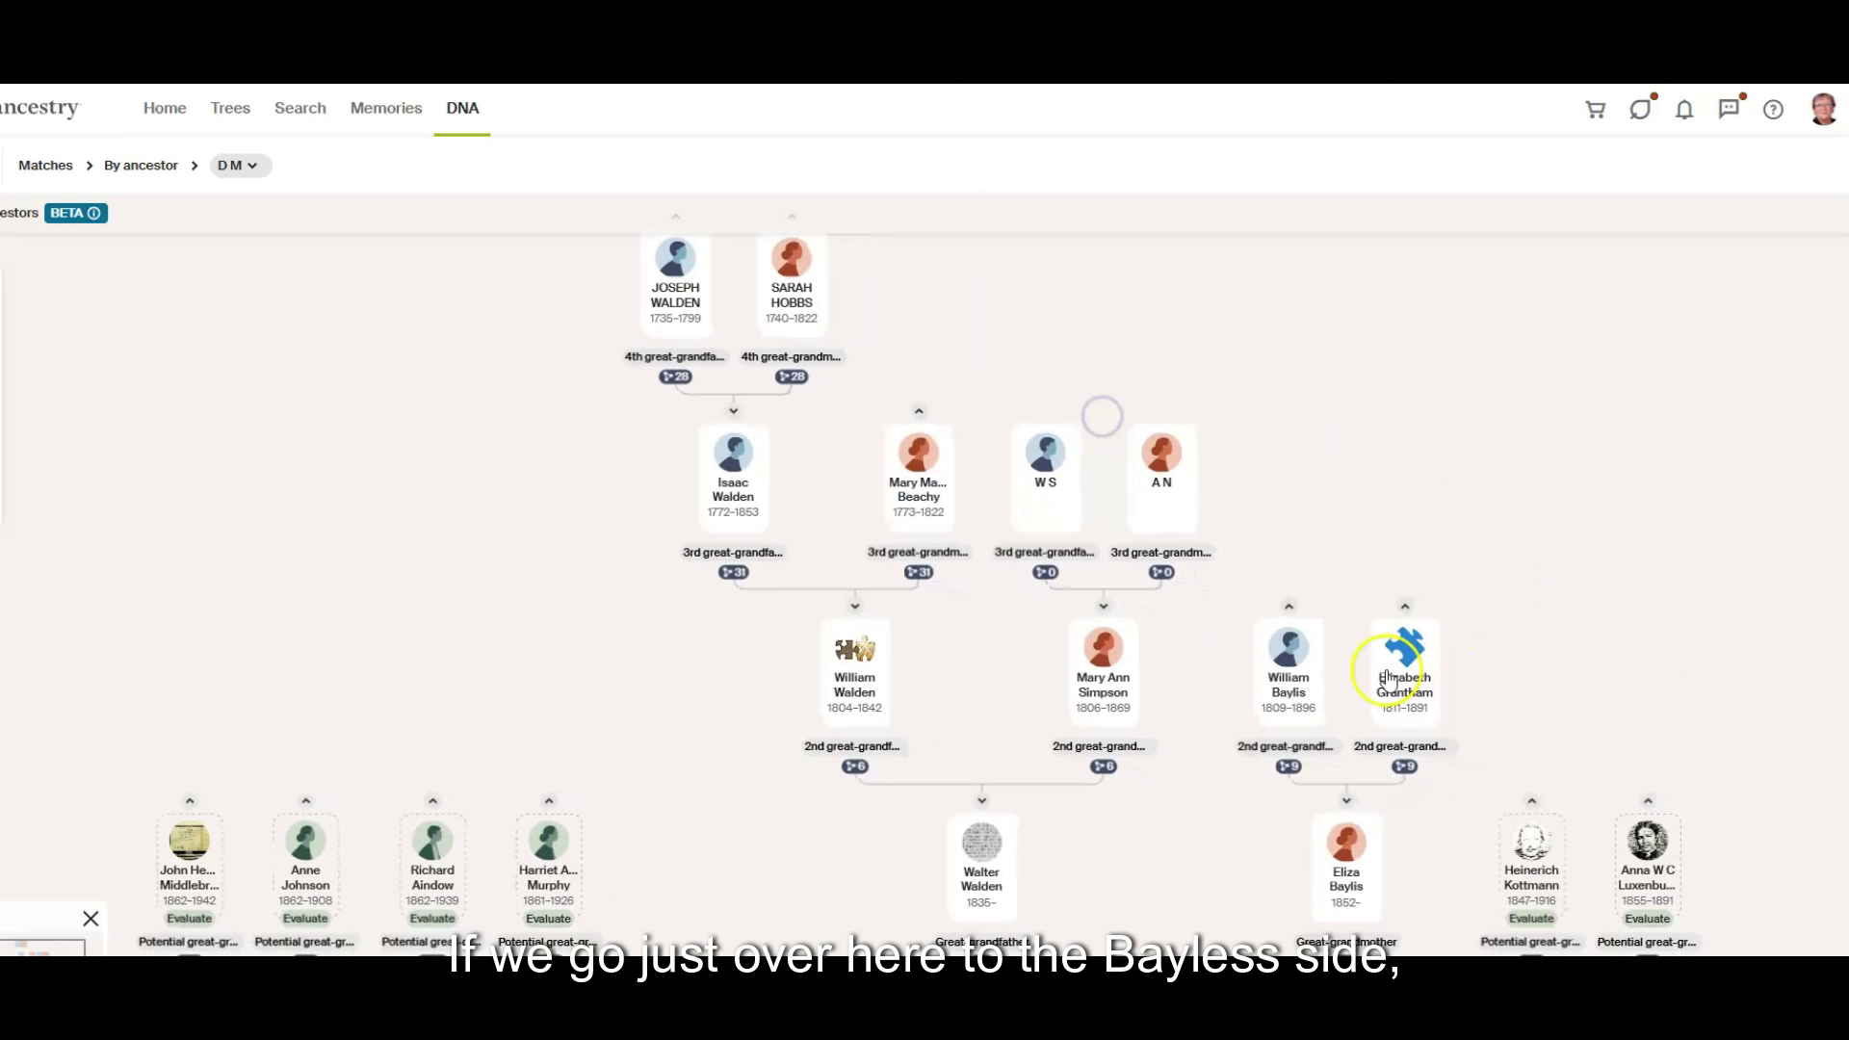
click(1291, 608)
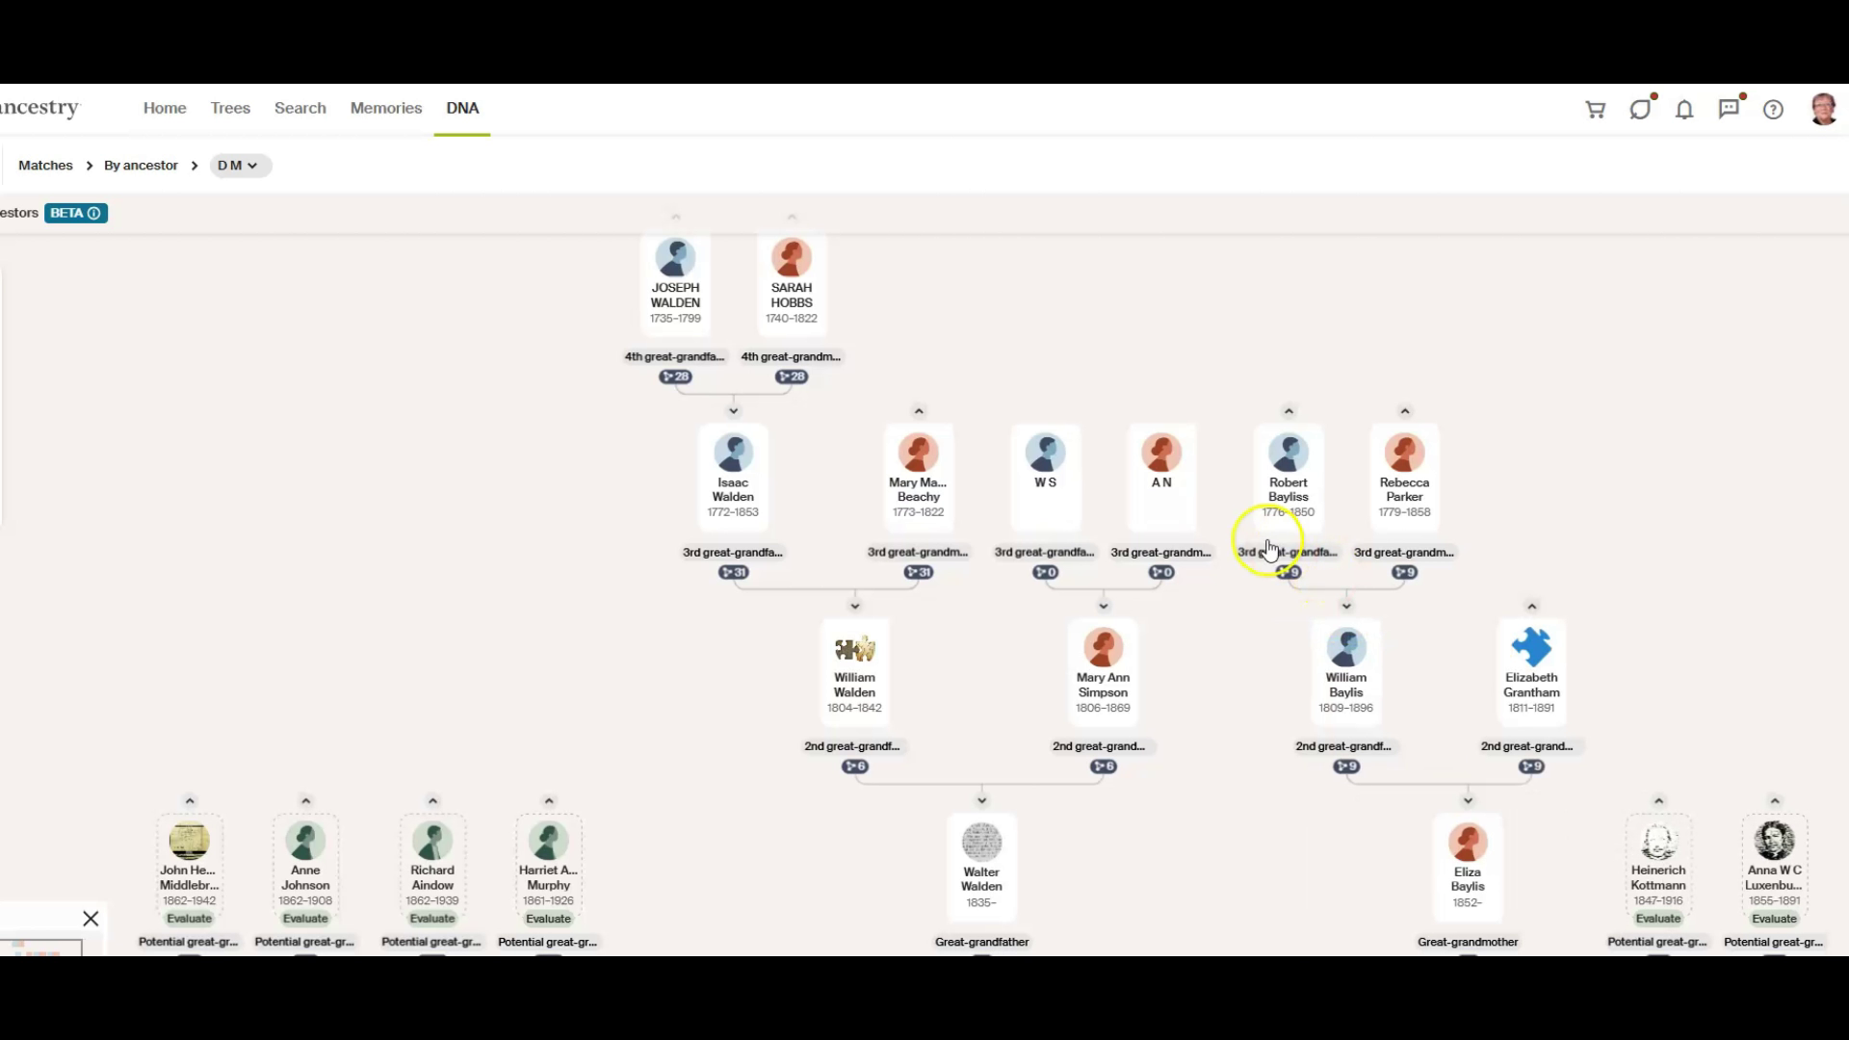
click(1529, 601)
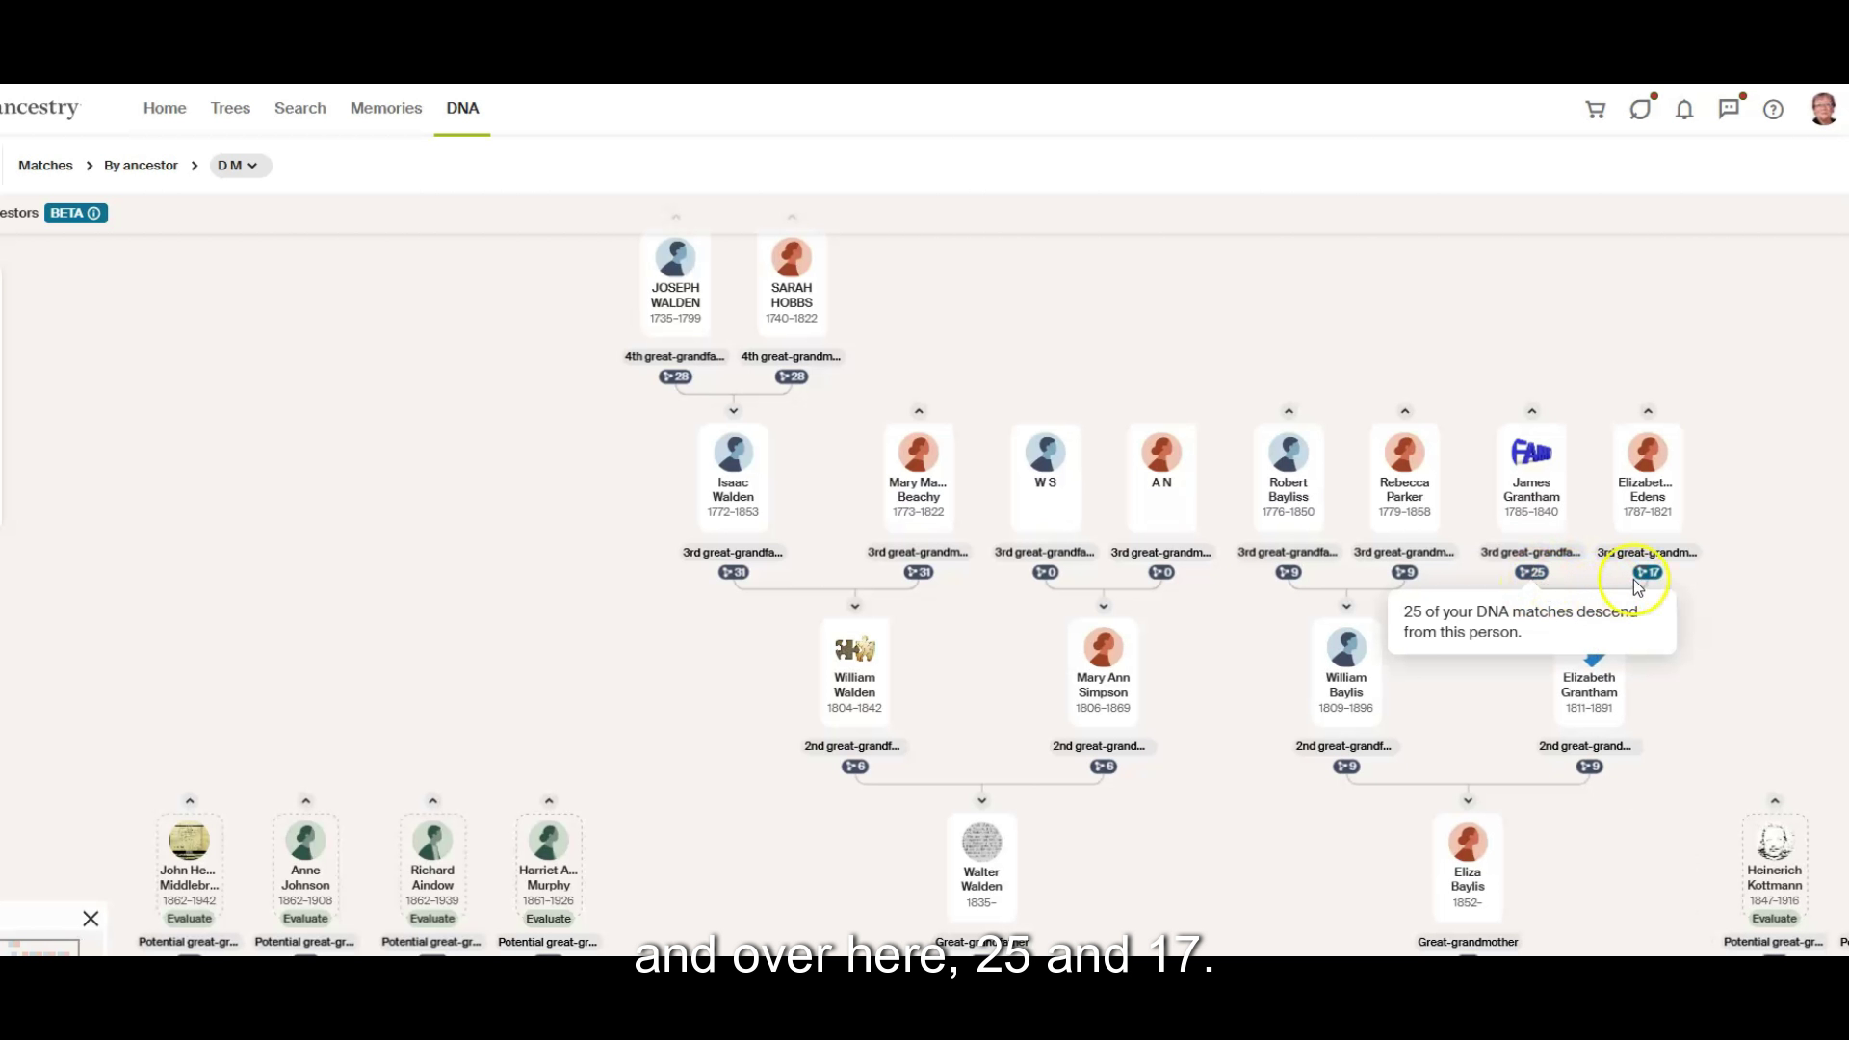
mouse_move(1640, 588)
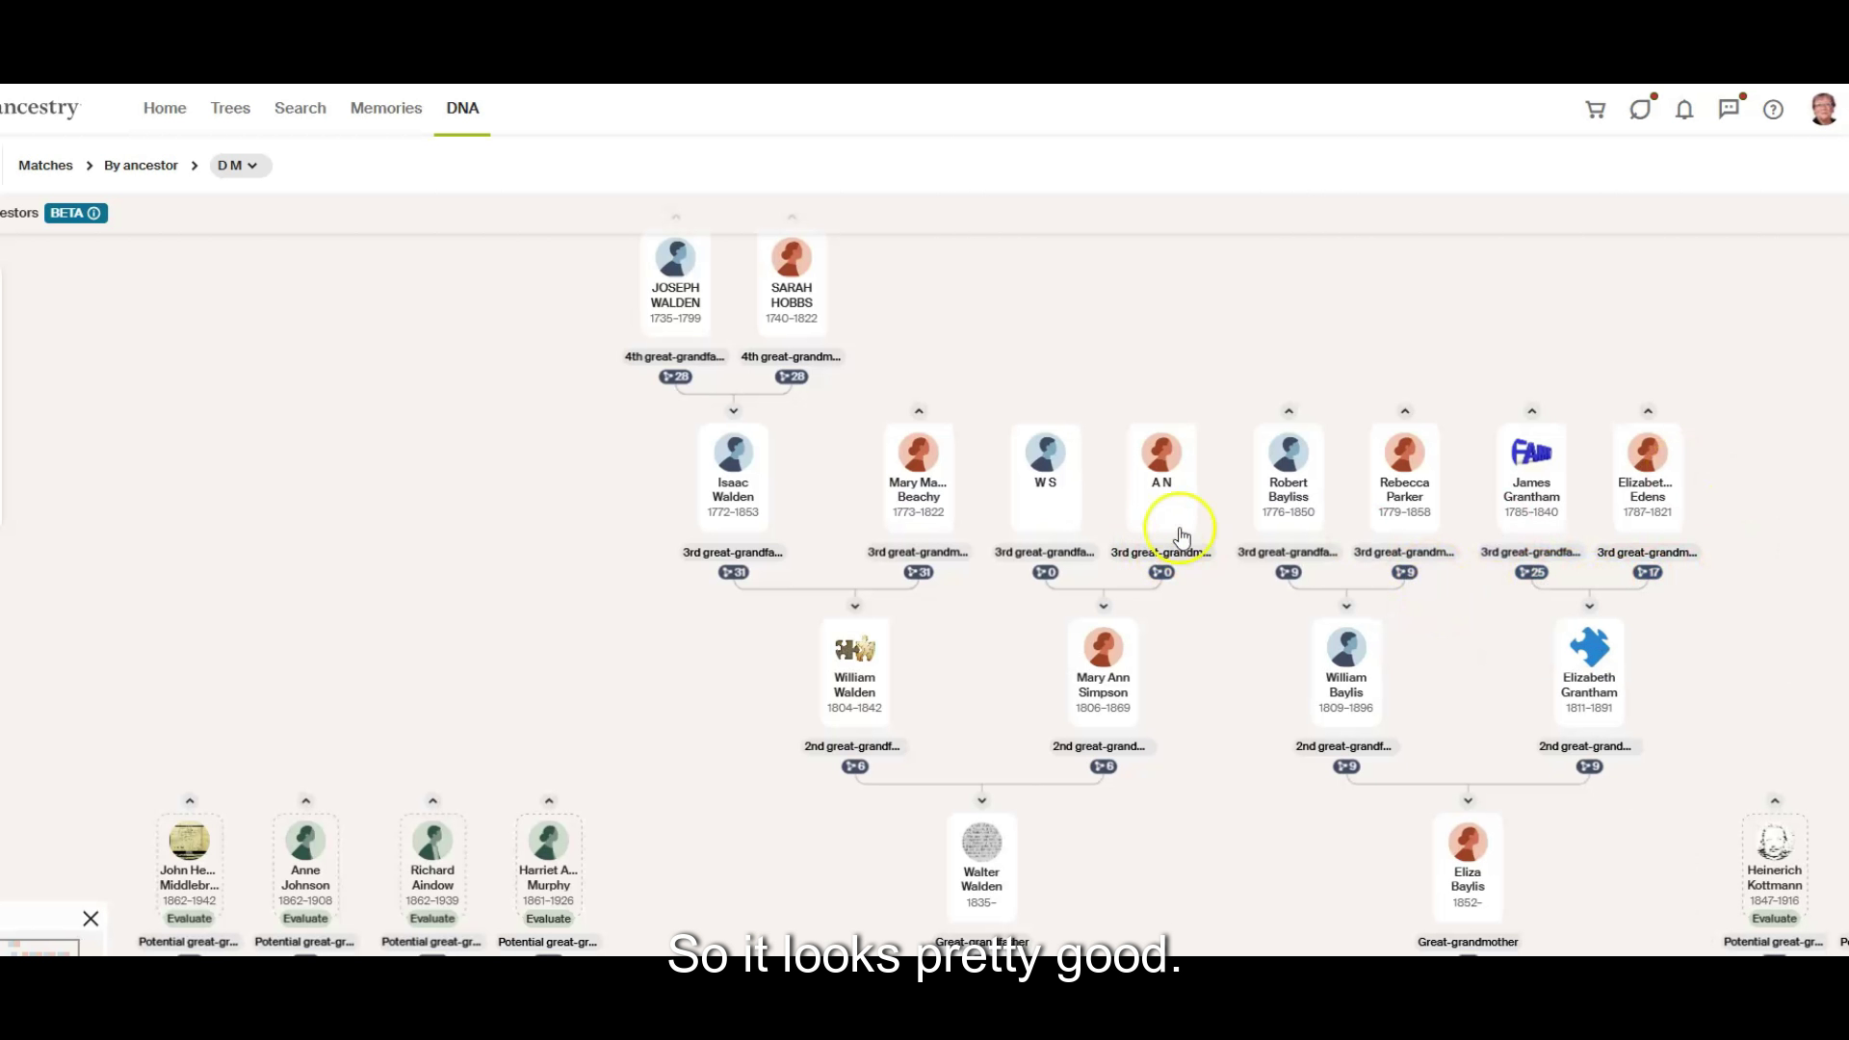
mouse_move(1063, 606)
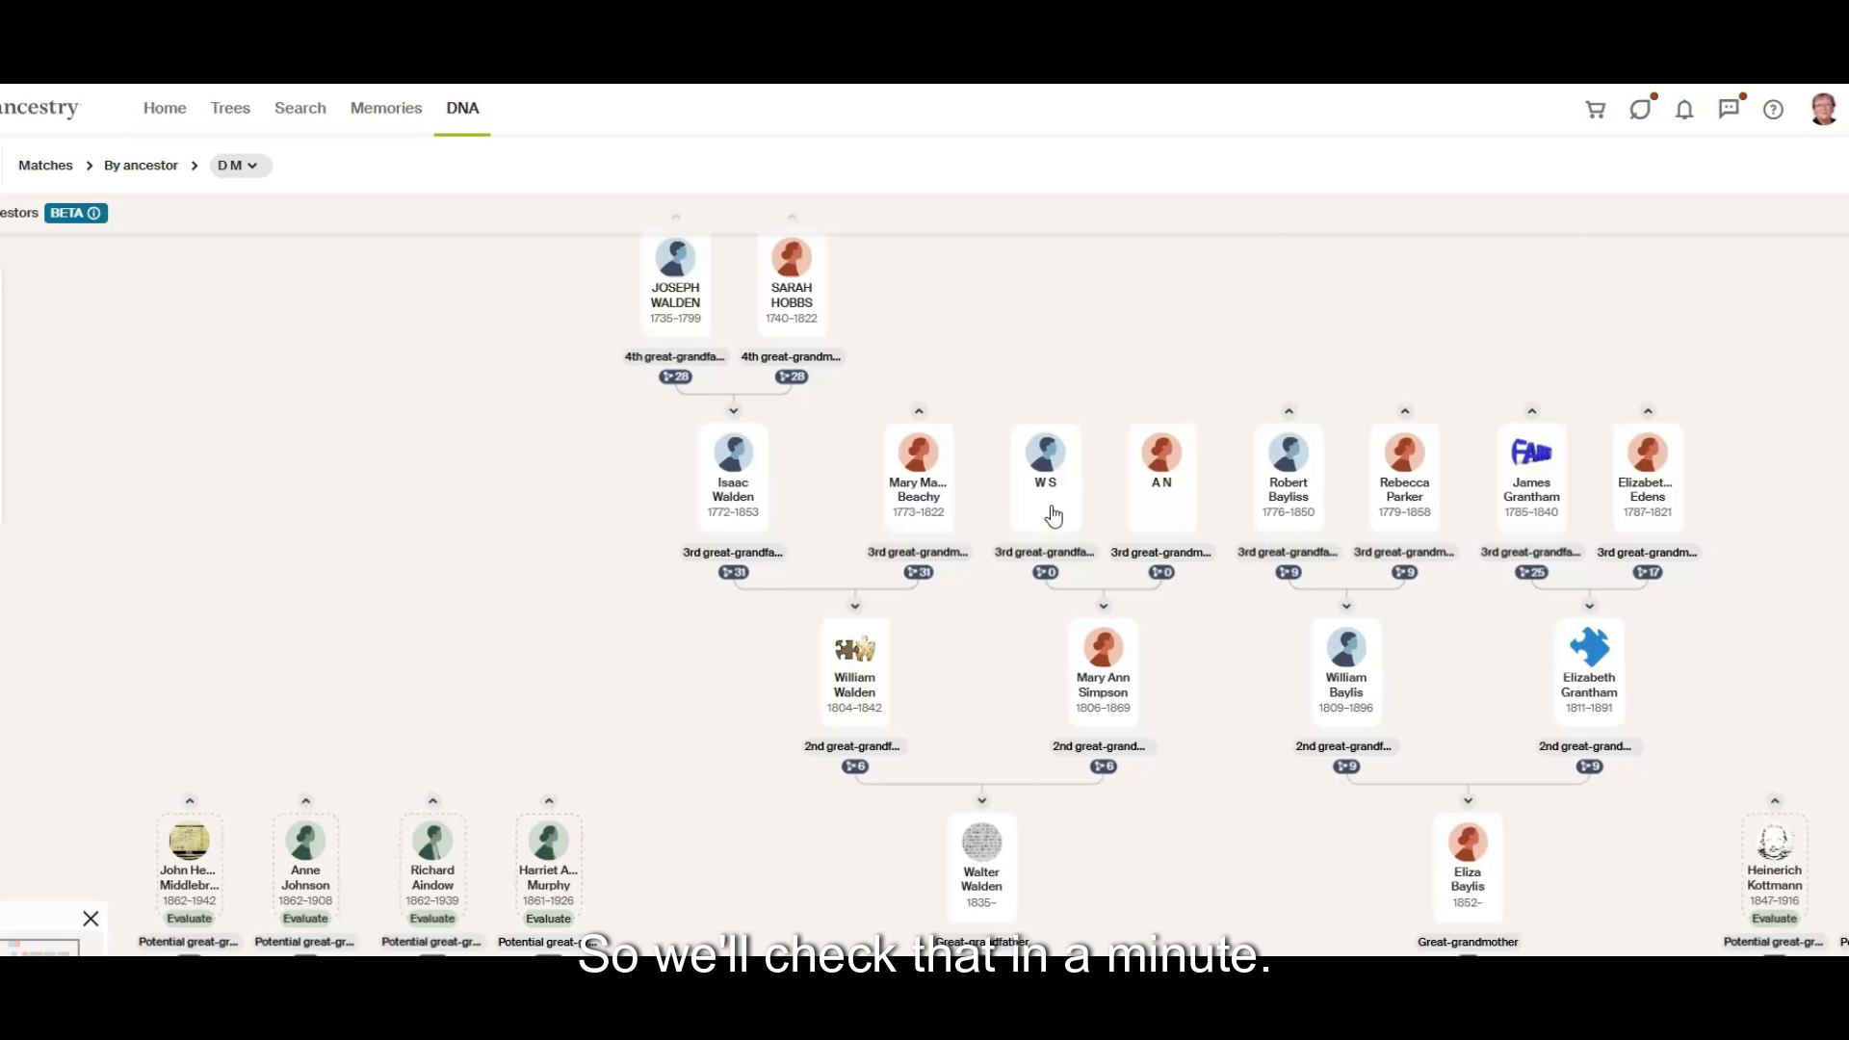
Open the relationship paths of the matches descending from the third tester's 4th great-grandmother and survey her descendant lines
drag(924, 314, 929, 395)
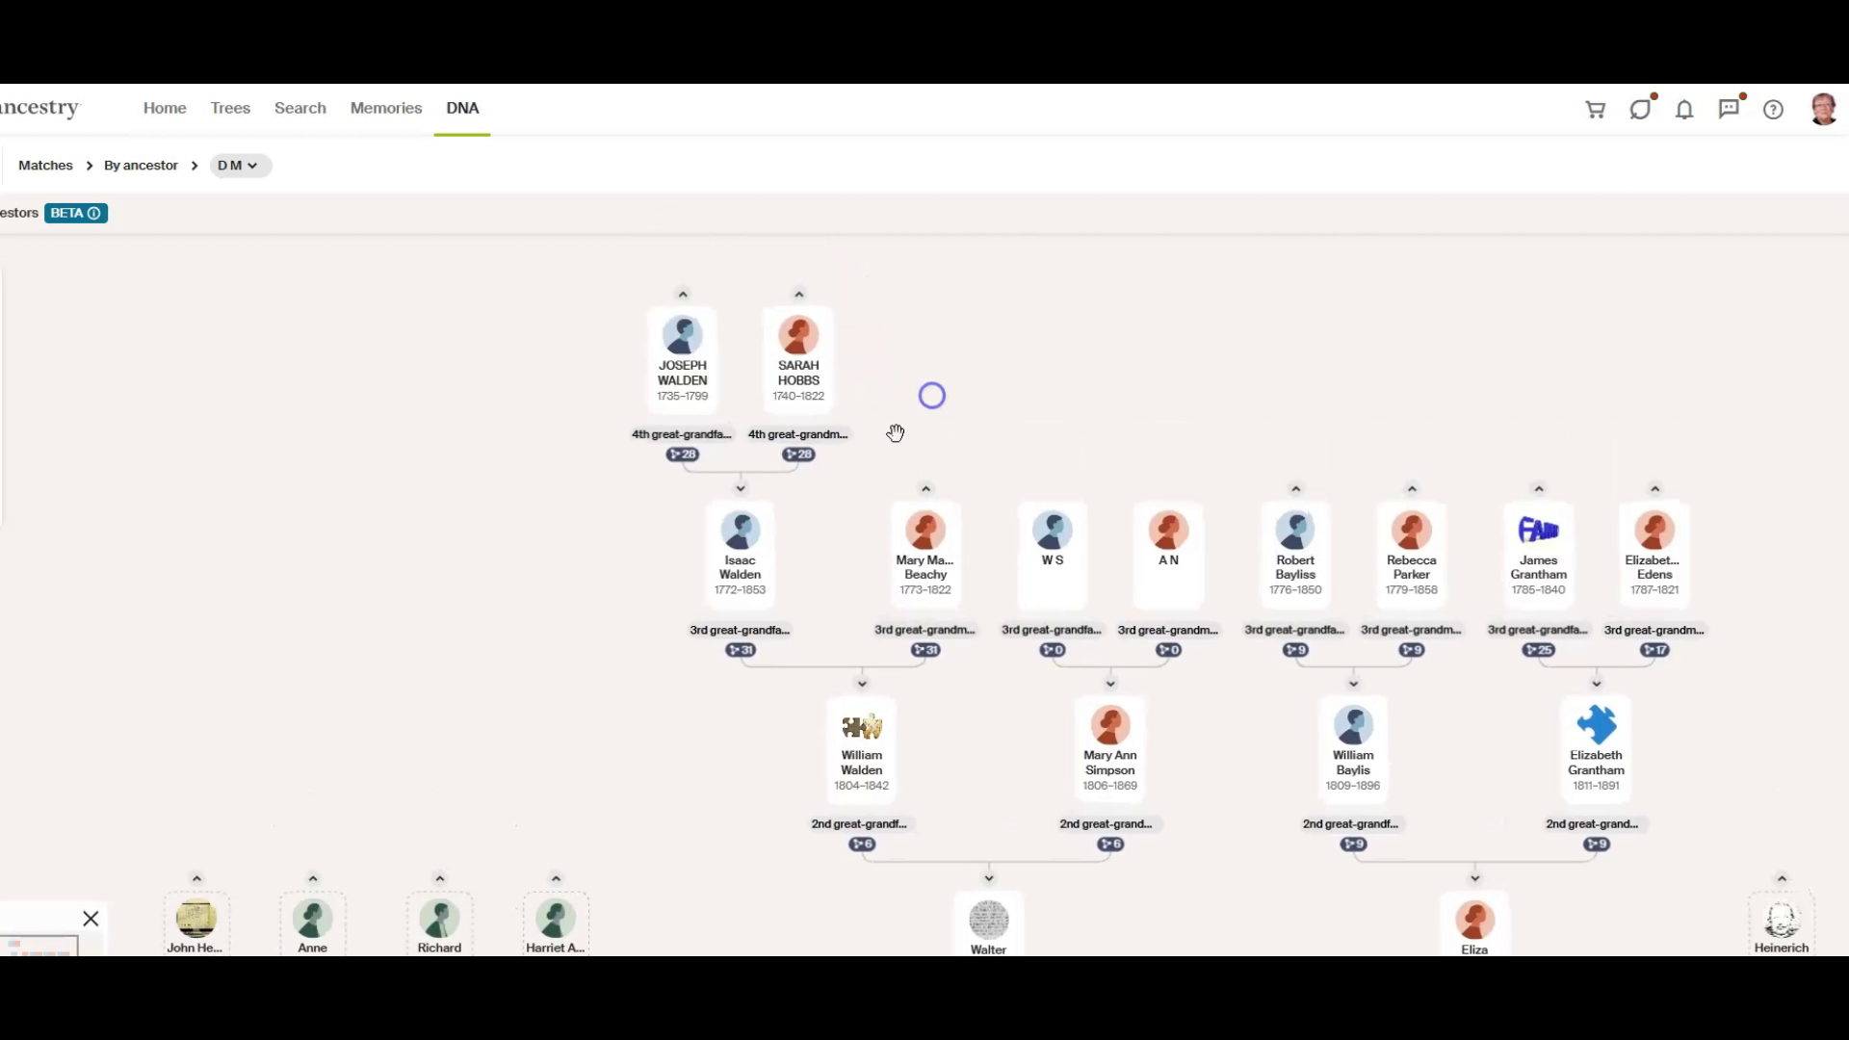
mouse_move(802, 457)
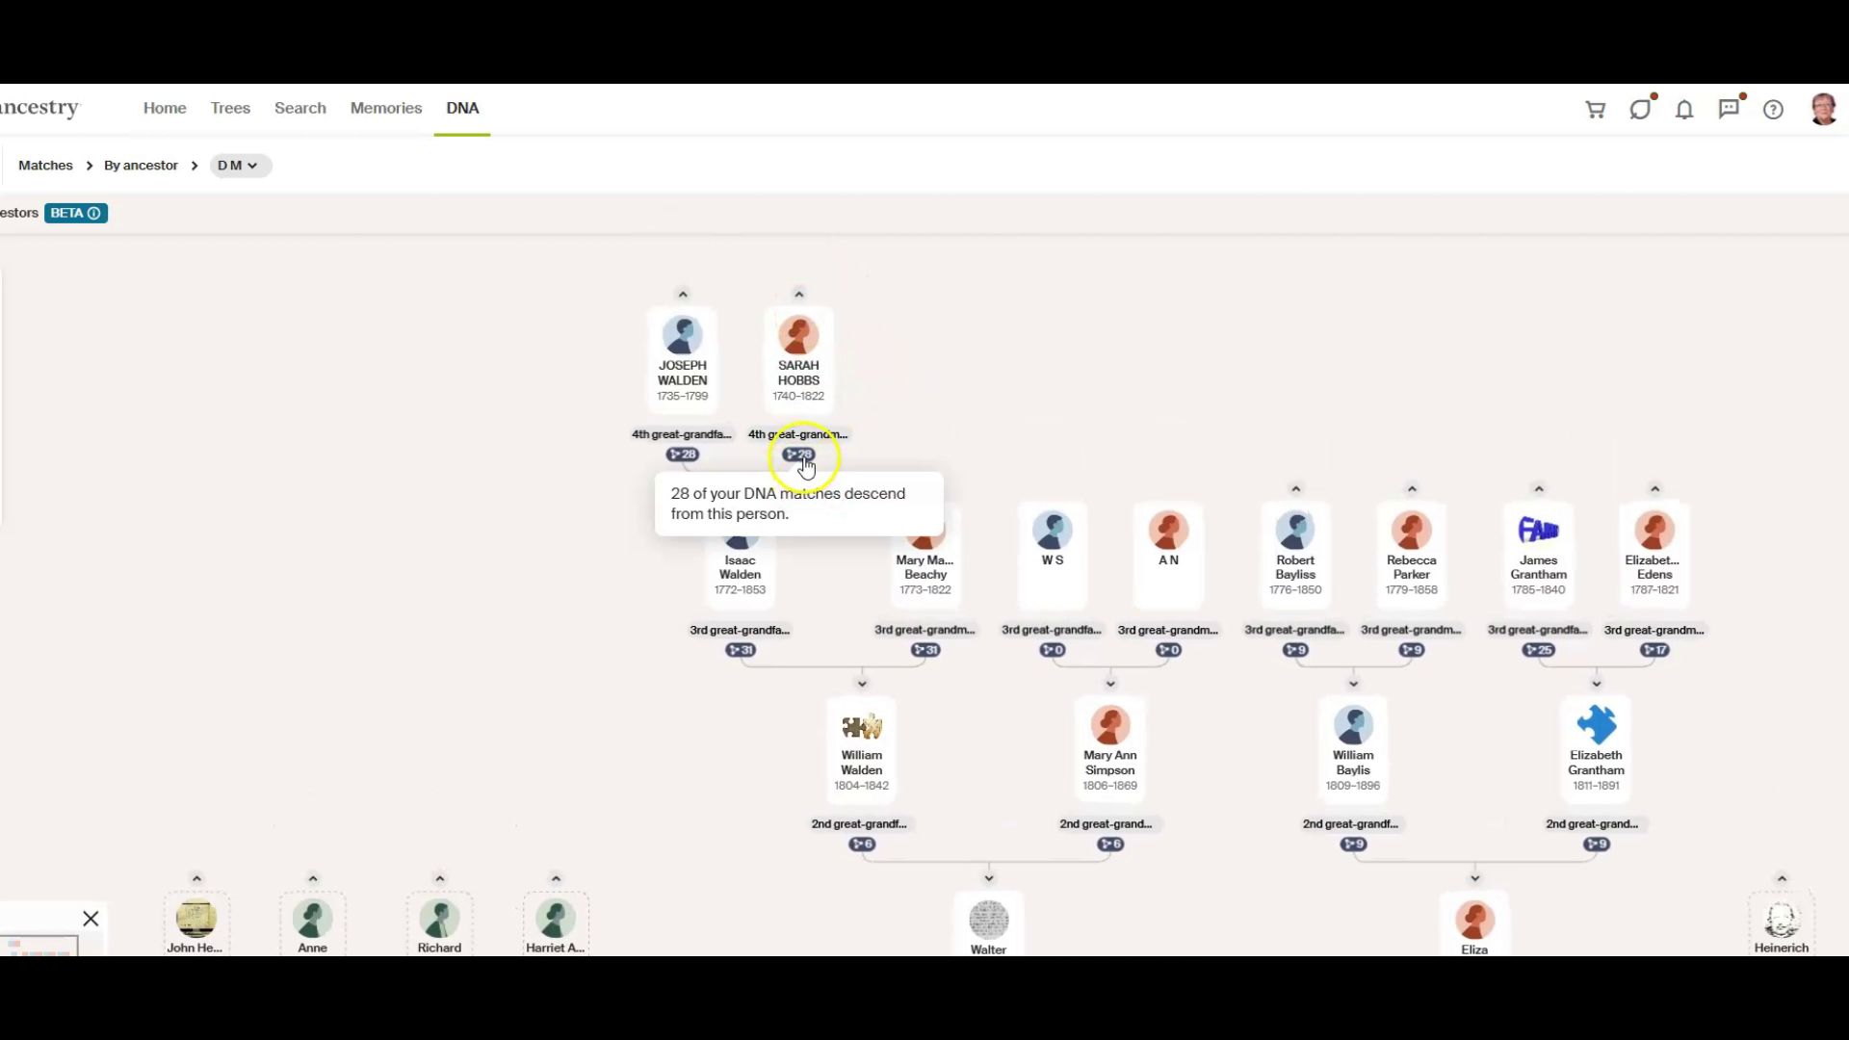
click(804, 461)
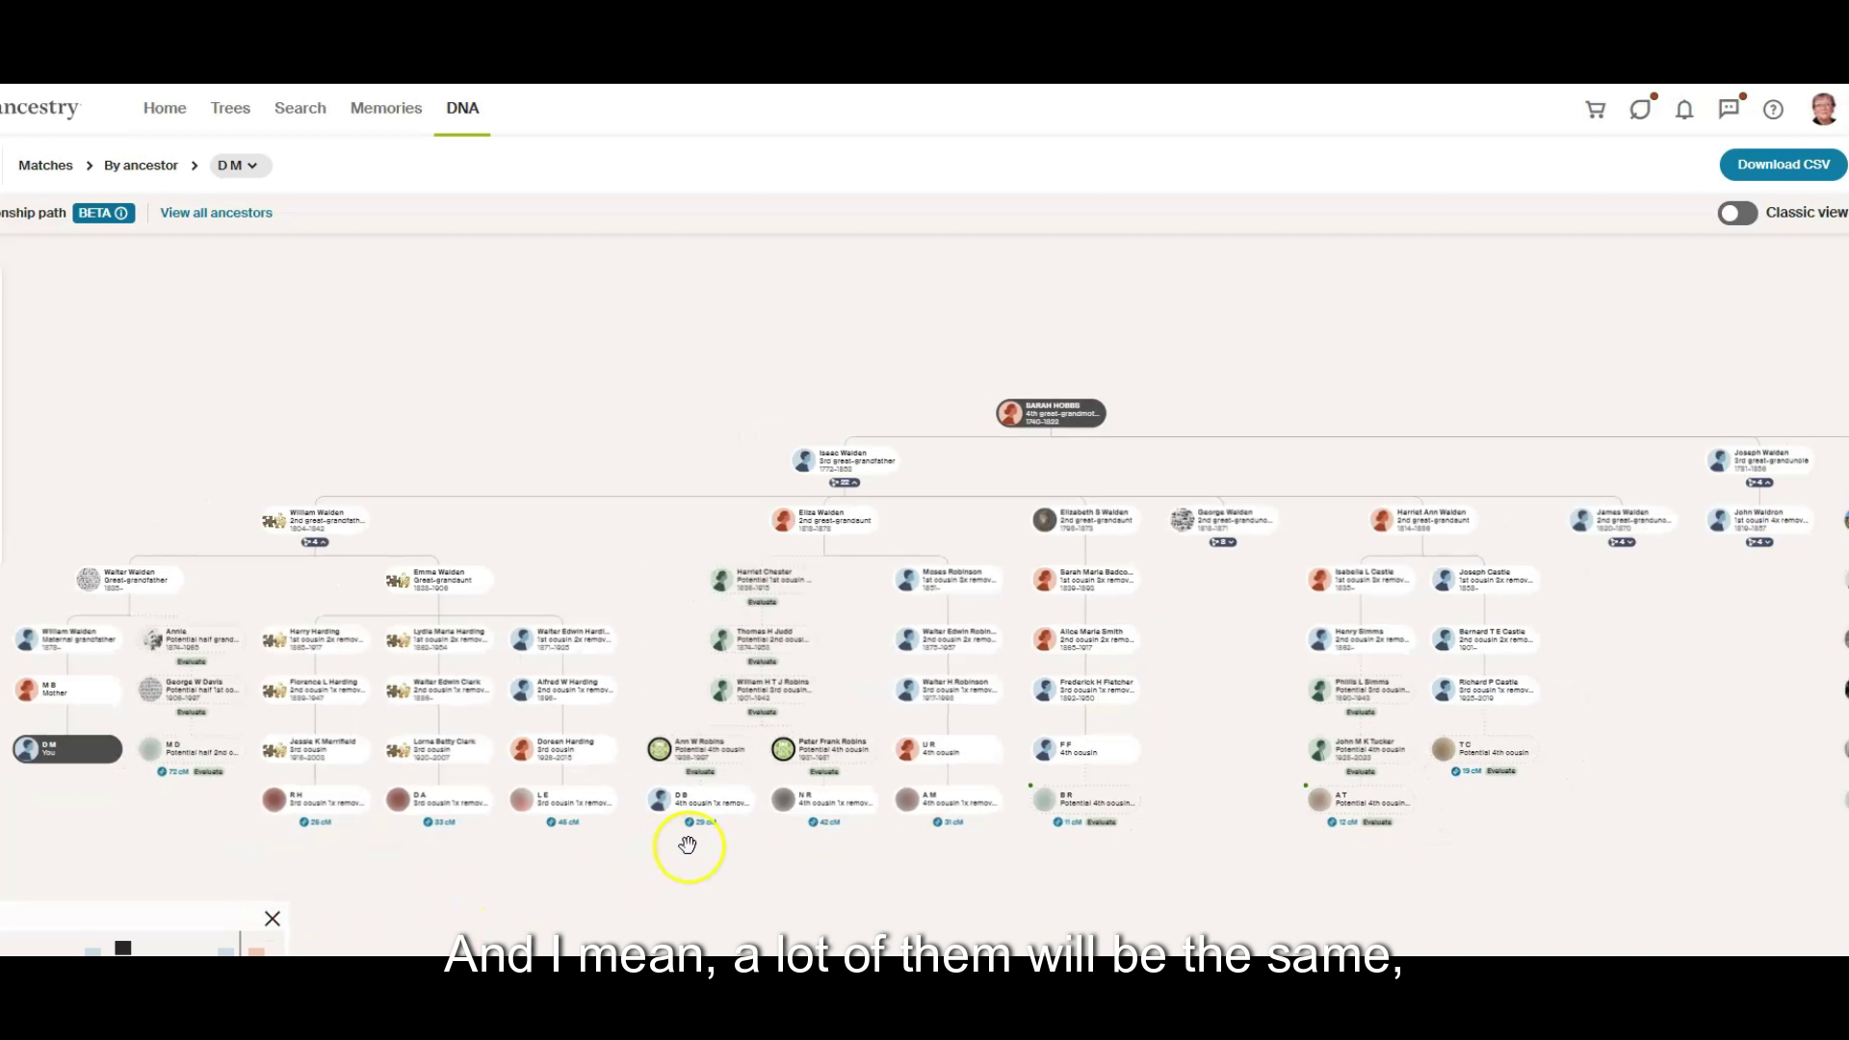
drag(1172, 887, 839, 897)
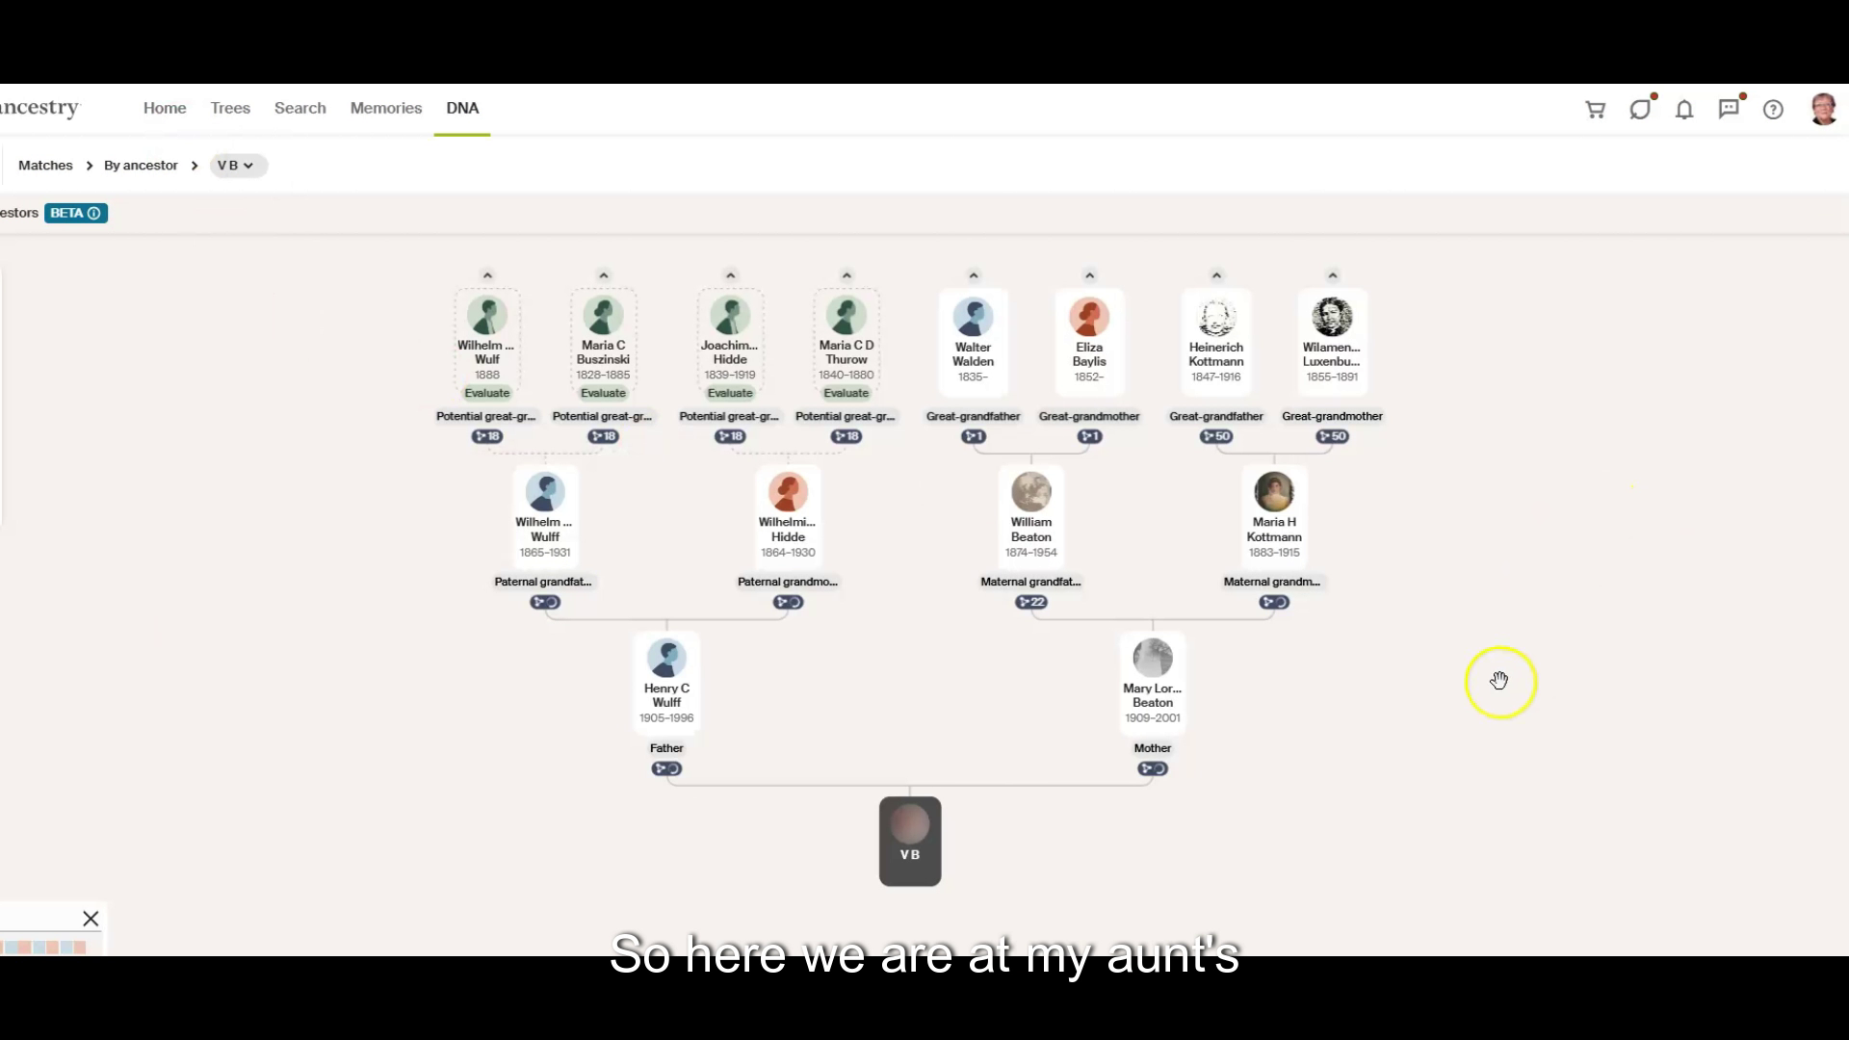
In the aunt's ThruLines, expand the parents of the maternal grandfather's father and mother and check their DNA matches
drag(1465, 805, 1487, 860)
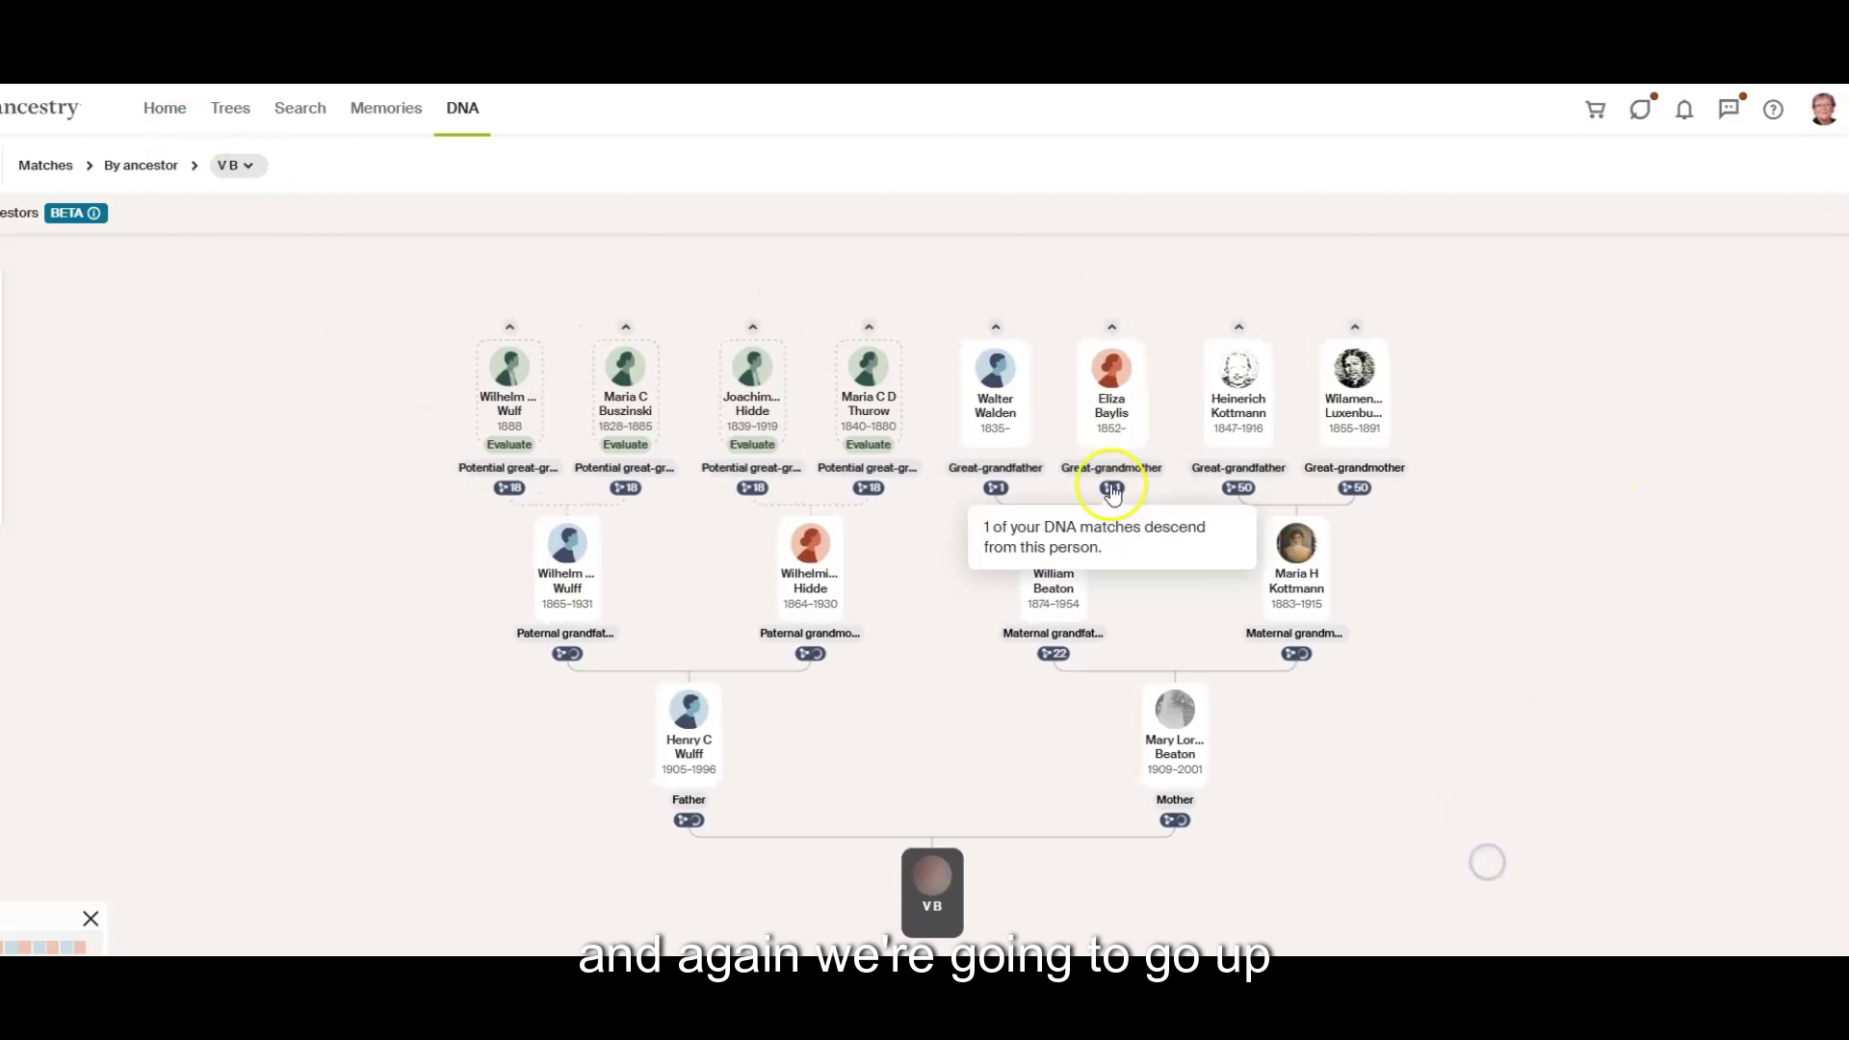
click(998, 329)
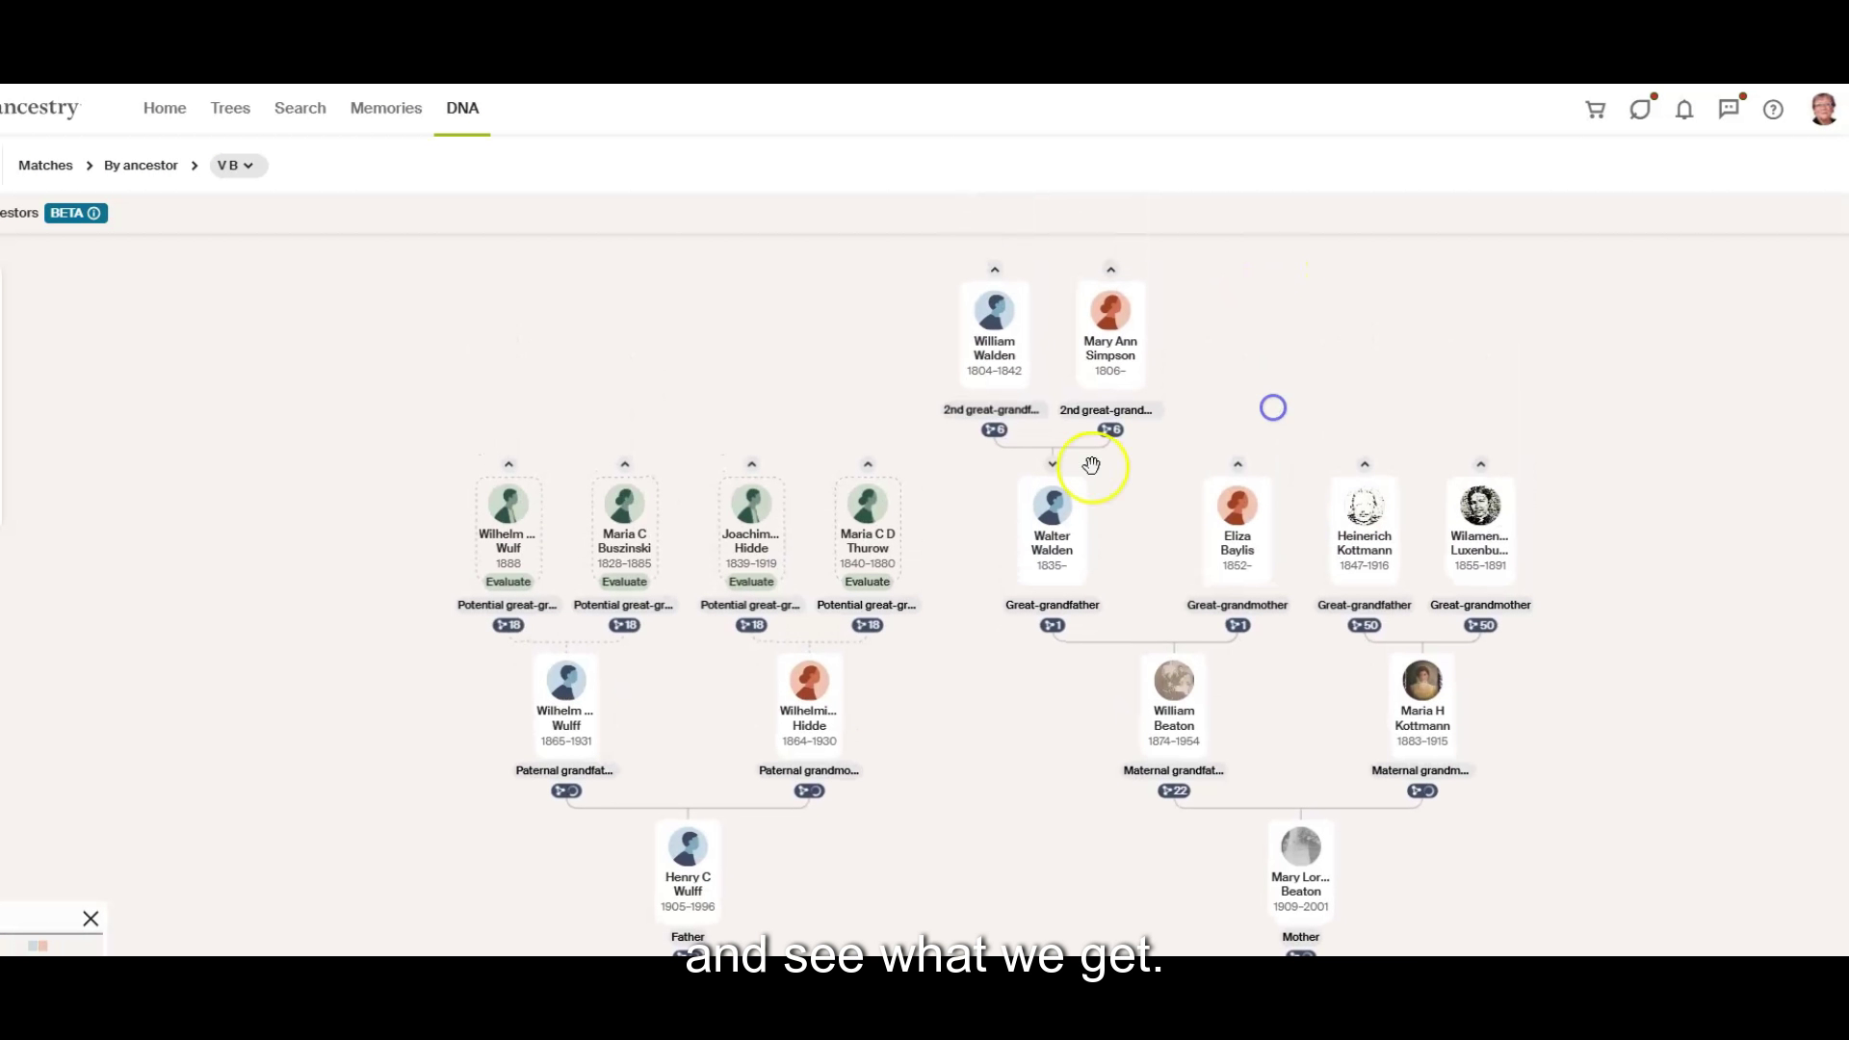
click(1238, 467)
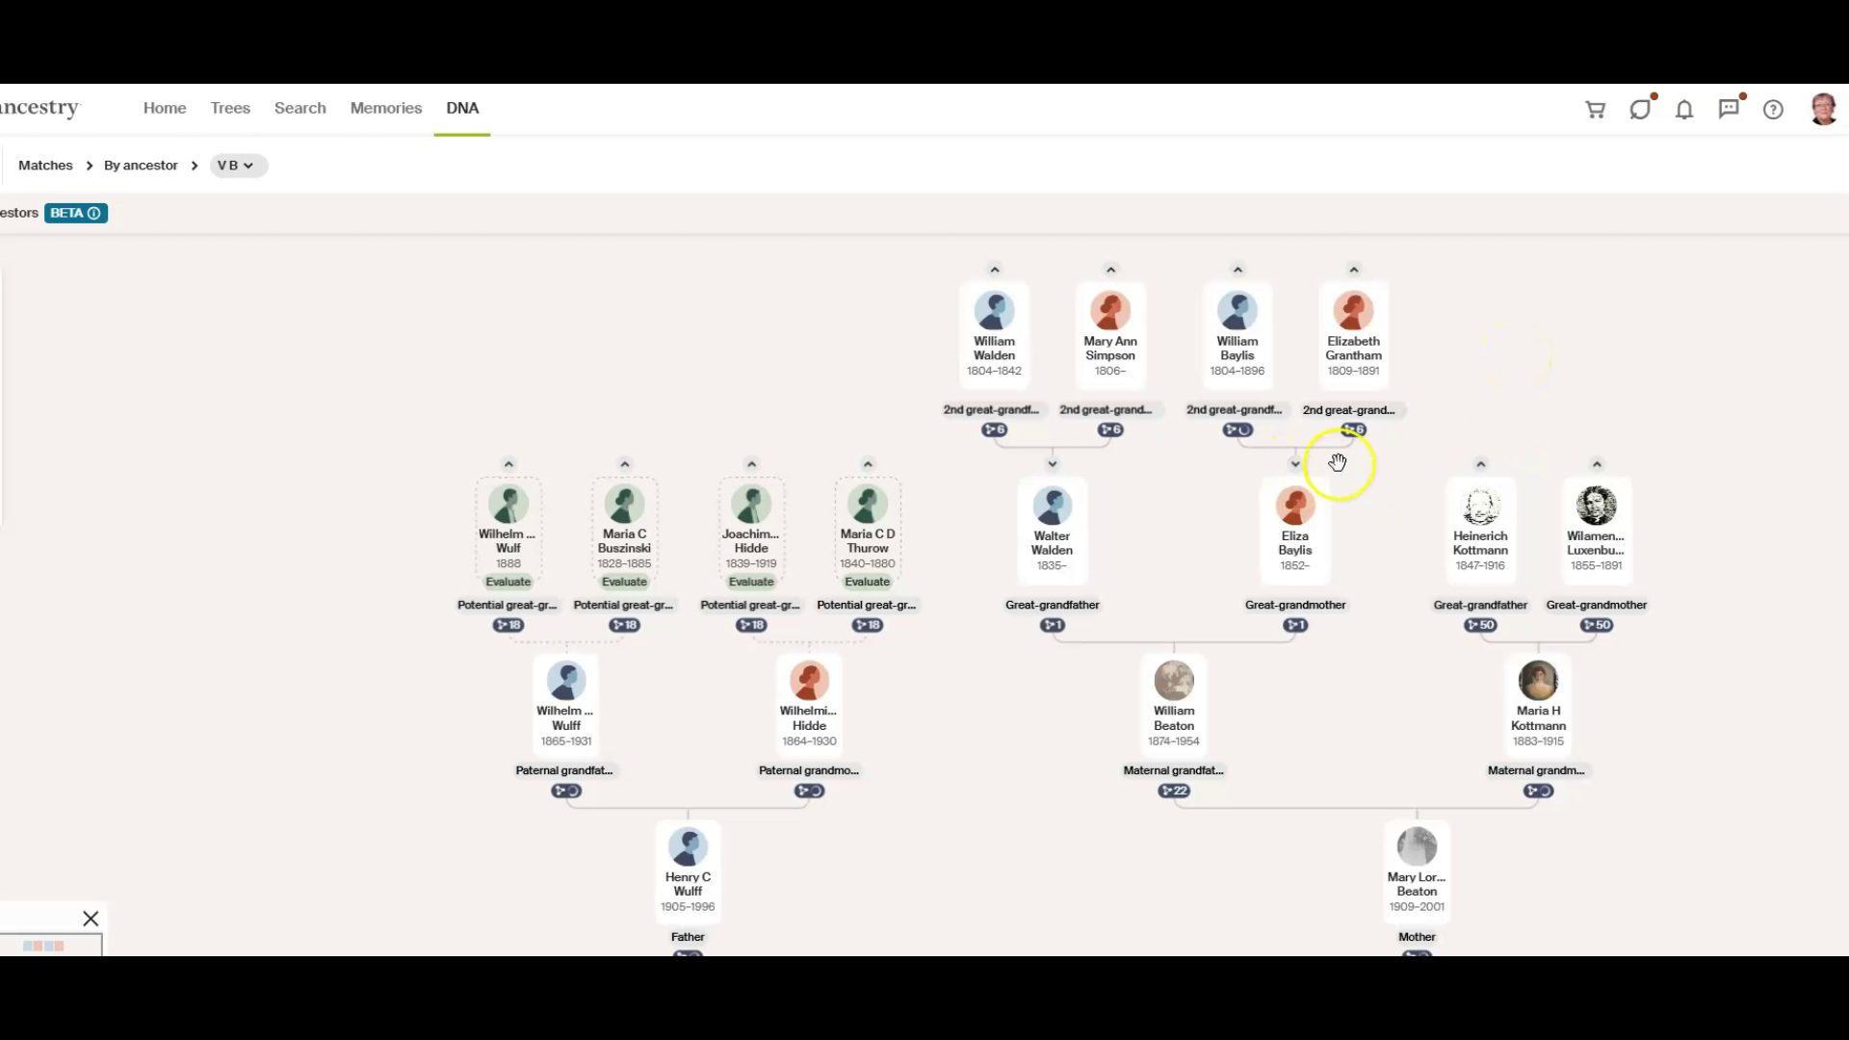
Expand the potential parents of the 2nd great-grandmother born in 1806 and check the DNA matches descending from them
drag(1176, 466, 1196, 603)
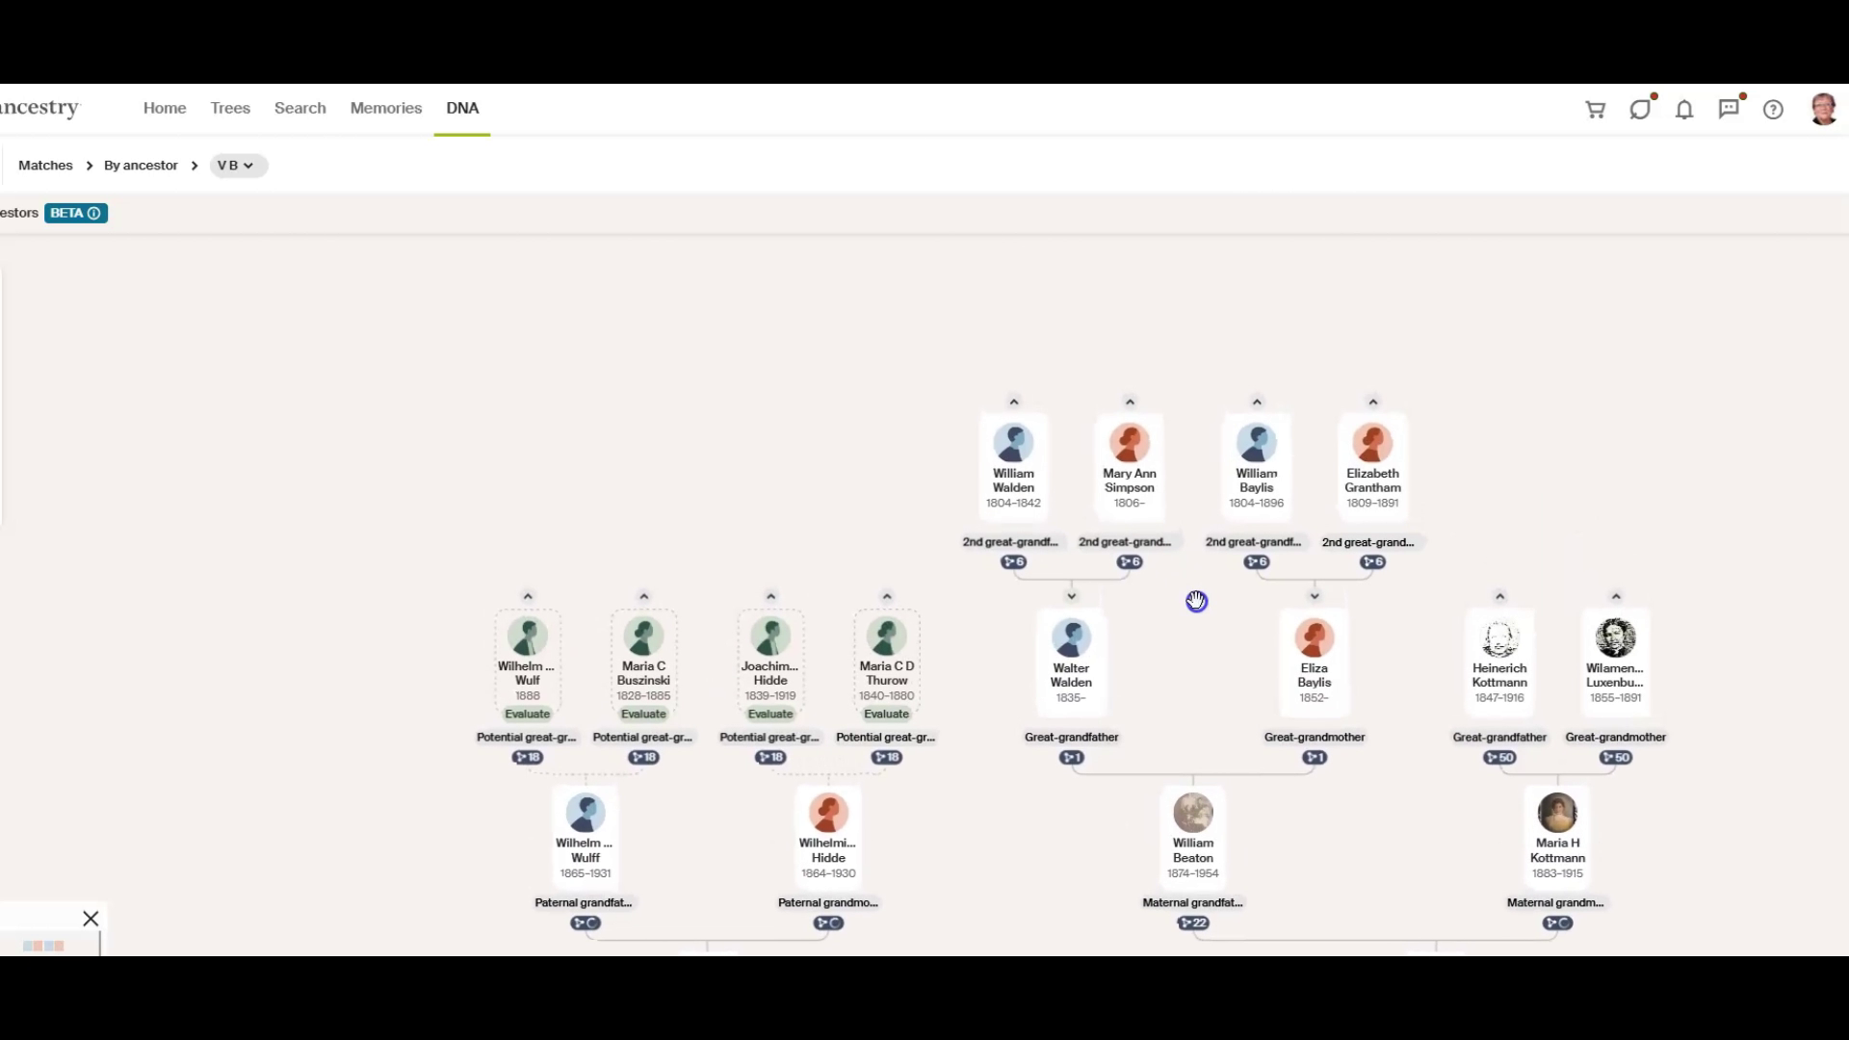
click(1132, 405)
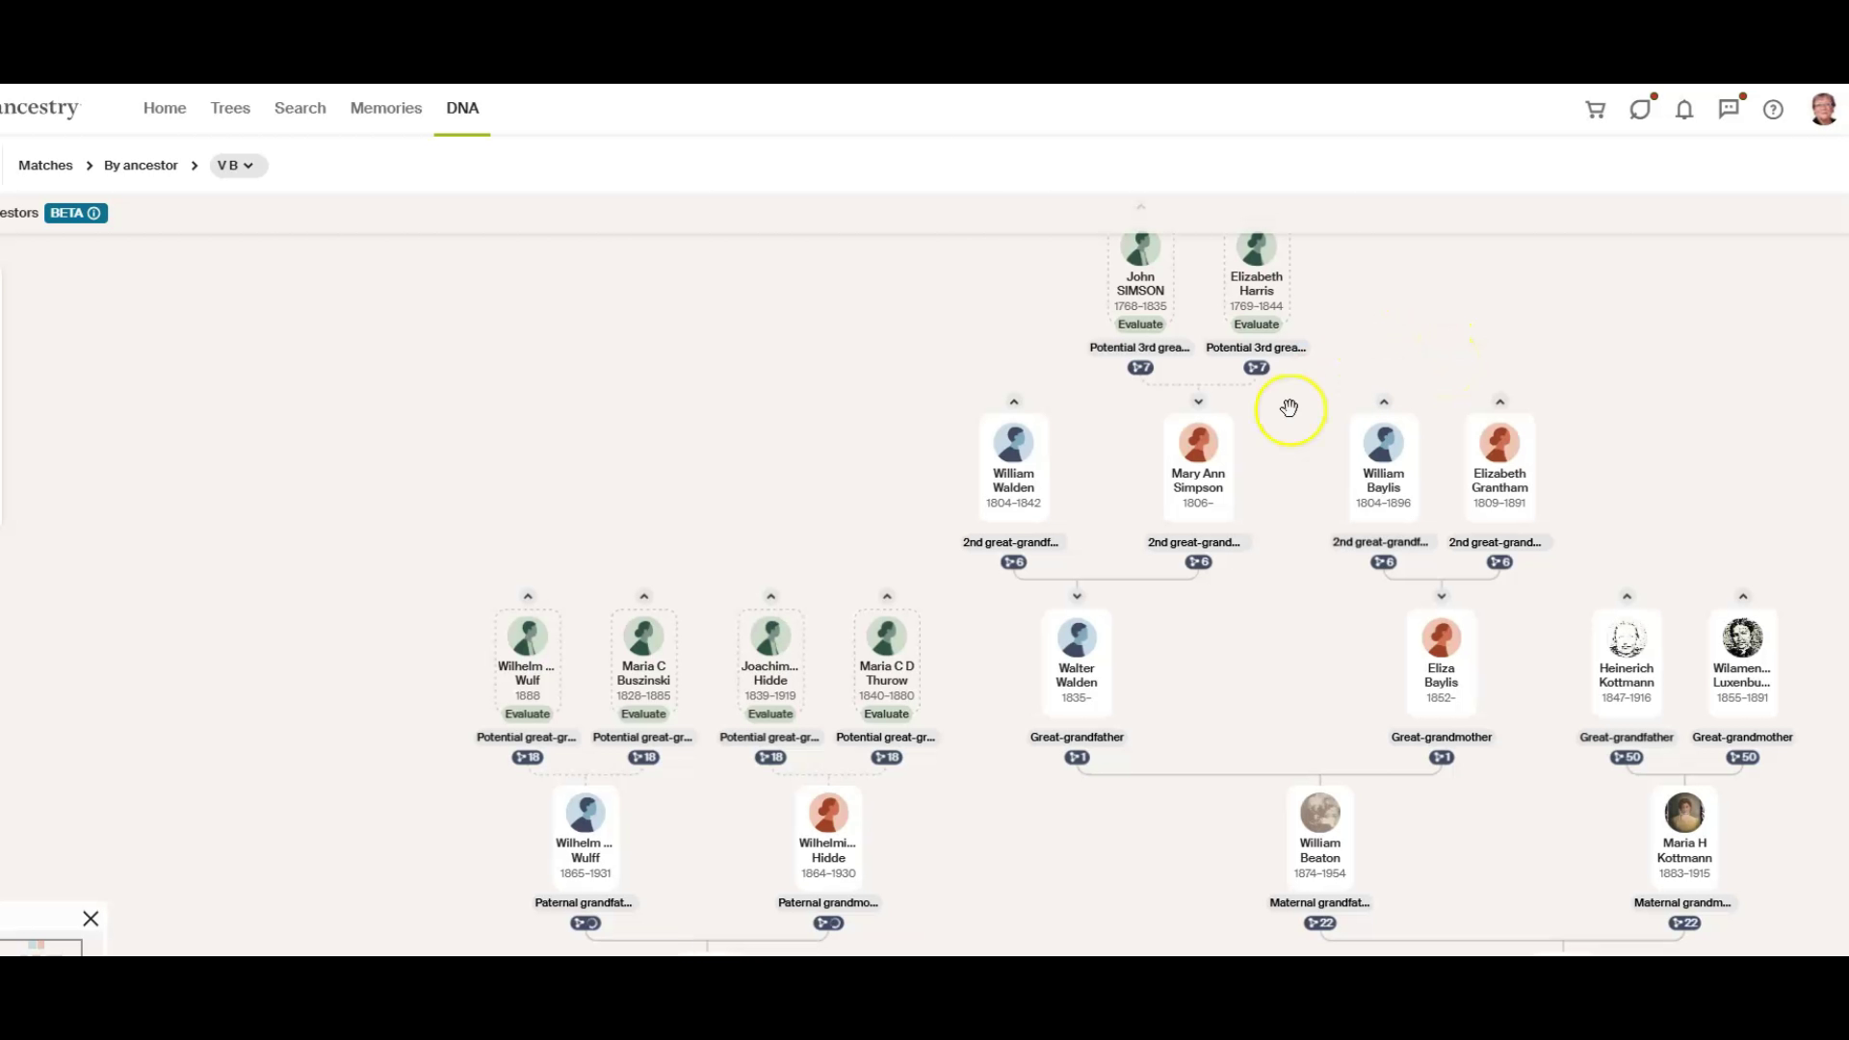
mouse_move(1145, 376)
drag(1002, 279, 1002, 305)
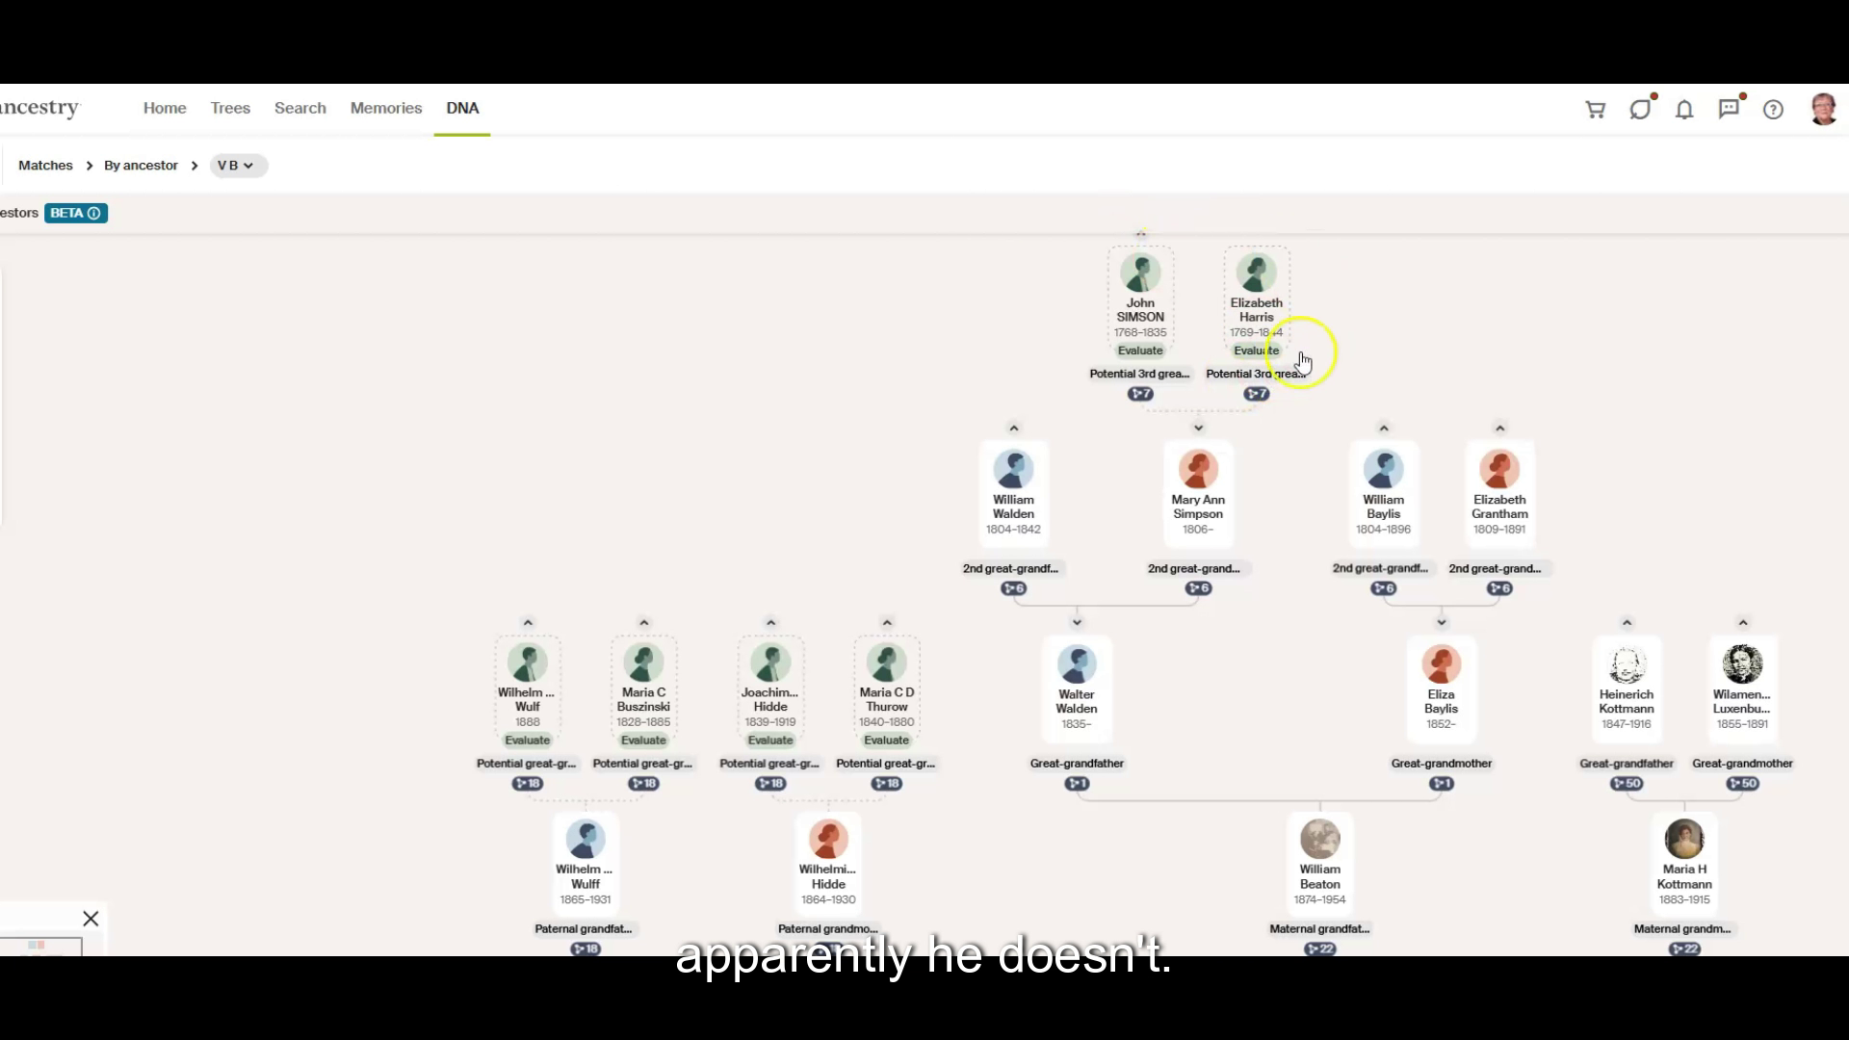
Expand the parents of the 2nd great-grandfather born in 1804 and compare the DNA matches of the 3rd great-grandparents
drag(1020, 344, 1011, 404)
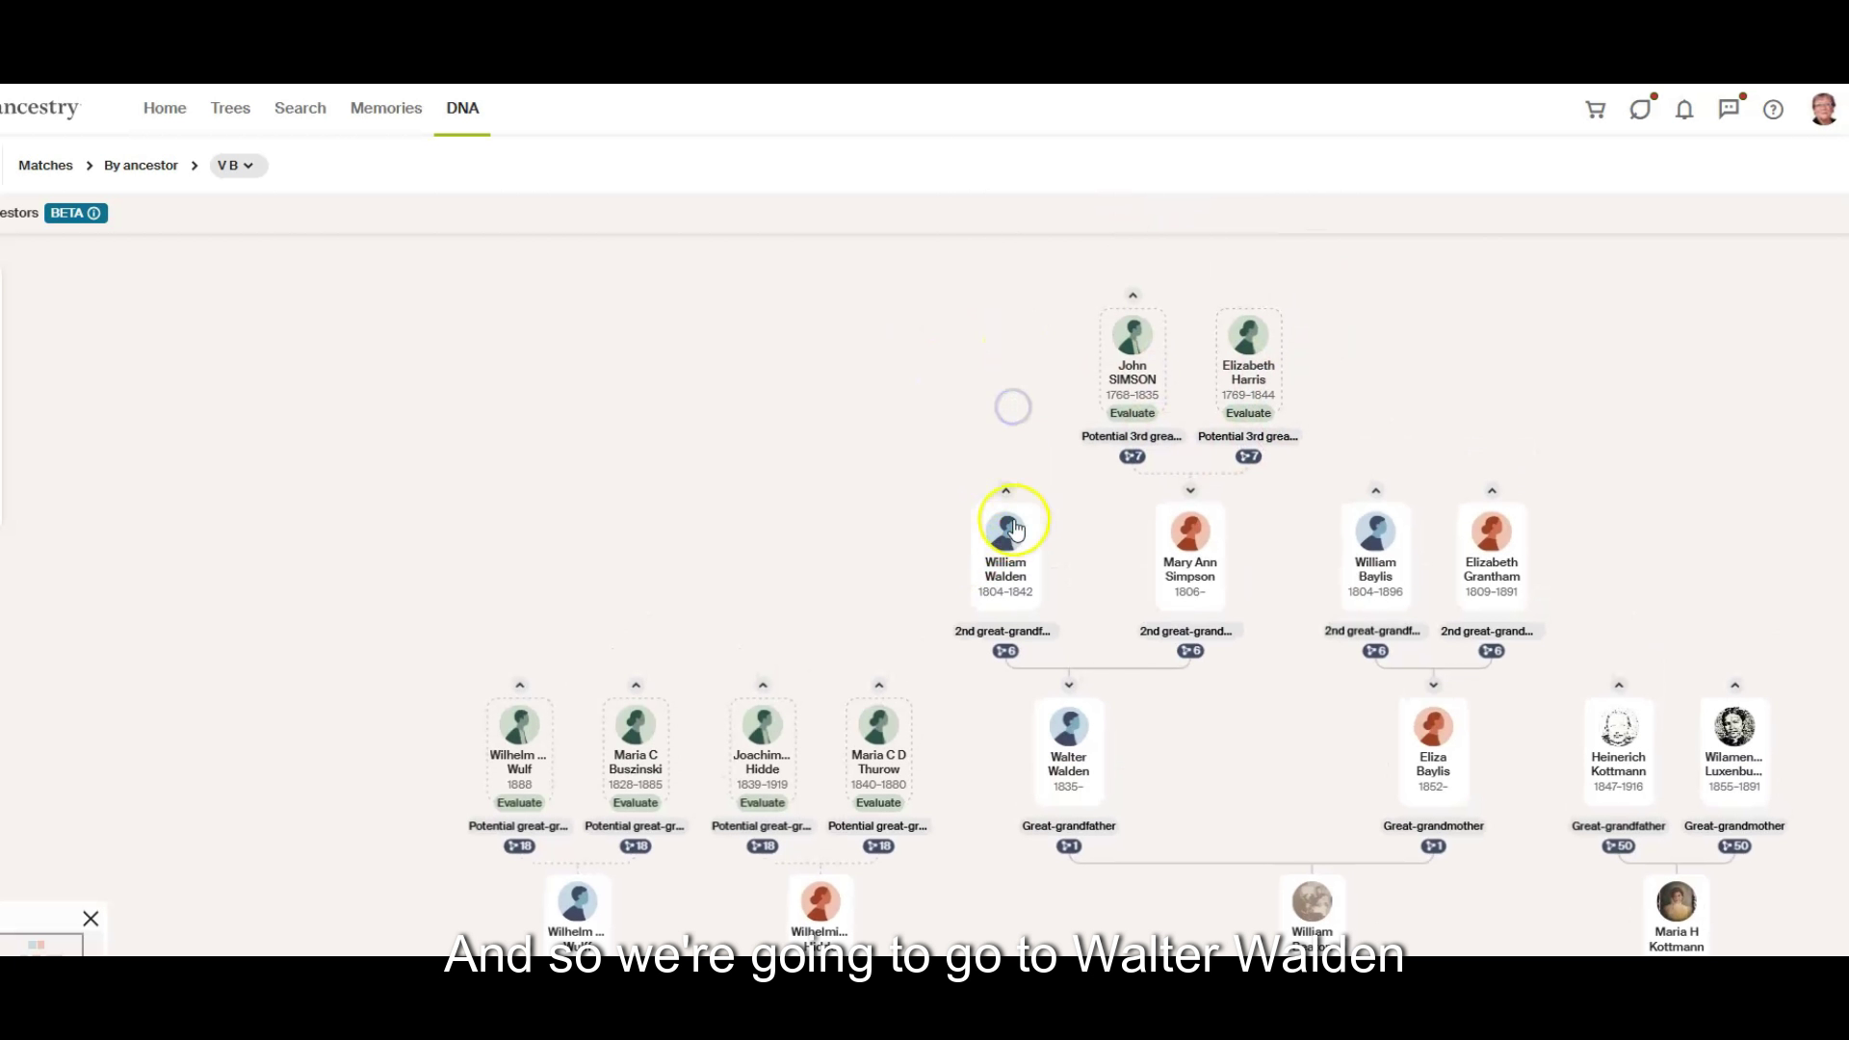
click(1003, 491)
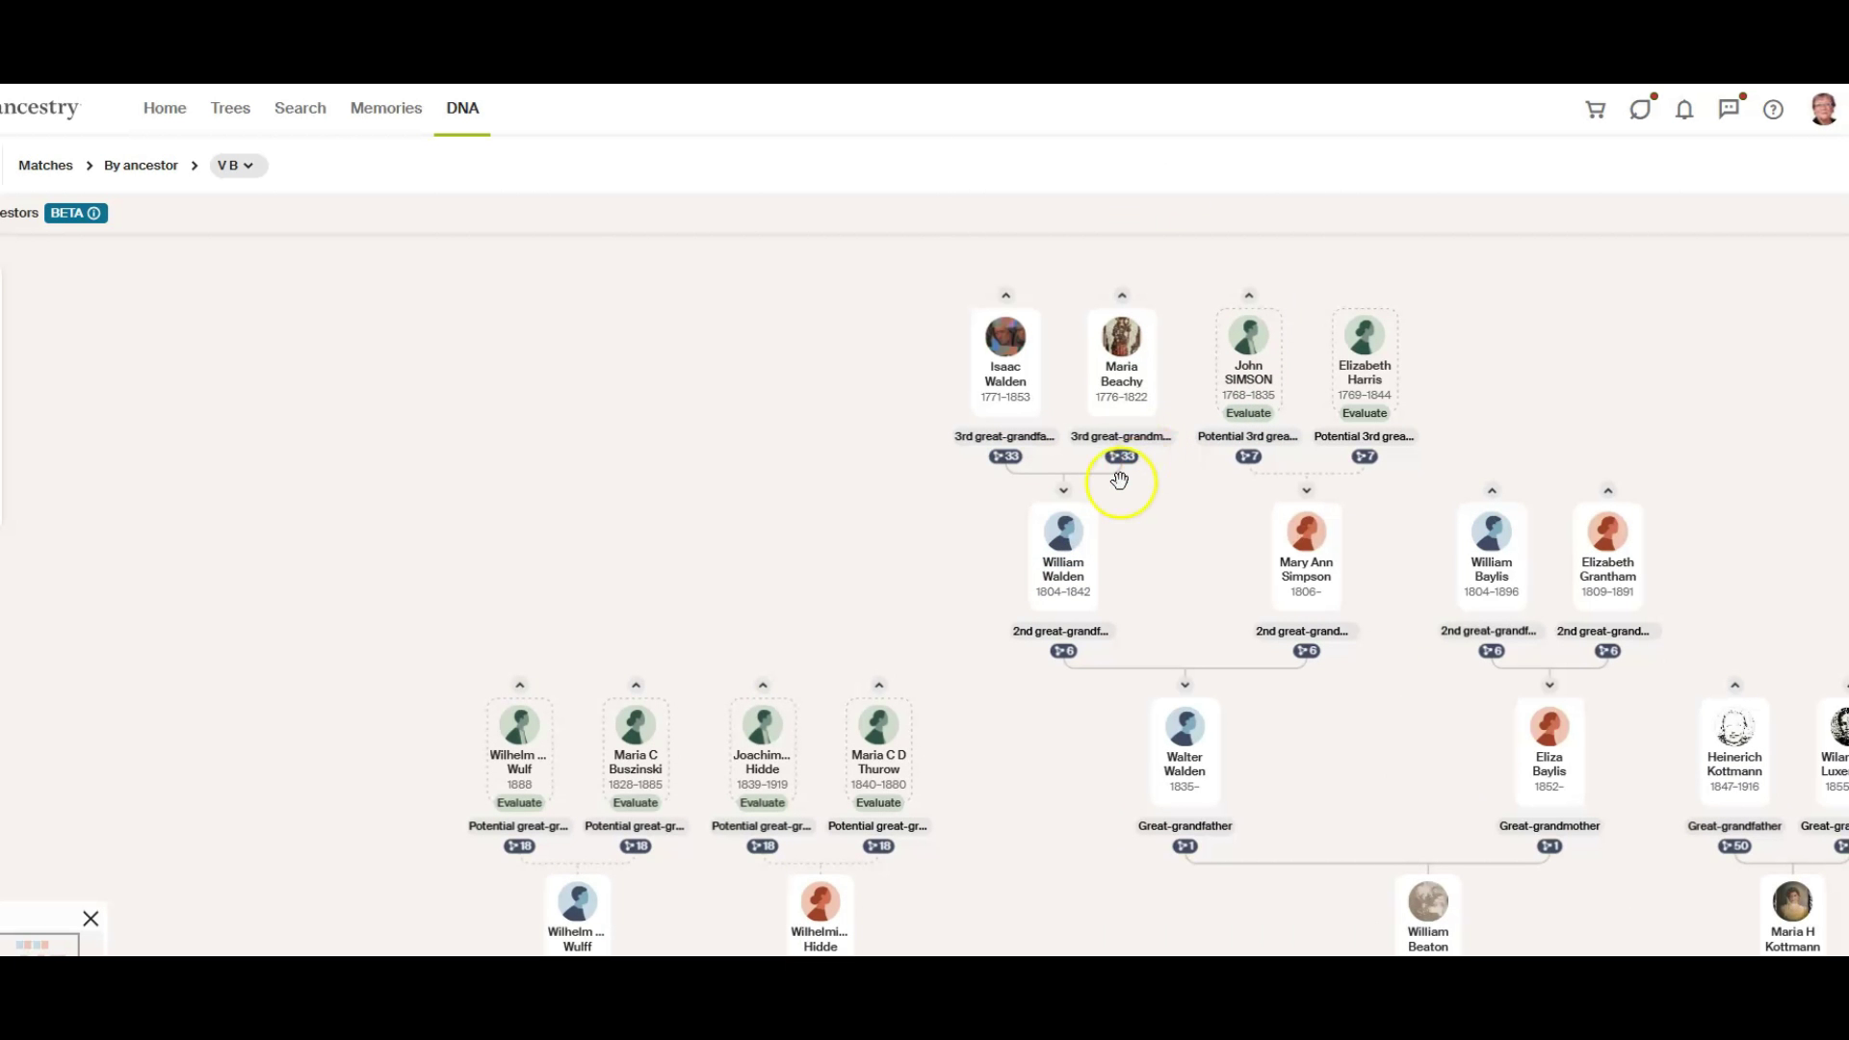
click(1006, 296)
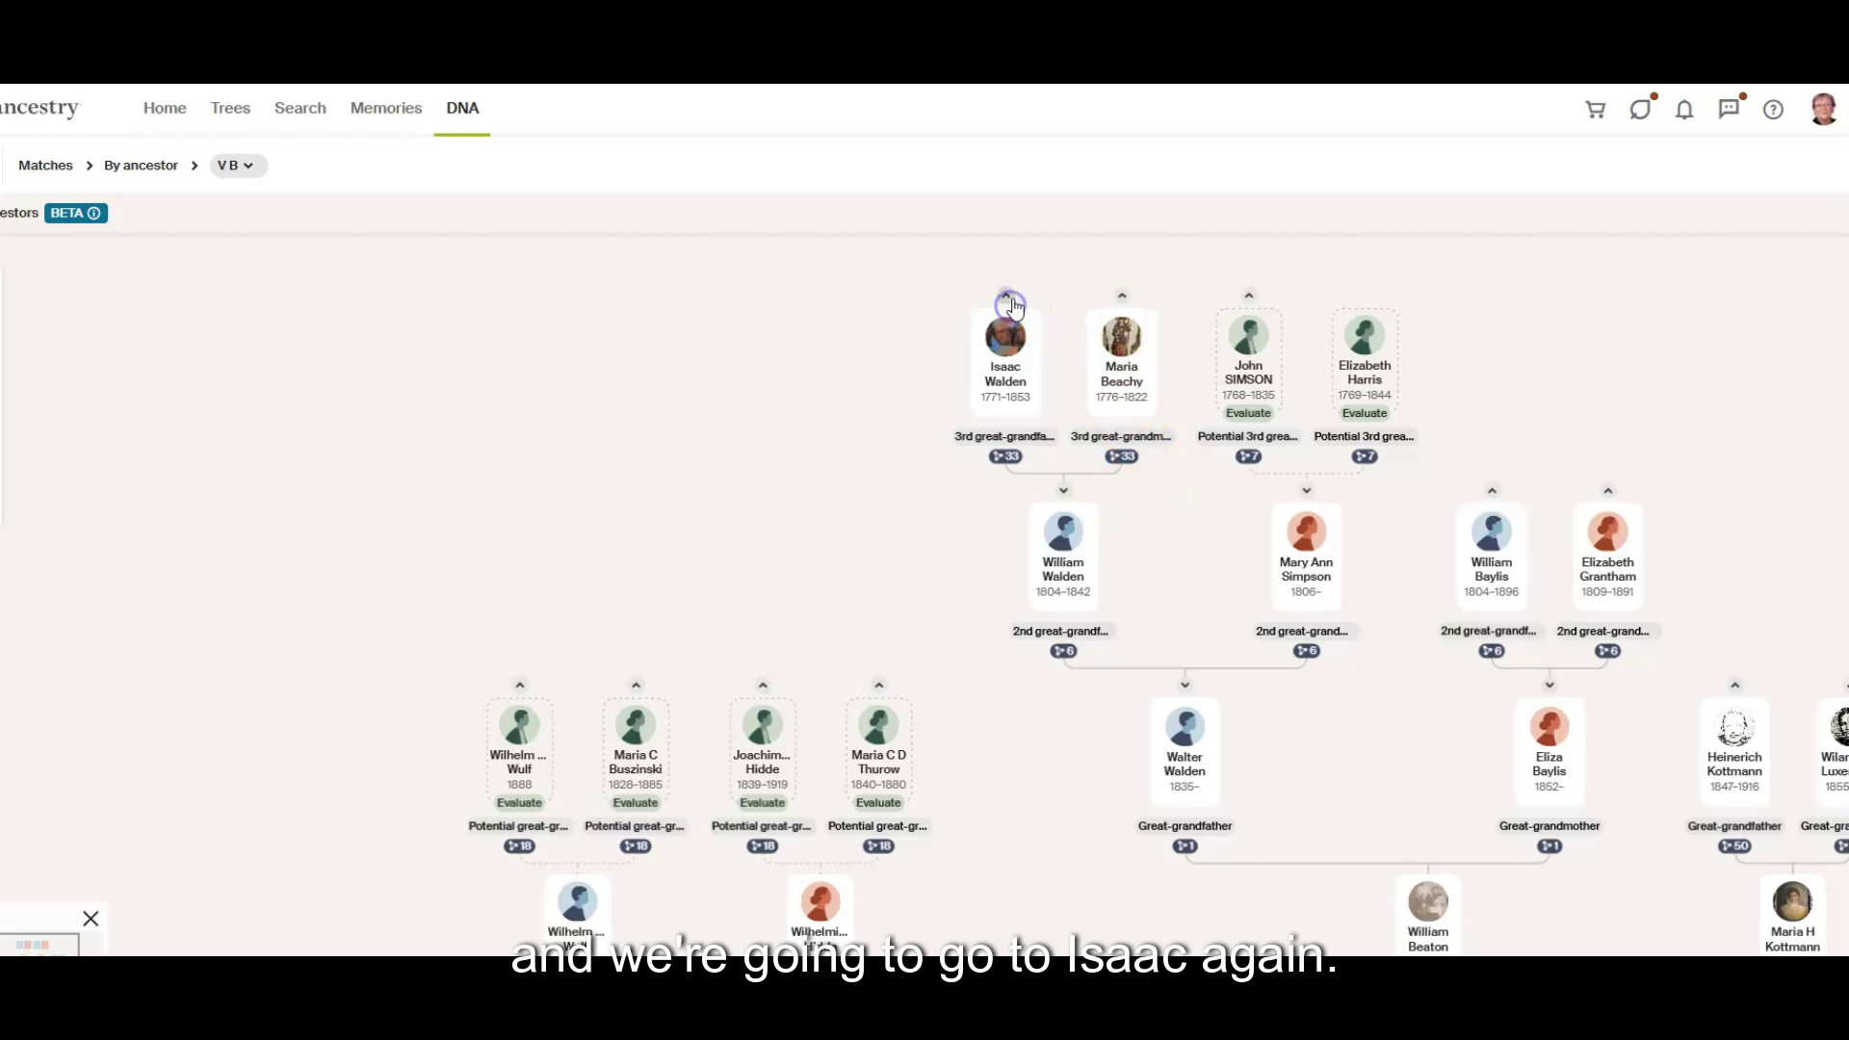
mouse_move(977, 482)
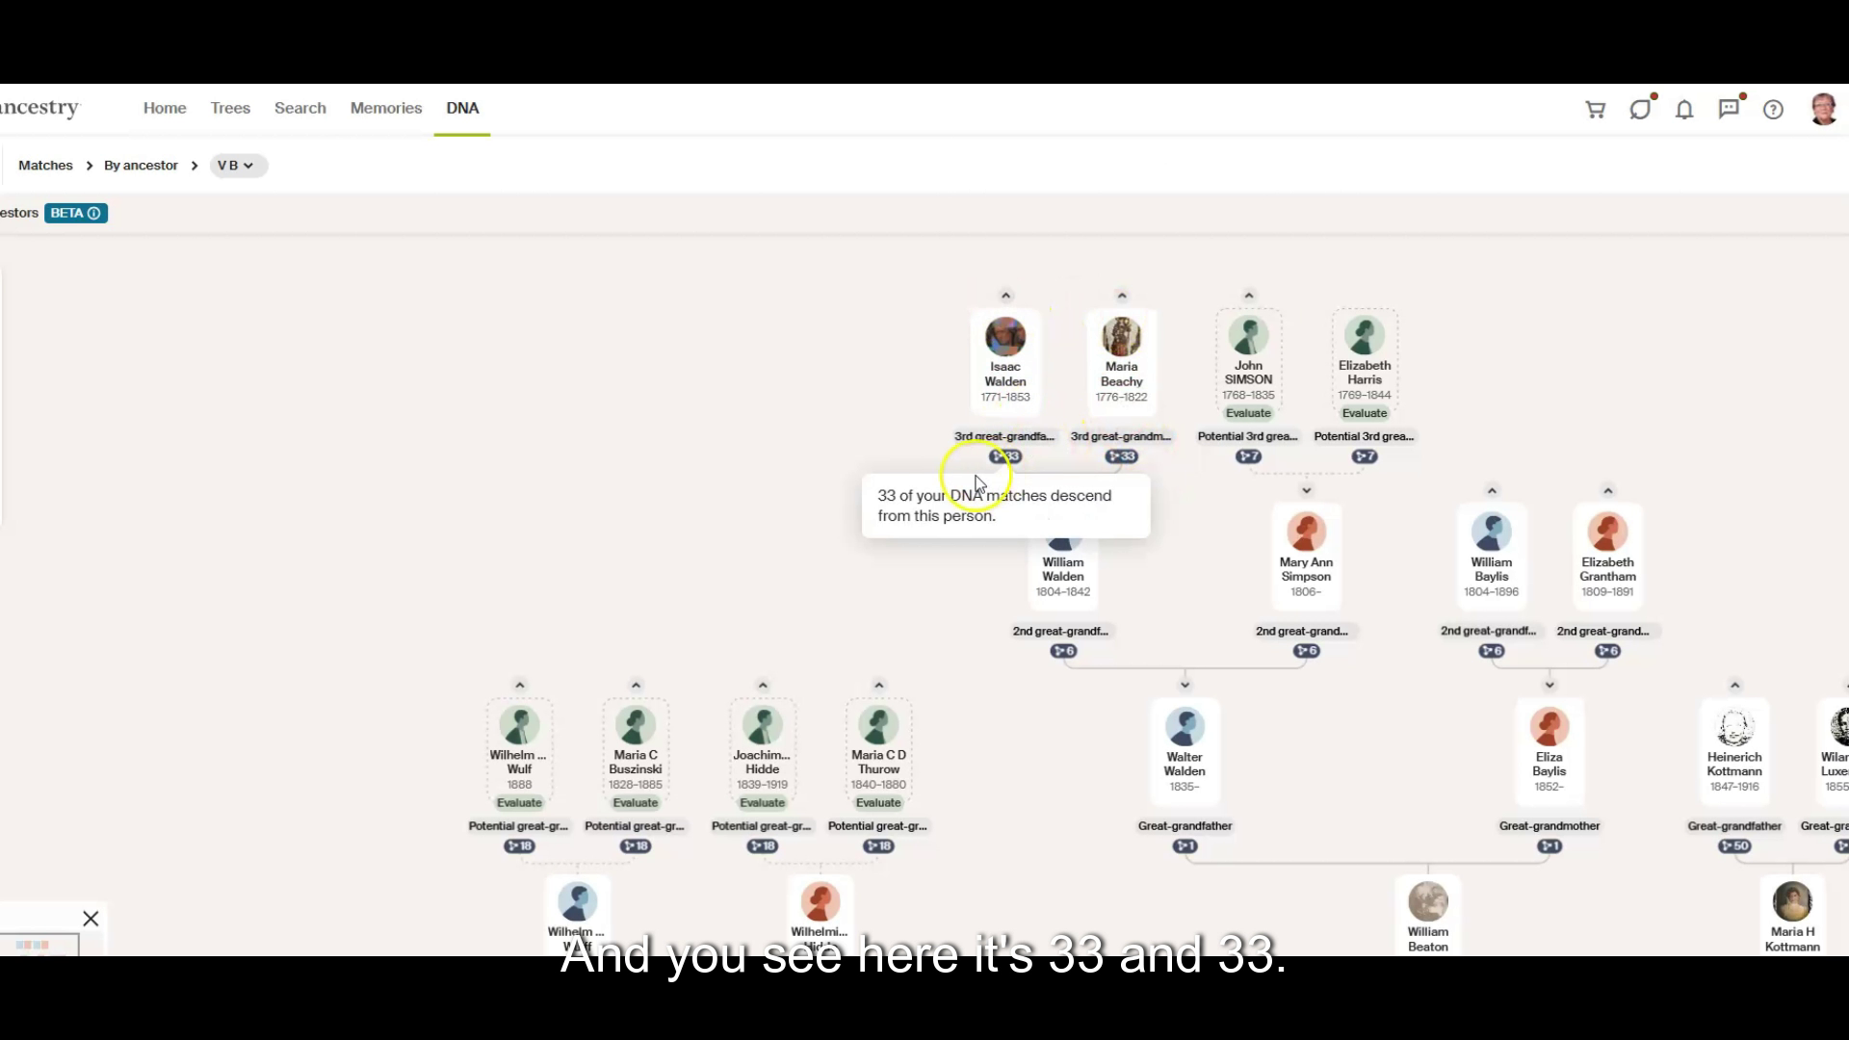
Expand the 3rd great-grandfather's parents and check the DNA matches descending from the potential 4th great-grandparents
drag(945, 317, 950, 373)
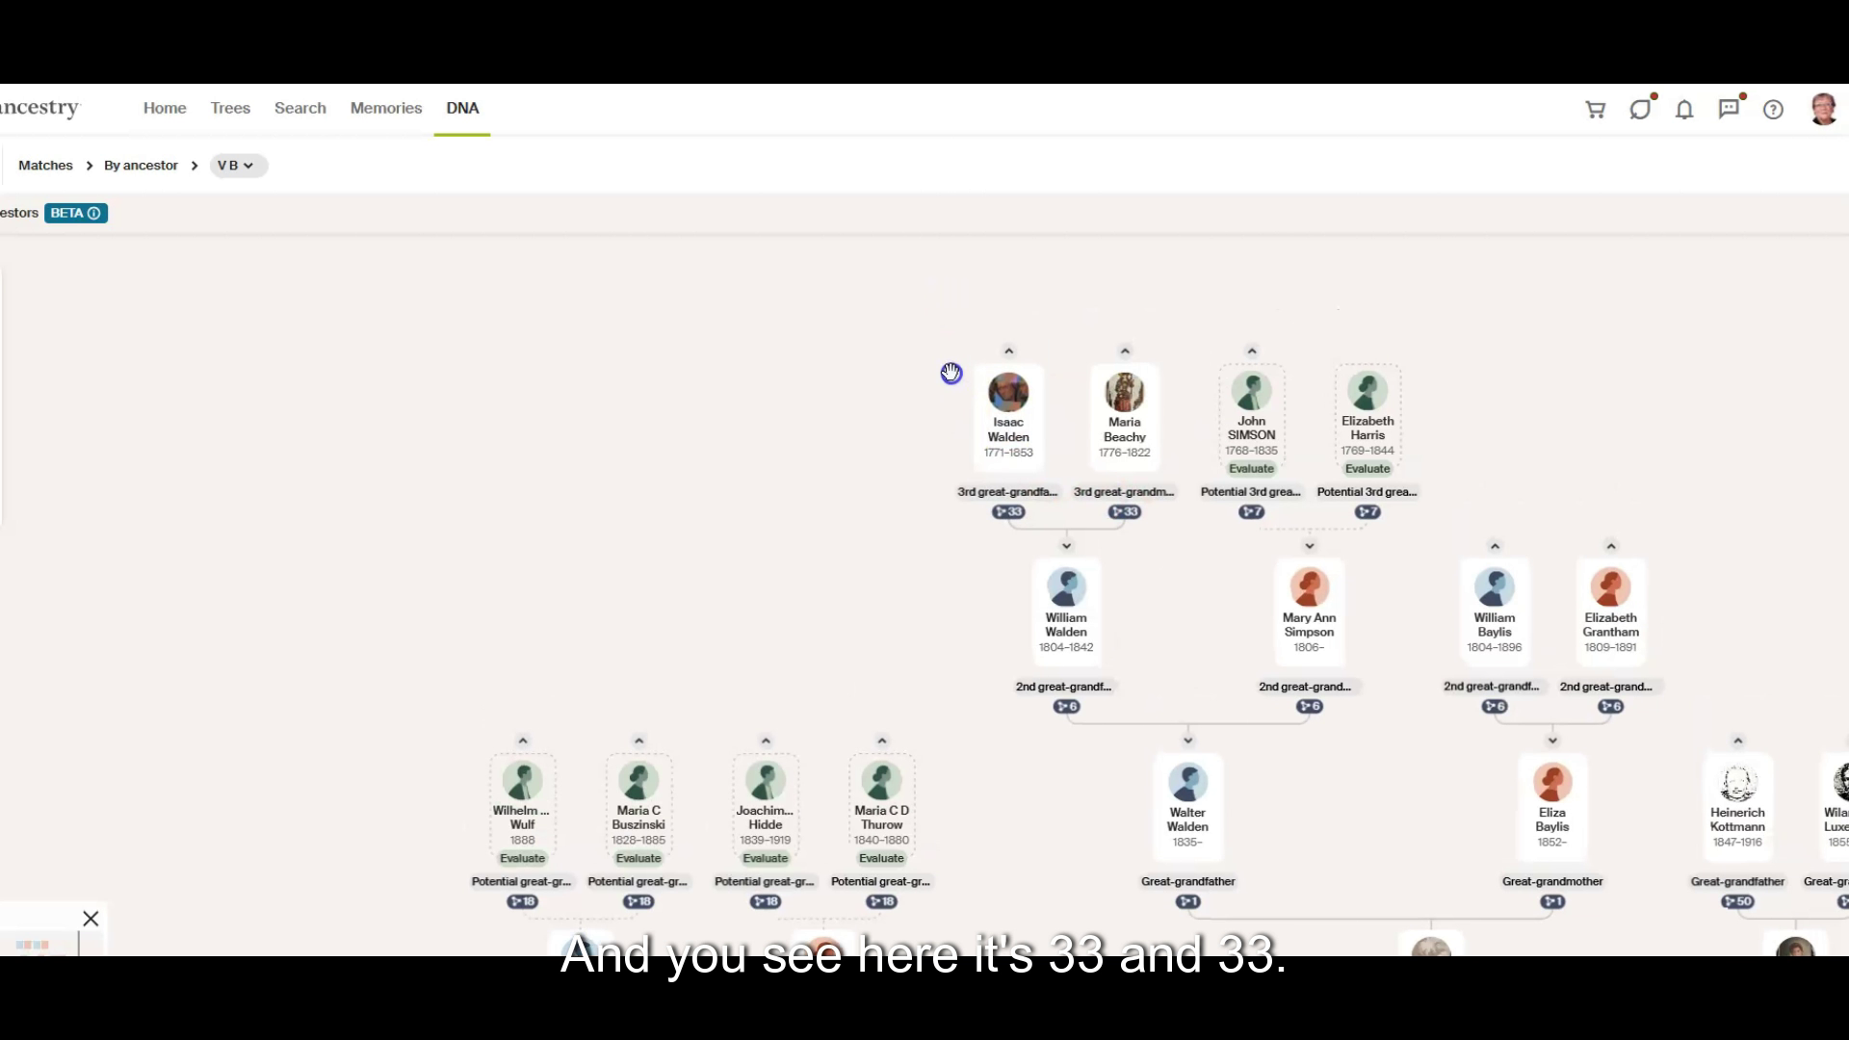
click(1007, 351)
drag(1188, 318, 1212, 467)
mouse_move(1139, 489)
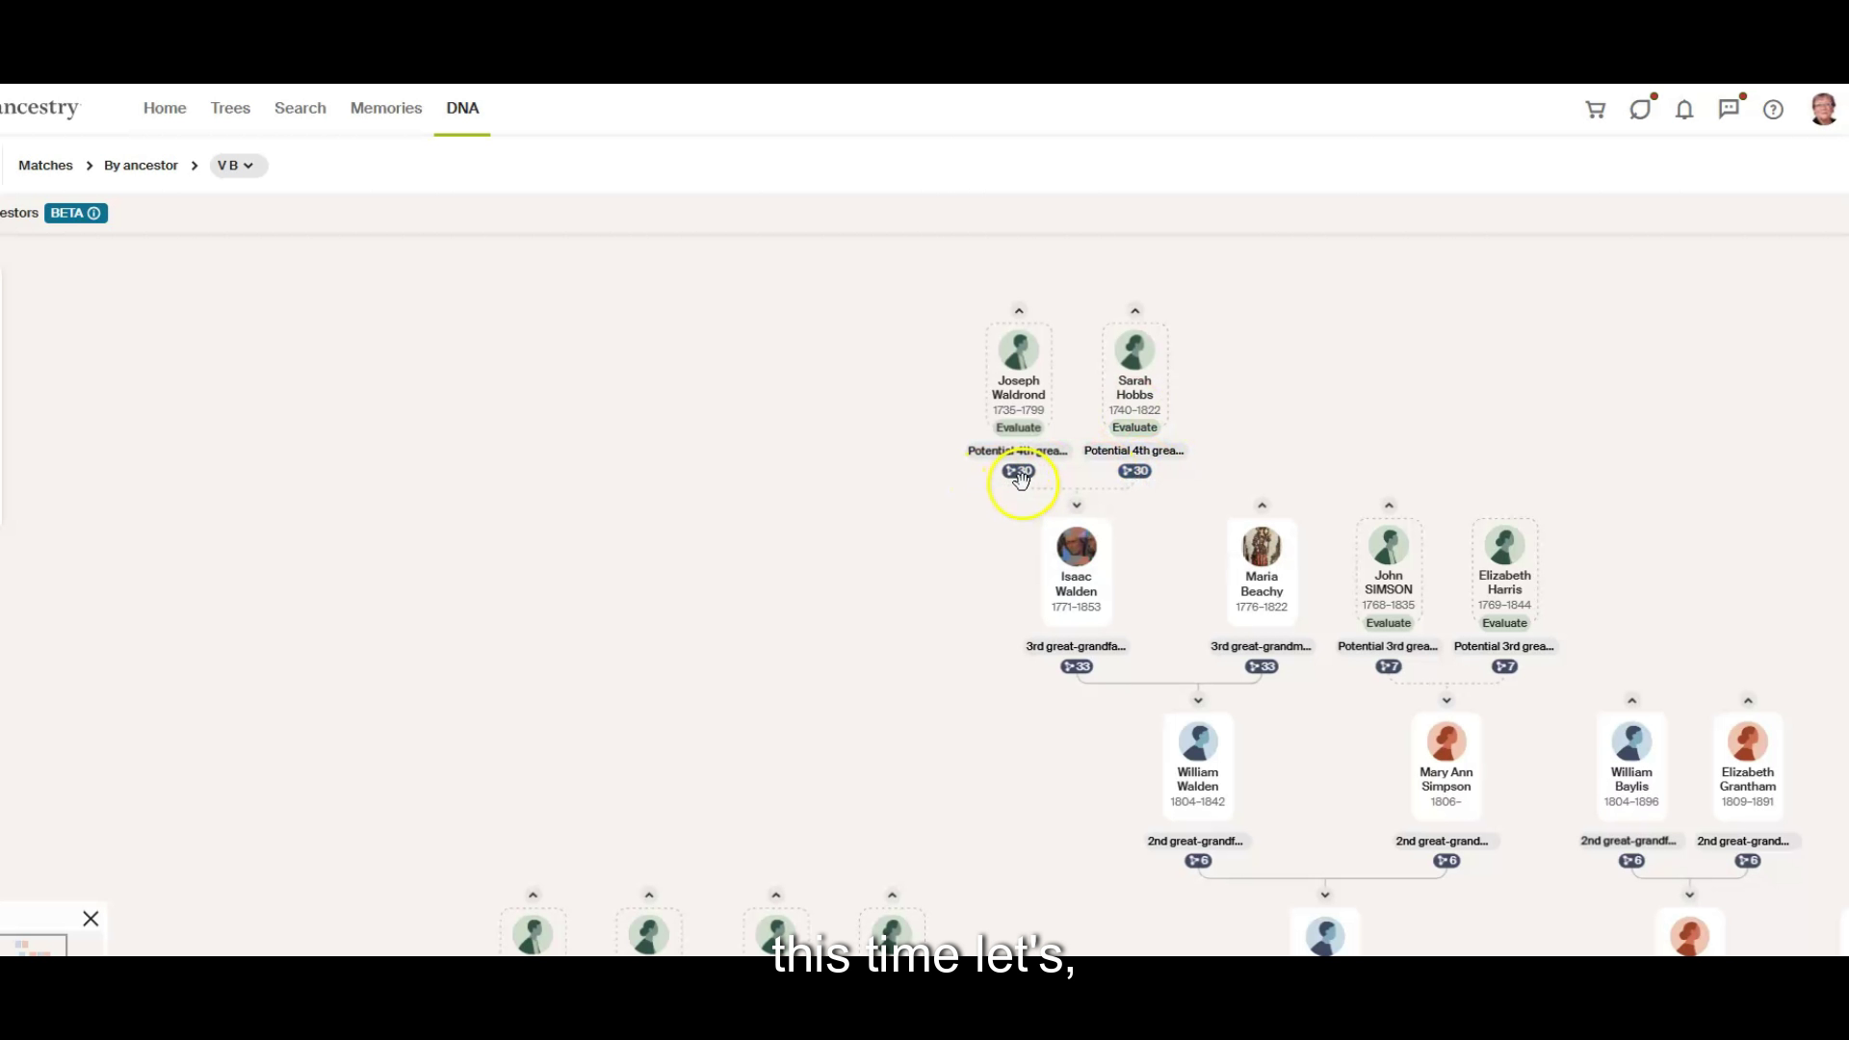
Open the relationship paths of the matches descending from the aunt's potential 4th great-grandfather and survey the lines of his children
mouse_move(1023, 474)
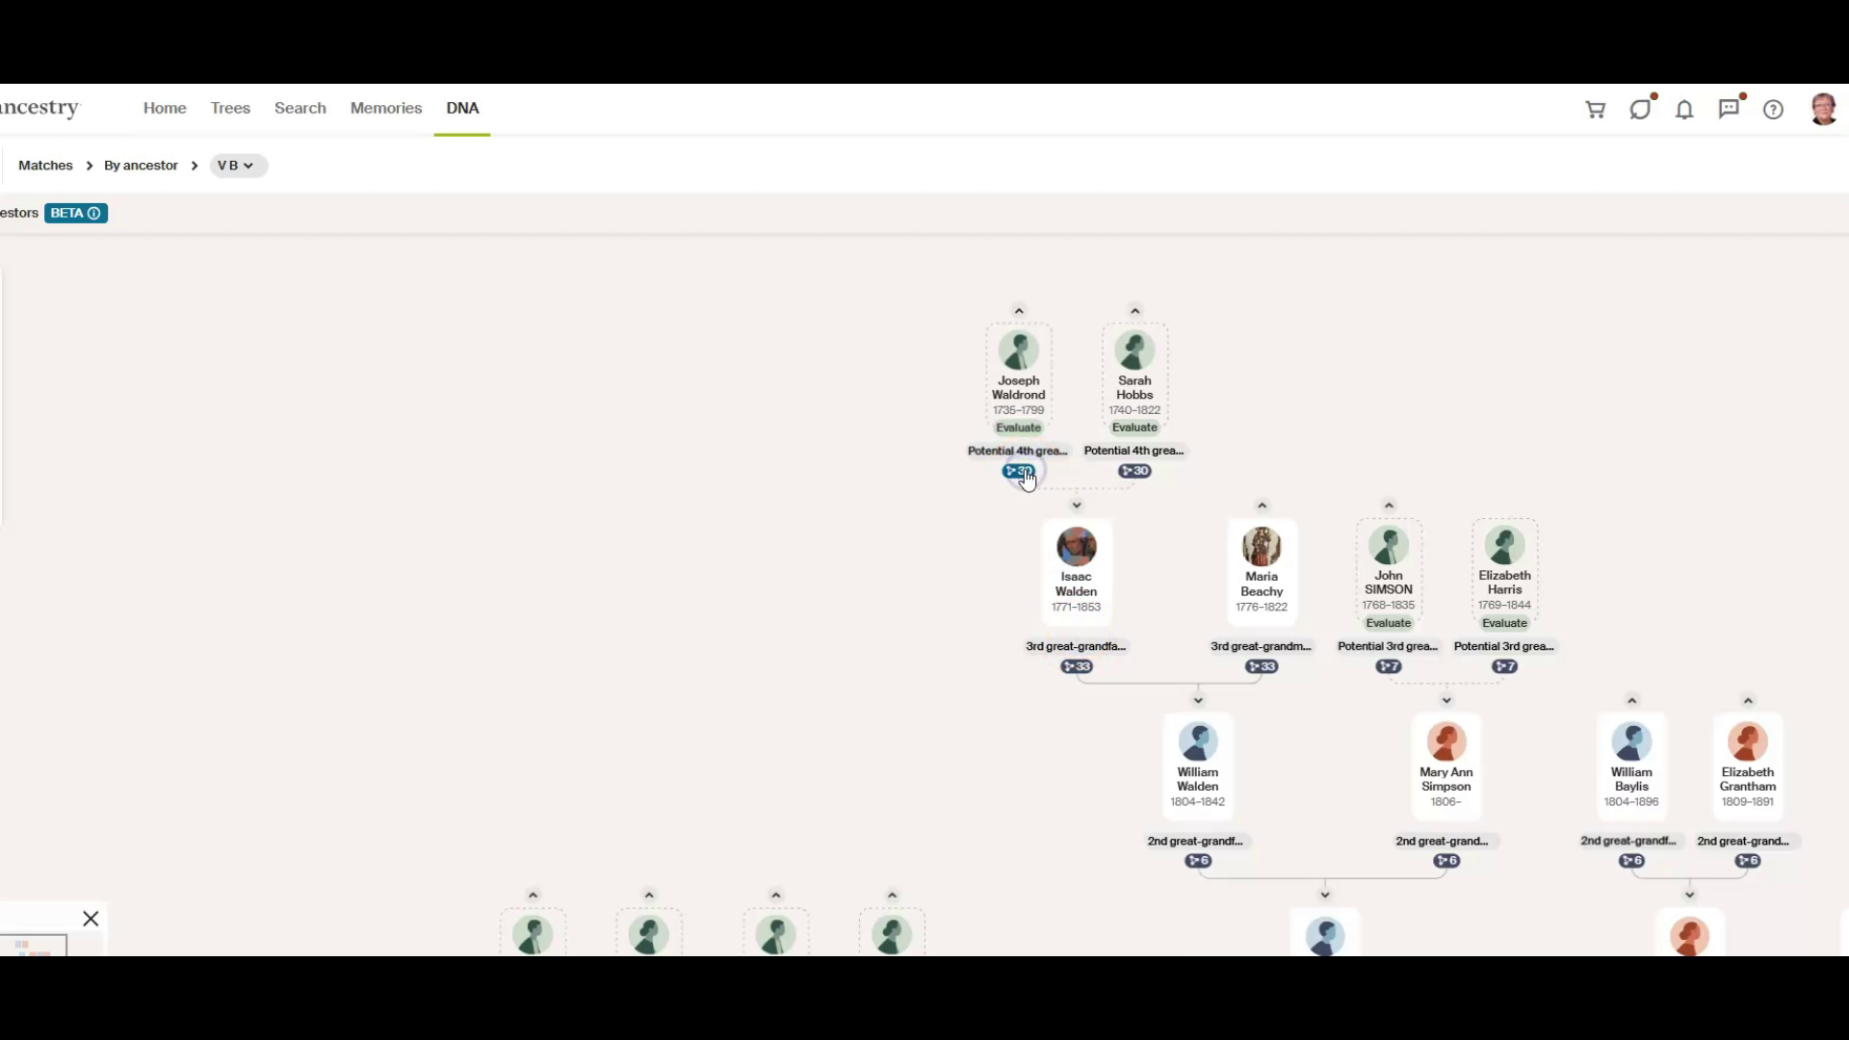
click(1024, 472)
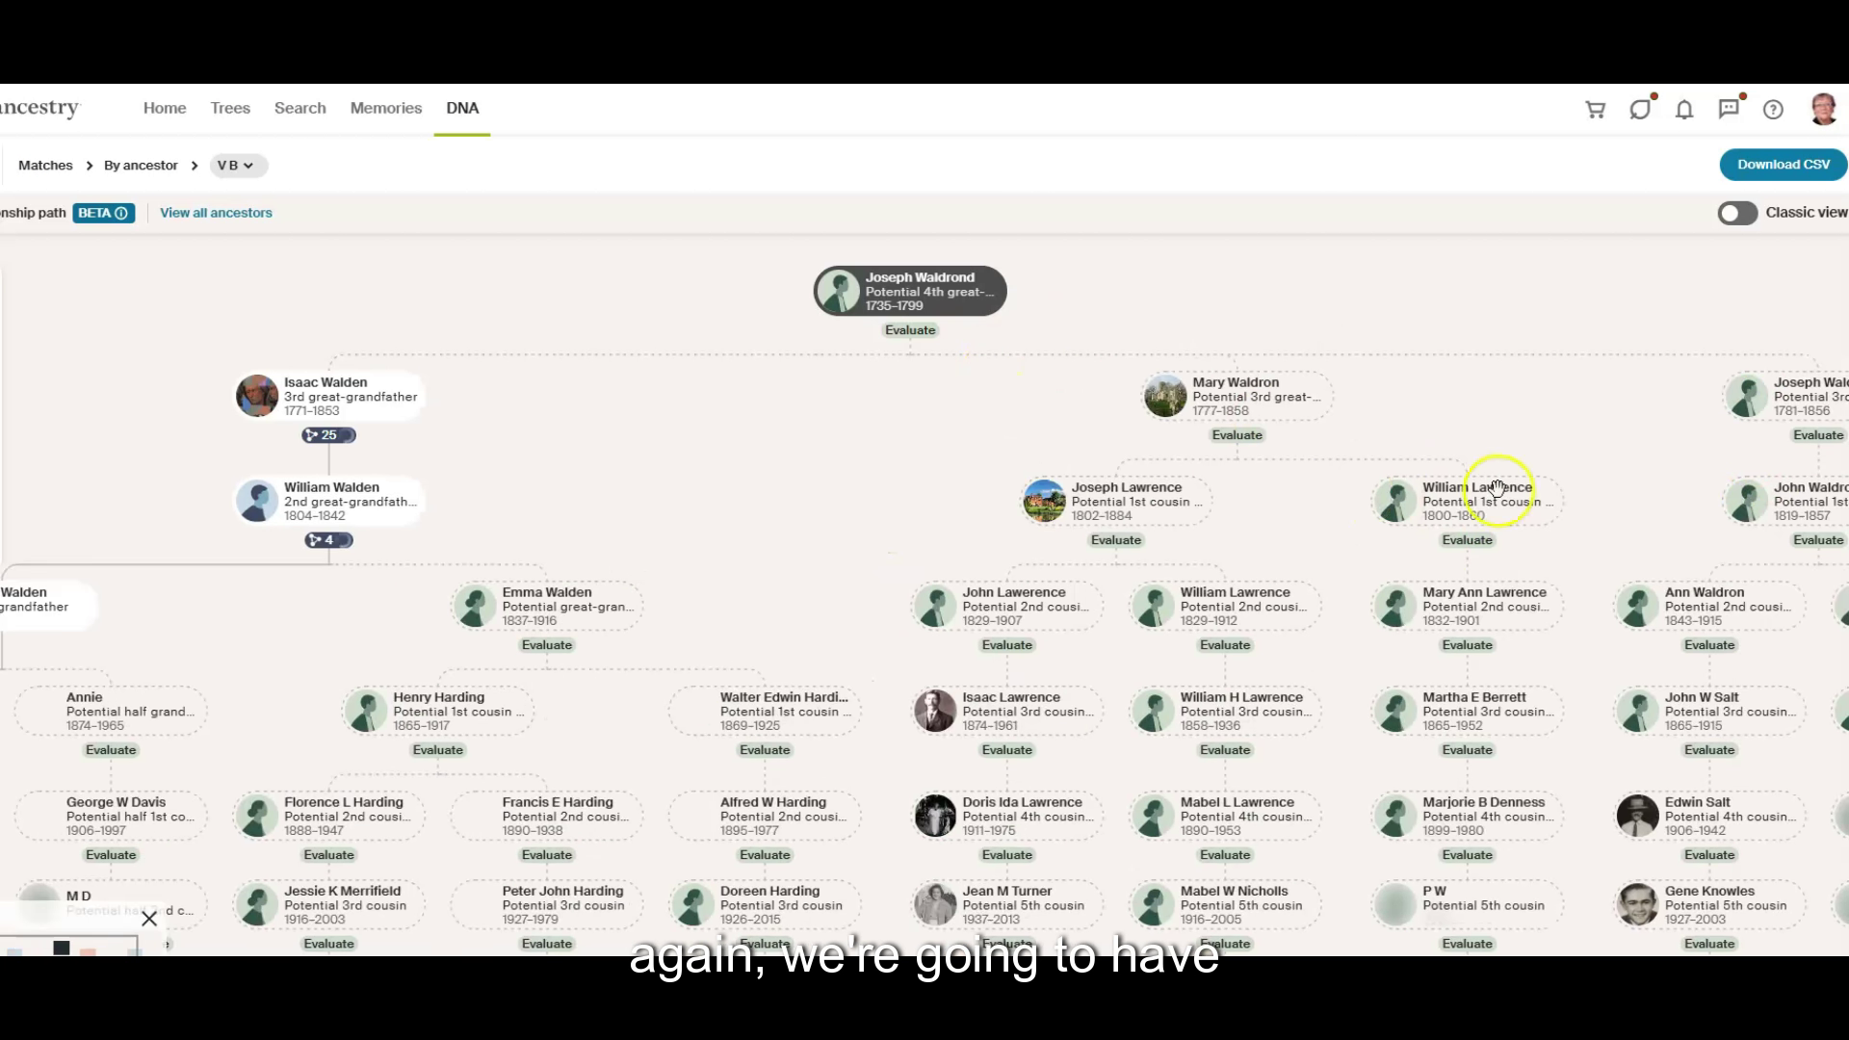
scroll(1237, 396, down, 3)
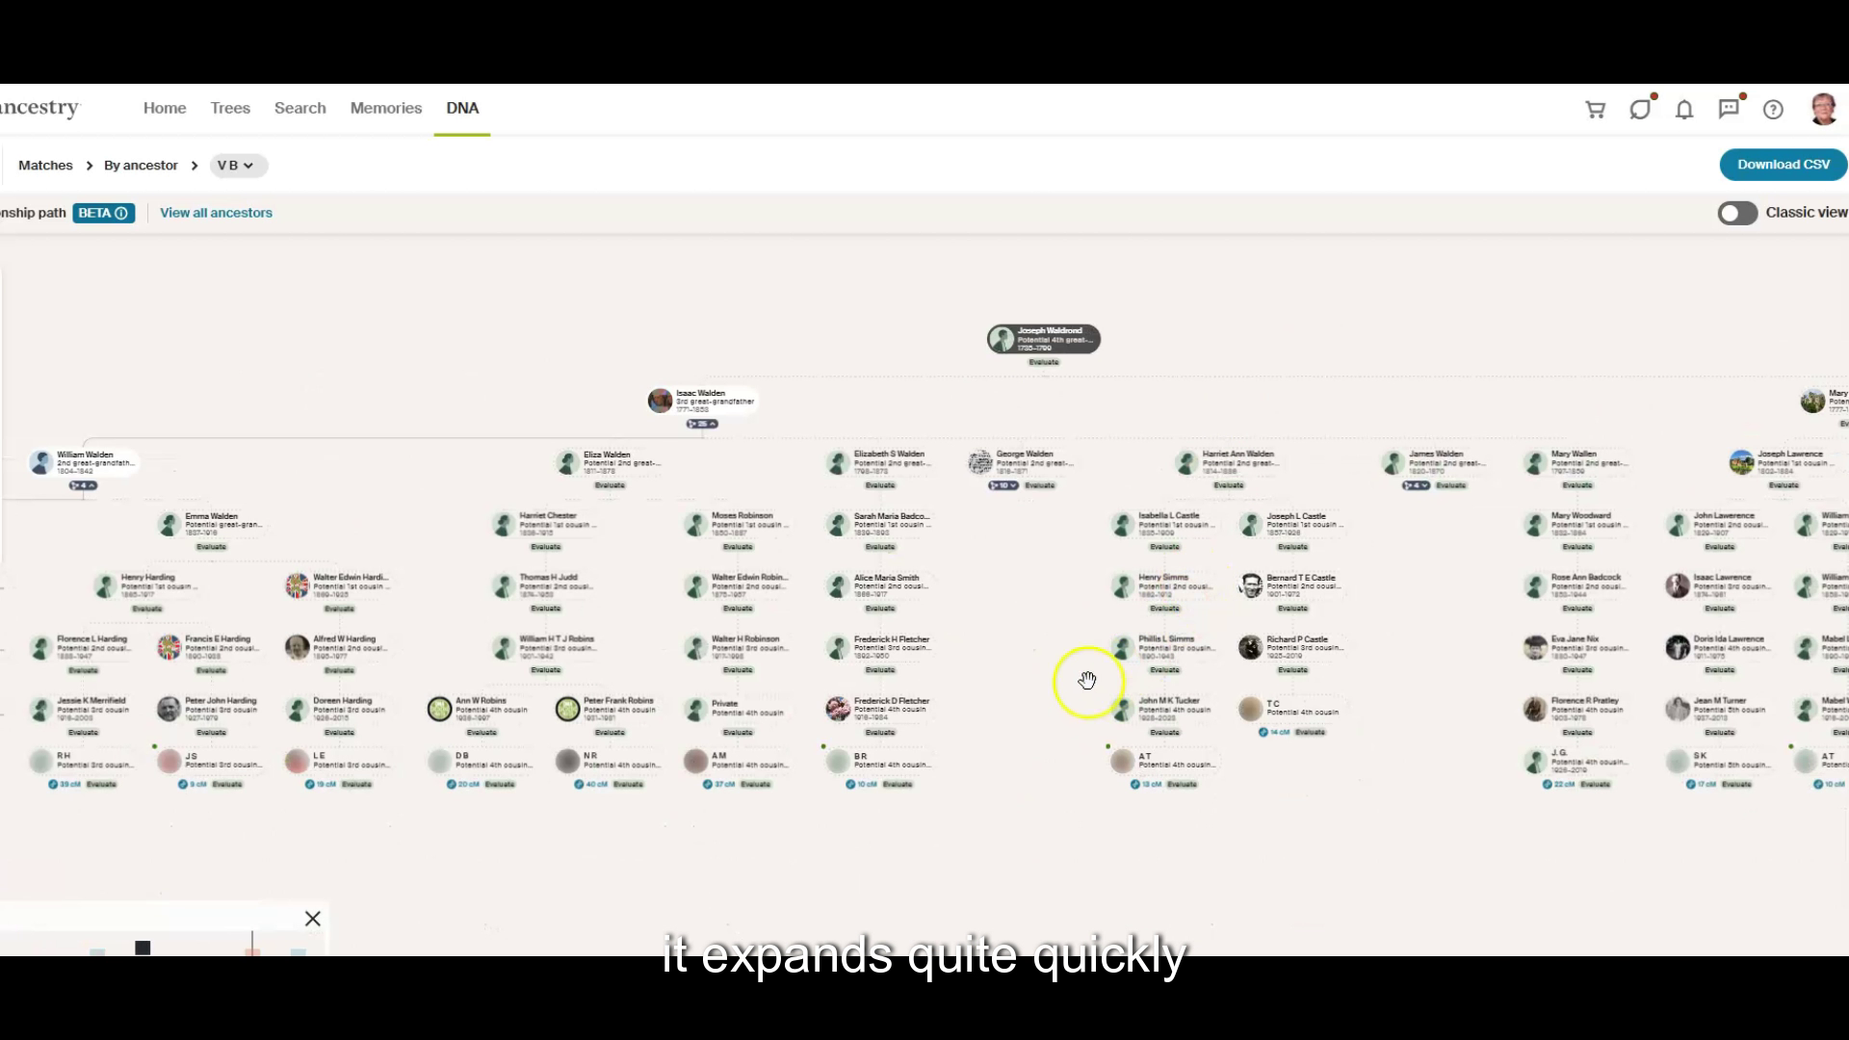
scroll(1099, 465, down, 2)
drag(1100, 465, 953, 520)
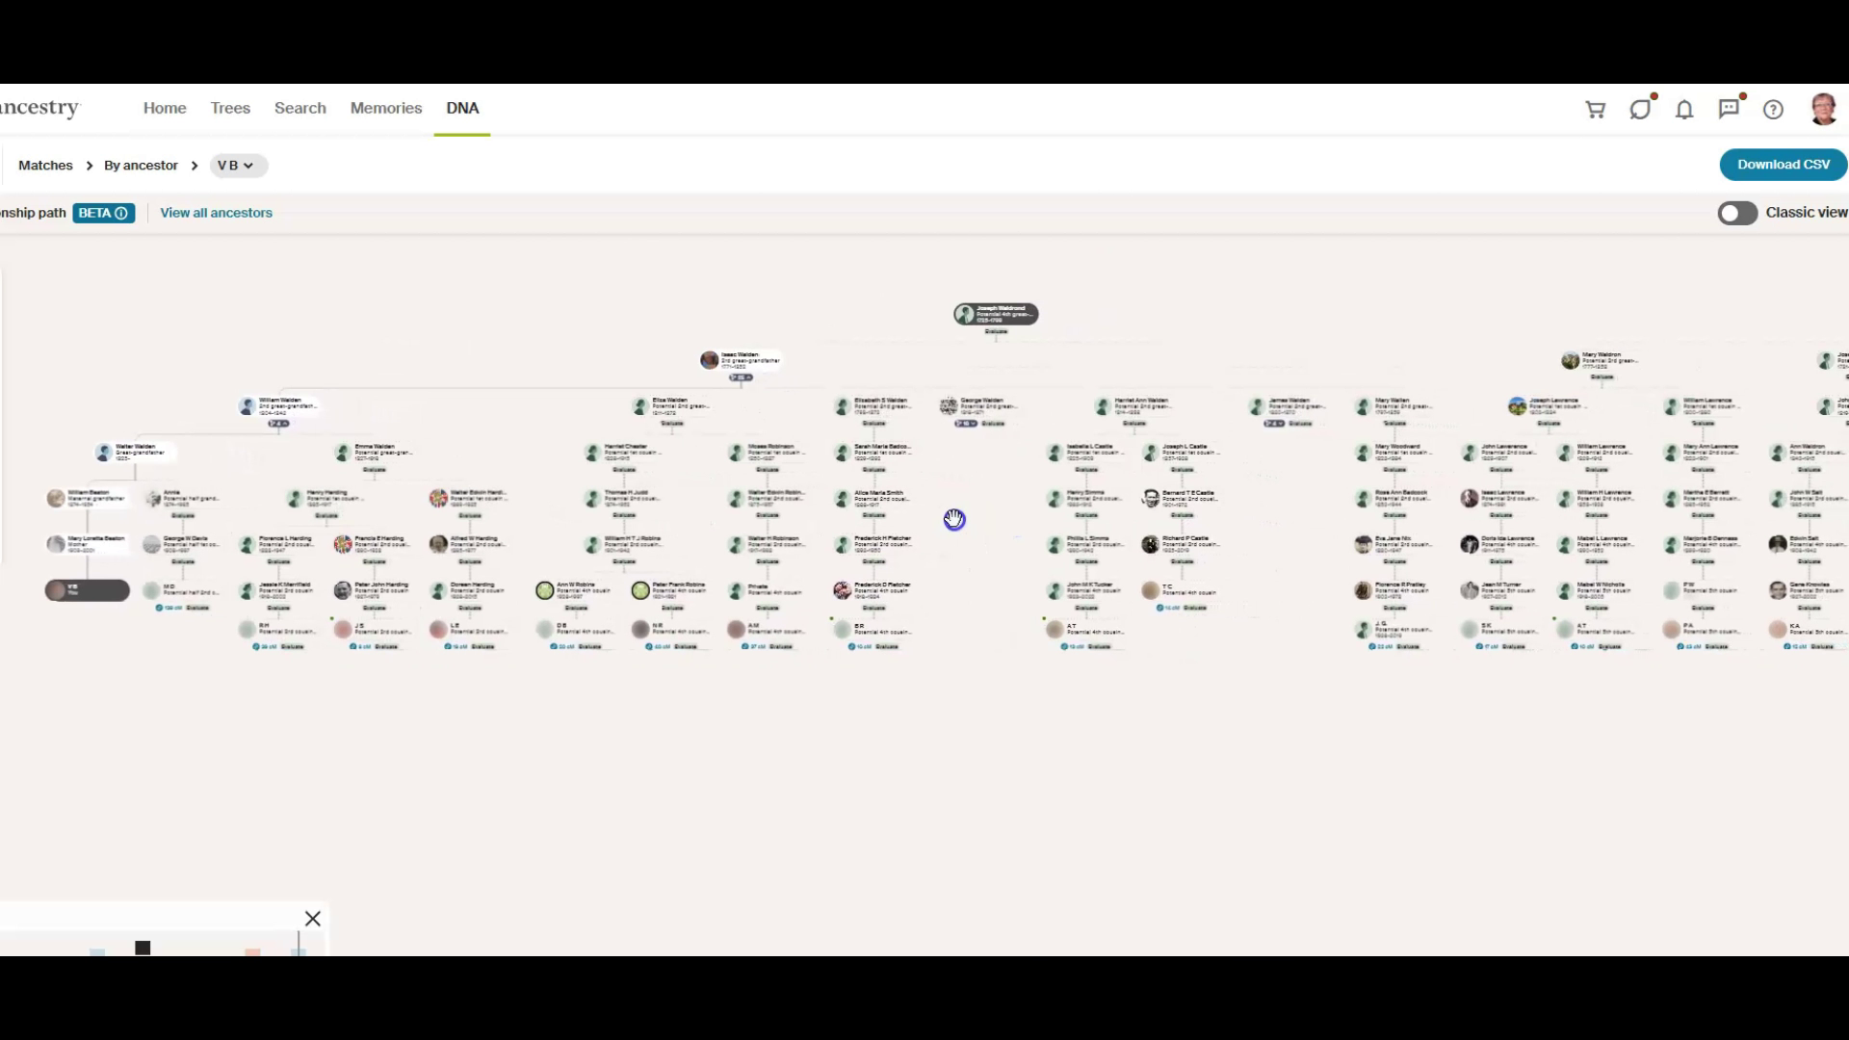
scroll(953, 520, up, 2)
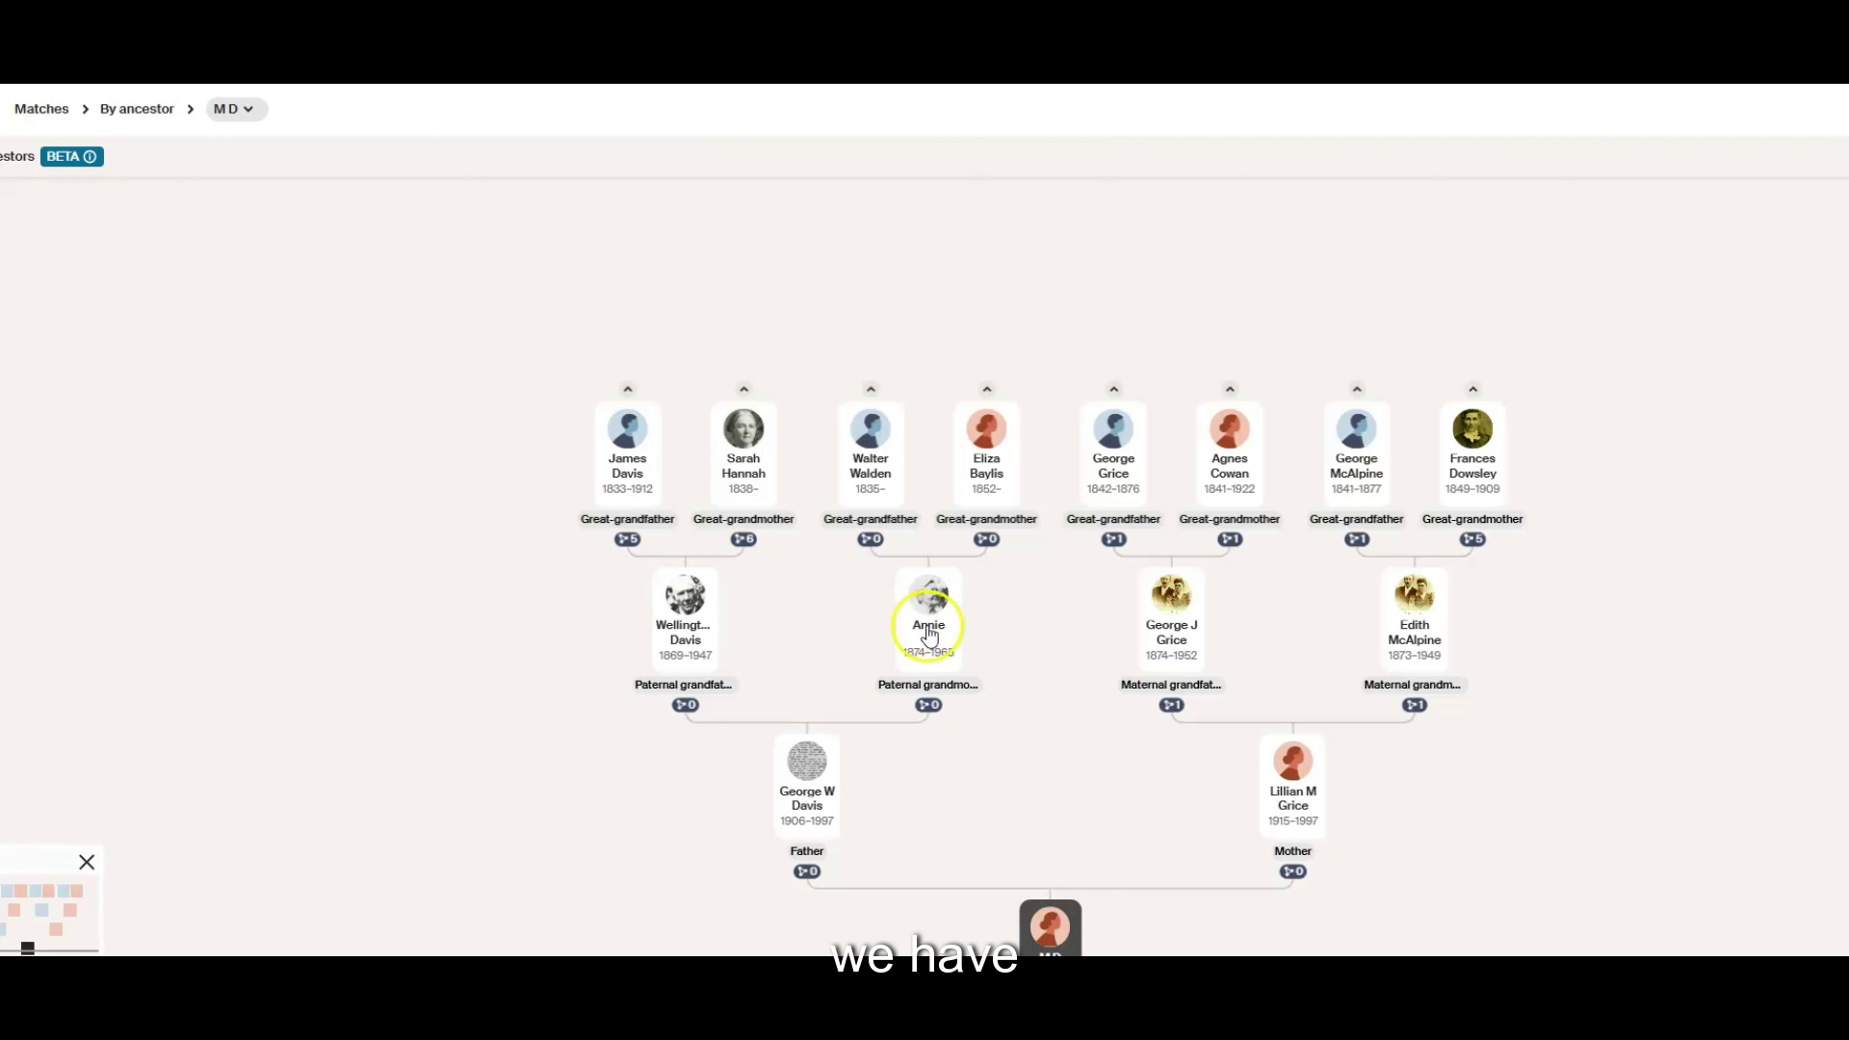
In the next tester's ThruLines, check the DNA matches descending from the paternal grandmother
mouse_move(924, 712)
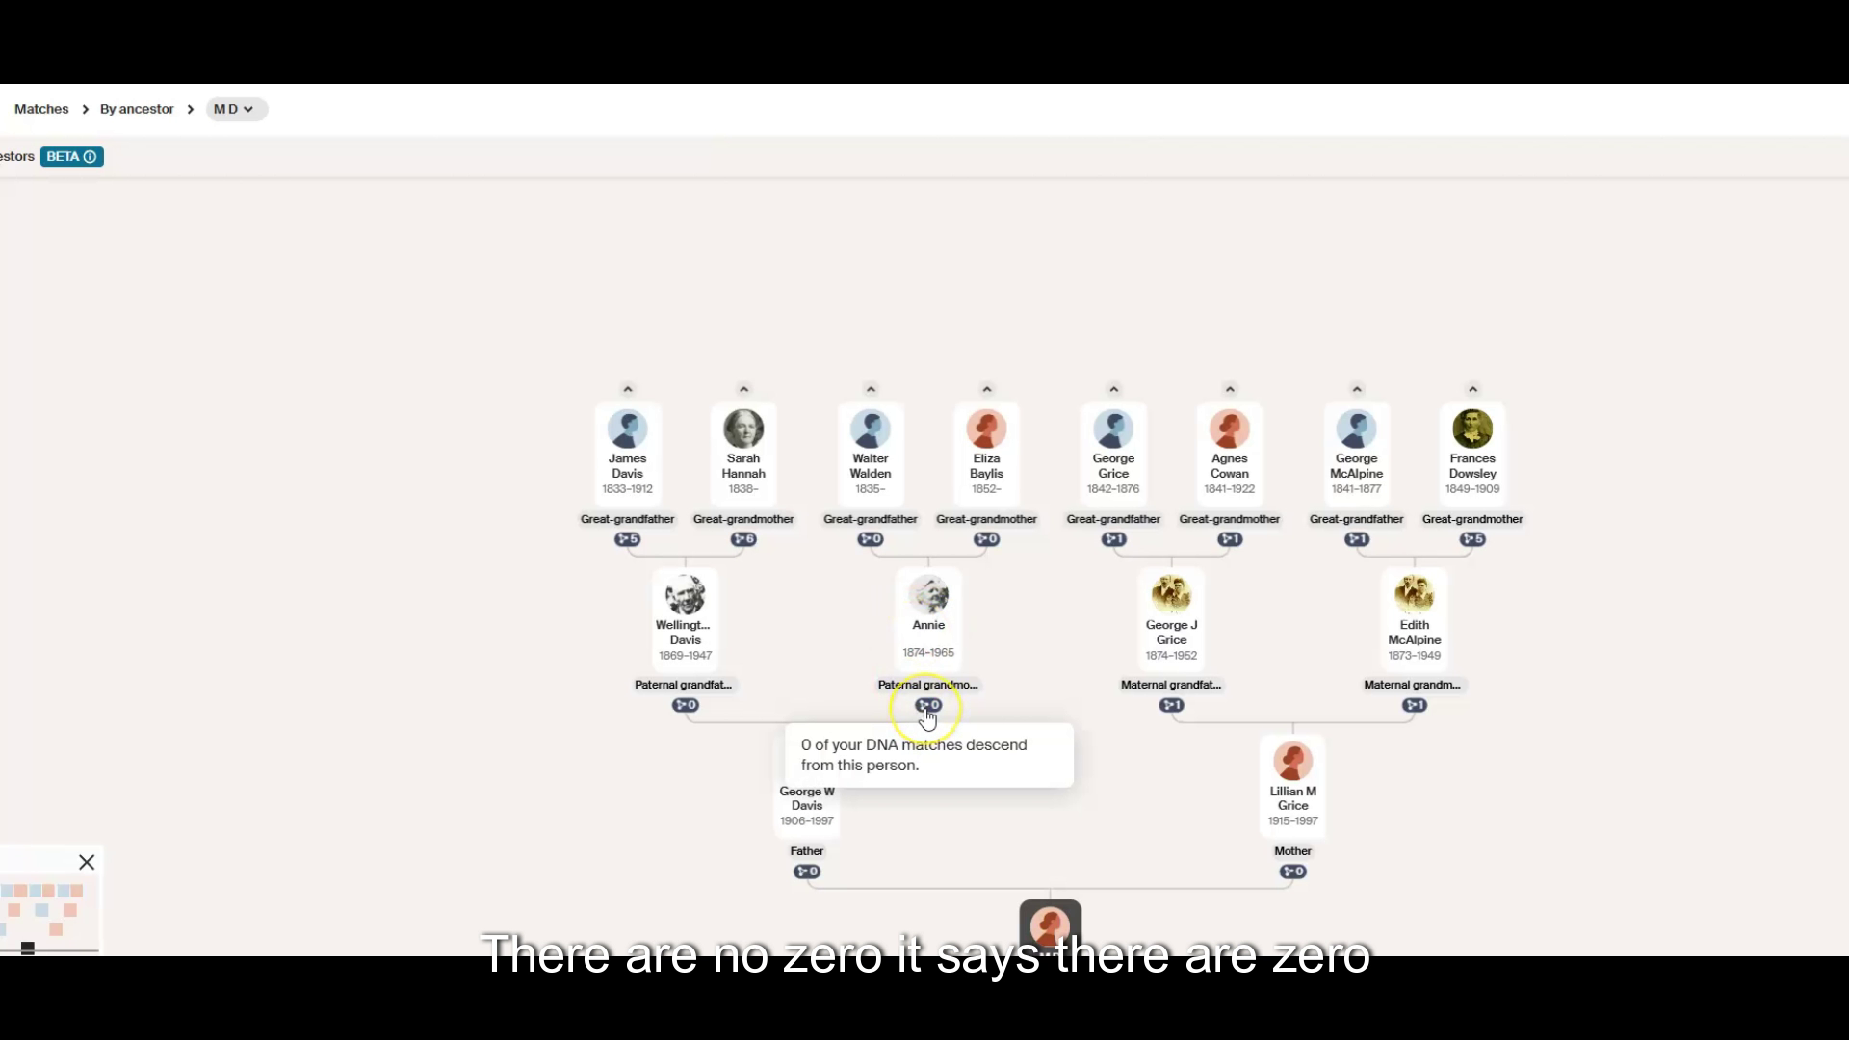